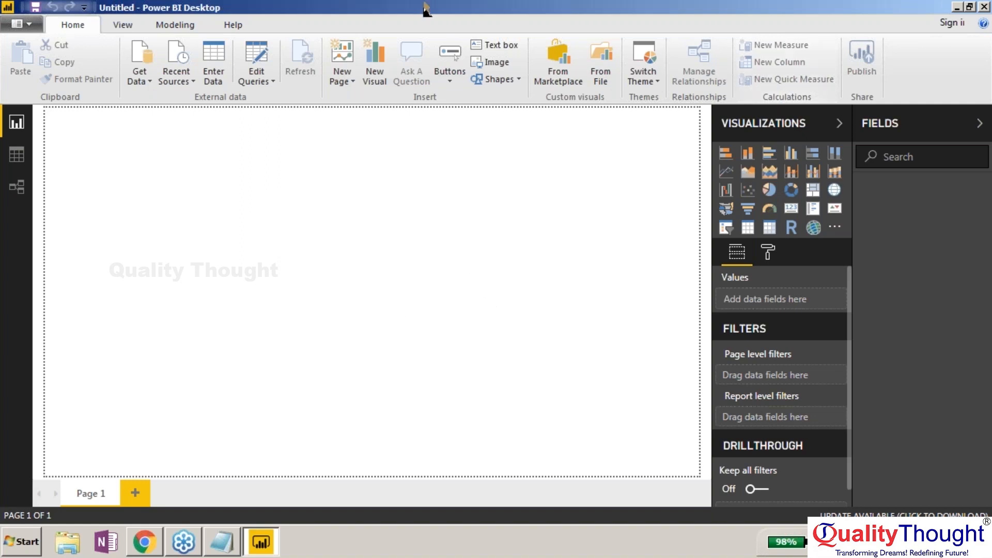
# Connect to an Oracle database on server LENOVO-PC in Import mode.
pyautogui.click(141, 53)
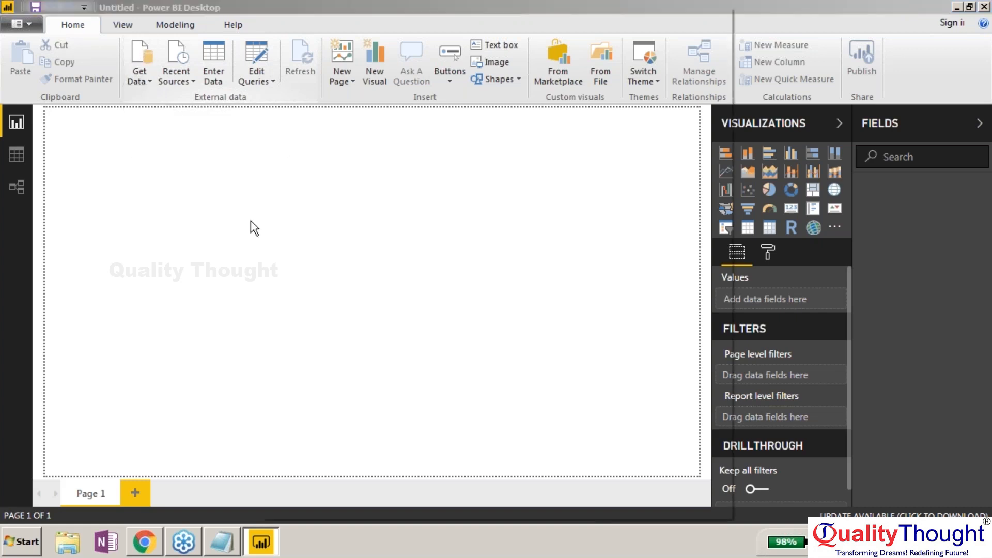
pyautogui.click(342, 147)
pyautogui.click(487, 165)
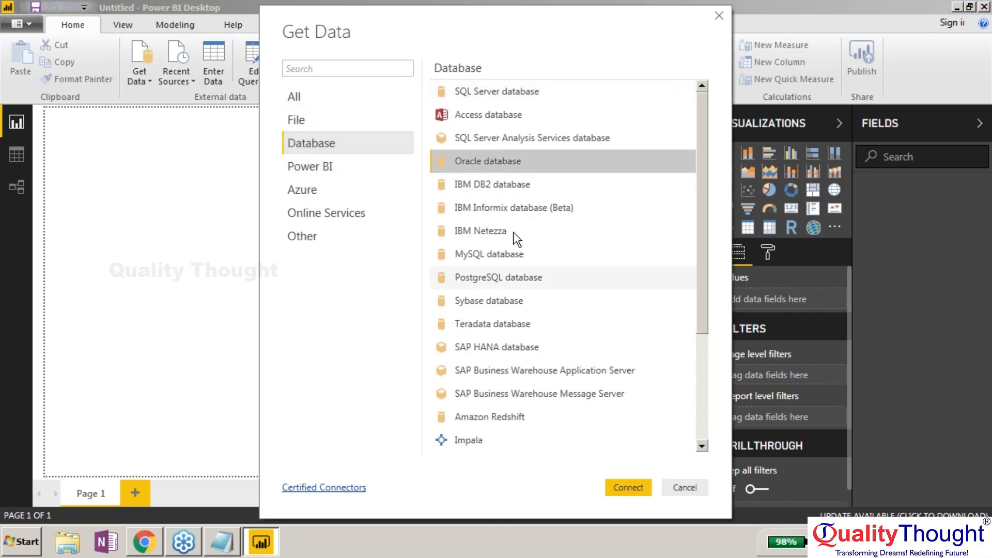
pyautogui.press('Escape')
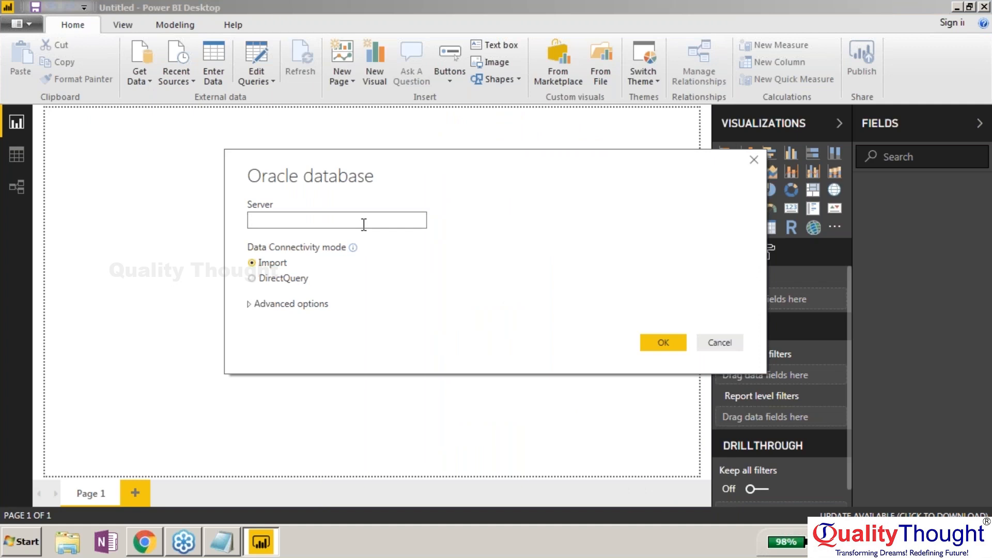
pyautogui.write('LENOVO-PC')
pyautogui.click(672, 343)
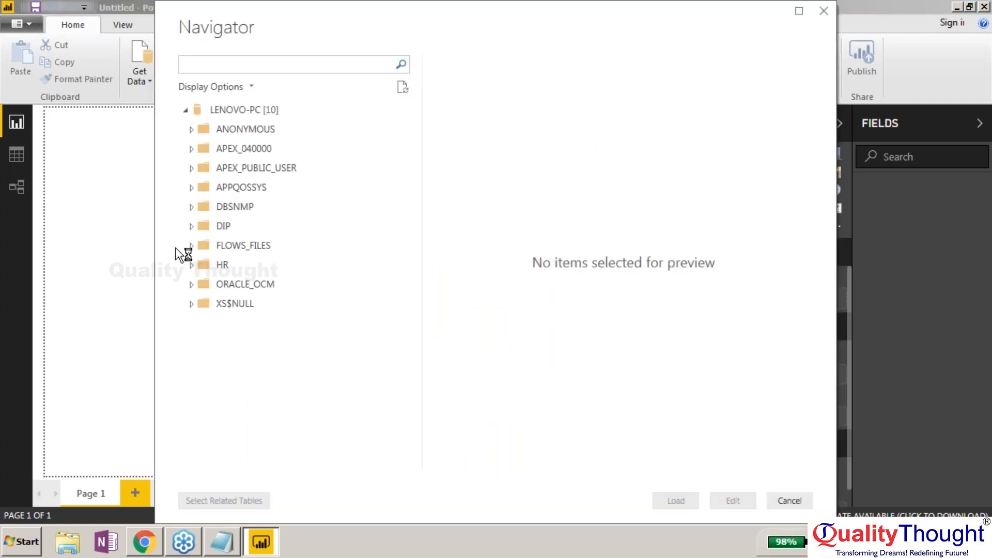
# Load the HR schema tables COUNTRIES, CUSTOMERS, DEPARTMENTS, JOB_HISTORY, JOBS, LOCATIONS and REGIONS.
pyautogui.click(192, 265)
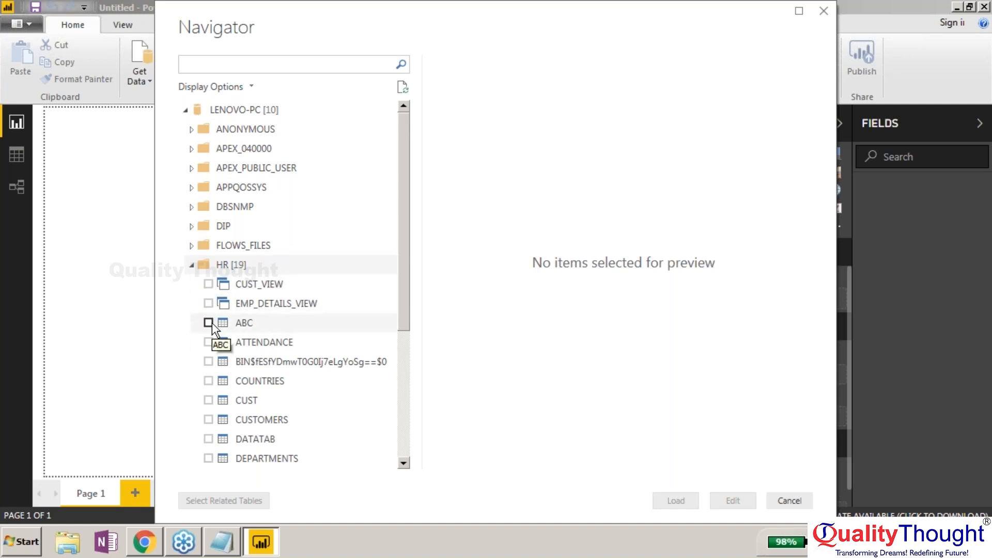
pyautogui.click(211, 322)
pyautogui.click(208, 380)
pyautogui.click(209, 419)
pyautogui.scroll(-4, 209, 336)
pyautogui.click(208, 246)
pyautogui.click(208, 304)
pyautogui.click(209, 324)
pyautogui.click(208, 343)
pyautogui.click(209, 363)
pyautogui.click(676, 500)
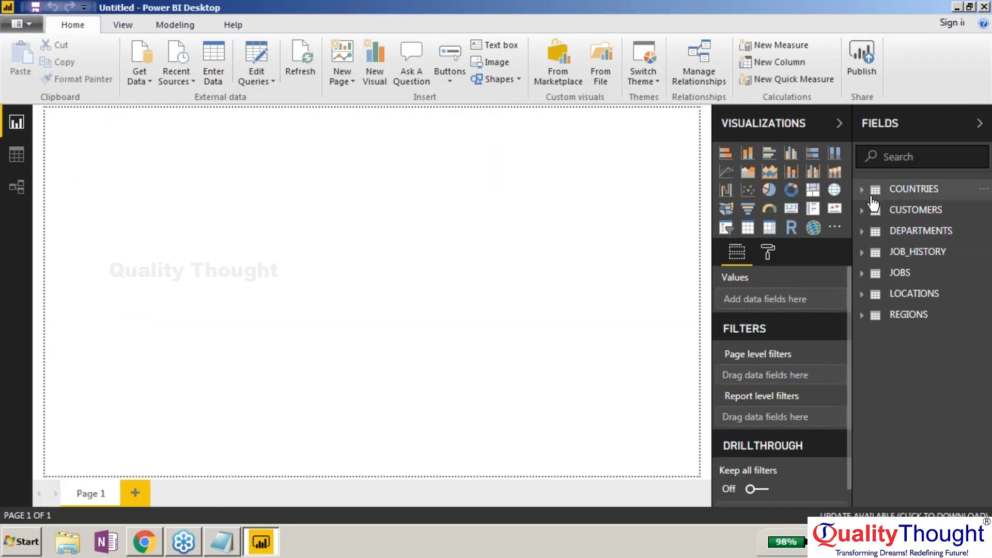
# Examine the COUNTRIES query's Source step and properties, and the data source settings, in the Power Query Editor.
pyautogui.click(256, 56)
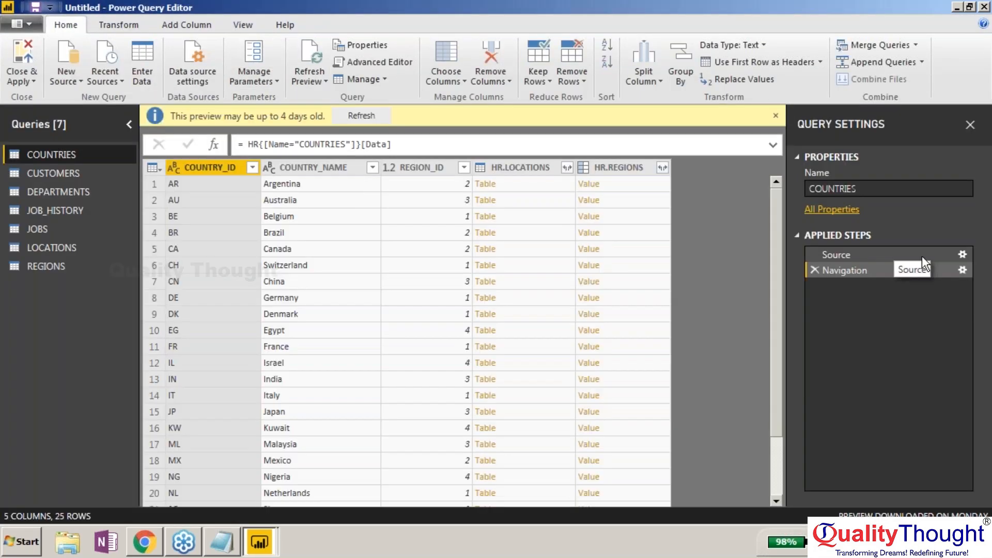
pyautogui.doubleClick(907, 256)
pyautogui.click(675, 342)
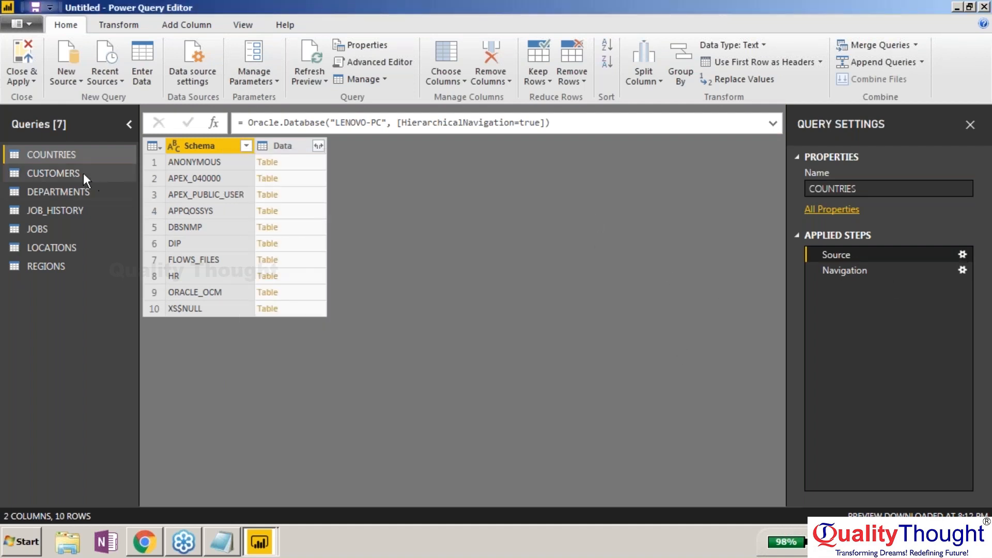
pyautogui.click(367, 45)
pyautogui.moveTo(462, 208); pyautogui.dragTo(259, 197)
pyautogui.click(607, 367)
pyautogui.click(192, 66)
pyautogui.click(465, 180)
pyautogui.click(759, 455)
pyautogui.click(66, 76)
# Change the lenovo-pc data source to use the SQL statement "select * from employees".
pyautogui.click(192, 66)
pyautogui.click(246, 423)
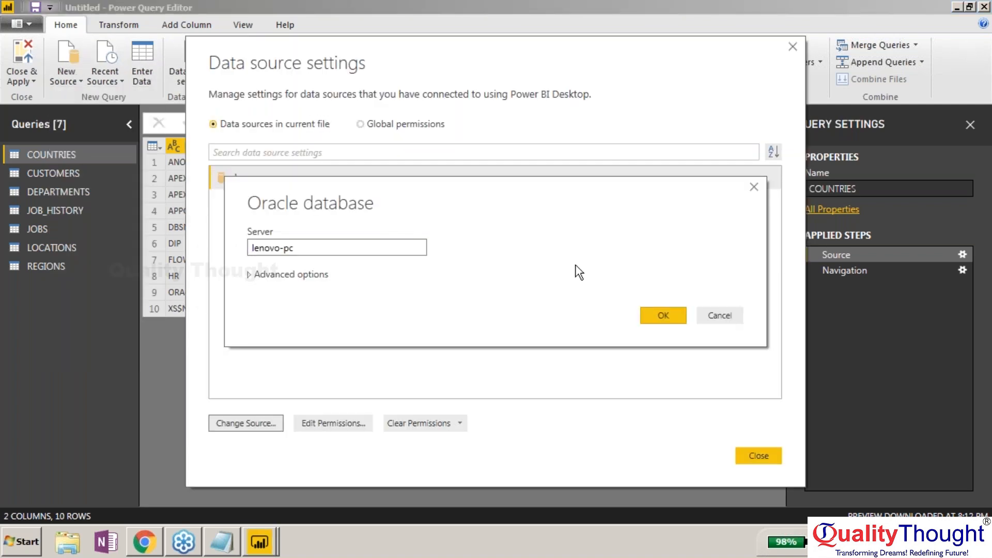
pyautogui.click(248, 275)
pyautogui.click(444, 228)
pyautogui.write('select * from employees')
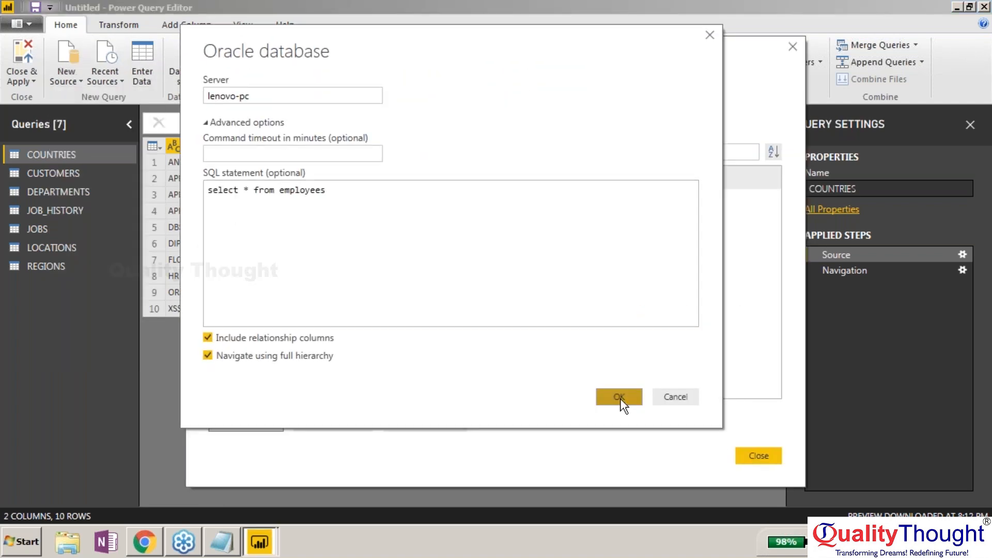
pyautogui.click(620, 398)
pyautogui.click(756, 455)
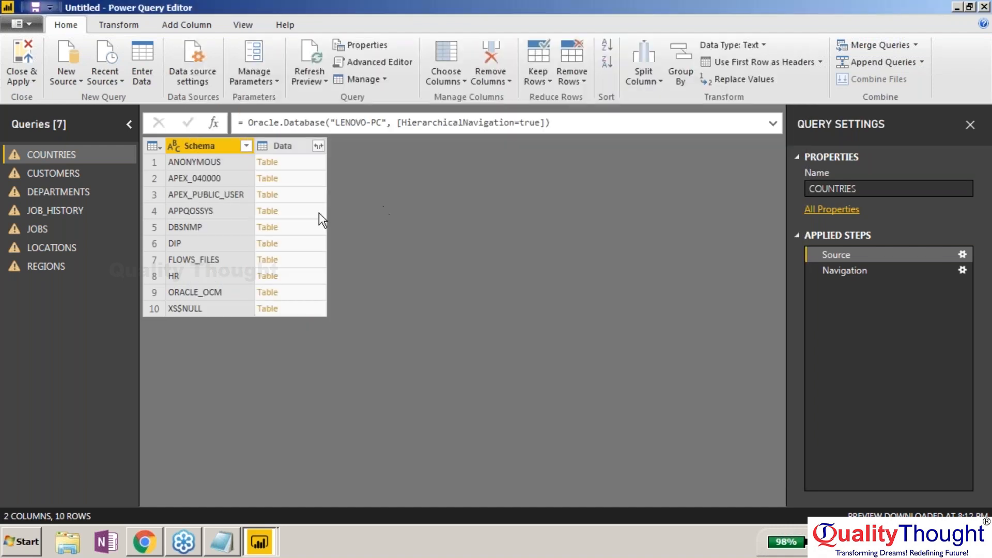
# Try to apply the query changes to the report and dismiss the load results.
pyautogui.click(267, 276)
pyautogui.click(627, 299)
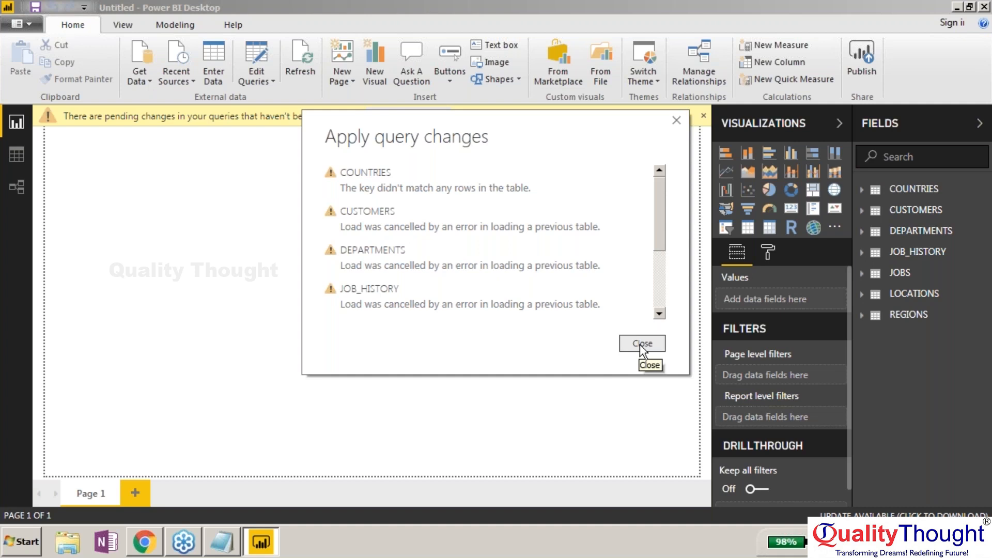
pyautogui.click(640, 344)
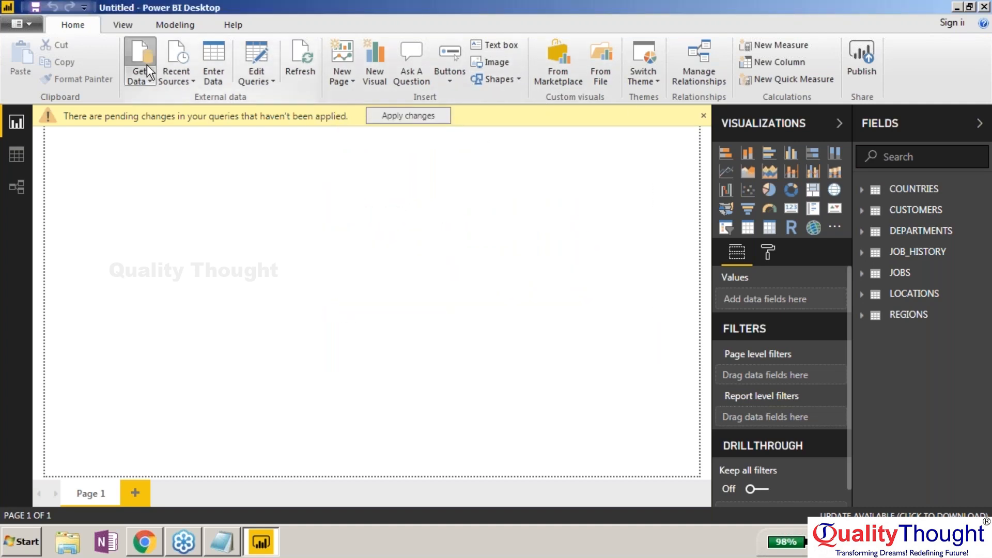
# Connect again to the Oracle database on server LENOVO-PC in Import mode.
pyautogui.click(138, 52)
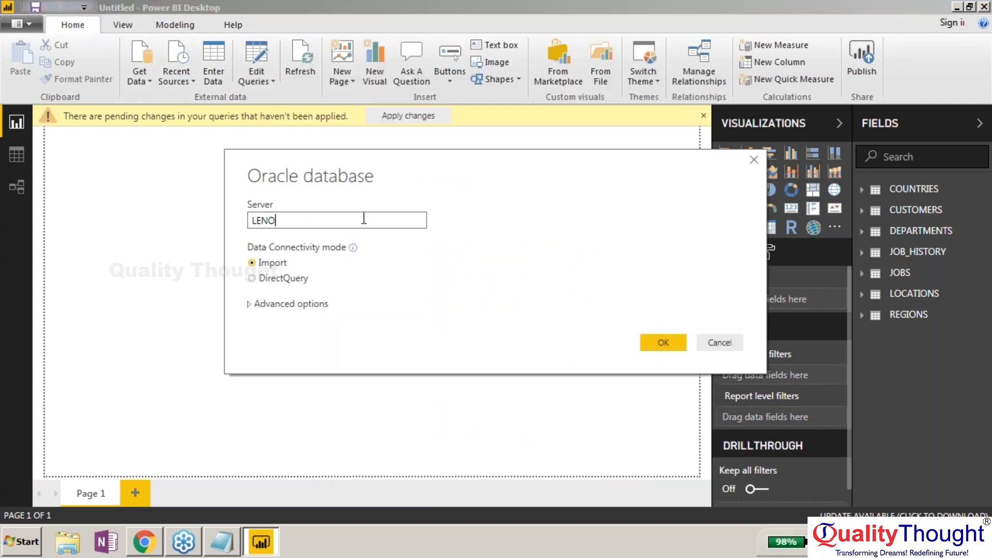
pyautogui.write('VO-PC')
pyautogui.click(663, 342)
# Load the HR schema tables CUSTOMERS, DEPARTMENTS, EMPLOYEES, JOB_HISTORY, JOBS, LOCATIONS and REGIONS.
pyautogui.click(193, 262)
pyautogui.scroll(-4, 403, 380)
pyautogui.click(209, 265)
pyautogui.click(208, 246)
pyautogui.click(208, 207)
pyautogui.click(248, 168)
pyautogui.click(208, 304)
pyautogui.click(208, 324)
pyautogui.click(209, 342)
pyautogui.click(208, 362)
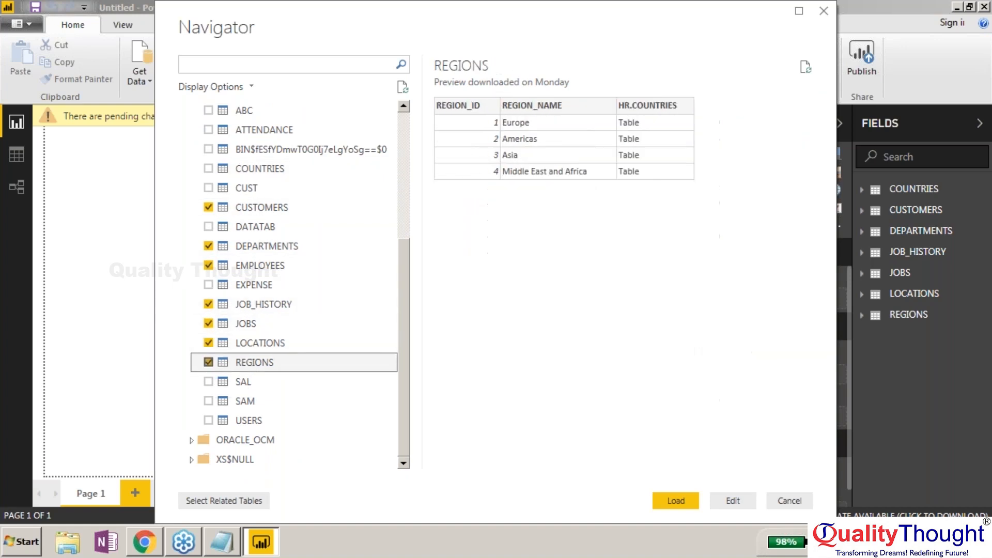
pyautogui.click(678, 502)
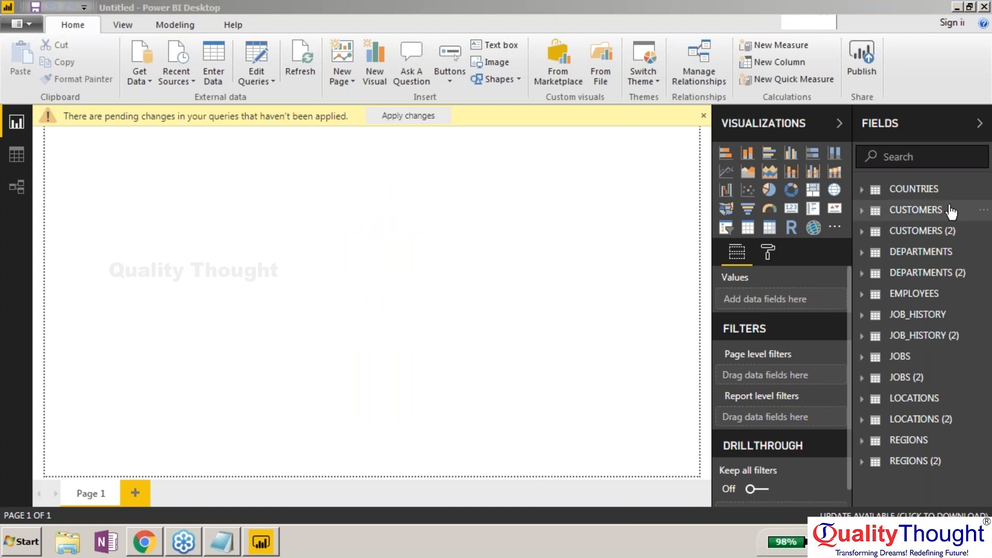
# Restore the report window from its maximized state, reposition it and enlarge it to fit more of the table list.
pyautogui.moveTo(951, 211)
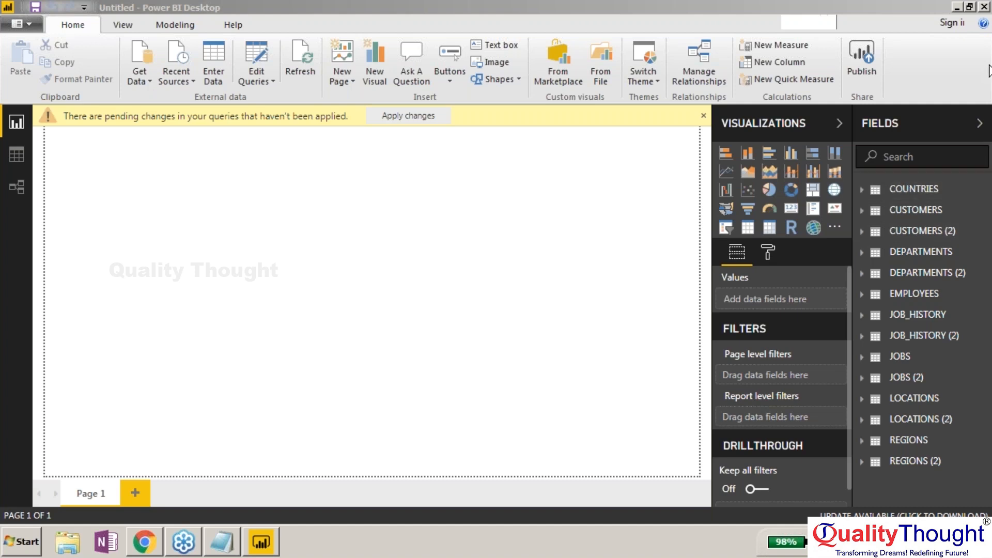
pyautogui.click(971, 8)
pyautogui.moveTo(744, 87); pyautogui.dragTo(609, 75)
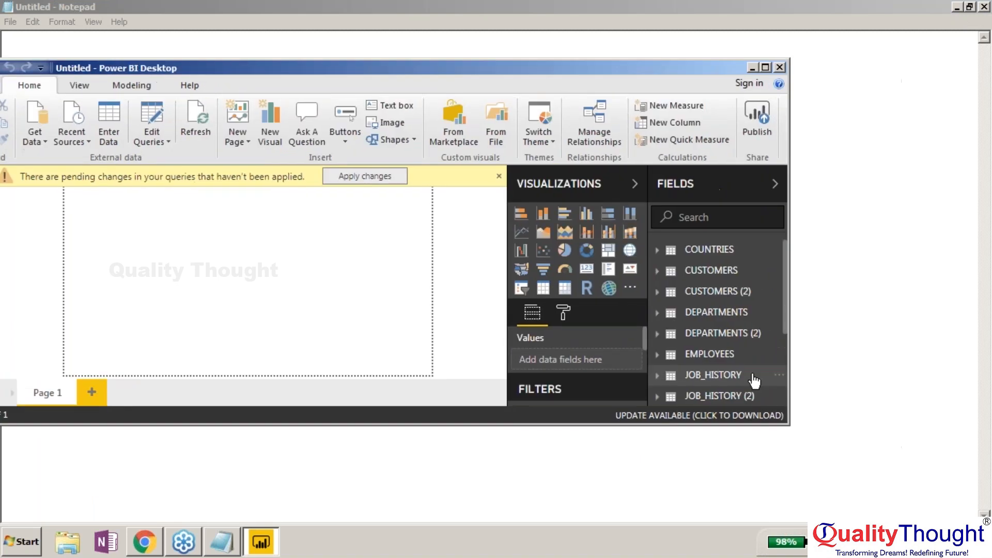
pyautogui.moveTo(788, 422); pyautogui.dragTo(954, 509)
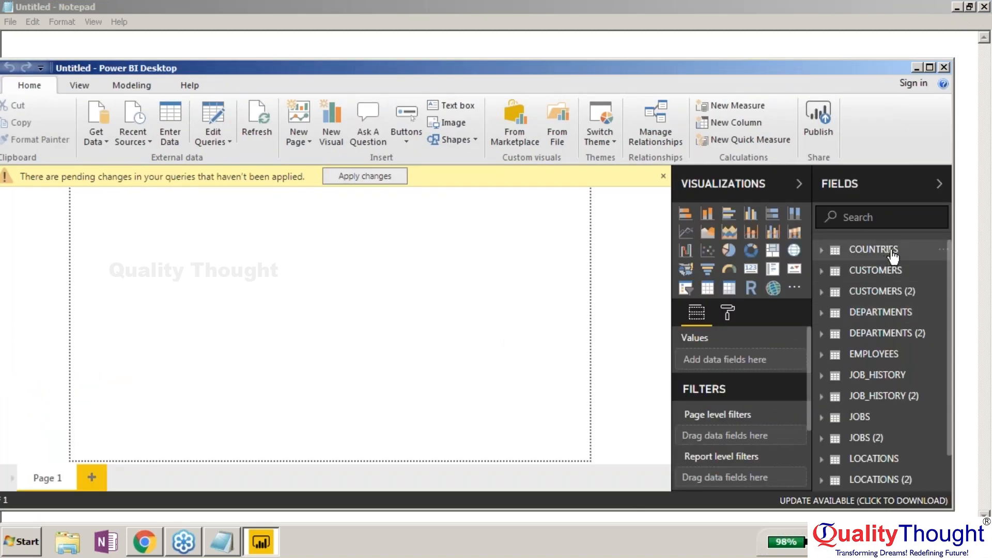
# Try to delete the COUNTRIES table from the report fields and to apply the pending query changes.
pyautogui.click(945, 253)
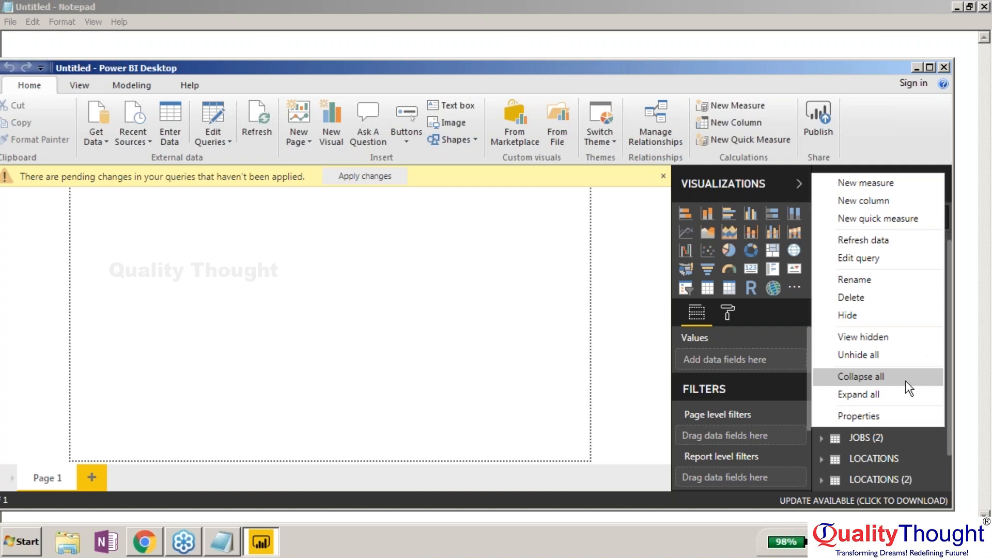
pyautogui.click(891, 293)
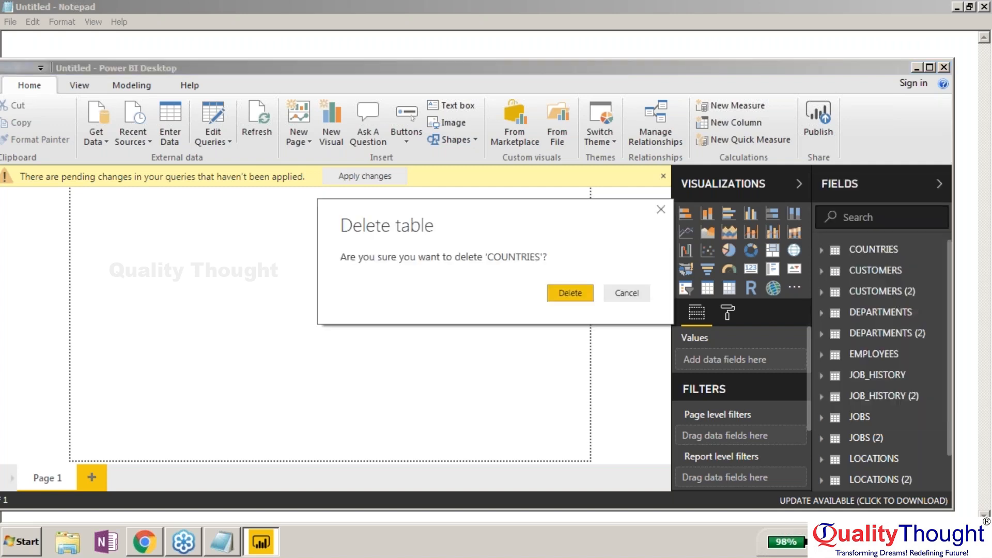
pyautogui.click(581, 295)
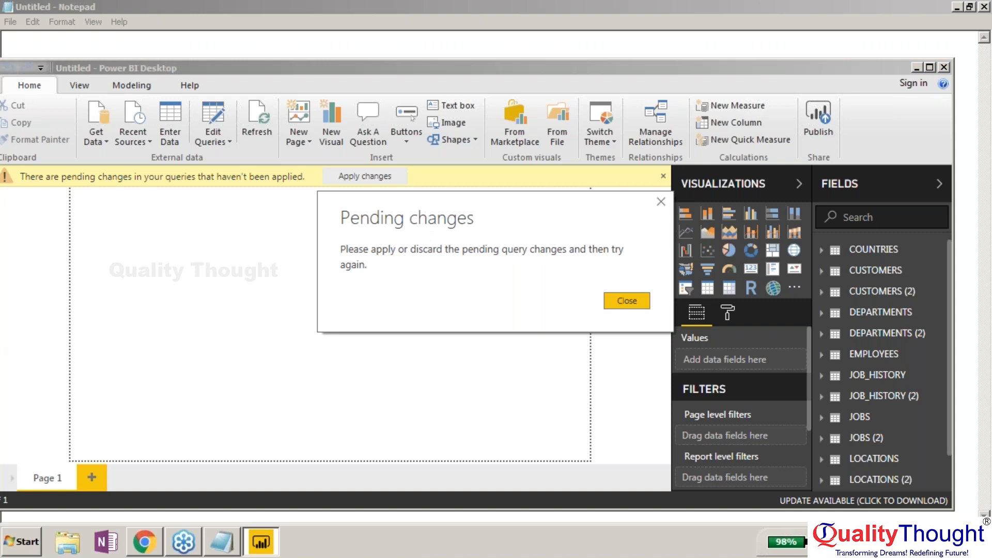
pyautogui.click(627, 300)
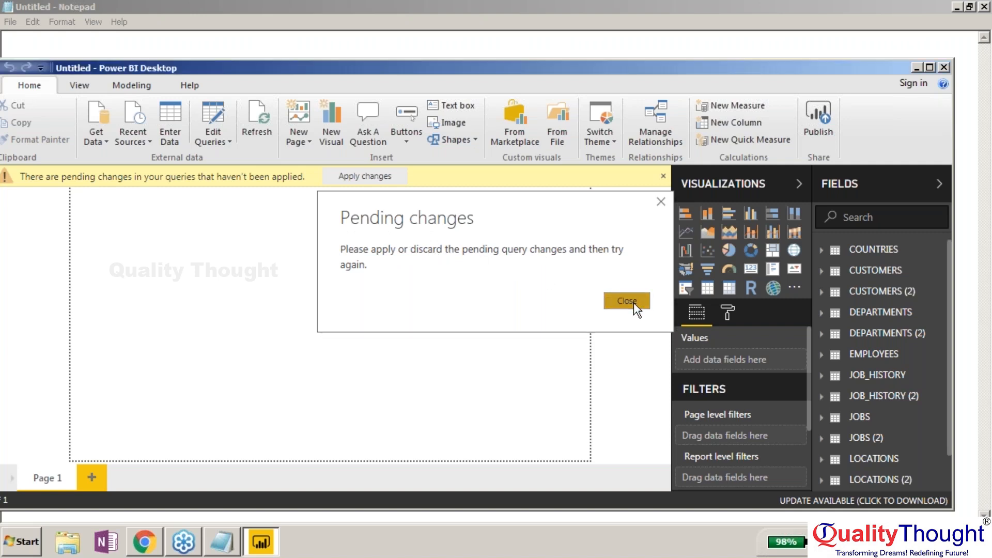
pyautogui.click(365, 177)
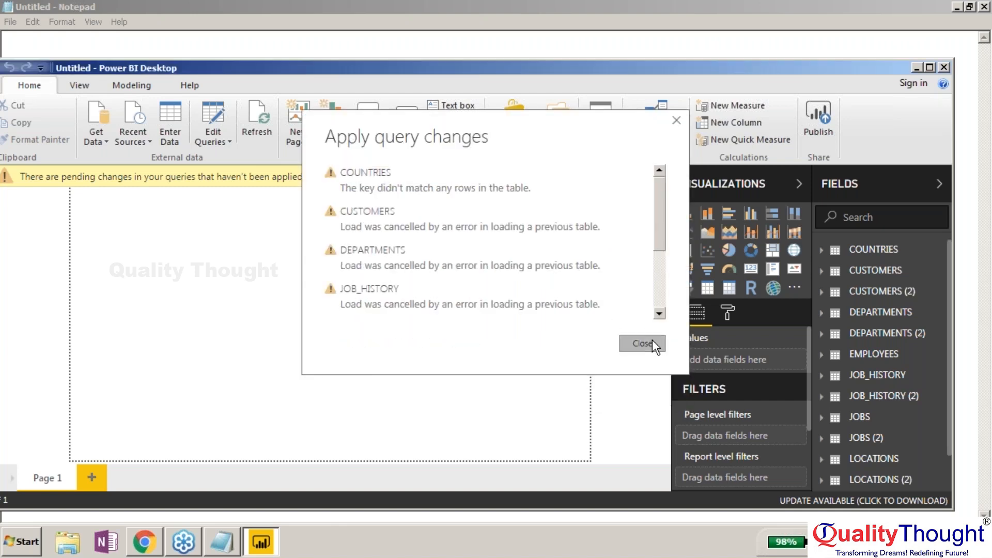
pyautogui.click(652, 340)
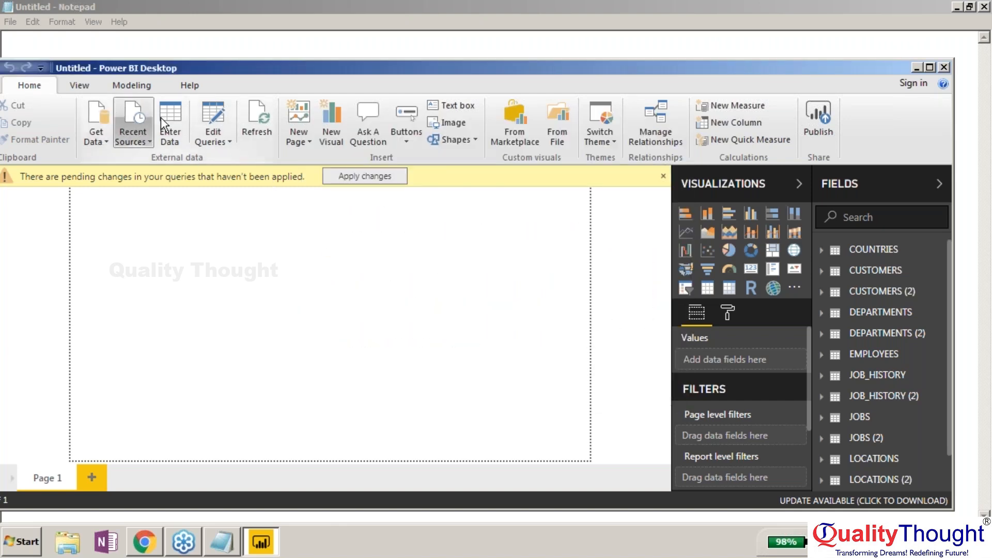
# Check the lenovo-pc entry in the current file's data source settings in the Power Query Editor.
pyautogui.click(203, 123)
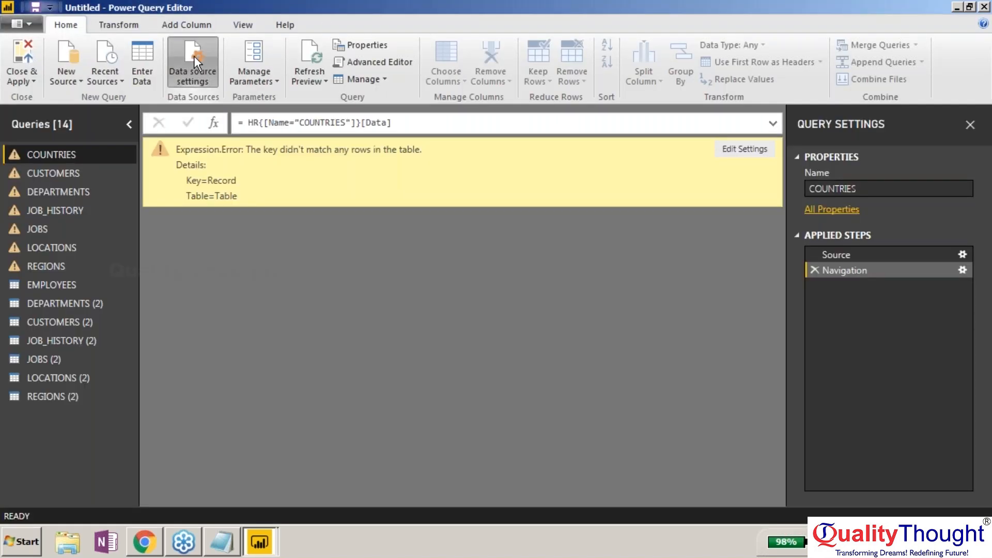
pyautogui.click(194, 56)
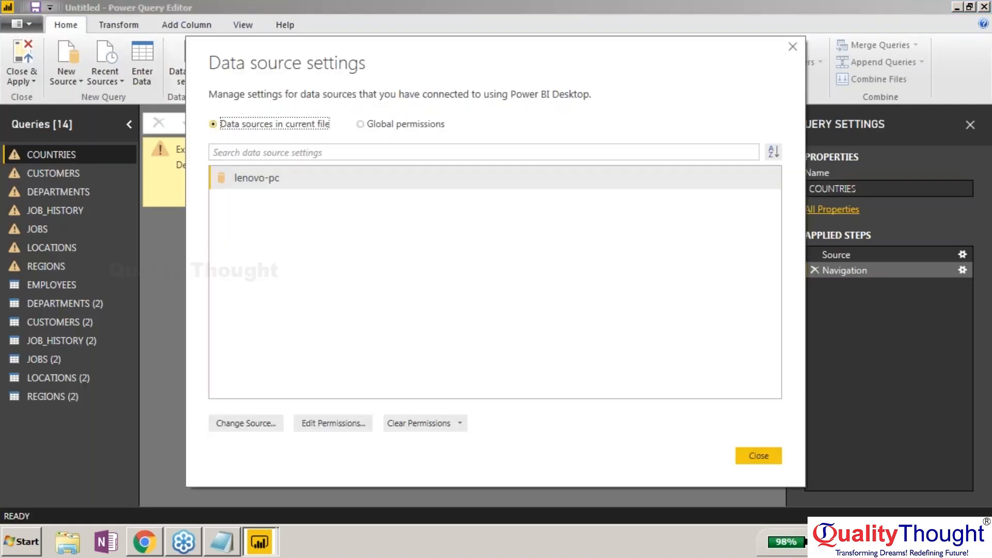
pyautogui.click(339, 175)
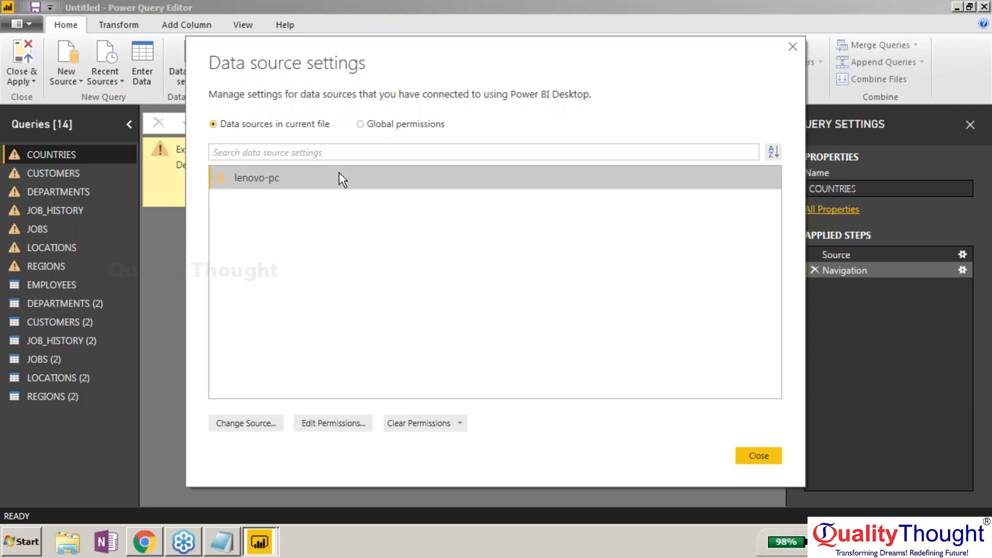
pyautogui.click(743, 455)
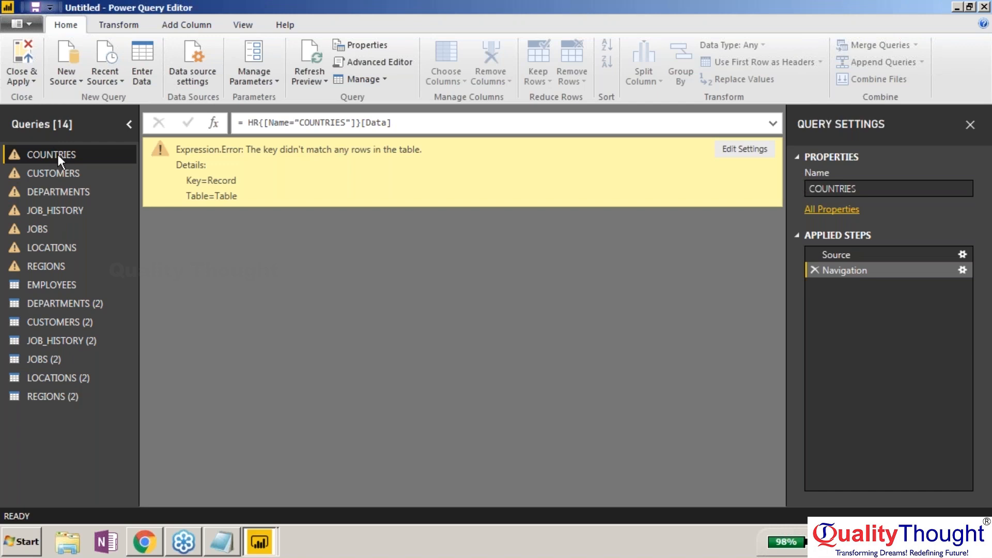
# Delete the COUNTRIES query.
pyautogui.rightClick(57, 154)
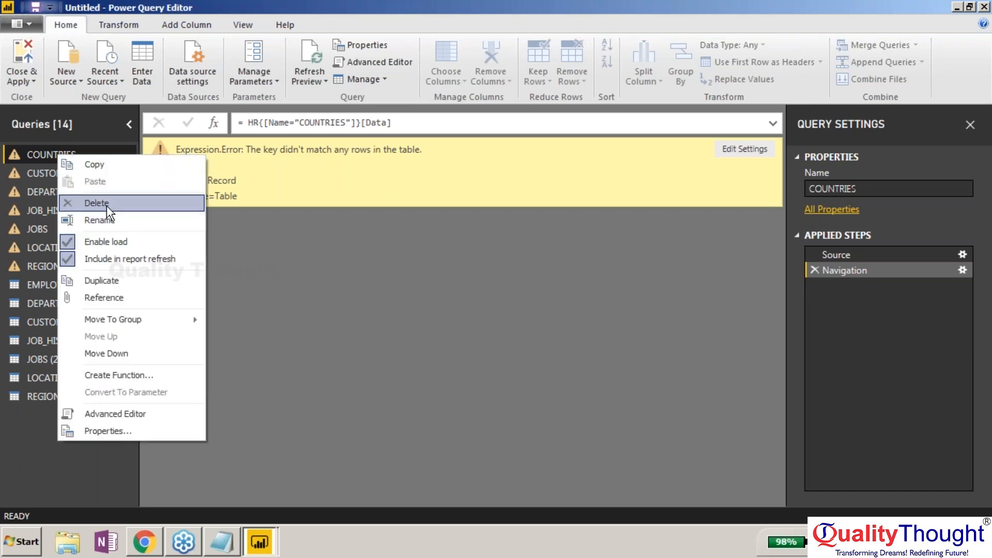
pyautogui.click(106, 203)
pyautogui.click(569, 287)
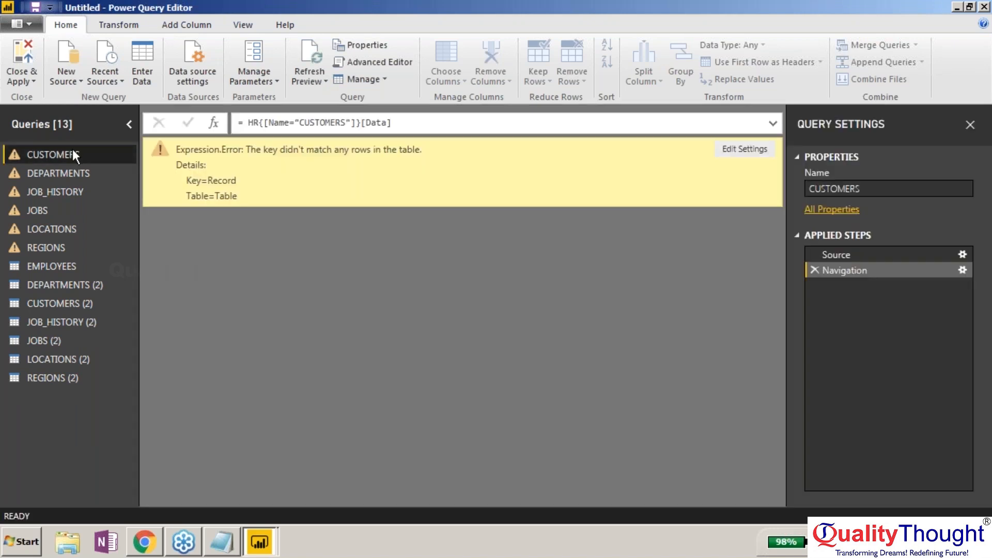
# Delete the broken CUSTOMERS, DEPARTMENTS, JOB_HISTORY, JOBS, LOCATIONS and REGIONS queries together.
pyautogui.click(72, 175)
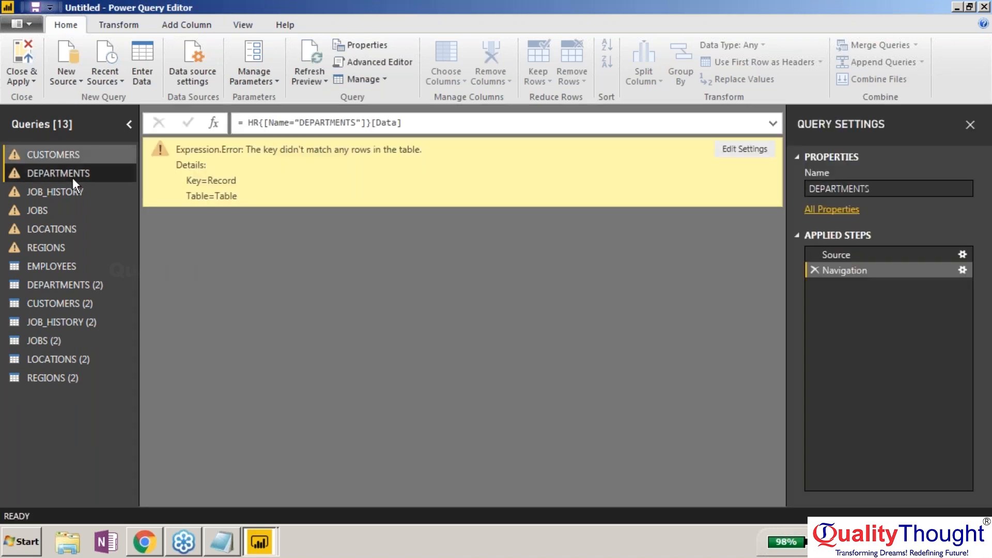
pyautogui.click(71, 190)
pyautogui.click(63, 208)
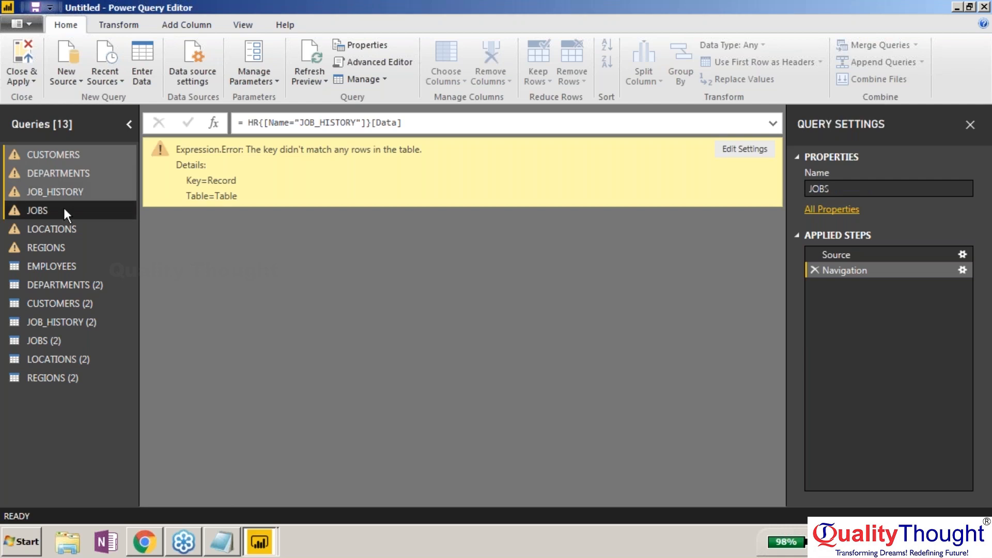
pyautogui.click(65, 226)
pyautogui.click(64, 245)
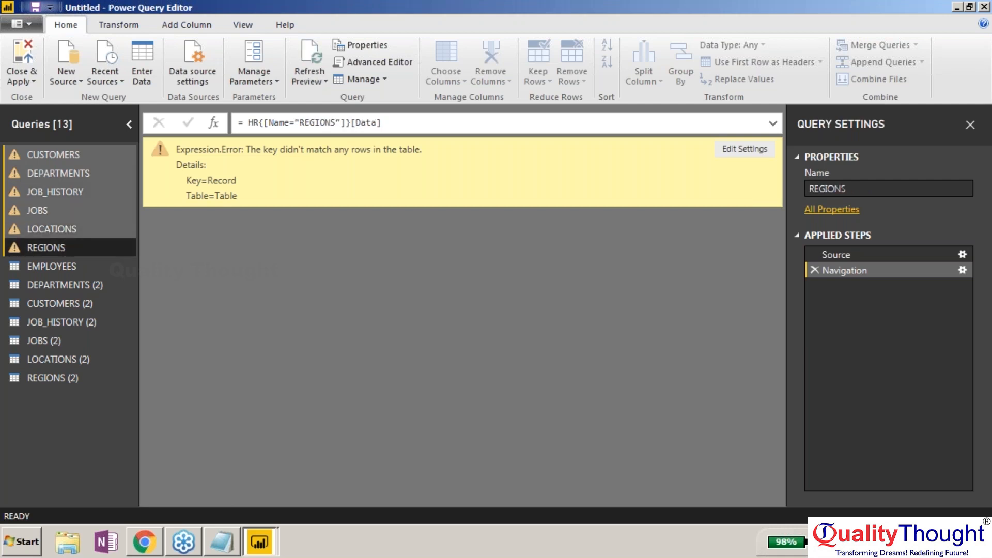
pyautogui.rightClick(64, 245)
pyautogui.click(128, 291)
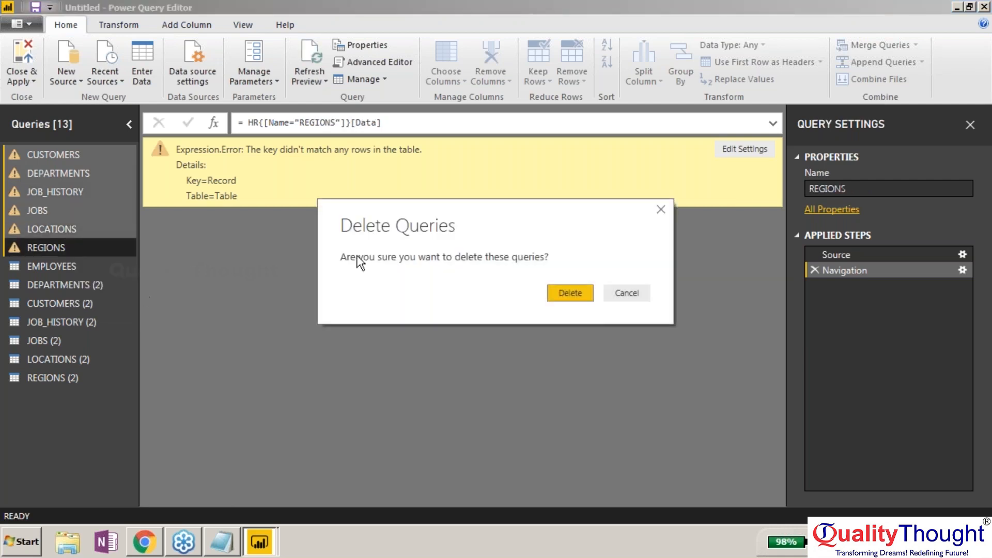
pyautogui.click(582, 293)
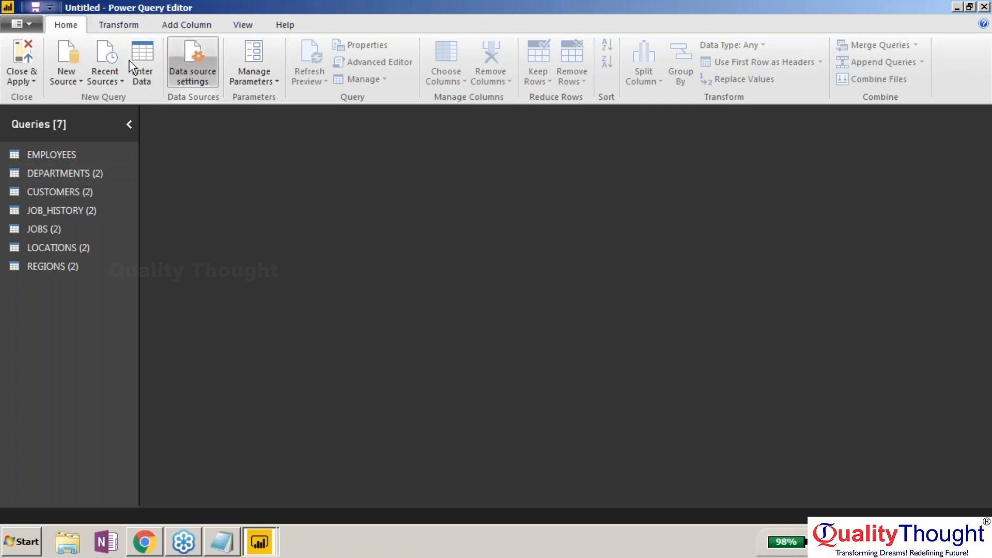
# Close the query editor with its changes applied and maximize the report window.
pyautogui.click(20, 54)
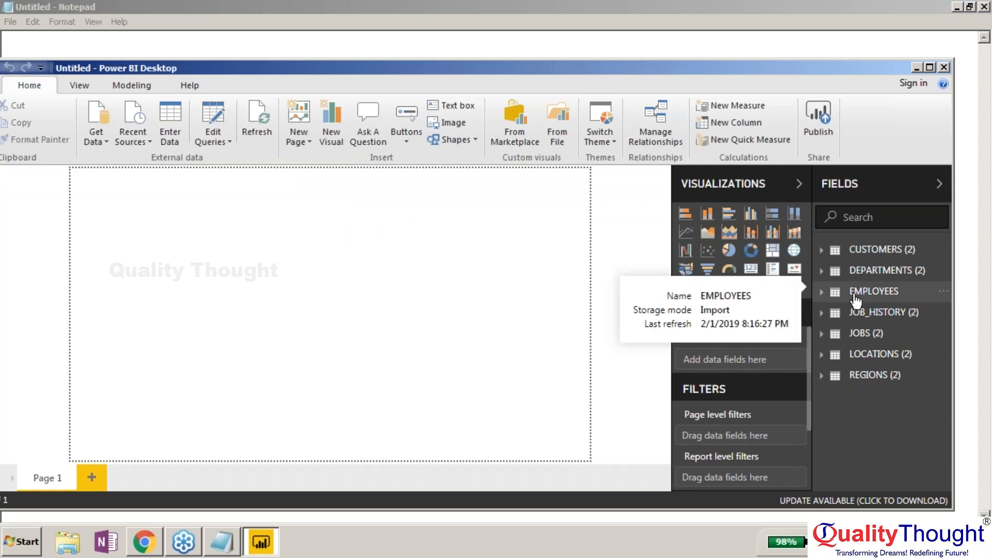
pyautogui.doubleClick(640, 68)
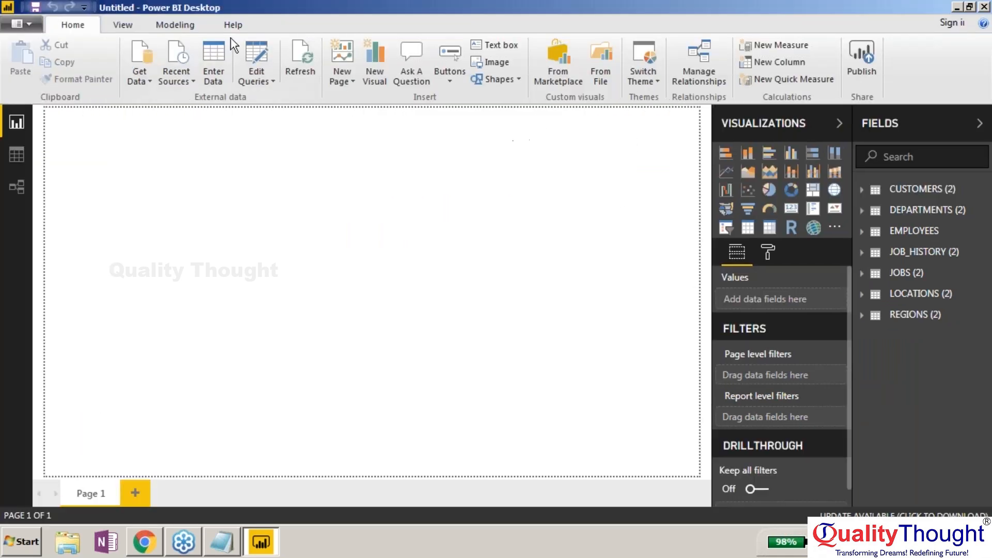
# Reopen the query editor and rename the DEPARTMENTS (2) query as DEPARTMENTS.
pyautogui.click(258, 49)
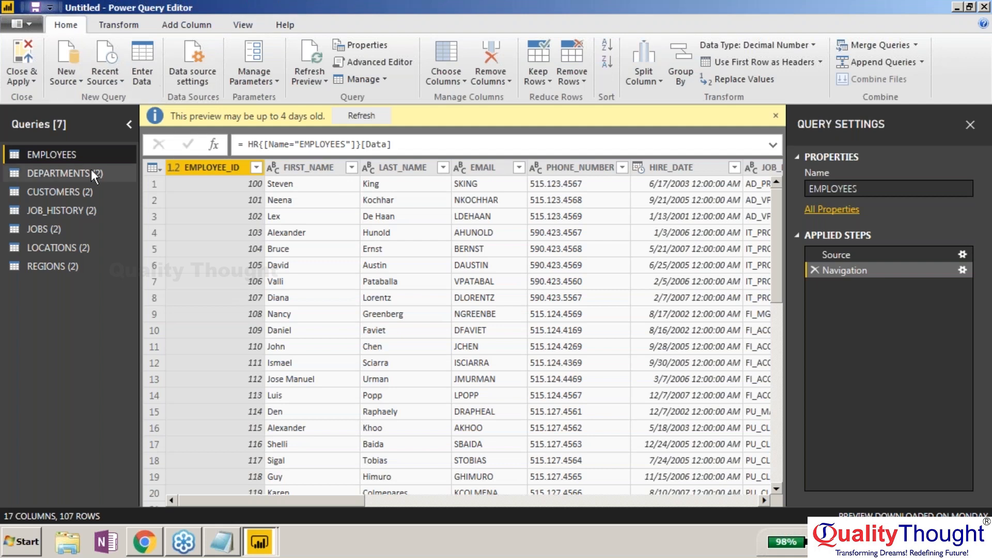
pyautogui.click(91, 171)
pyautogui.rightClick(91, 171)
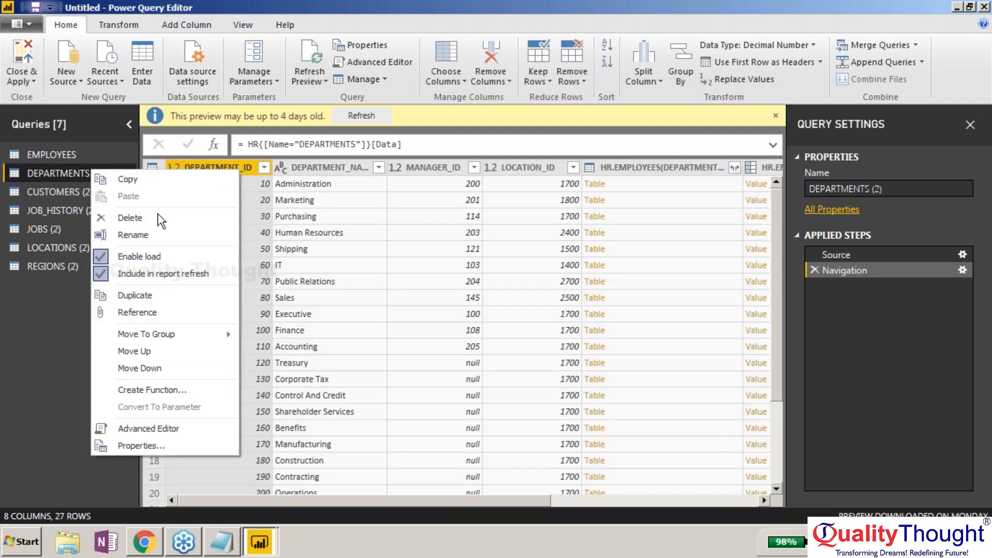
pyautogui.click(162, 230)
pyautogui.press('End')
pyautogui.press('BackSpace')
pyautogui.press('BackSpace')
pyautogui.press('BackSpace')
pyautogui.press('BackSpace')
pyautogui.press('Return')
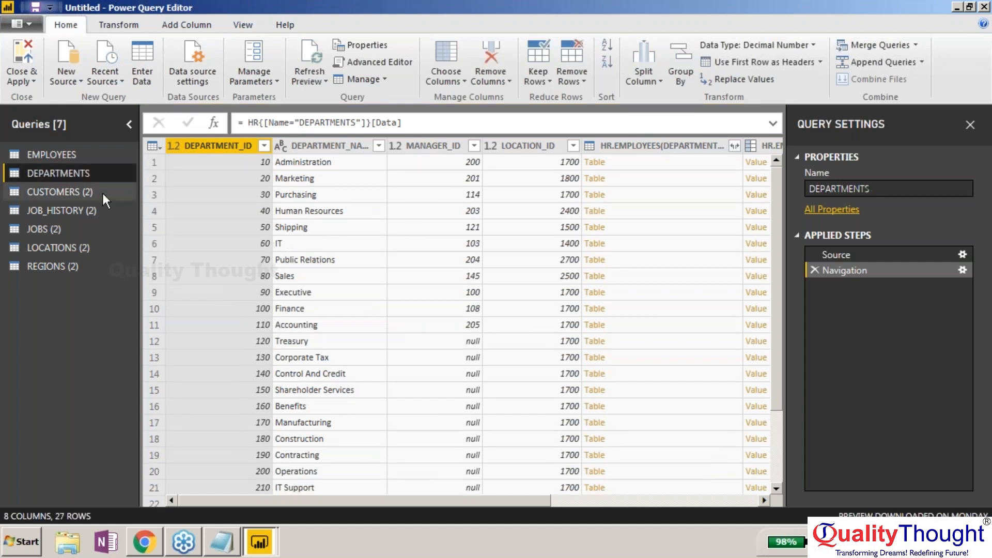
# Rename the CUSTOMERS (2) query as CUSTOMERS.
pyautogui.click(102, 192)
pyautogui.rightClick(108, 191)
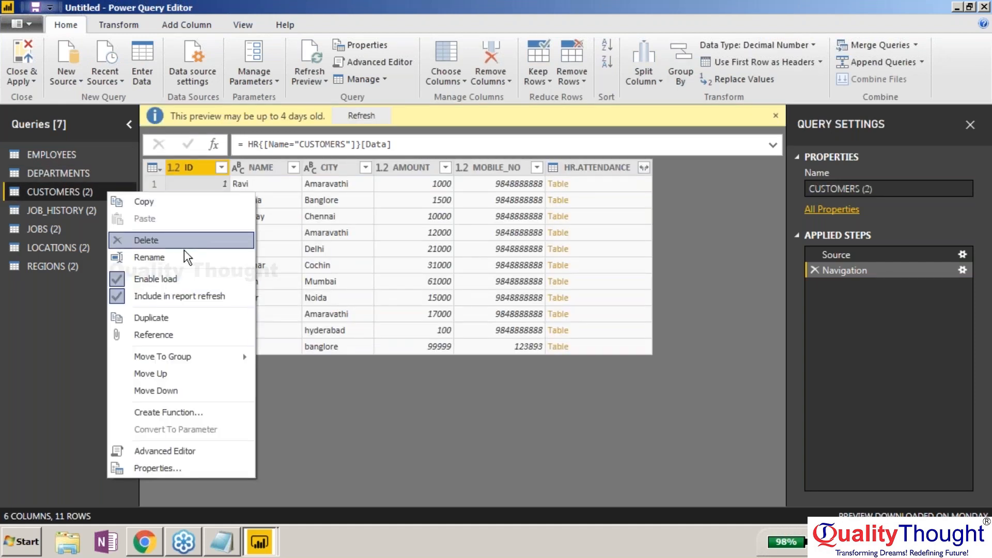
pyautogui.click(184, 253)
pyautogui.press('End')
pyautogui.press('BackSpace')
pyautogui.press('BackSpace')
pyautogui.press('BackSpace')
pyautogui.press('BackSpace')
pyautogui.press('Return')
# Rename the JOB_HISTORY (2) query as JOB_HISTORY.
pyautogui.click(102, 211)
pyautogui.rightClick(100, 212)
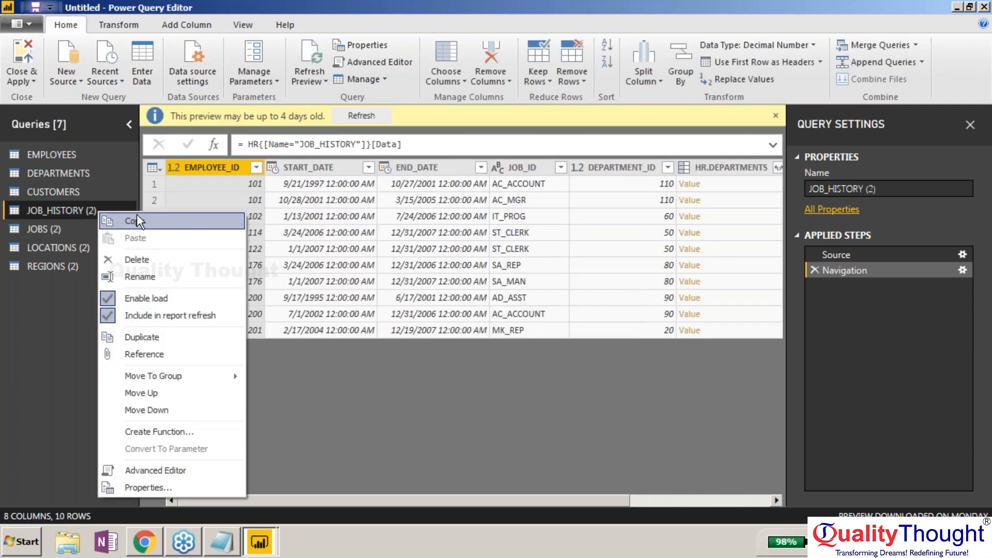
pyautogui.click(142, 278)
pyautogui.press('End')
pyautogui.press('BackSpace')
pyautogui.press('BackSpace')
pyautogui.press('BackSpace')
pyautogui.press('BackSpace')
pyautogui.press('Return')
# Rename the JOBS (2) query as JOBS.
pyautogui.click(76, 229)
pyautogui.rightClick(75, 229)
pyautogui.click(116, 293)
pyautogui.press('End')
pyautogui.press('BackSpace')
pyautogui.press('BackSpace')
pyautogui.press('BackSpace')
pyautogui.press('BackSpace')
pyautogui.press('Return')
# Rename the LOCATIONS (2) query as LOCATIONS.
pyautogui.click(89, 250)
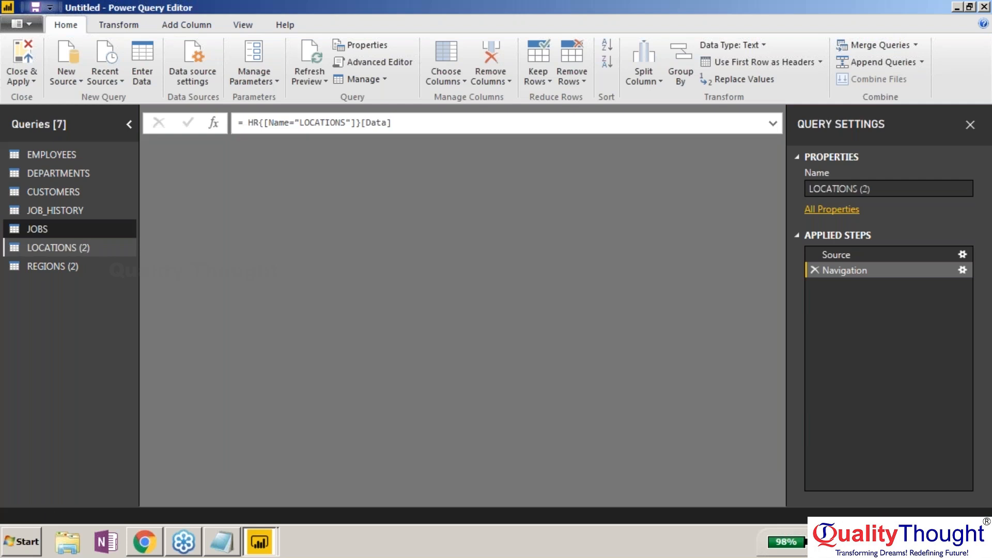
pyautogui.rightClick(89, 250)
pyautogui.click(125, 302)
pyautogui.press('End')
pyautogui.press('BackSpace')
pyautogui.press('BackSpace')
pyautogui.press('BackSpace')
pyautogui.press('BackSpace')
pyautogui.press('Return')
# Rename the REGIONS (2) query as REGIONS.
pyautogui.click(98, 266)
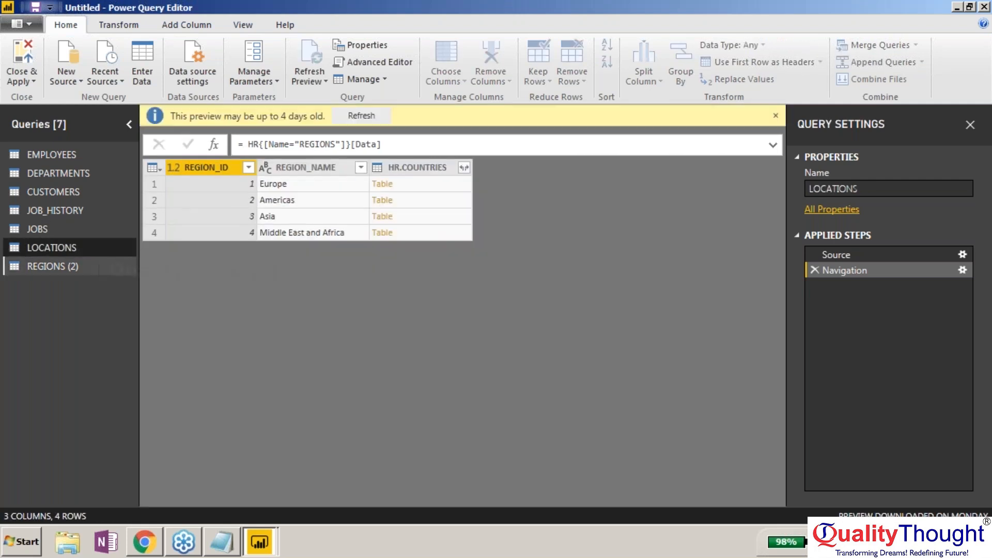
pyautogui.rightClick(98, 266)
pyautogui.click(157, 302)
pyautogui.press('End')
pyautogui.press('BackSpace')
pyautogui.press('BackSpace')
pyautogui.press('BackSpace')
pyautogui.press('BackSpace')
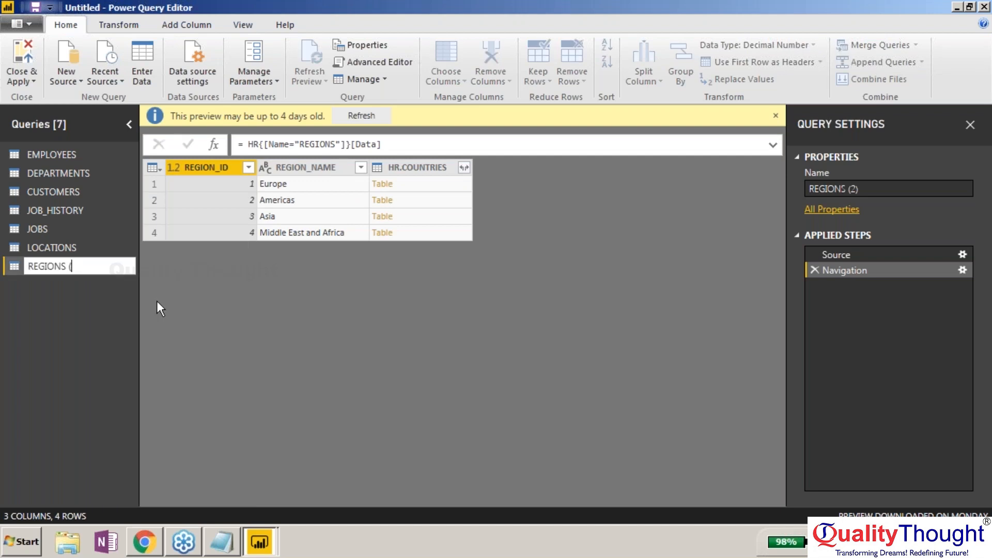
pyautogui.press('Return')
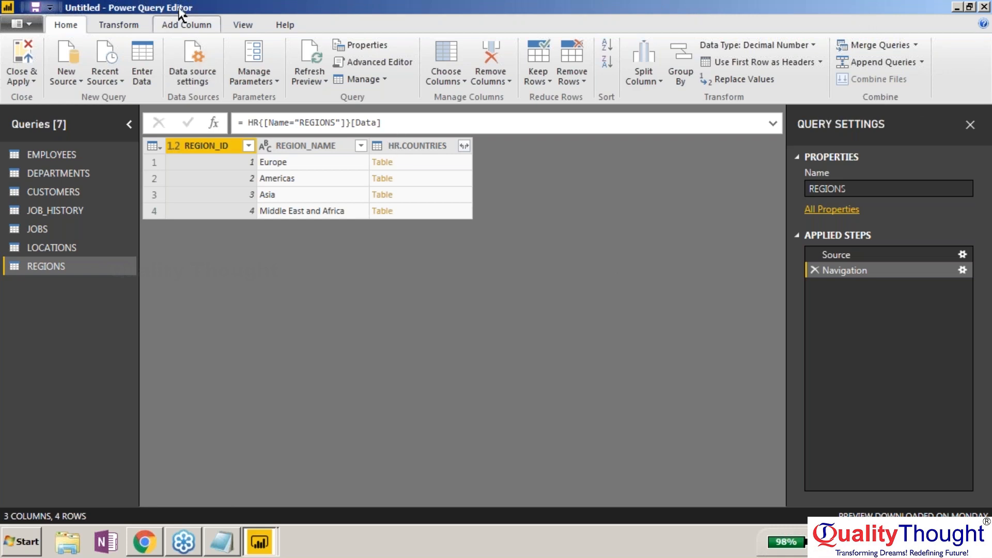
# With the EMPLOYEES query open, compare where Group By, Use First Row as Headers and Count Rows are offered among the home and transform commands.
pyautogui.click(131, 25)
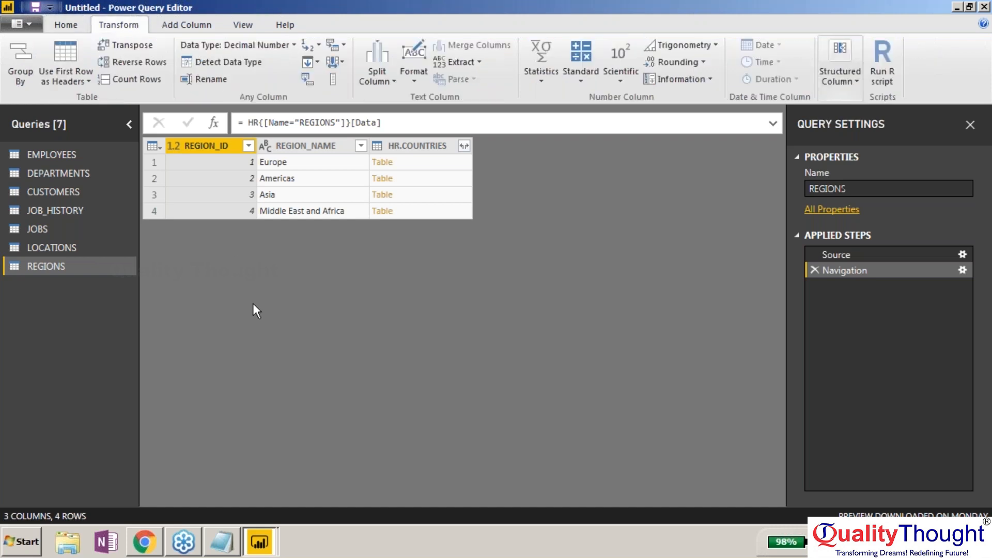
pyautogui.click(58, 156)
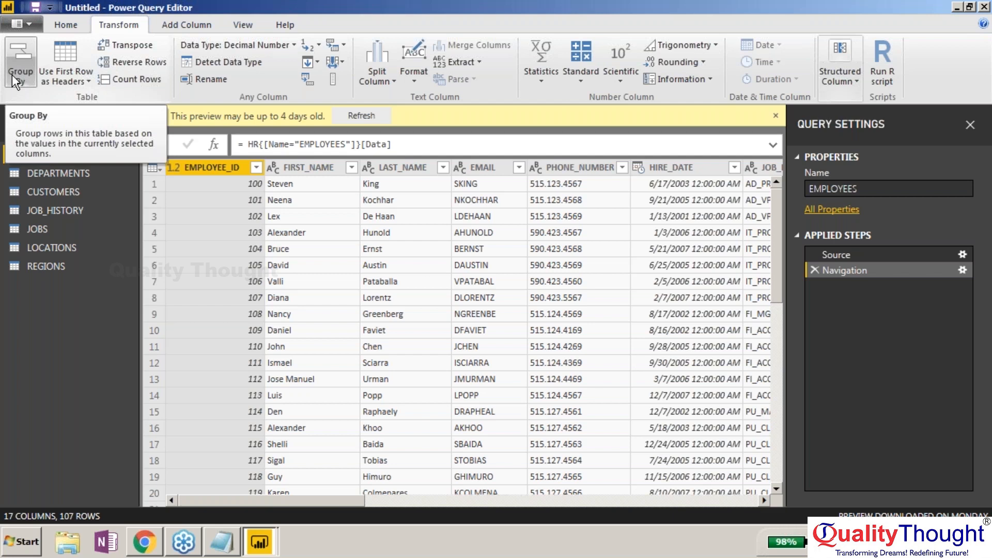
pyautogui.click(67, 24)
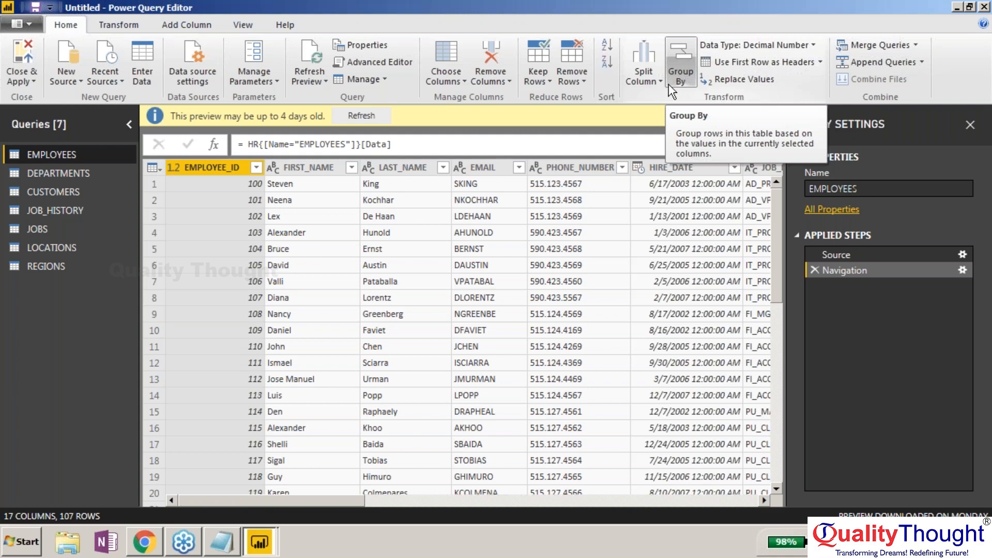
pyautogui.click(130, 26)
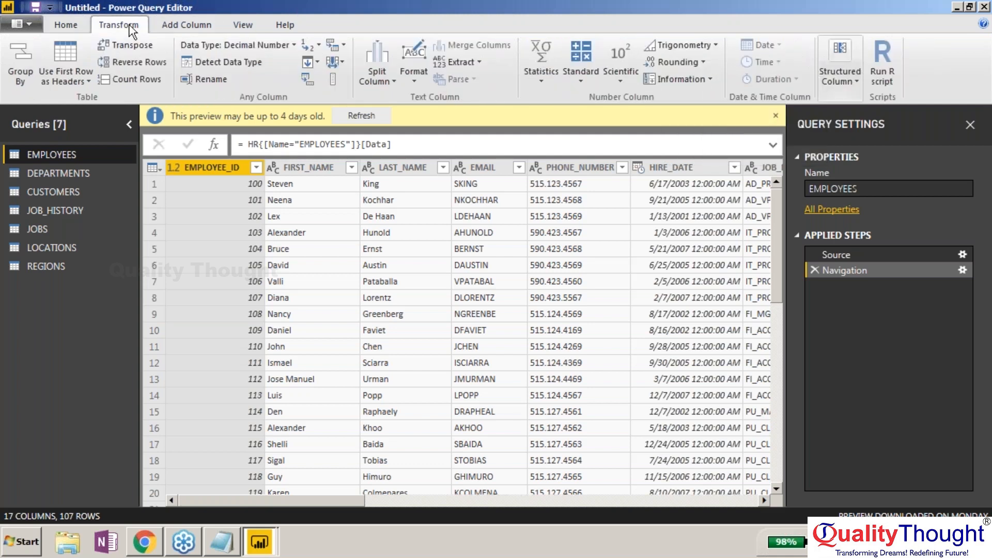
pyautogui.click(72, 27)
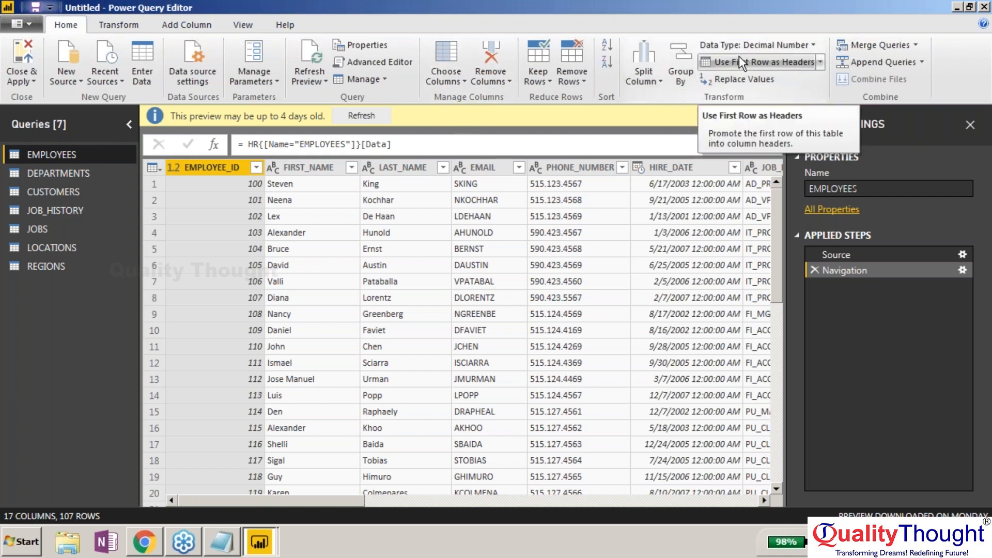
pyautogui.click(111, 26)
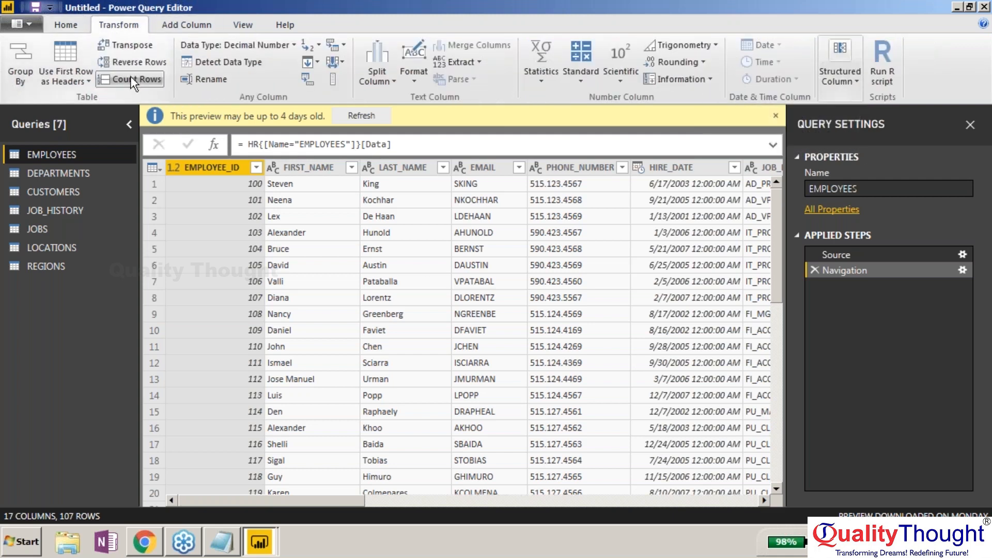
pyautogui.click(72, 28)
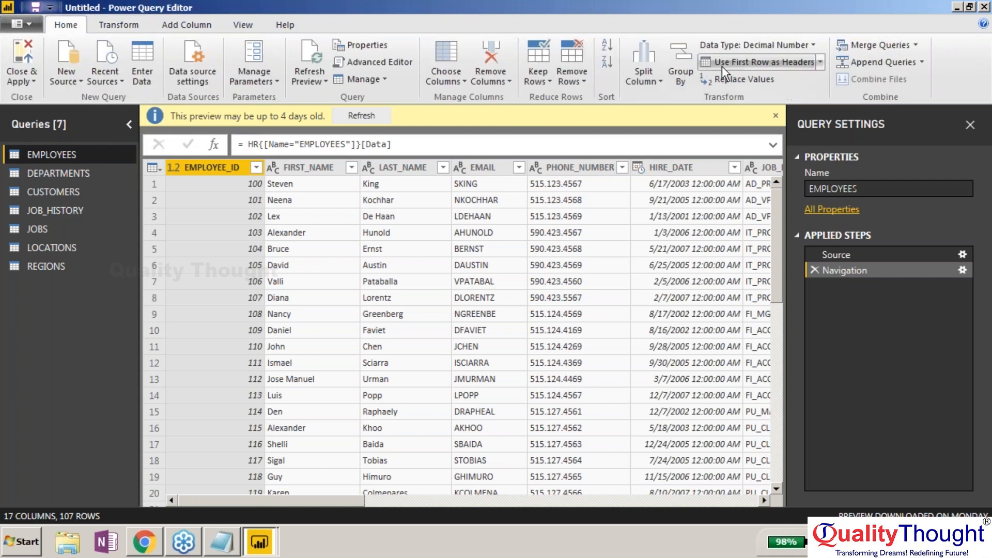
pyautogui.click(821, 62)
pyautogui.click(819, 61)
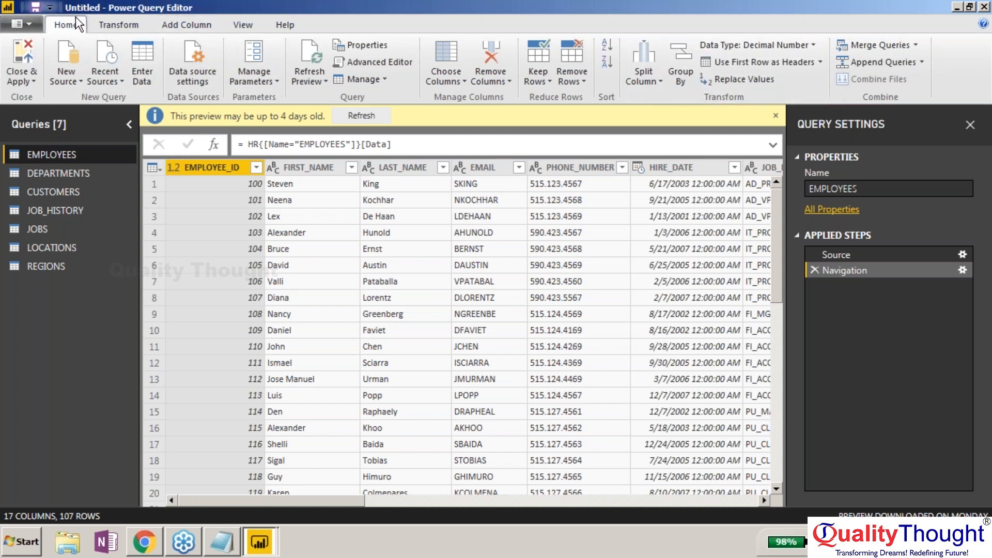
pyautogui.click(110, 27)
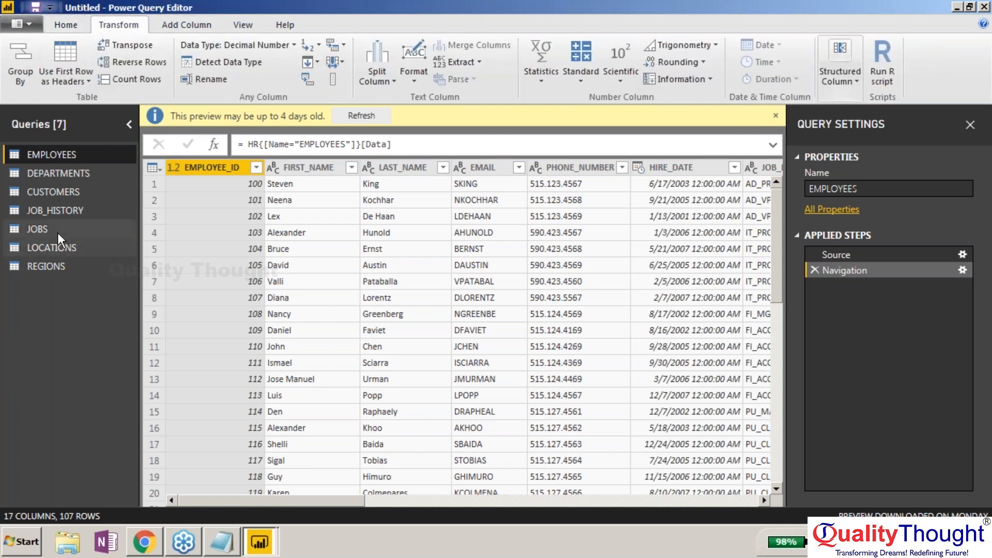
# Refresh the preview of the REGIONS query and transpose its table twice.
pyautogui.click(57, 232)
pyautogui.click(57, 251)
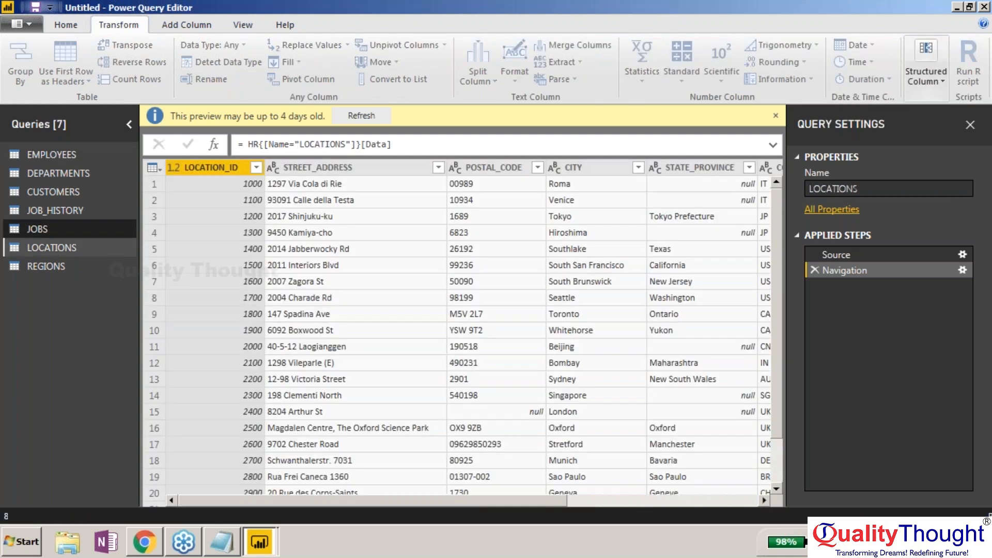
pyautogui.click(47, 266)
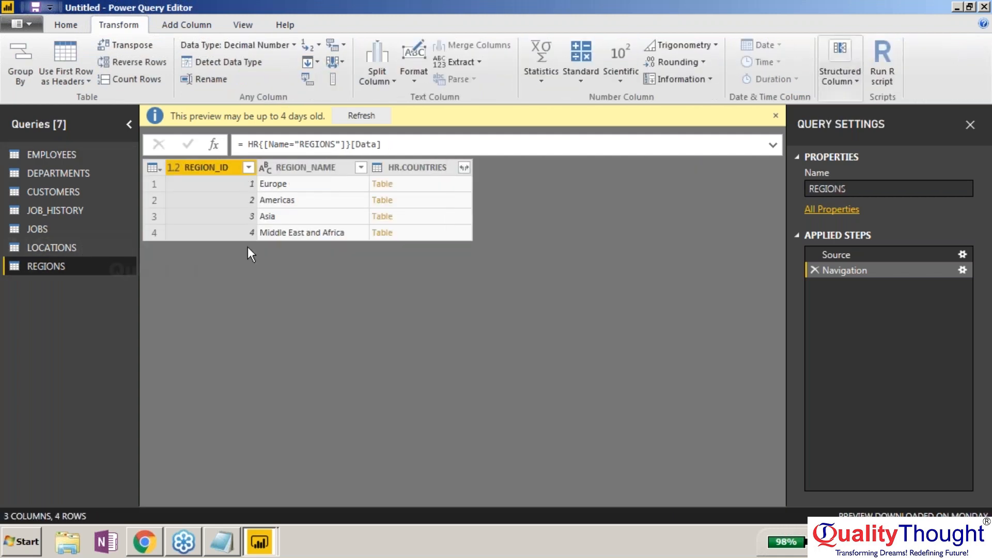
pyautogui.click(355, 114)
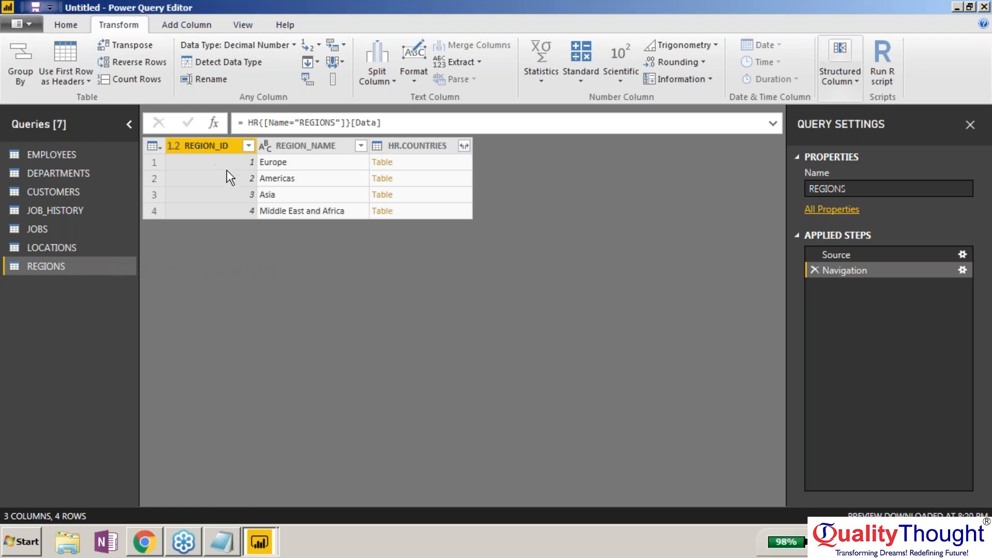
pyautogui.click(119, 39)
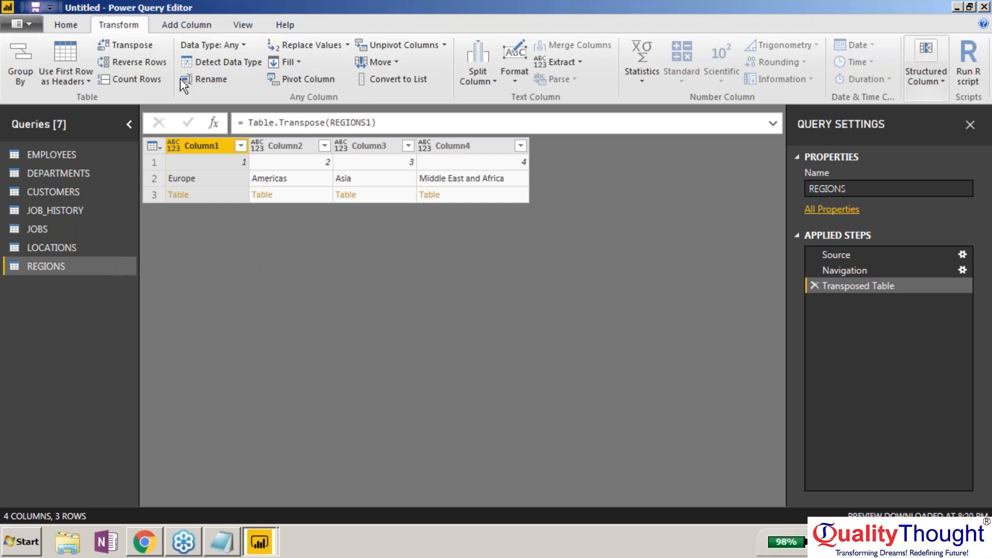
pyautogui.click(147, 48)
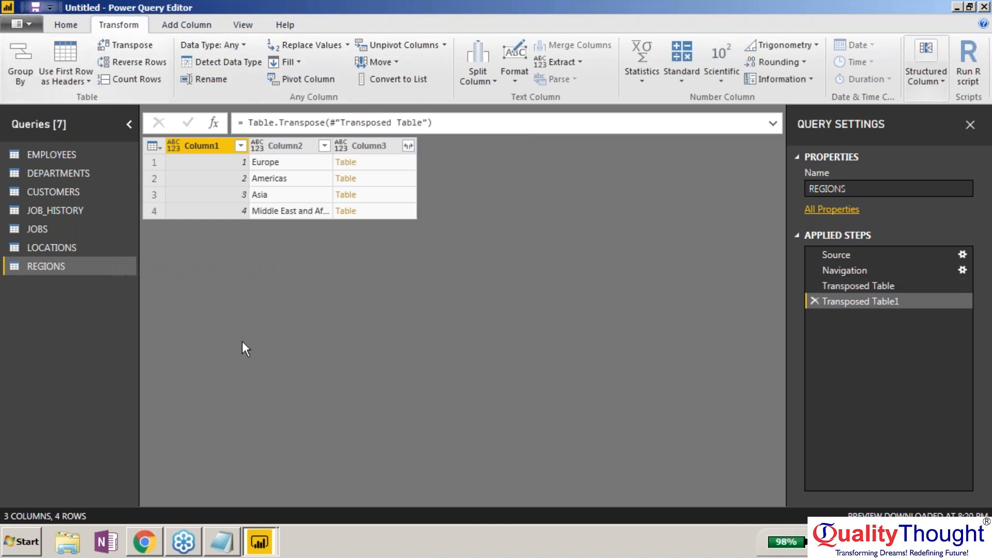
# Refresh the preview of the LOCATIONS query and transpose its table twice.
pyautogui.click(99, 248)
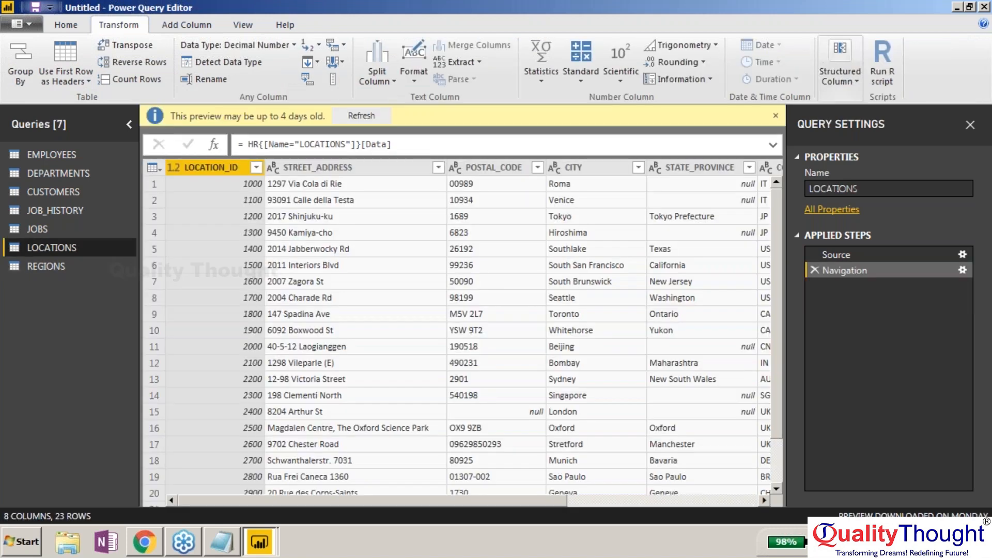
pyautogui.click(377, 110)
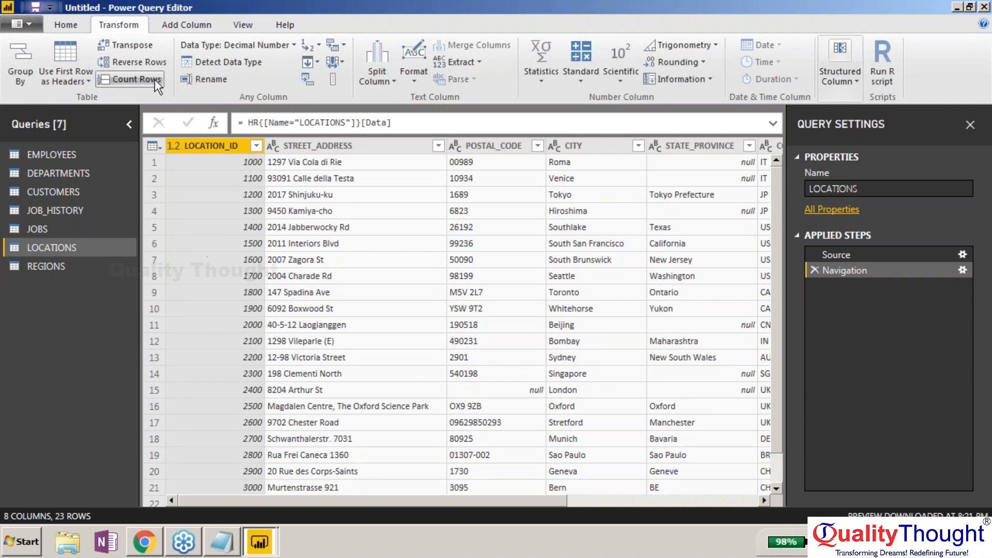
pyautogui.click(129, 54)
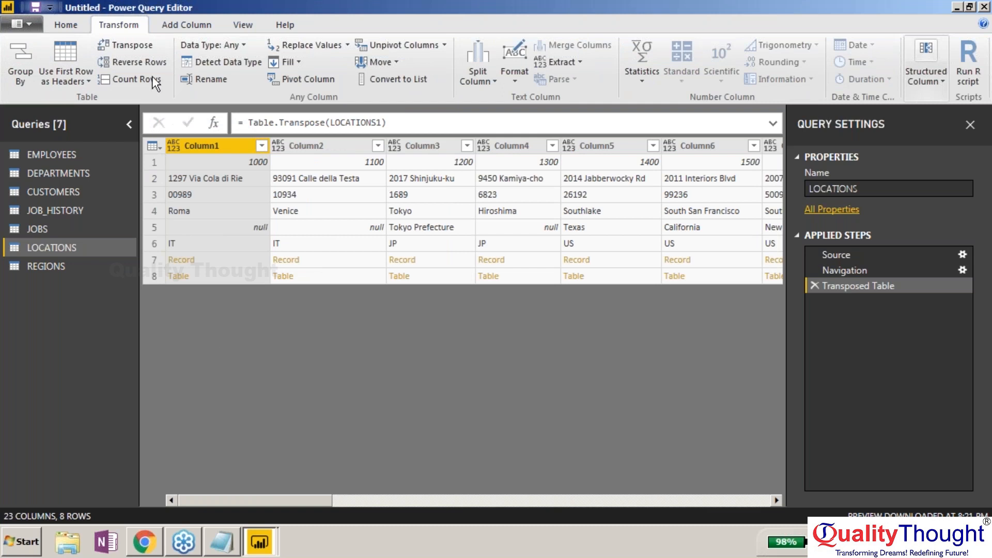
pyautogui.click(146, 49)
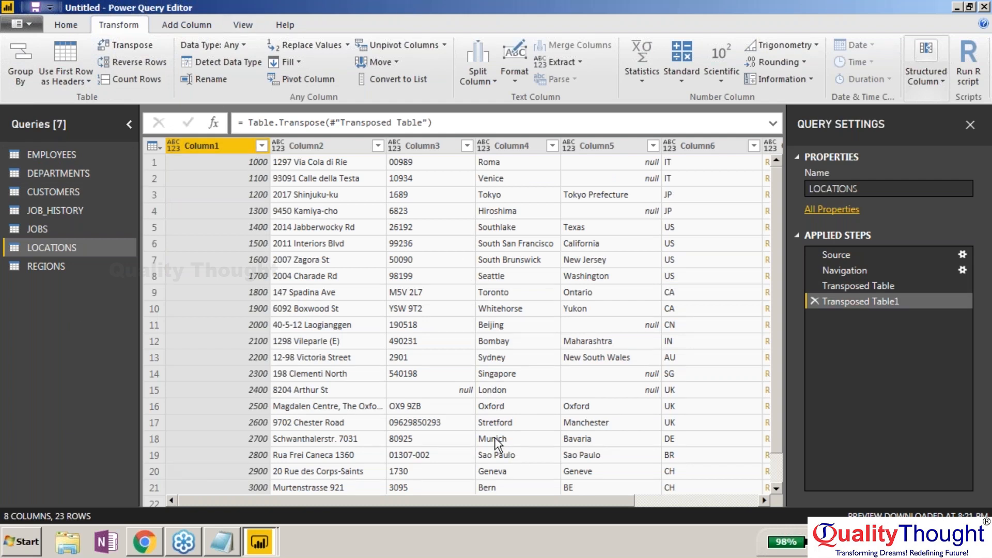
pyautogui.moveTo(486, 500); pyautogui.dragTo(249, 488)
# Look through the JOB_HISTORY, JOBS and other HR queries, and refresh the preview of the CUSTOMERS query.
pyautogui.click(60, 211)
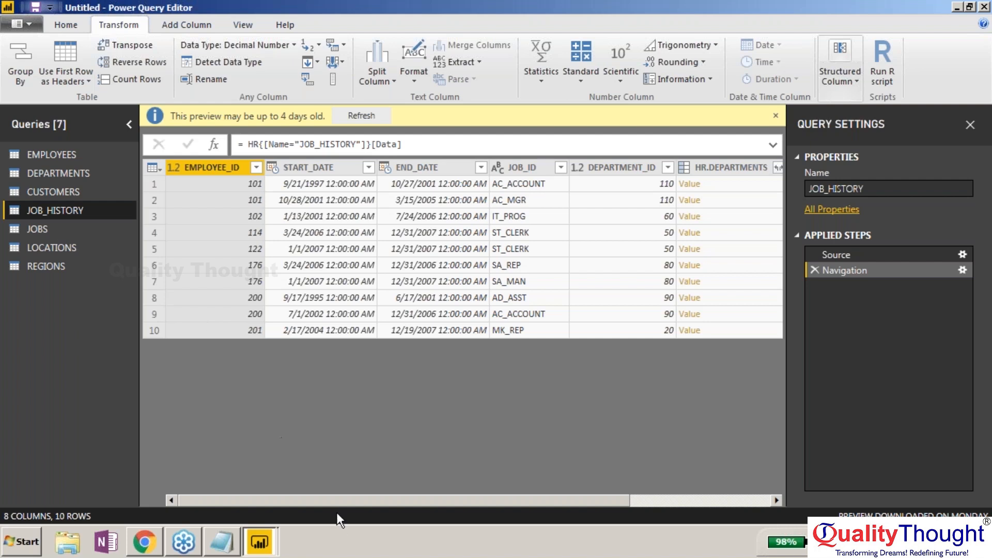
pyautogui.moveTo(323, 501); pyautogui.dragTo(191, 460)
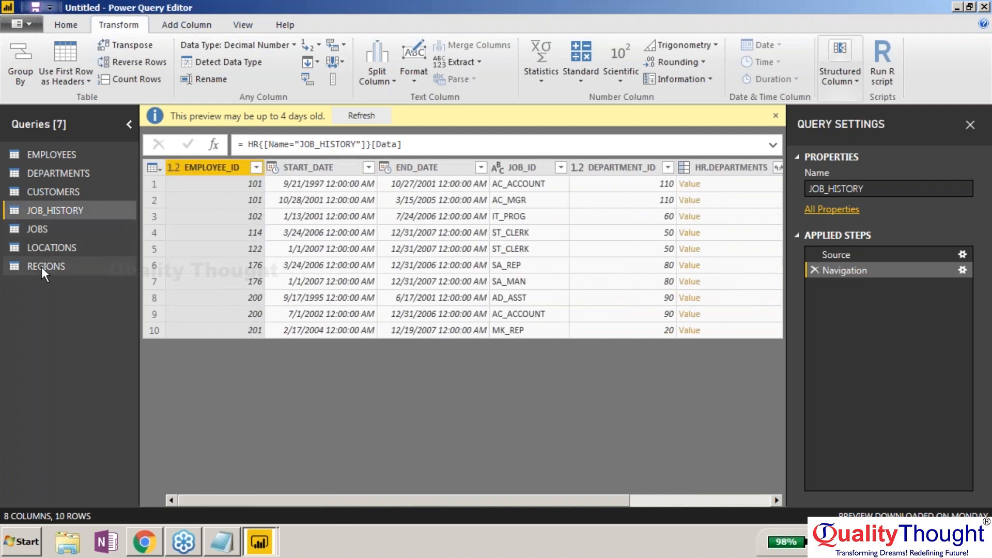
pyautogui.click(39, 249)
pyautogui.click(35, 231)
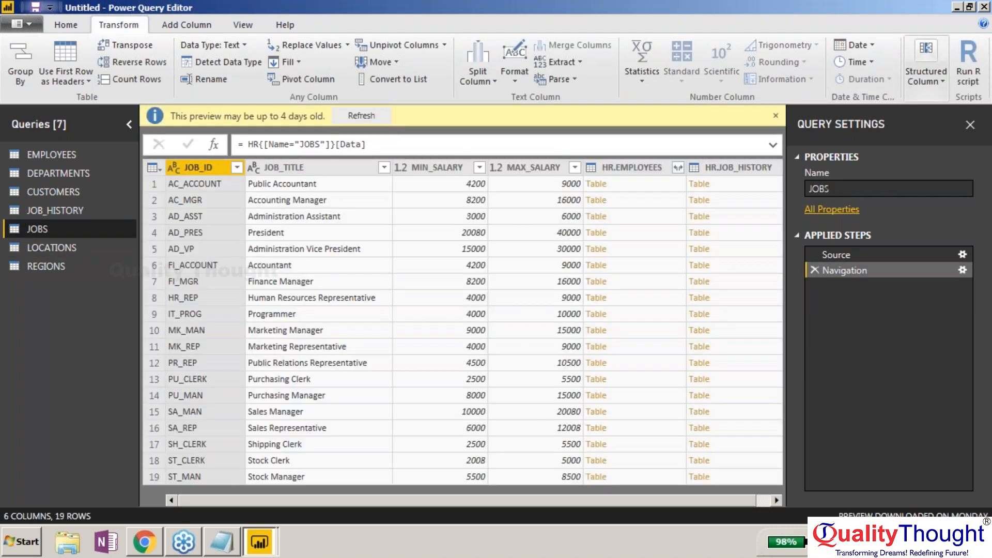
pyautogui.click(55, 153)
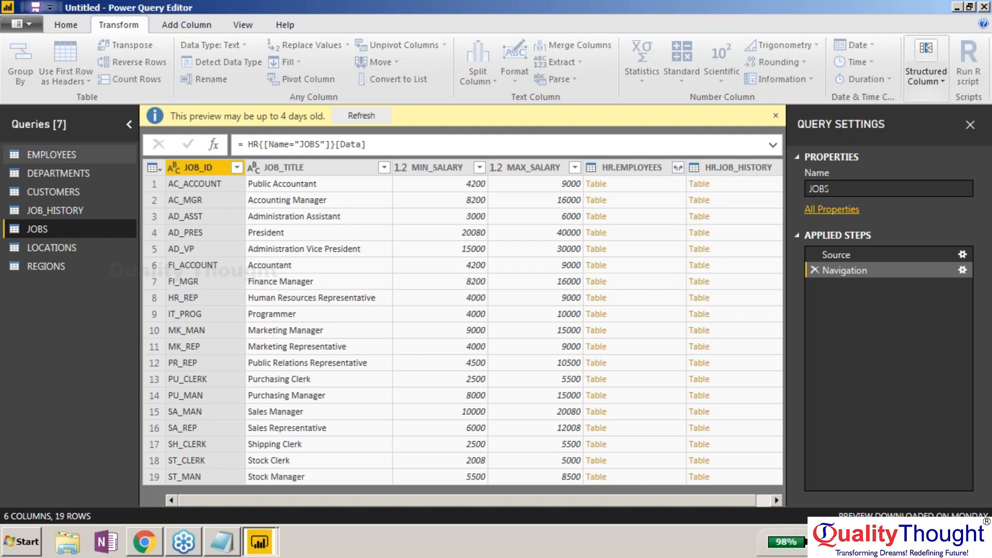
pyautogui.click(57, 174)
pyautogui.click(67, 193)
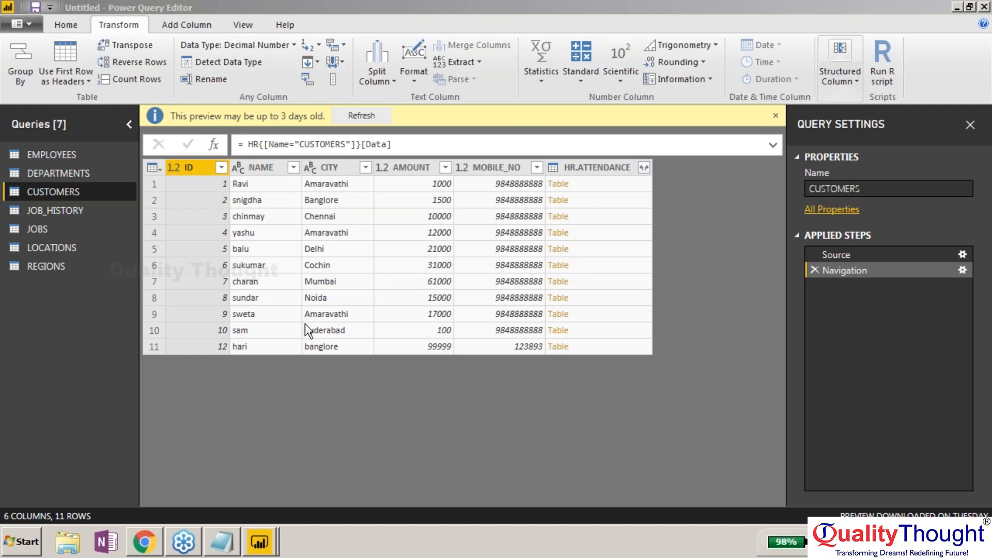
pyautogui.click(364, 119)
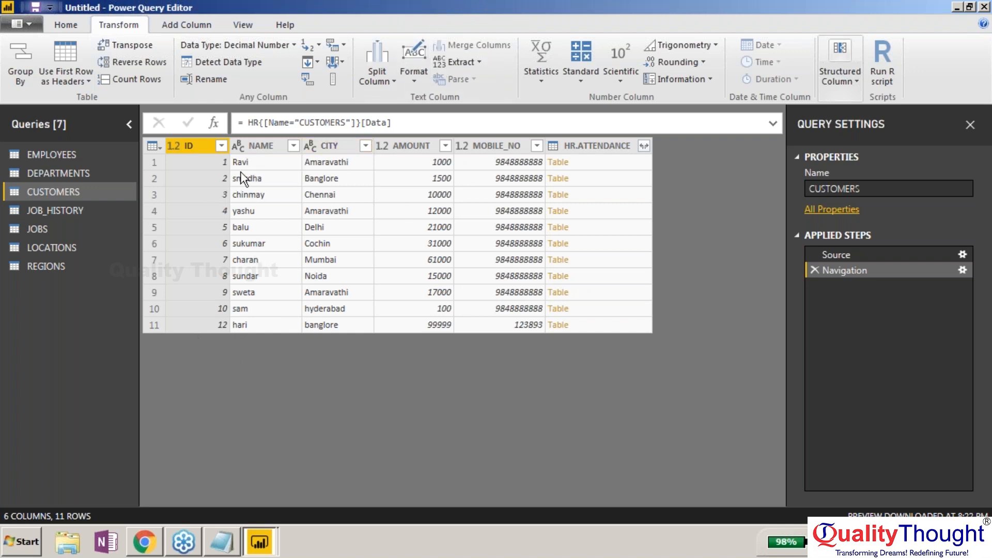
pyautogui.click(987, 249)
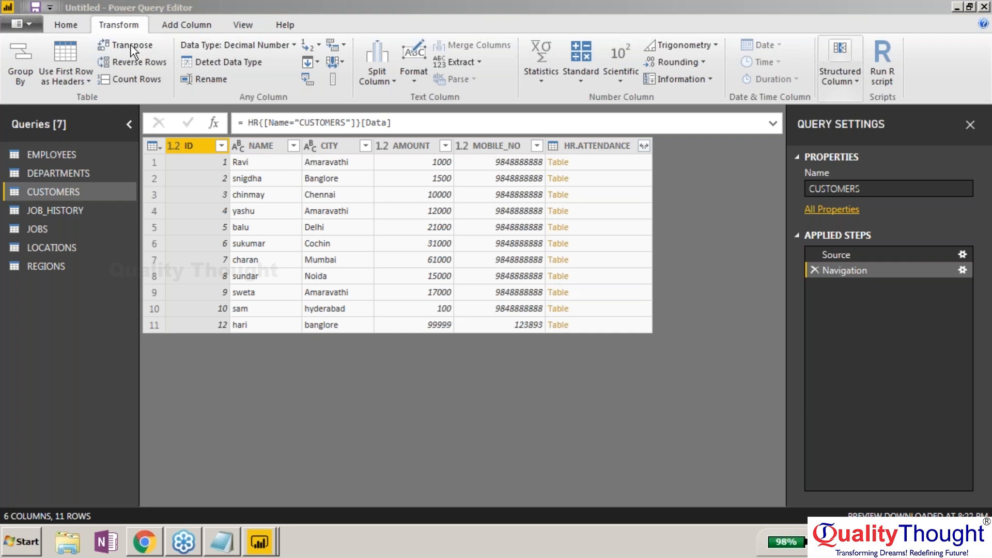
# Check the filter list of Column1 in the REGIONS query without filtering, and return to the CUSTOMERS query.
pyautogui.click(98, 262)
pyautogui.click(240, 145)
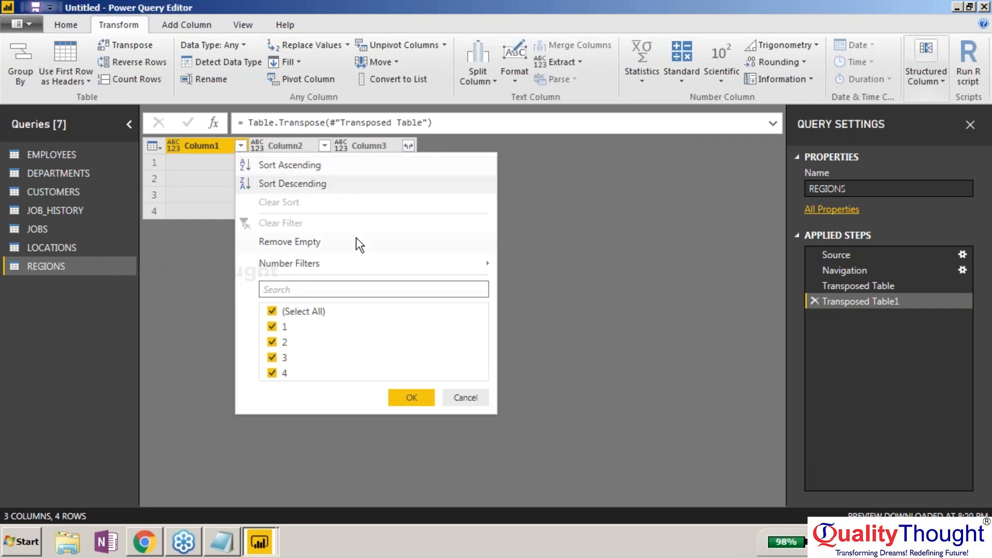
pyautogui.click(464, 397)
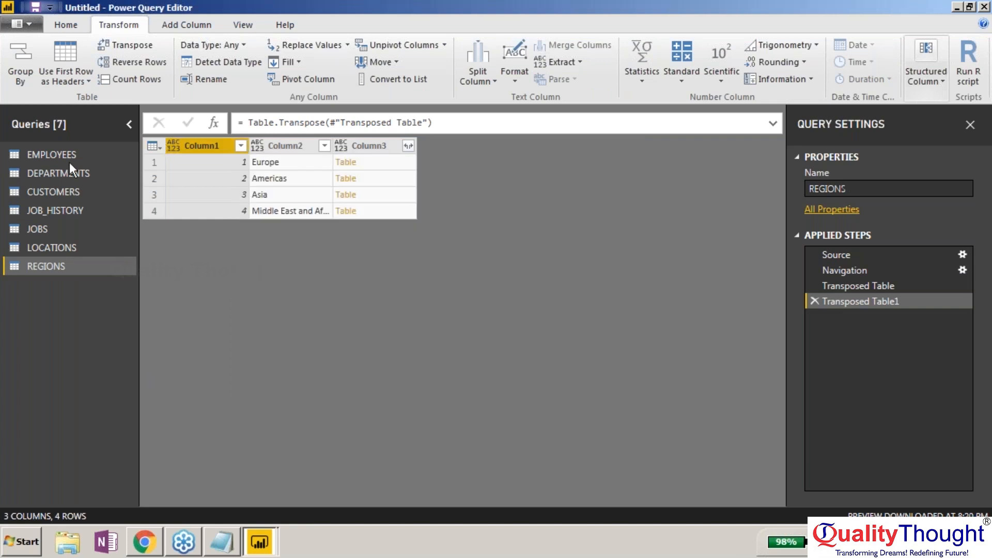
pyautogui.click(54, 153)
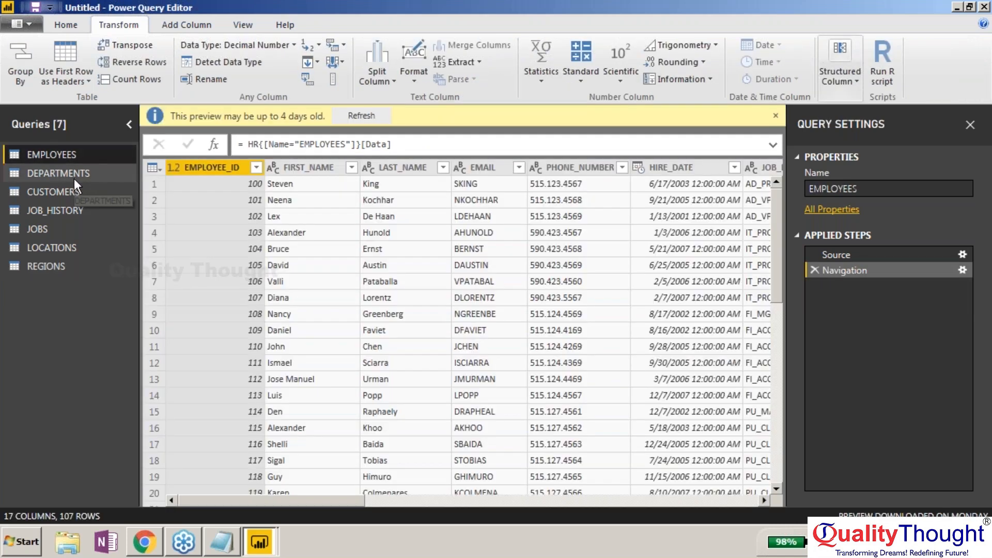
pyautogui.click(73, 175)
pyautogui.click(73, 190)
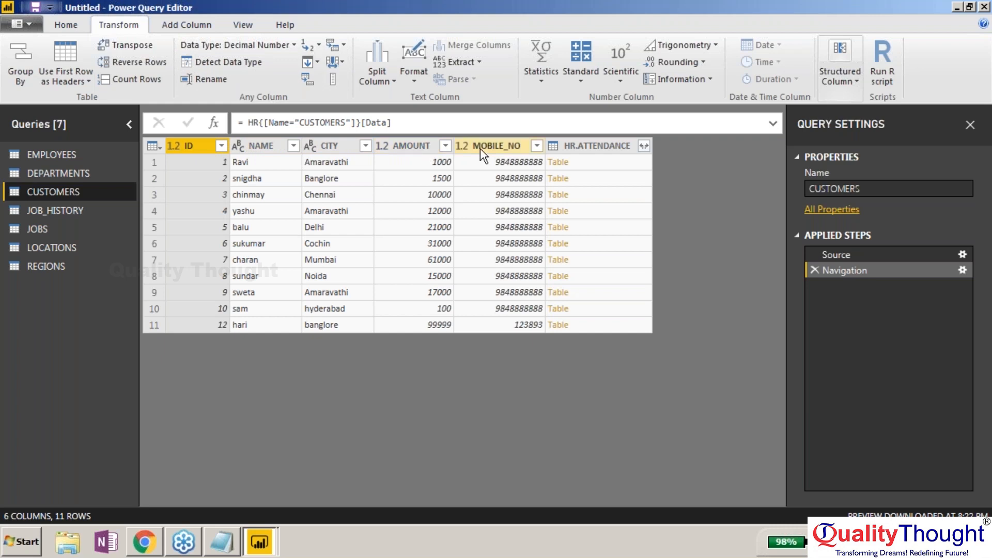
# Examine the data type choices for the CITY and NAME columns of CUSTOMERS without changing them.
pyautogui.click(308, 144)
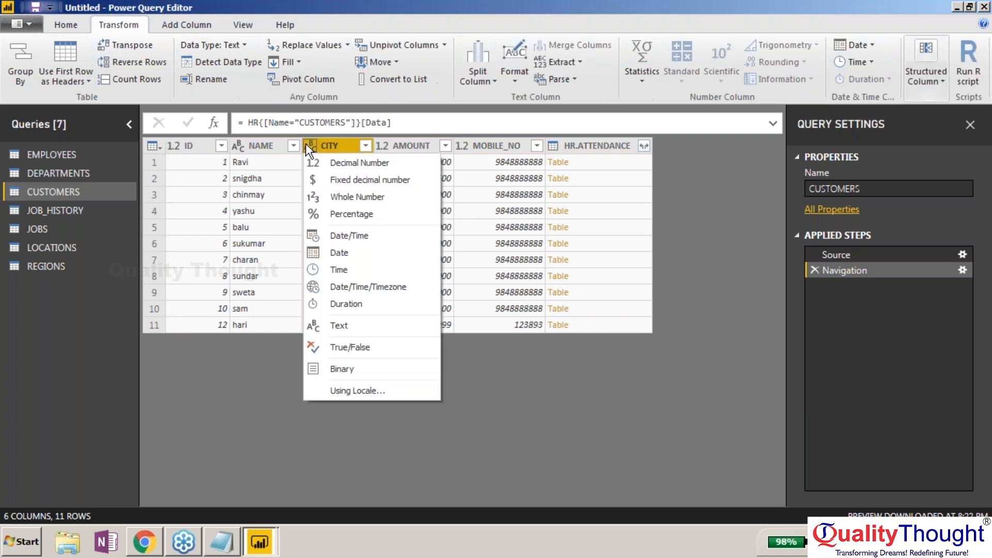
pyautogui.click(234, 146)
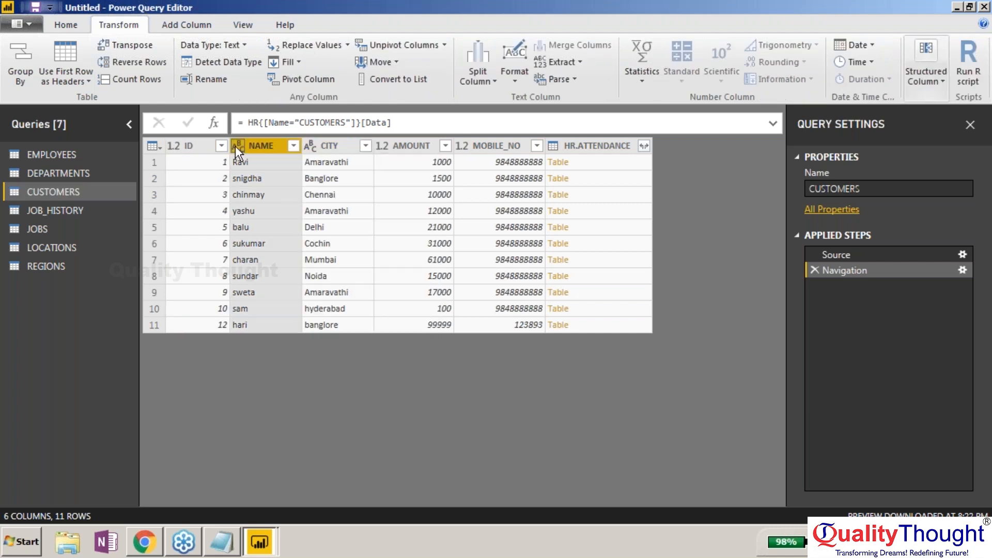
pyautogui.click(235, 145)
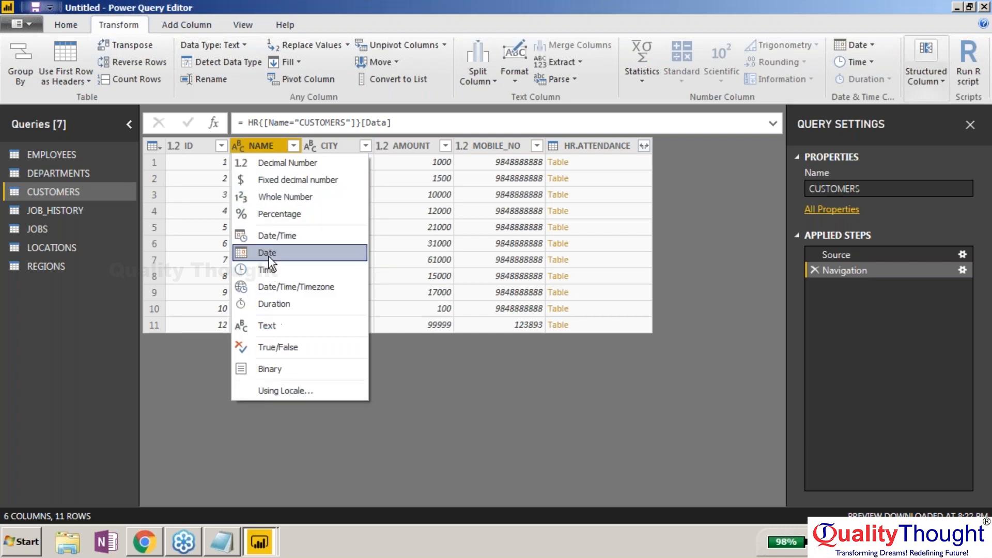
pyautogui.click(217, 423)
pyautogui.click(189, 150)
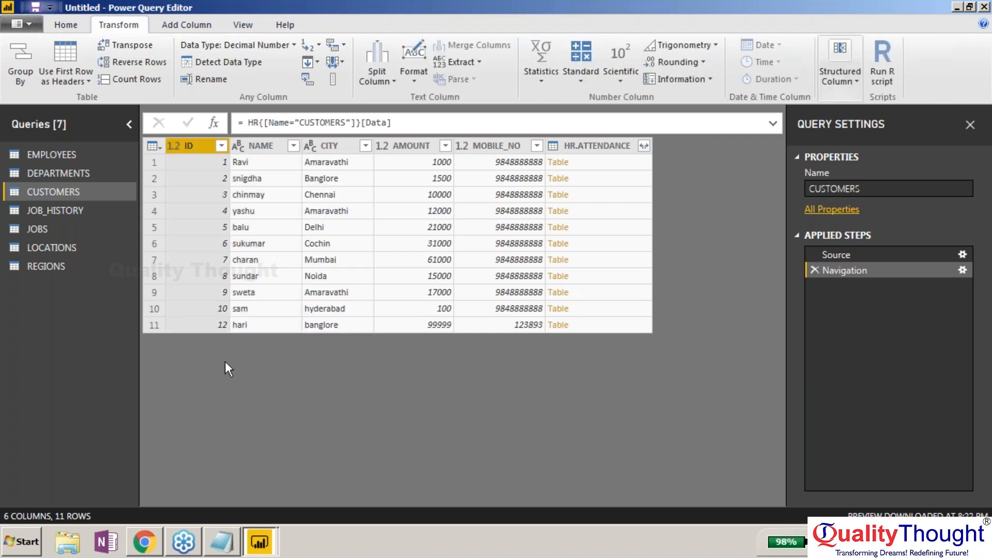
# Transpose the CUSTOMERS table twice, and inspect Column1's data type choices and Column6's expand options.
pyautogui.click(120, 43)
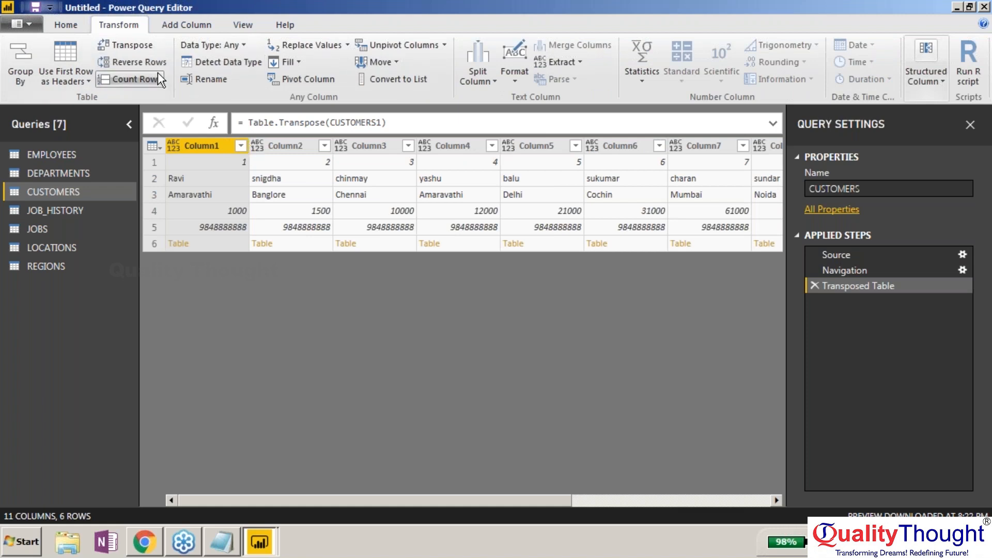
pyautogui.click(150, 45)
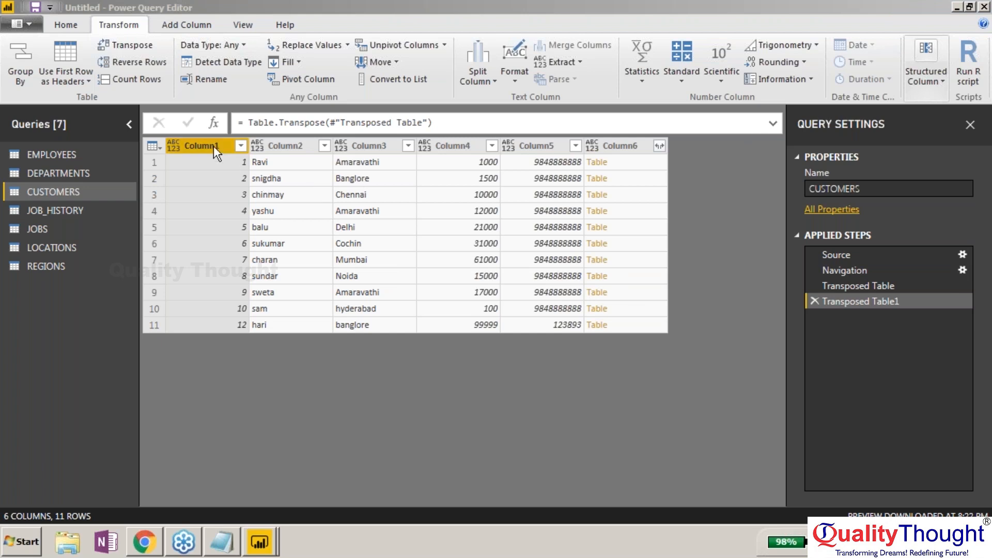
pyautogui.click(173, 146)
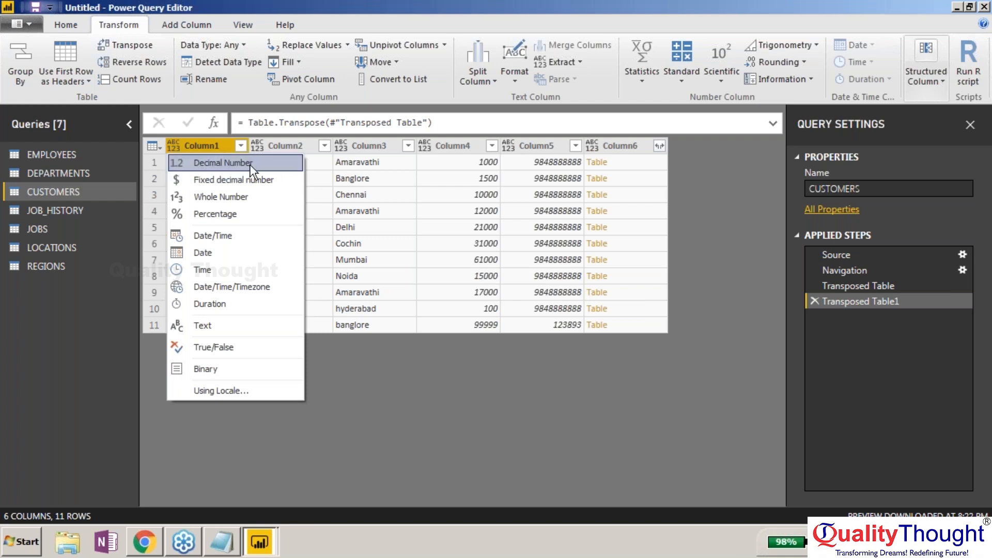
pyautogui.click(275, 147)
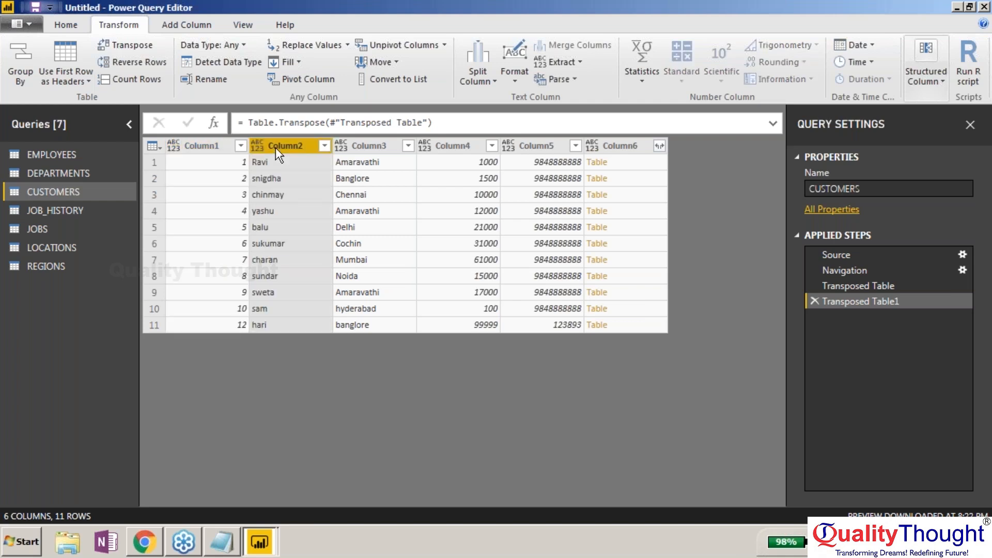
pyautogui.click(350, 147)
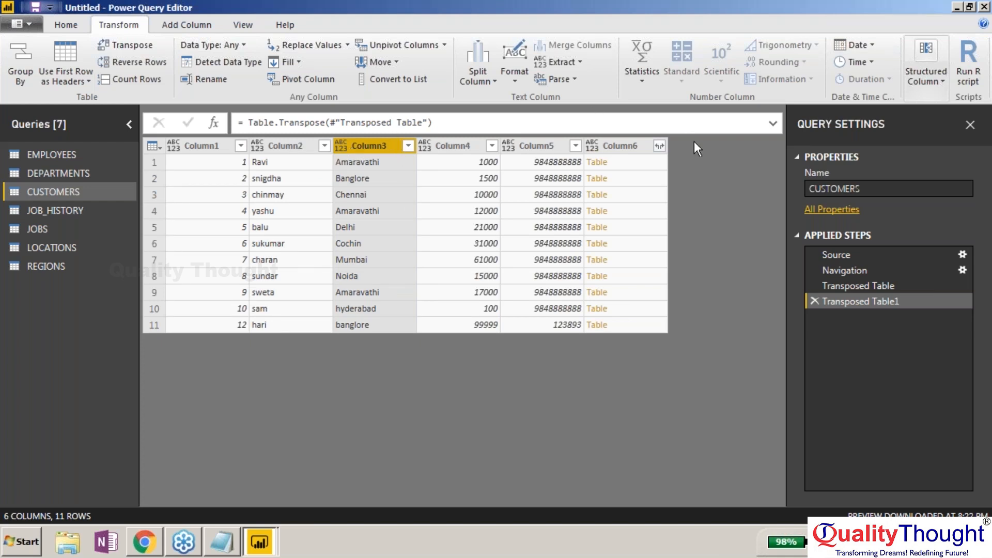
pyautogui.click(660, 146)
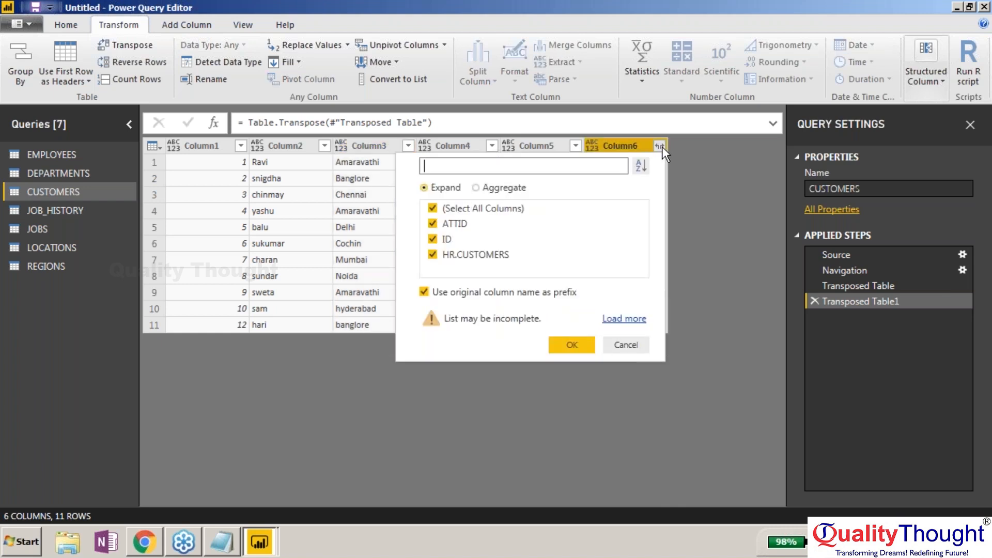
pyautogui.click(617, 344)
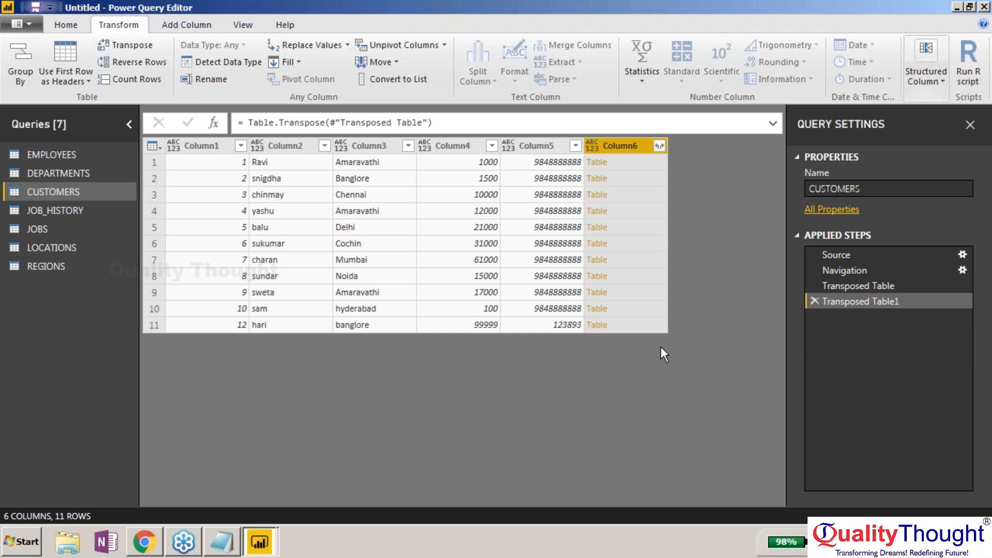
# Delete both transpose steps from the CUSTOMERS query and look at the AMOUNT column's filter list.
pyautogui.click(159, 149)
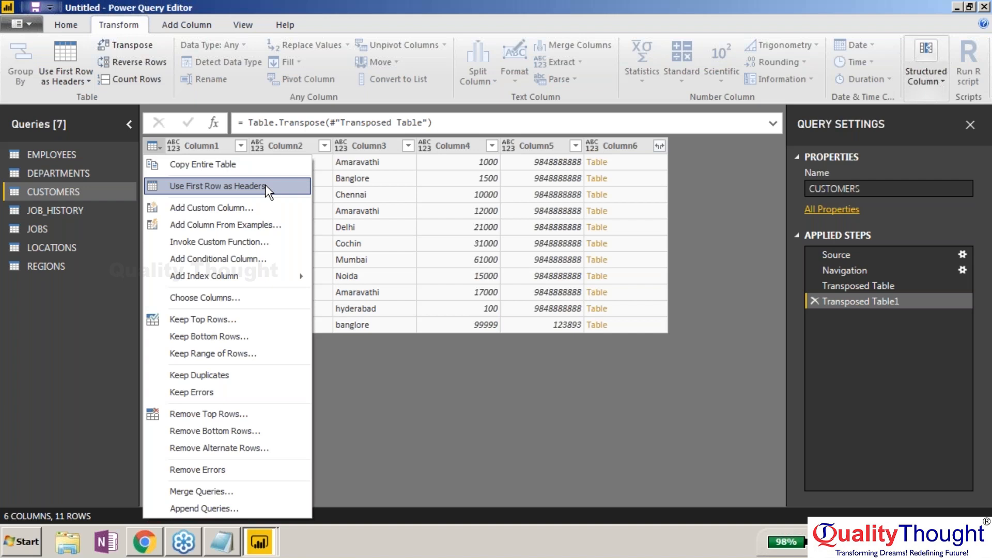
pyautogui.click(850, 306)
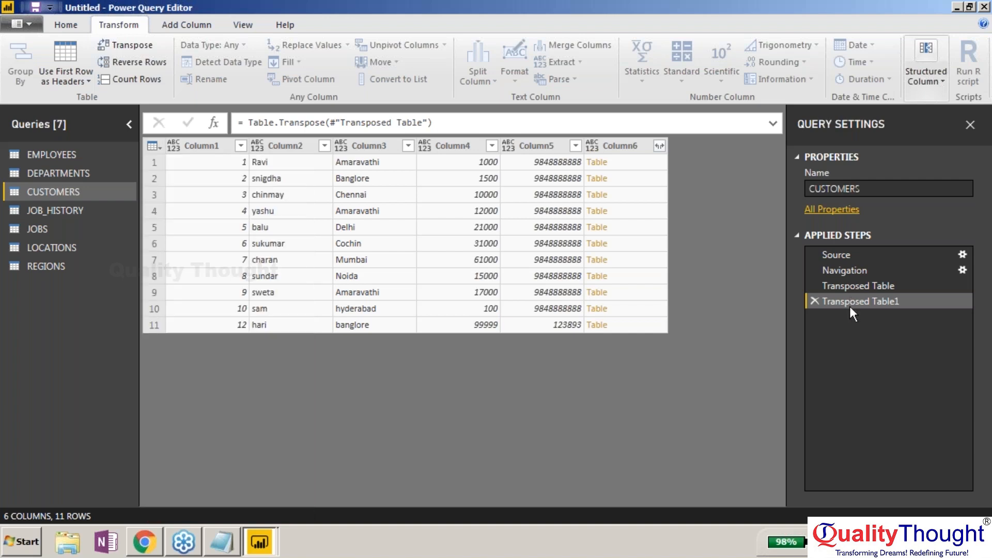
pyautogui.click(820, 301)
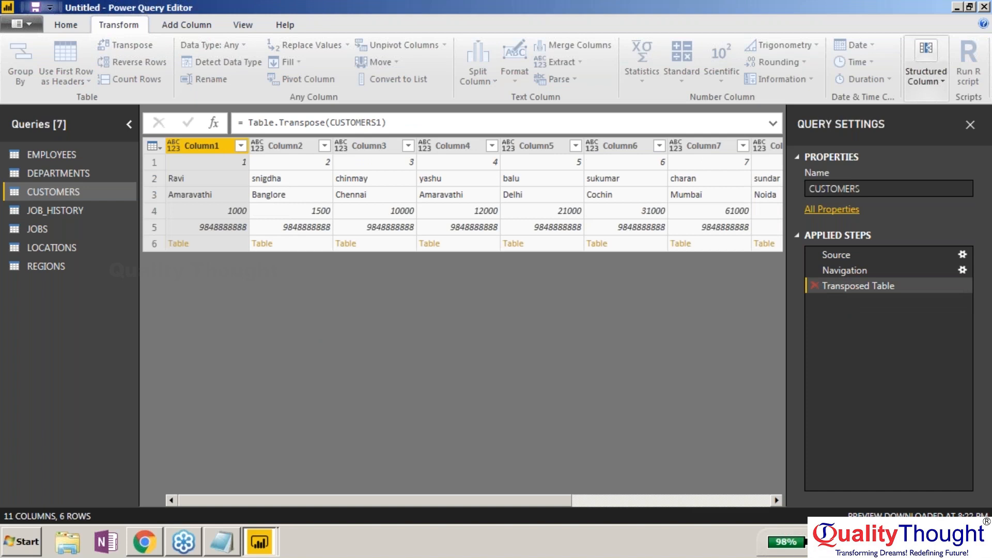
pyautogui.click(815, 286)
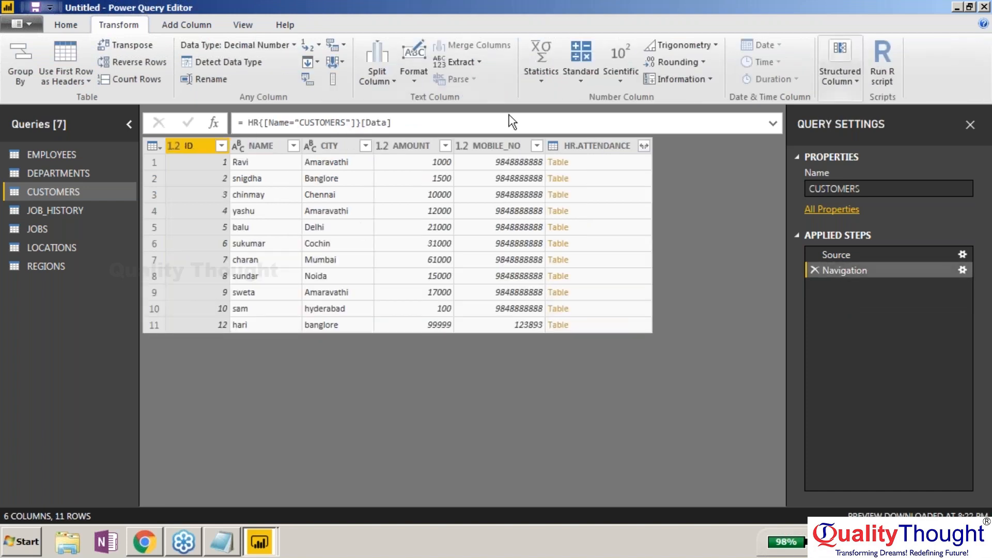
pyautogui.click(444, 148)
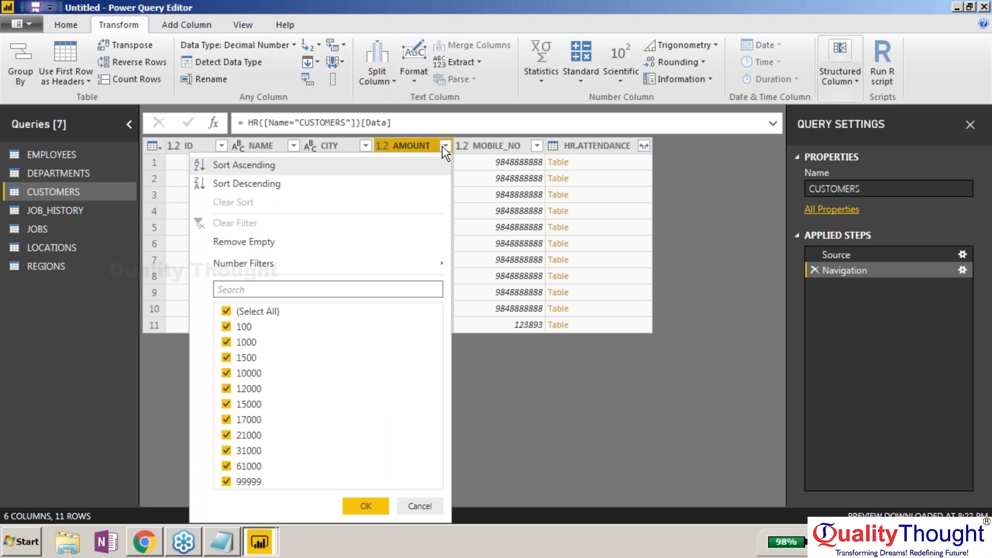
pyautogui.click(157, 204)
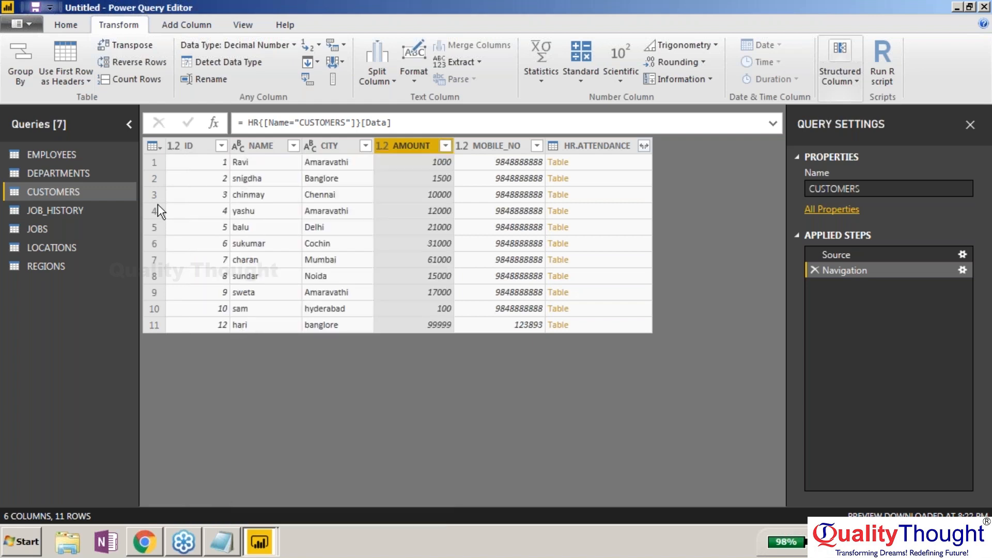
# Copy the entire CUSTOMERS table and try to paste it into the list of queries.
pyautogui.click(160, 148)
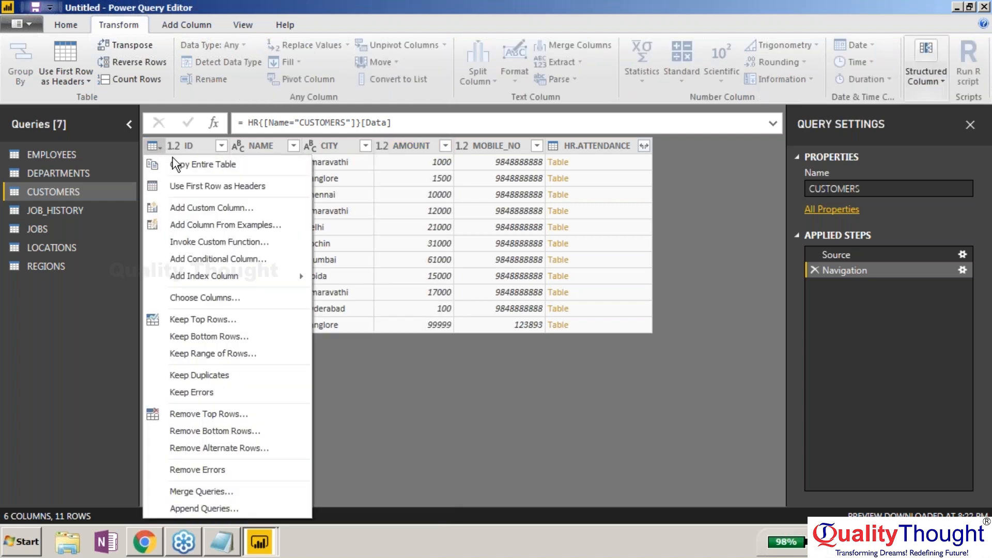
pyautogui.click(174, 159)
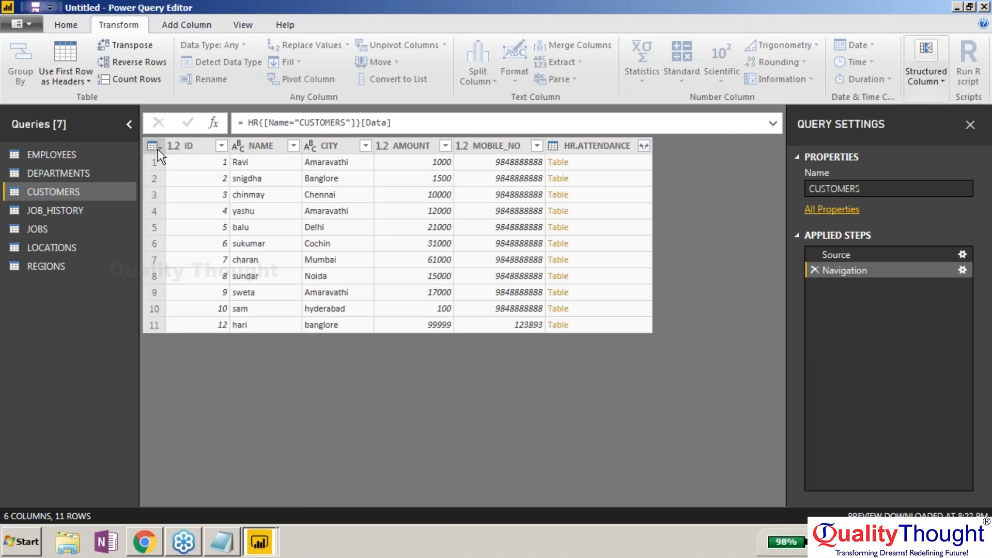
pyautogui.click(157, 148)
pyautogui.click(169, 161)
pyautogui.rightClick(102, 328)
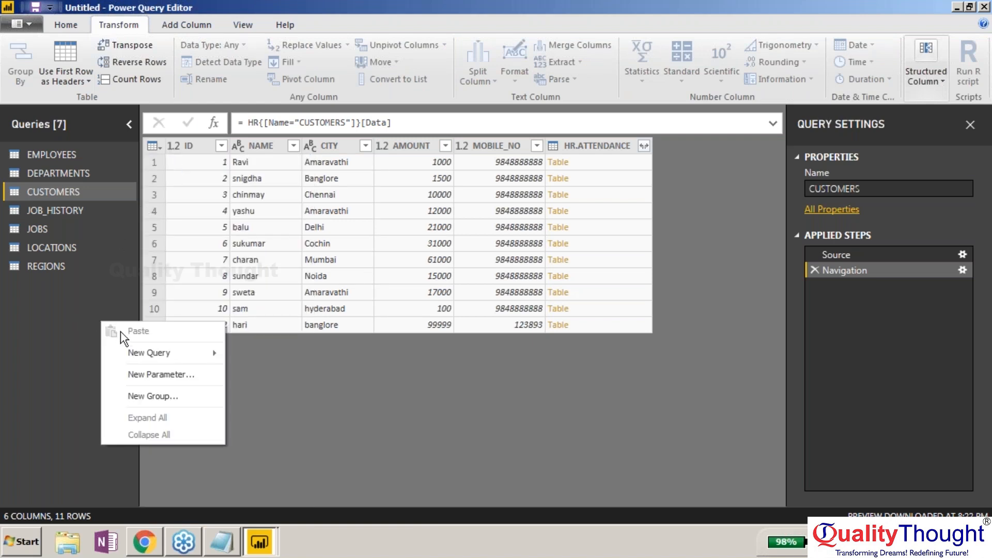
pyautogui.rightClick(86, 325)
pyautogui.rightClick(85, 324)
pyautogui.rightClick(68, 299)
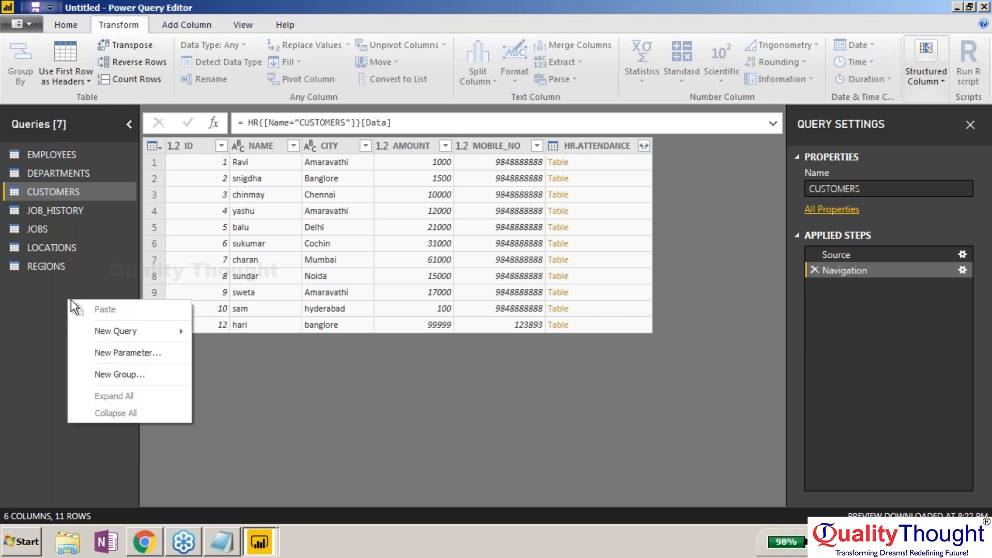
pyautogui.click(245, 388)
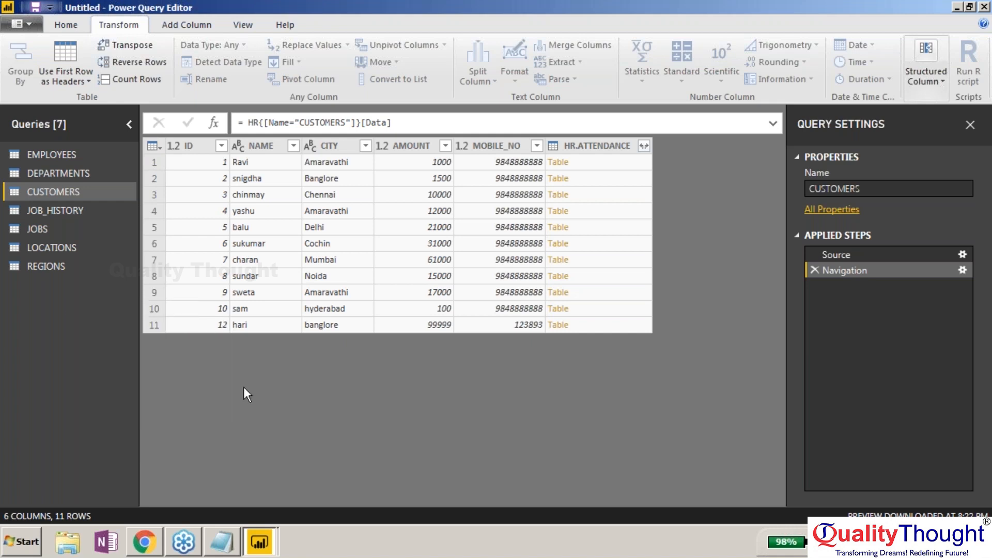
# Copy the CUSTOMERS query and try to paste it into the empty area of the query list.
pyautogui.click(160, 148)
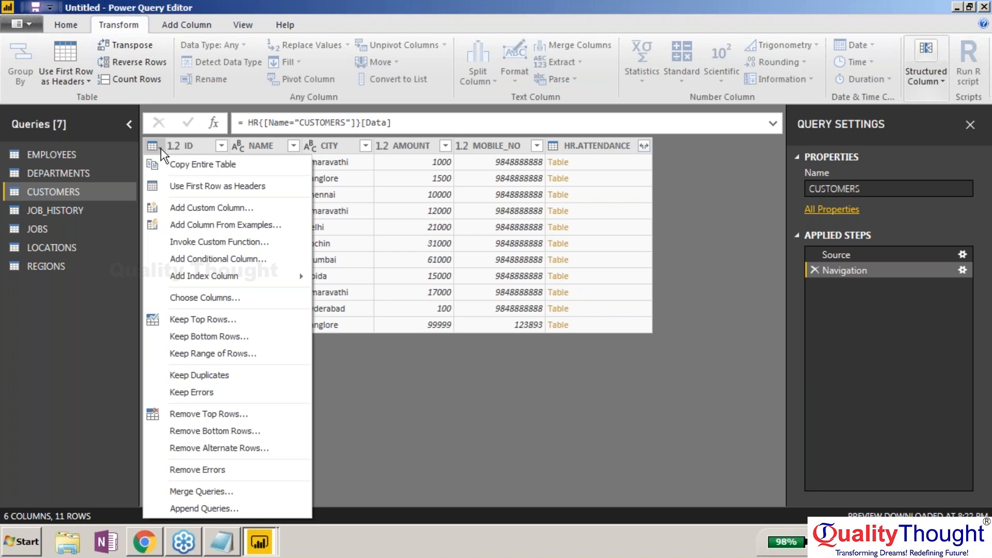
pyautogui.rightClick(80, 196)
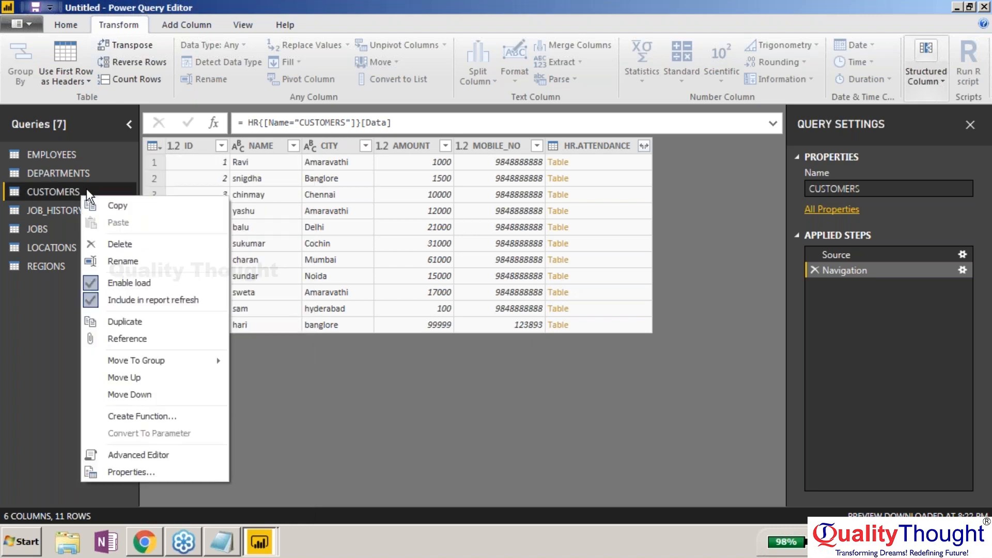
pyautogui.rightClick(85, 188)
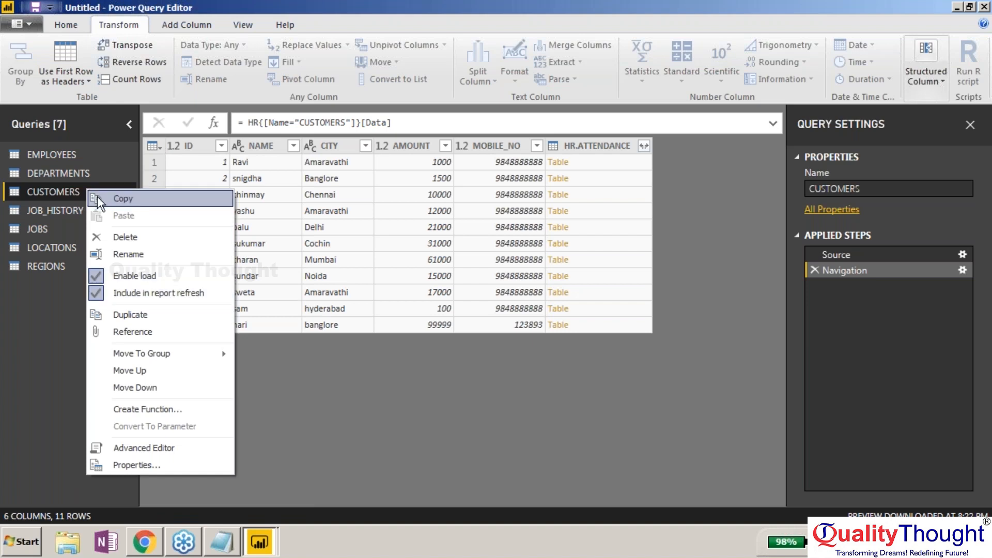
pyautogui.click(98, 201)
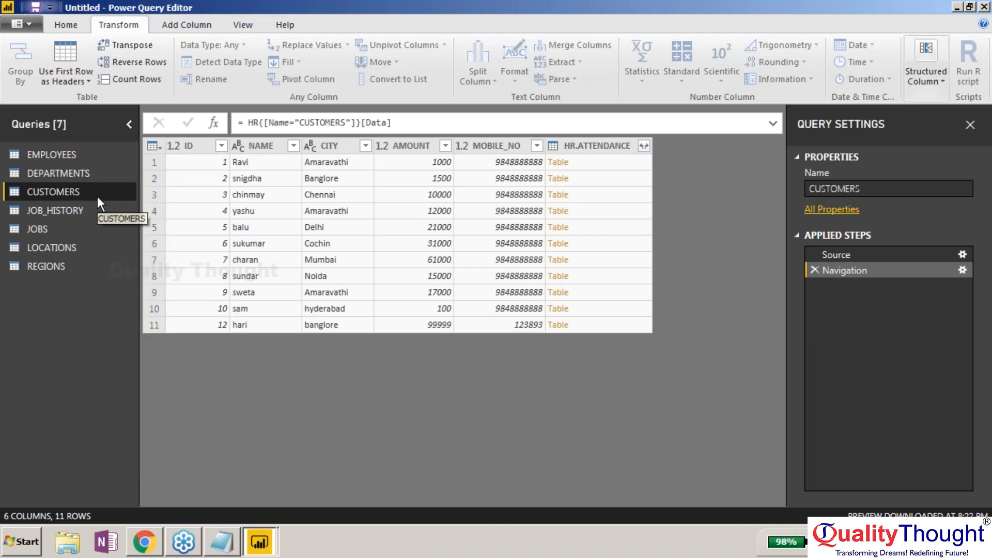
pyautogui.rightClick(75, 318)
pyautogui.click(9, 348)
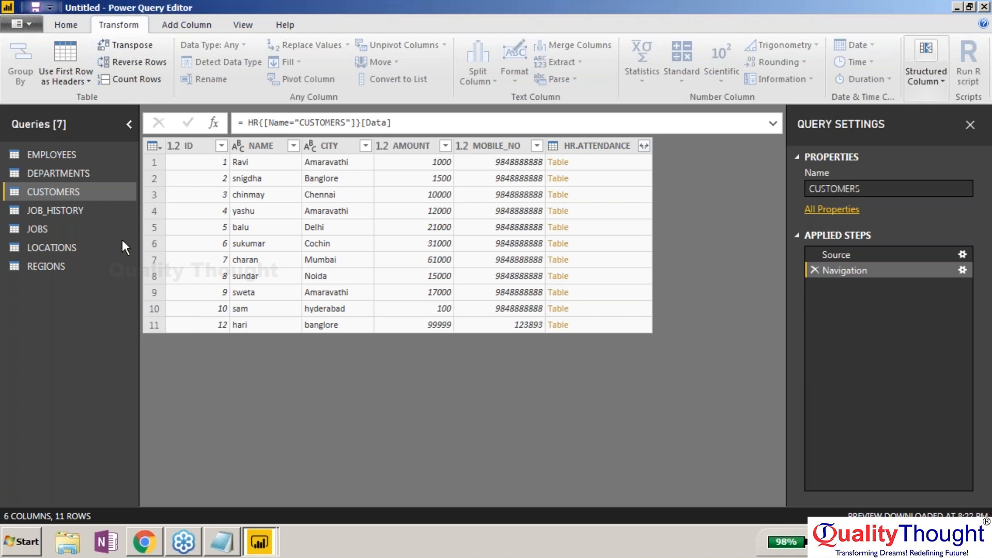
# Copy the entire CUSTOMERS table, and check the table's and the last ID cell's options for a way to paste.
pyautogui.click(153, 146)
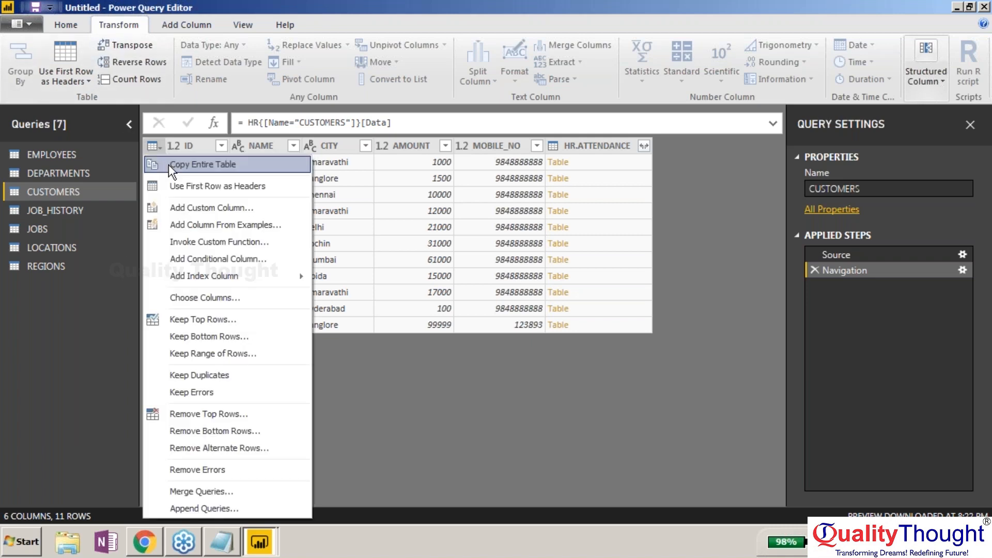
pyautogui.click(168, 165)
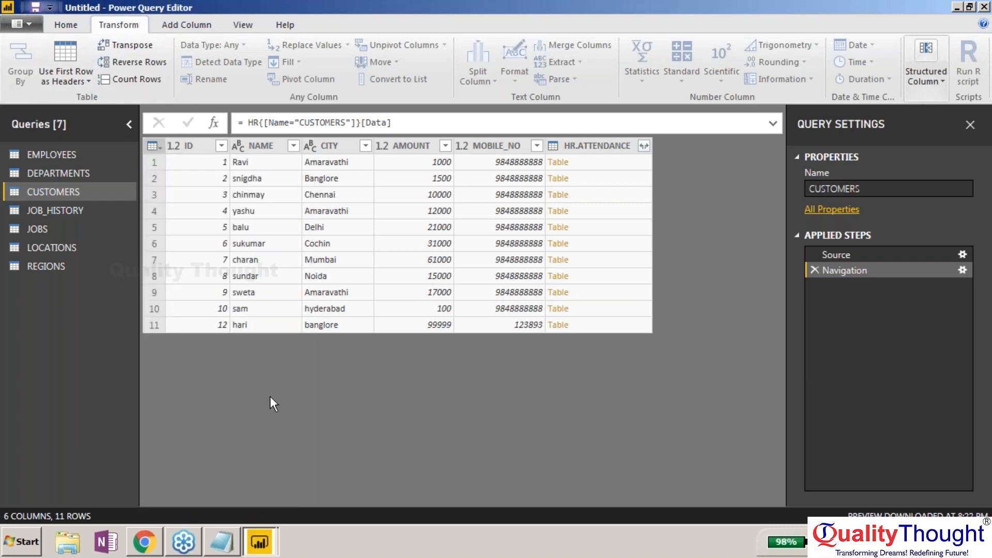
pyautogui.click(161, 148)
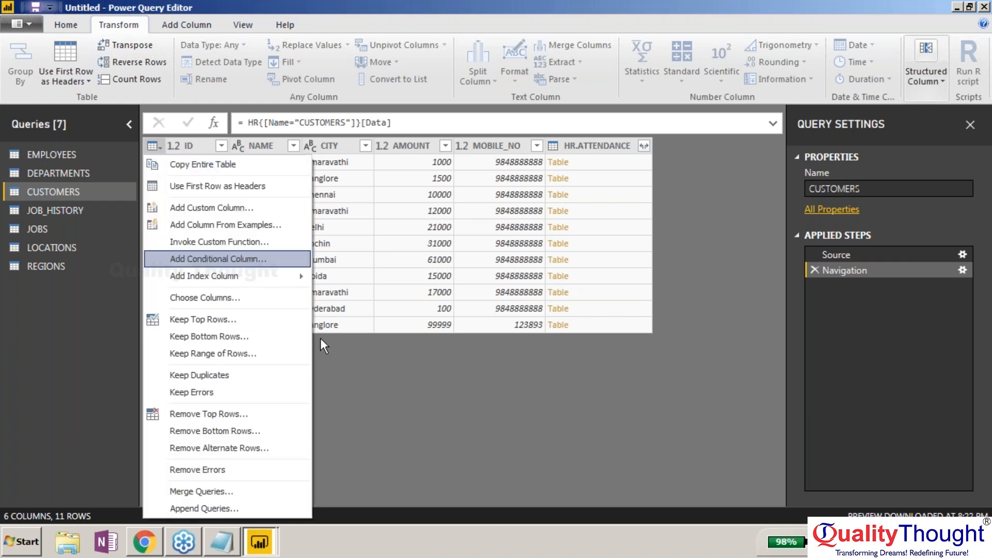
pyautogui.click(378, 409)
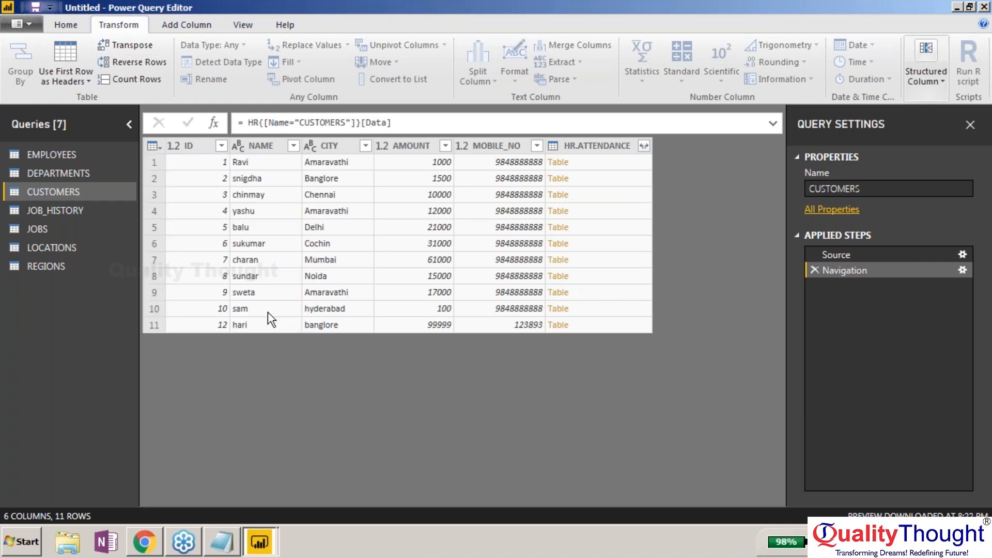
pyautogui.click(180, 325)
pyautogui.rightClick(180, 326)
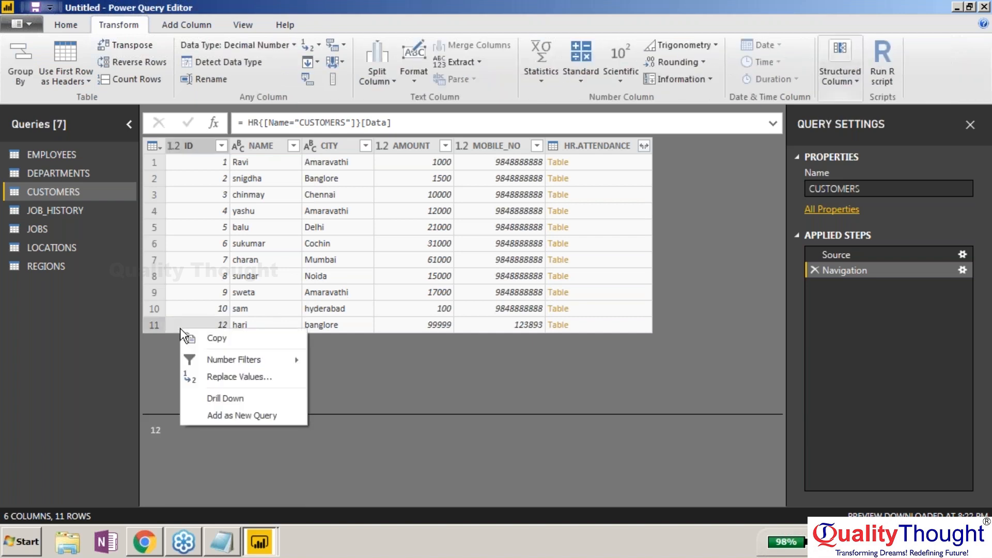
pyautogui.click(154, 373)
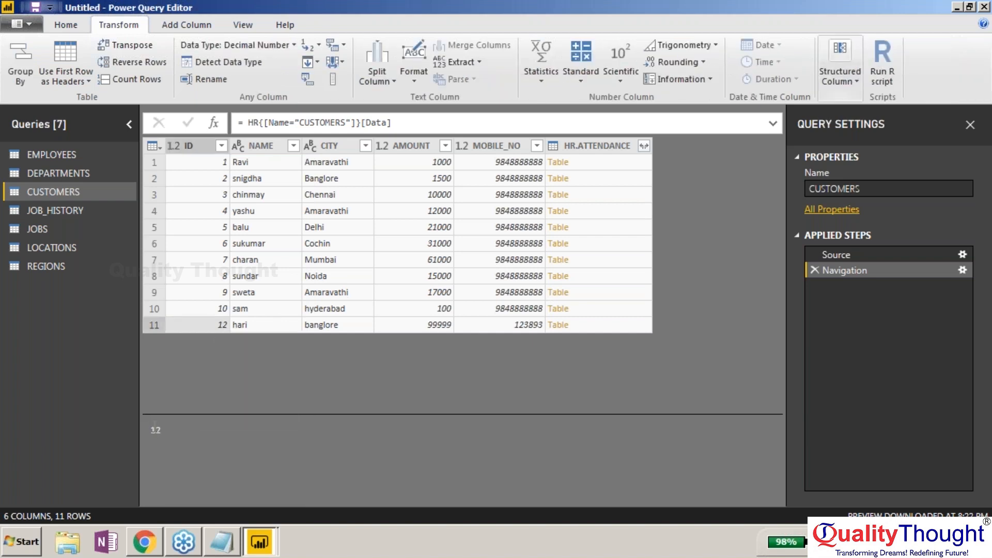
# Look at the ID column and its first cell in CUSTOMERS, and copy the entire table again.
pyautogui.click(184, 147)
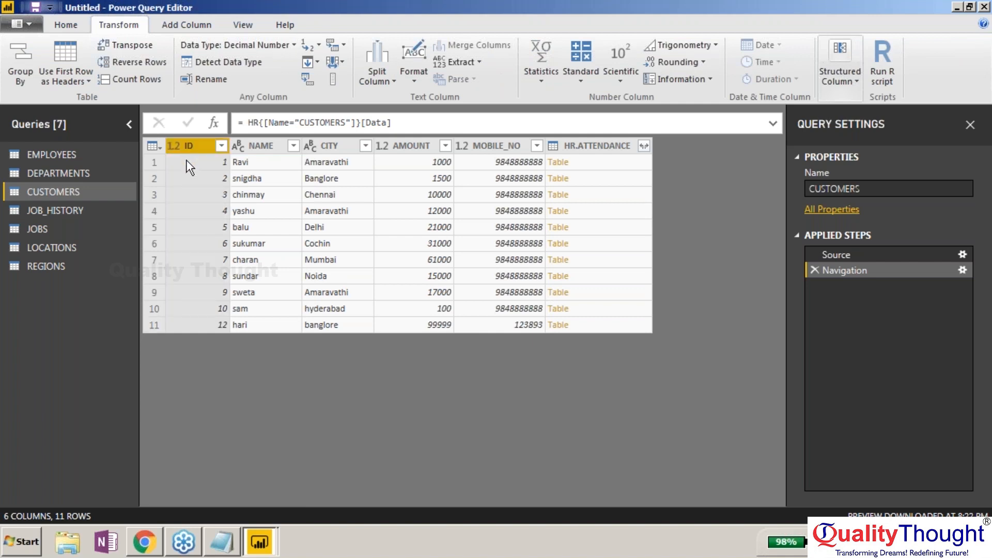
pyautogui.click(188, 164)
pyautogui.click(157, 146)
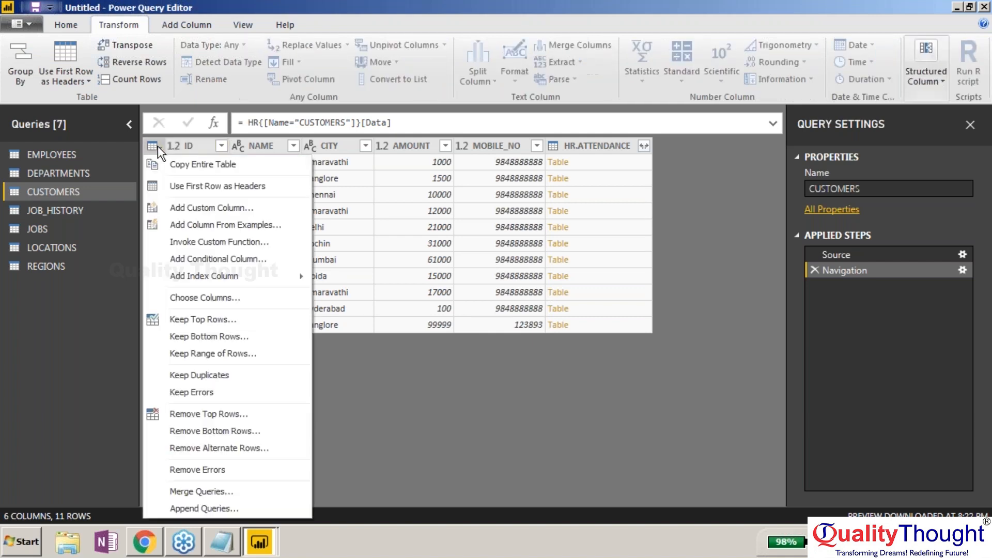
pyautogui.click(196, 169)
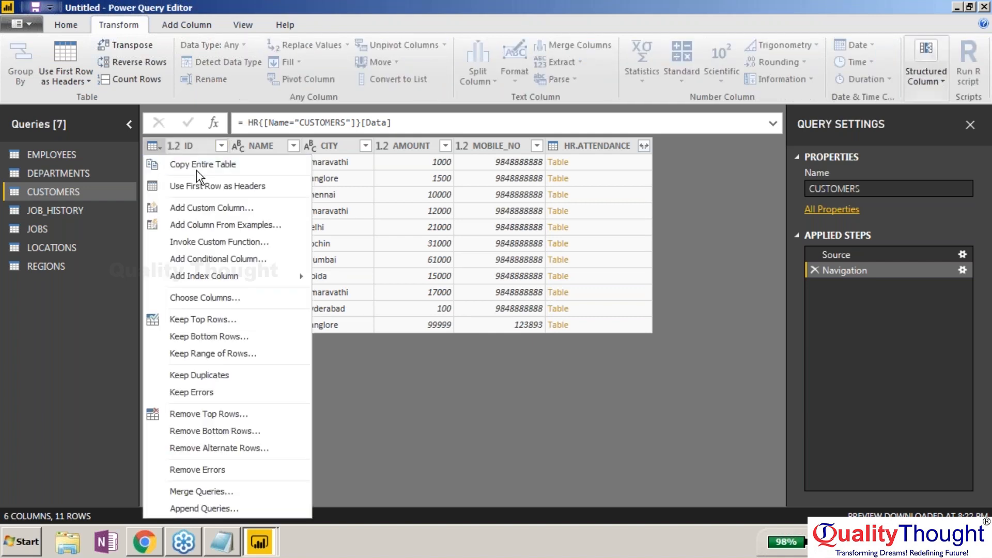
# Inspect the details of rows 1 to 3, the ID column's filter list and the table-level options of CUSTOMERS.
pyautogui.click(149, 163)
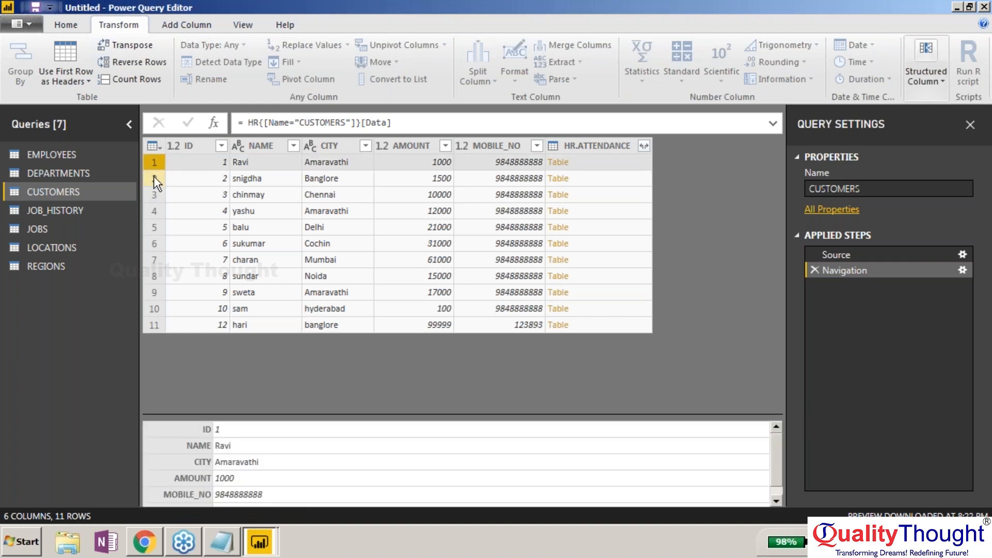
pyautogui.click(155, 180)
pyautogui.click(153, 195)
pyautogui.click(182, 161)
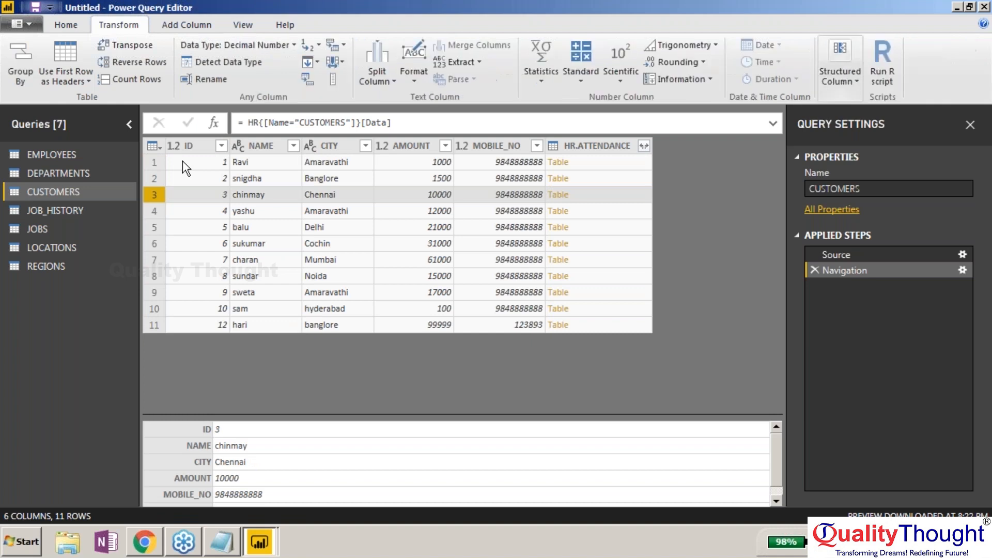
pyautogui.click(222, 147)
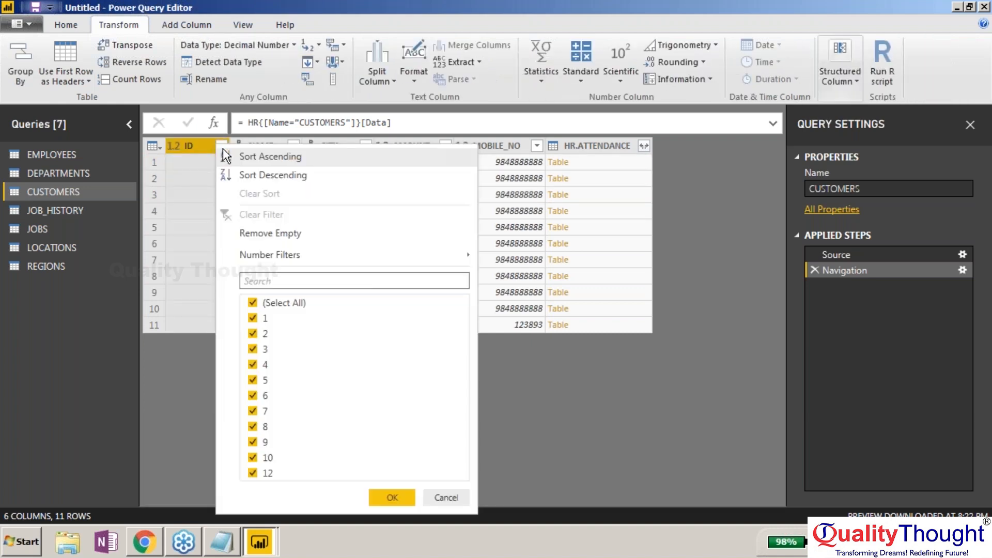
pyautogui.click(155, 146)
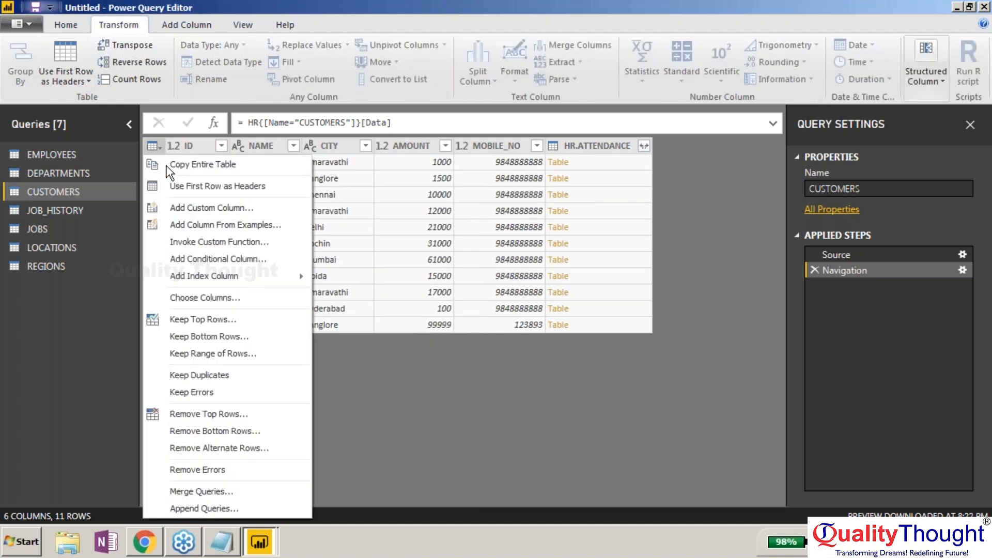
pyautogui.click(155, 146)
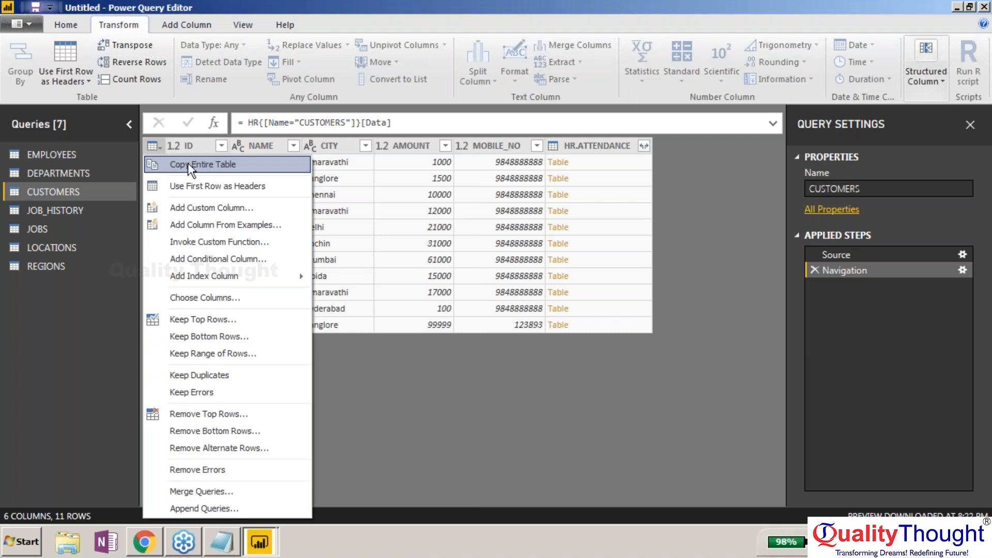
pyautogui.click(166, 141)
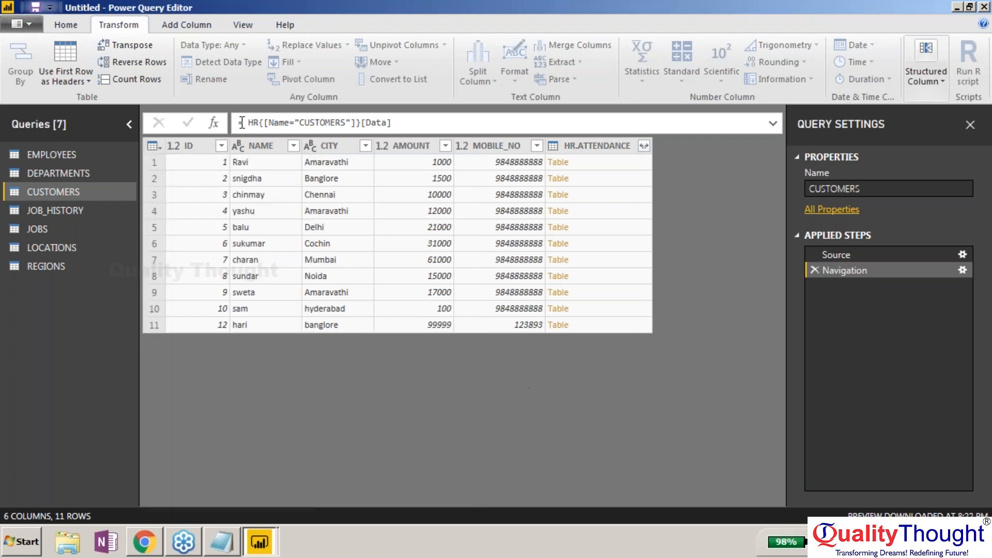
# Promote the first row of CUSTOMERS to headers, and delete the resulting Changed Type and Promoted Headers steps.
pyautogui.click(160, 145)
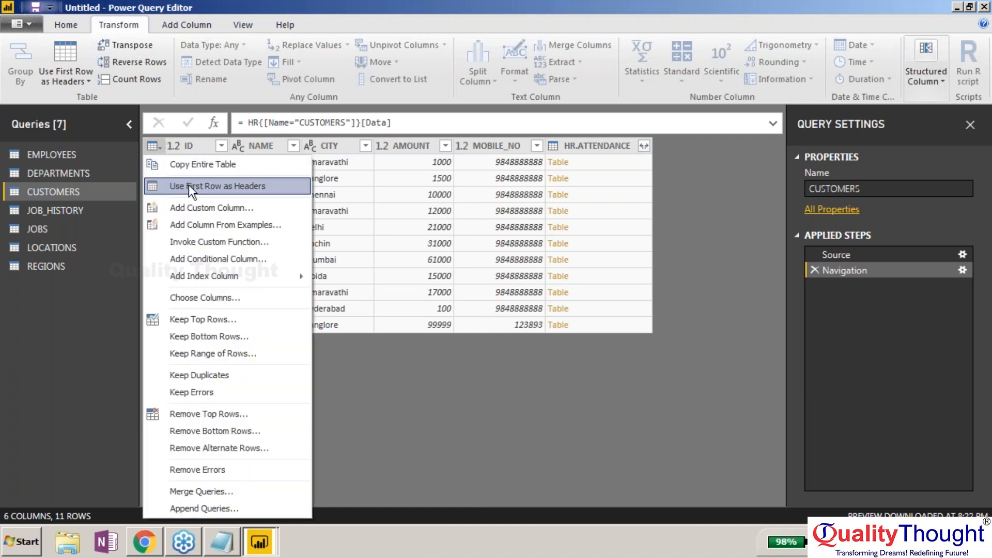
pyautogui.click(192, 187)
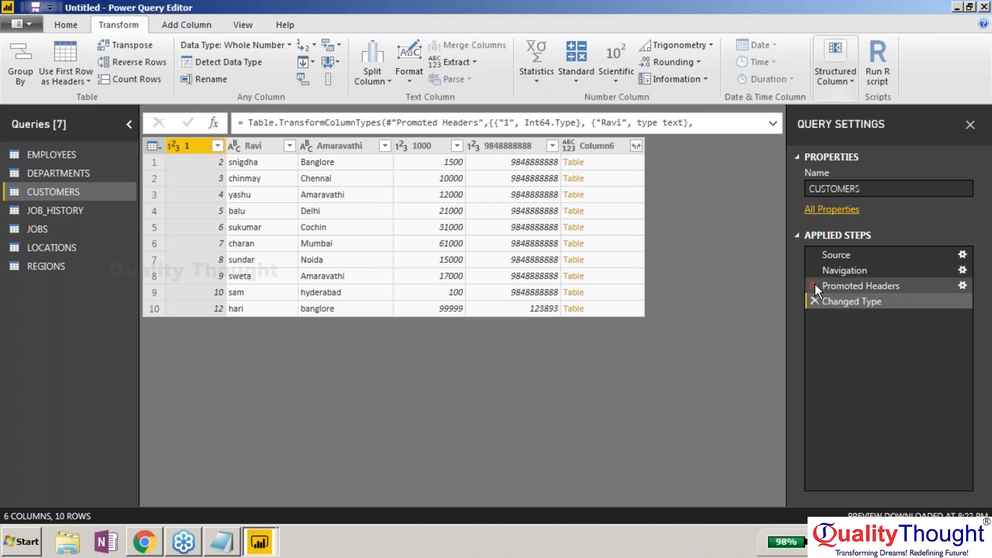
pyautogui.click(814, 299)
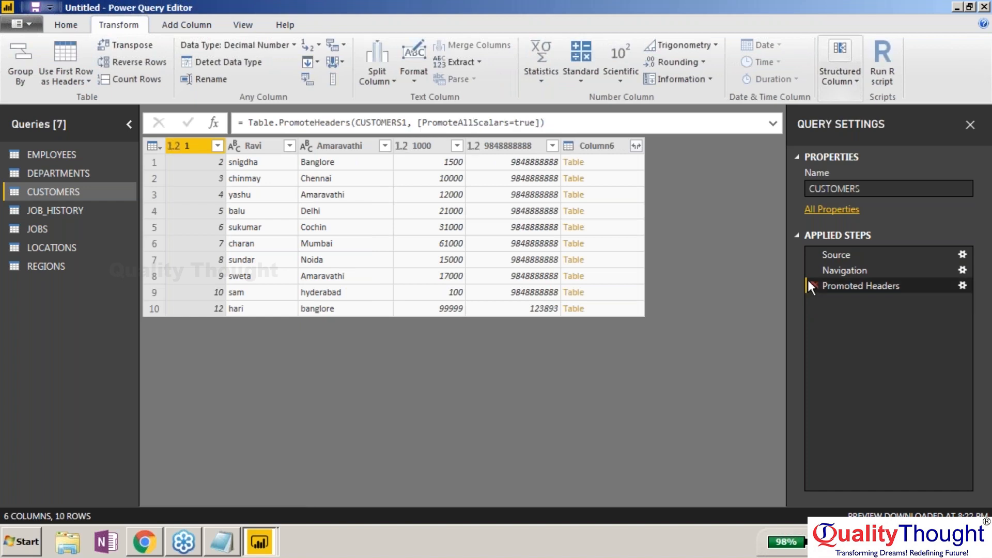
pyautogui.click(815, 286)
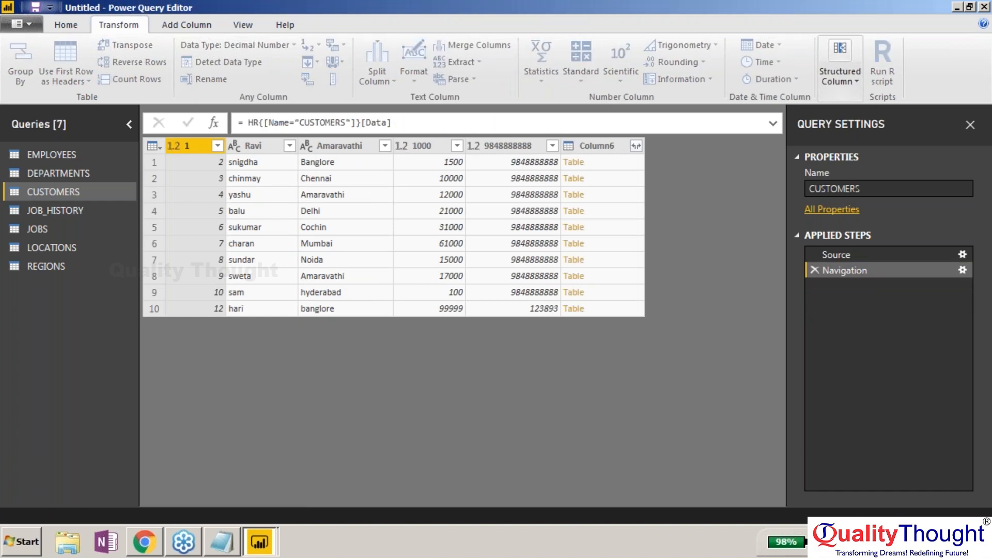
# Count the rows of the CUSTOMERS table, and delete the Counted Rows and Navigation steps.
pyautogui.click(161, 144)
pyautogui.click(173, 162)
pyautogui.click(159, 149)
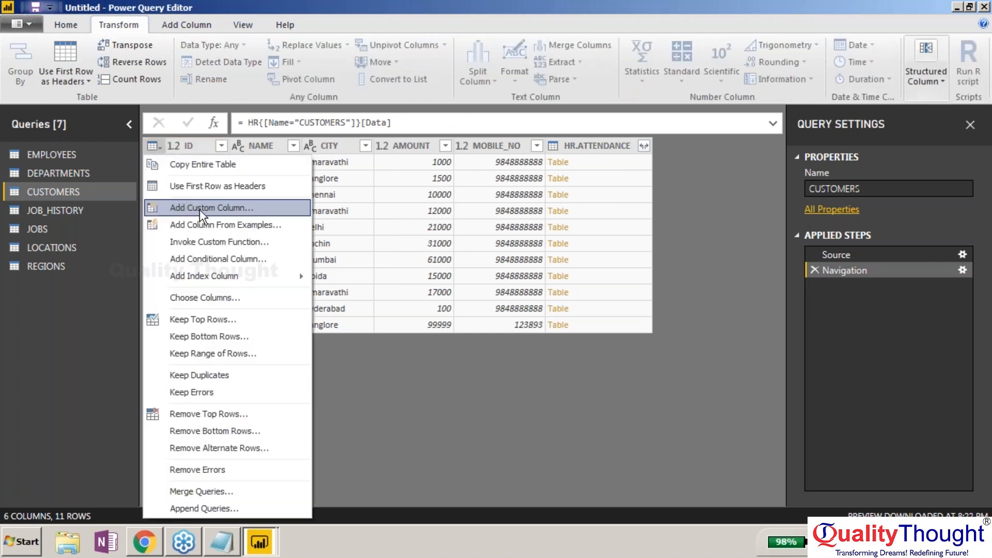
pyautogui.click(398, 418)
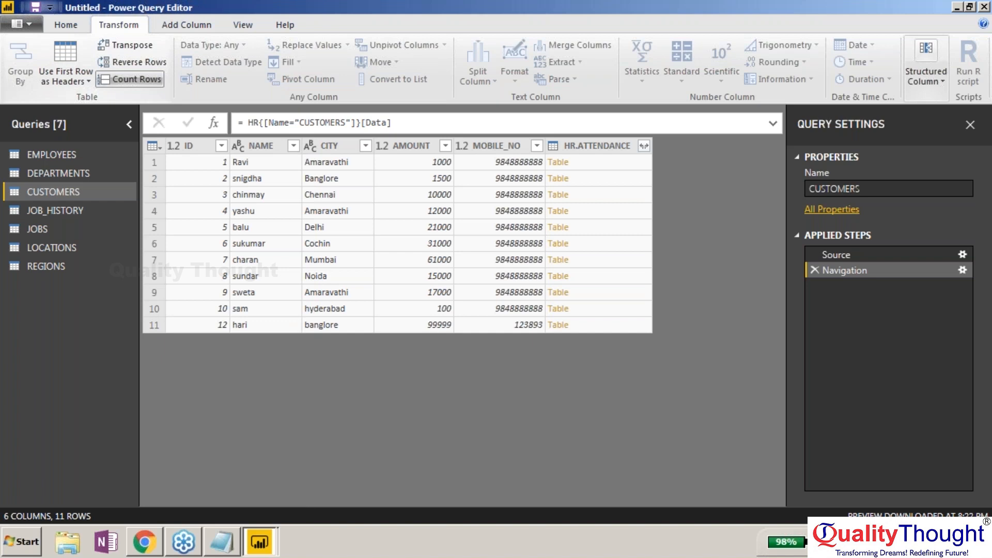
pyautogui.click(147, 78)
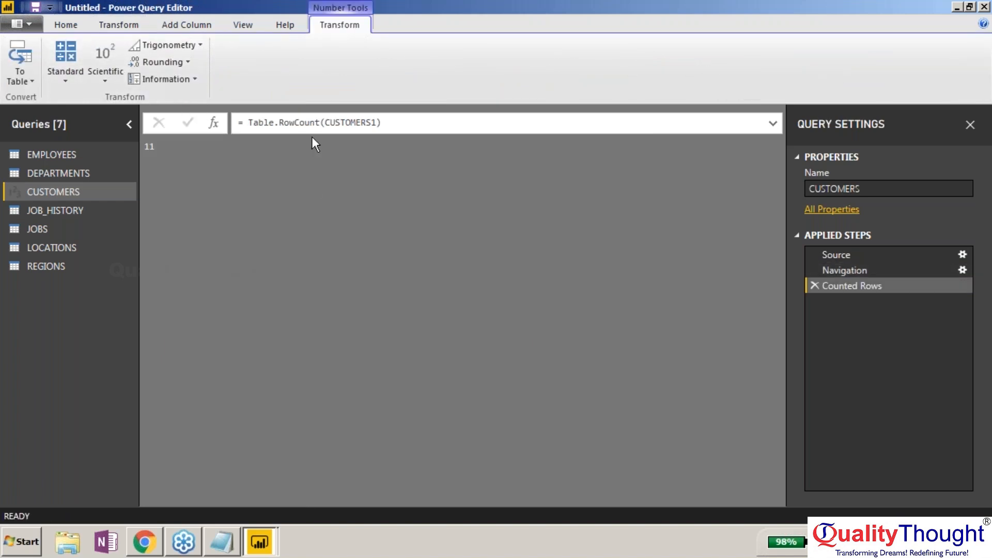
pyautogui.click(149, 146)
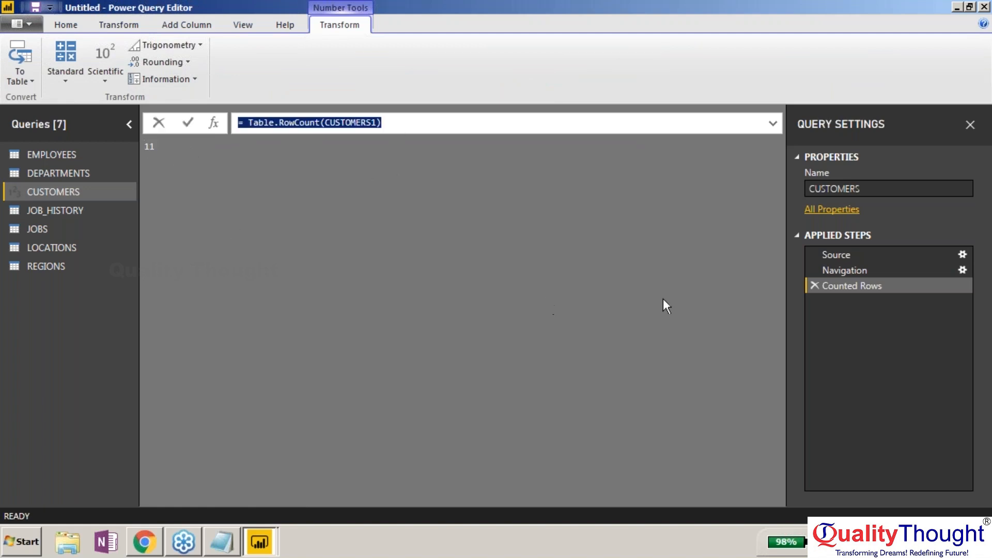
pyautogui.press('Delete')
pyautogui.press('Delete')
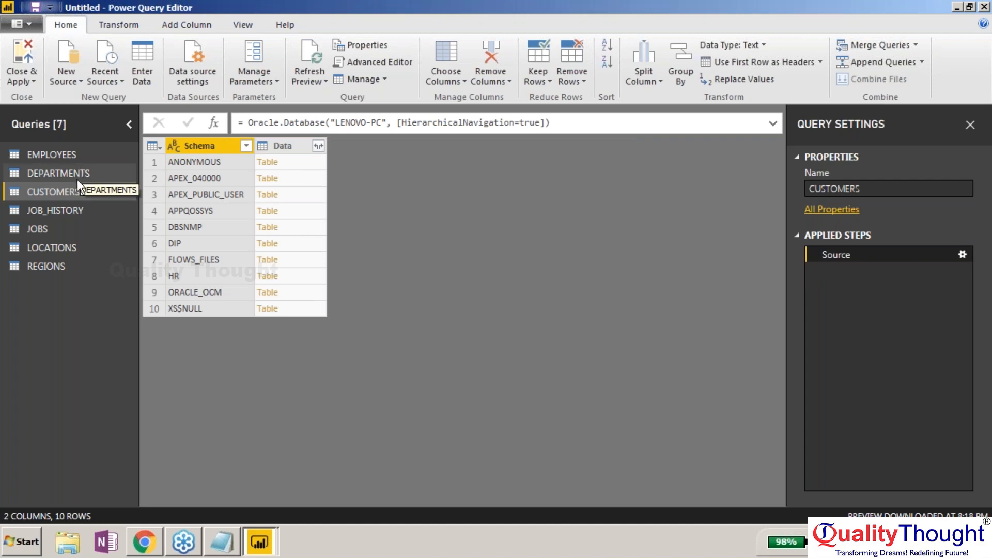
# Close the query editor and reopen it to restore the CUSTOMERS query's Navigation step, and select that query.
pyautogui.click(962, 254)
pyautogui.click(720, 342)
pyautogui.click(832, 209)
pyautogui.click(546, 361)
pyautogui.click(20, 24)
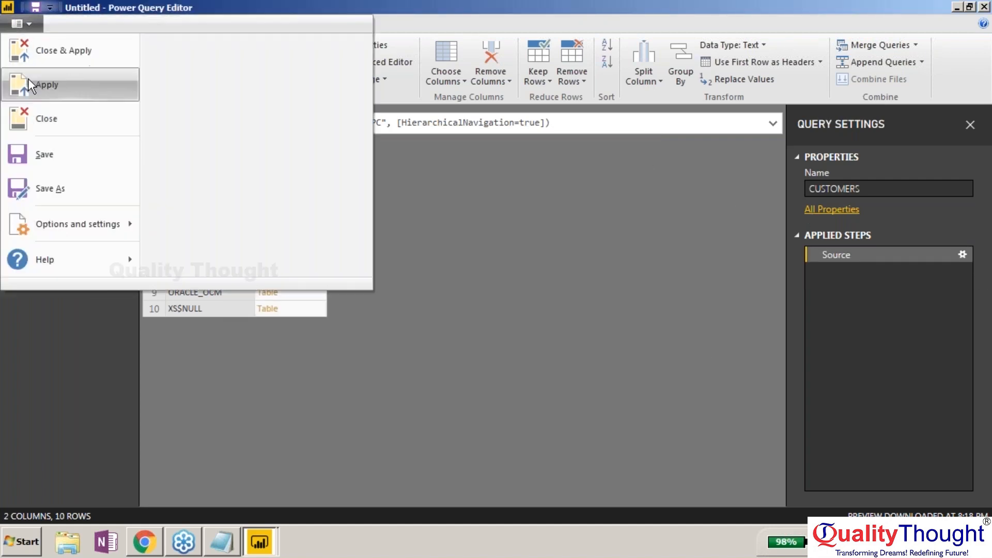
pyautogui.click(48, 111)
pyautogui.click(253, 62)
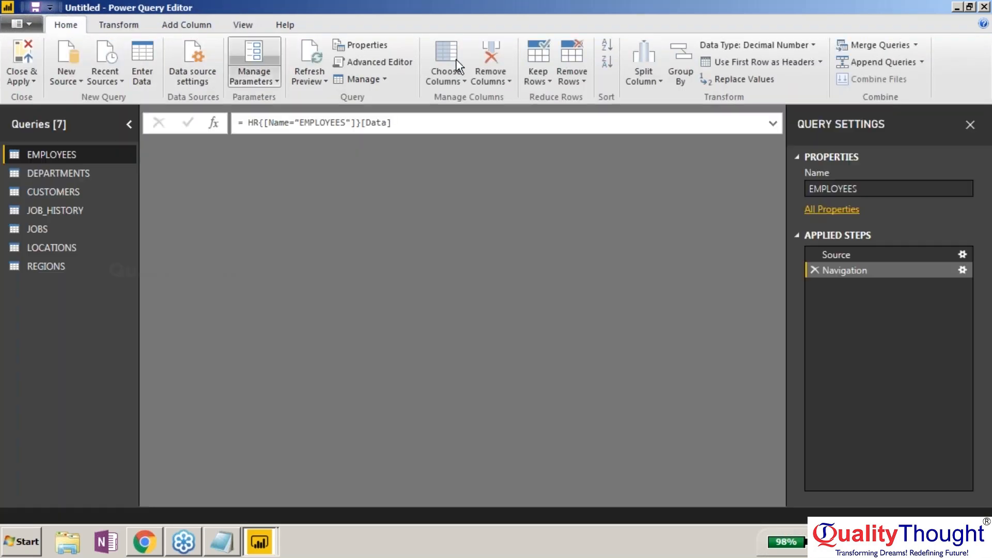
pyautogui.click(74, 192)
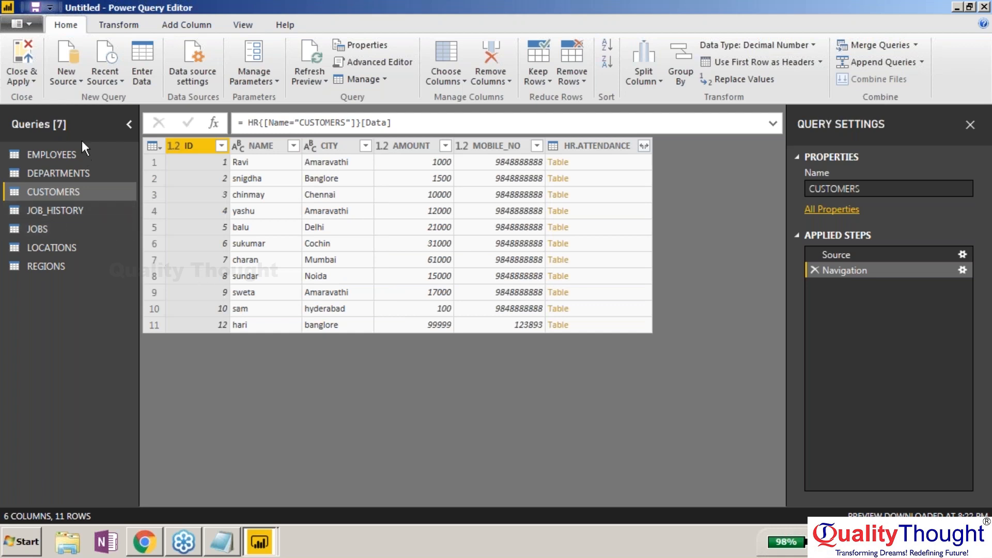
# Reverse the row order of the CUSTOMERS table twice.
pyautogui.click(119, 25)
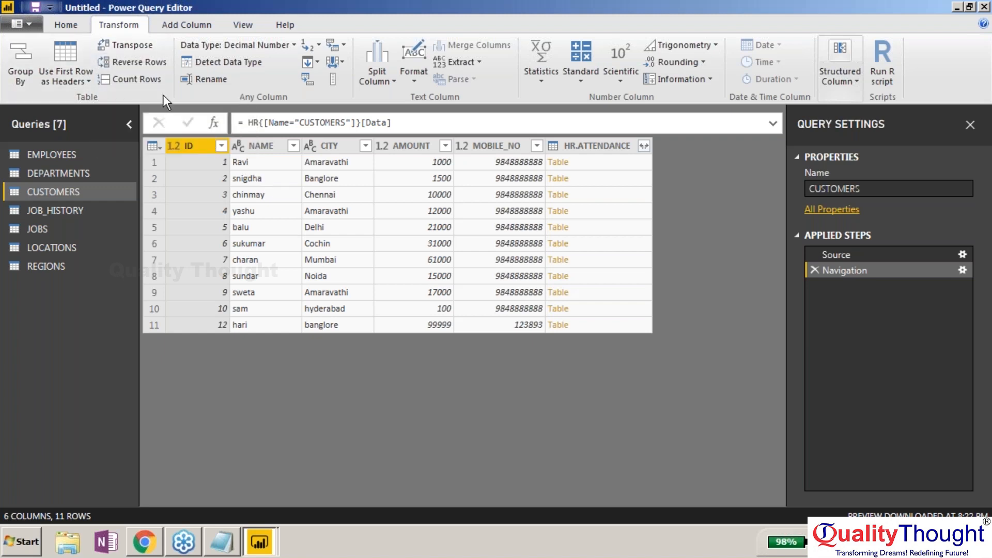
pyautogui.click(152, 67)
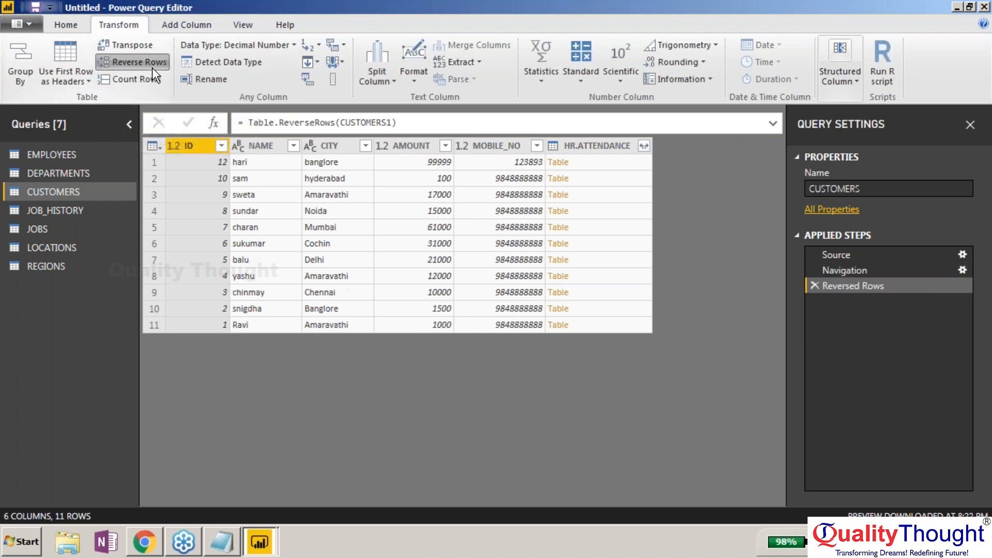
pyautogui.click(152, 67)
pyautogui.click(152, 67)
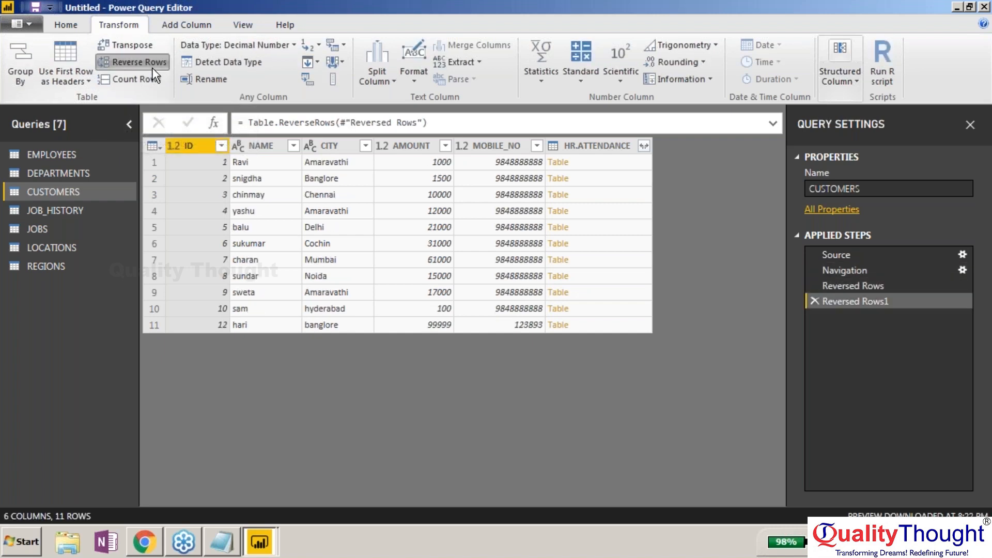
# Sort the CUSTOMERS table by AMOUNT in ascending order, reversing the row order twice before and twice after the sort.
pyautogui.click(152, 67)
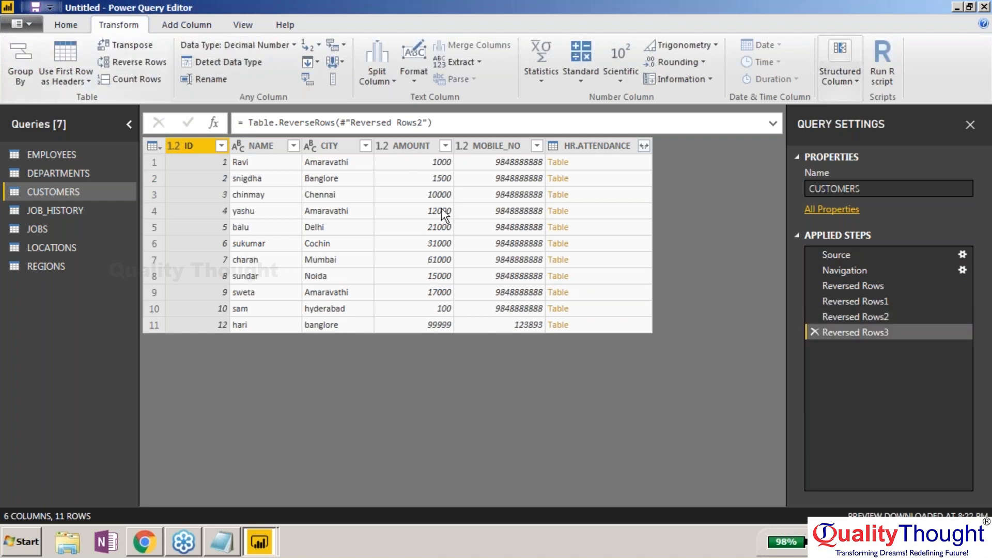
pyautogui.click(441, 145)
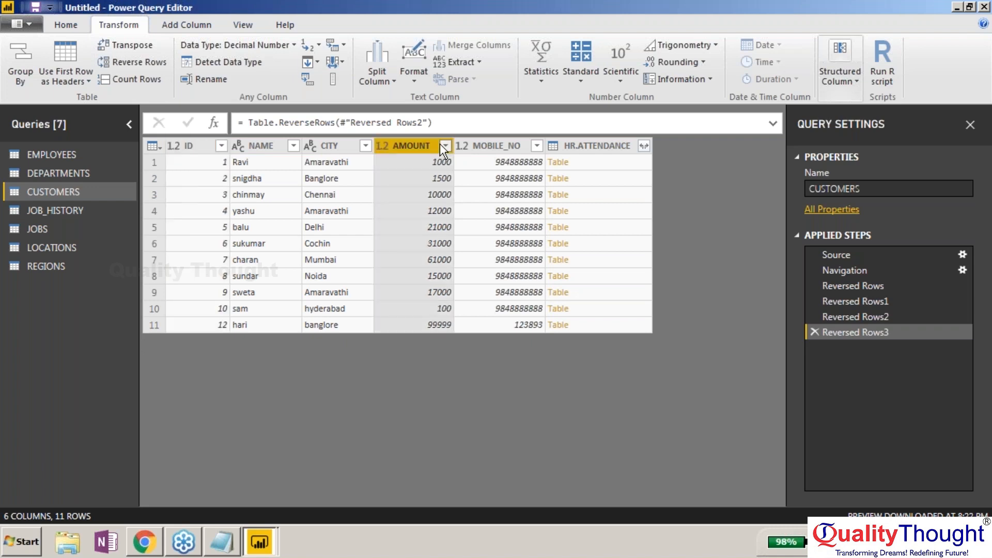
pyautogui.click(442, 164)
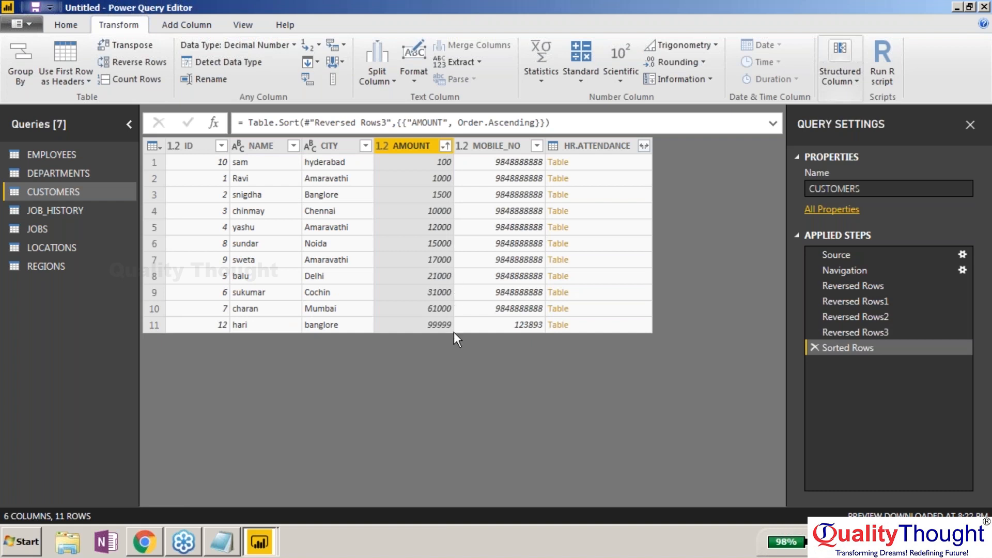
pyautogui.click(158, 58)
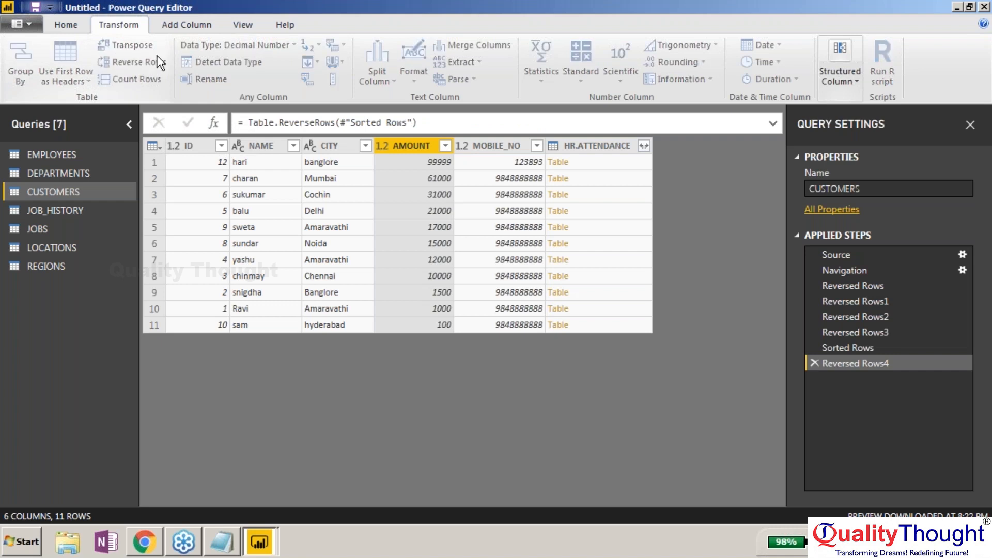
pyautogui.click(158, 61)
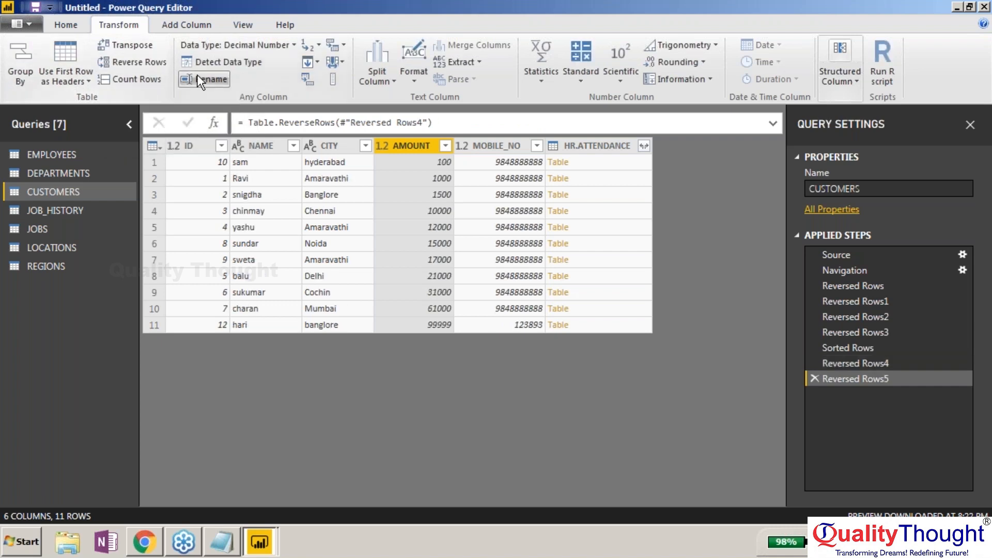
# View the data types available for the AMOUNT and NAME columns.
pyautogui.click(260, 48)
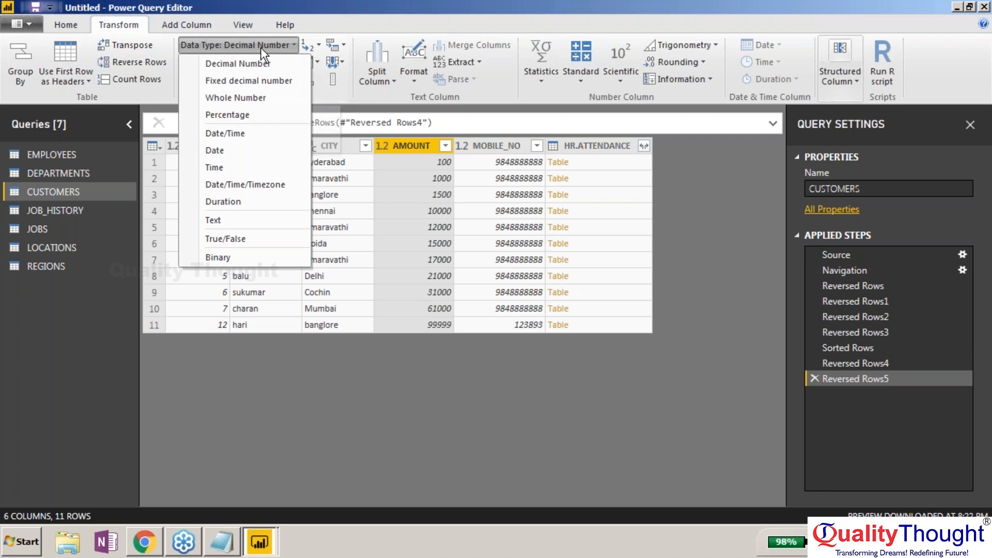
pyautogui.click(260, 48)
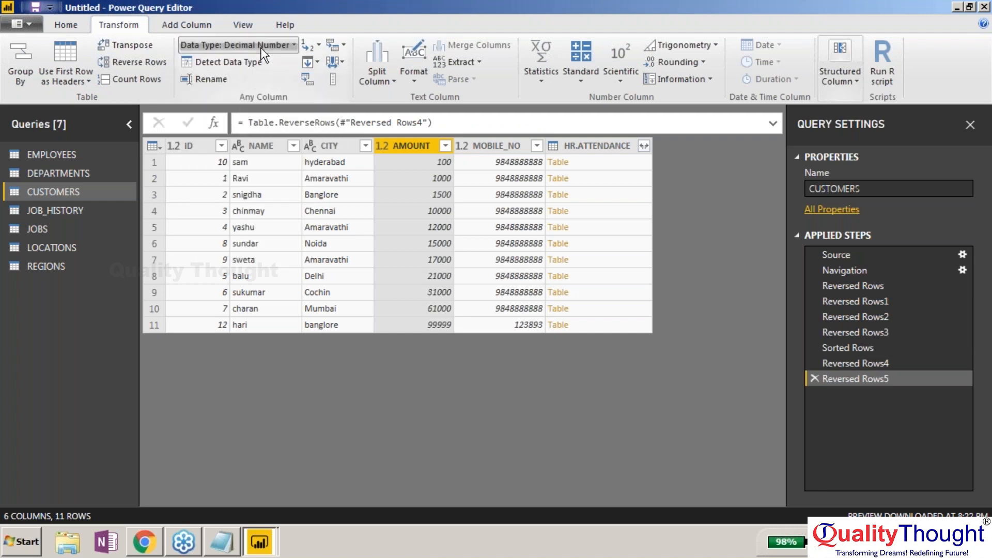
pyautogui.click(239, 145)
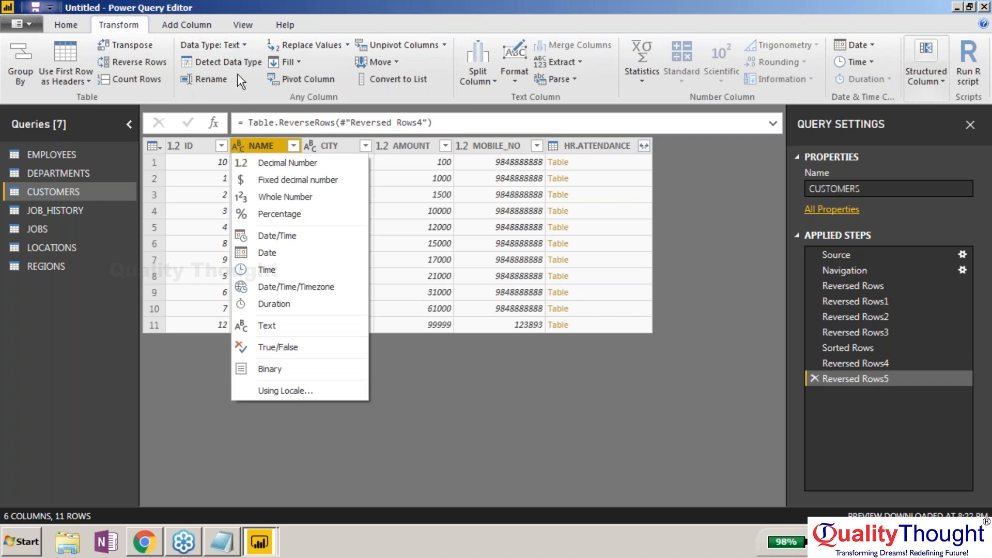
# Detect the data type of the MOBILE_NO column, and delete the resulting Changed Type step.
pyautogui.click(482, 150)
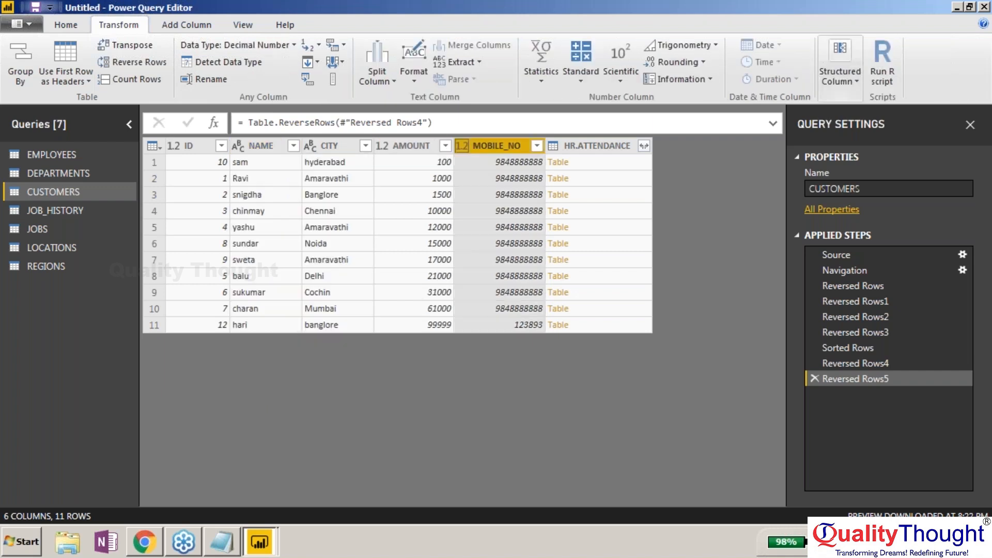
pyautogui.click(220, 61)
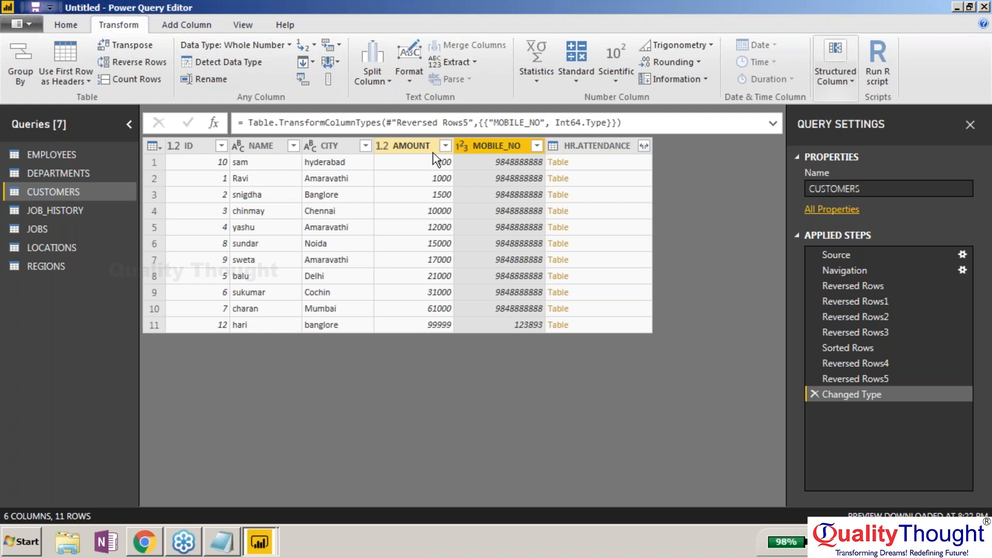
pyautogui.click(814, 393)
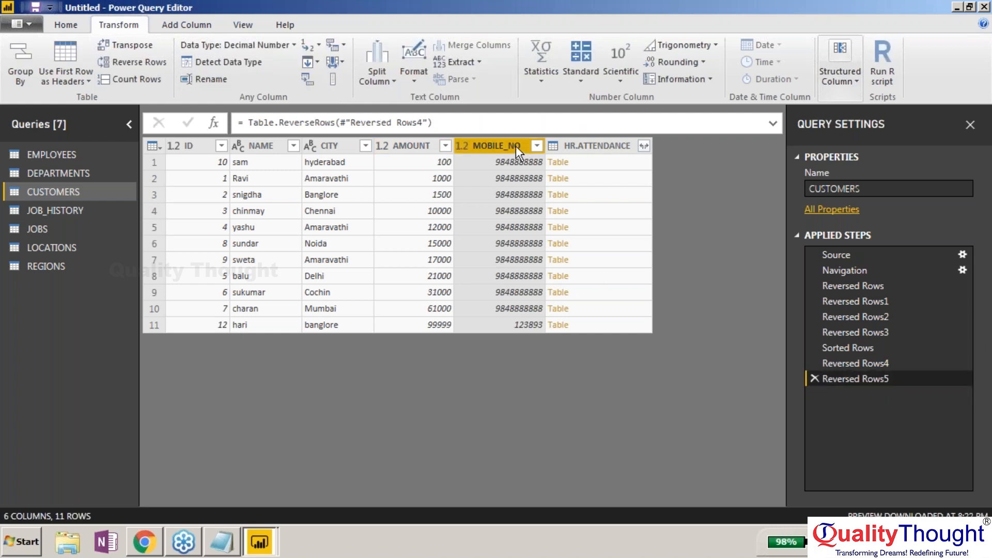
# Delete the Reversed Rows5 step, and view the data types available for the MOBILE_NO column.
pyautogui.click(538, 146)
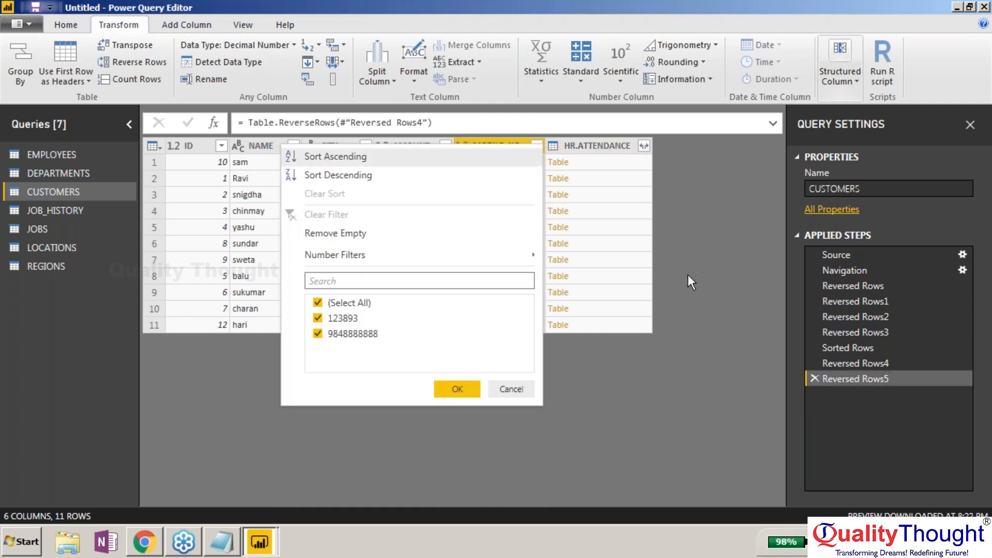
pyautogui.click(816, 380)
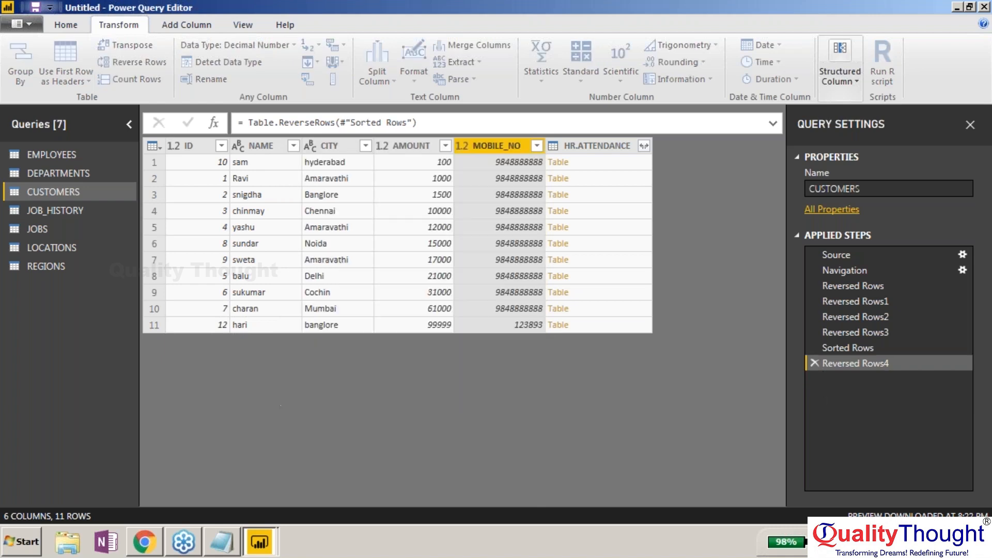
pyautogui.click(462, 144)
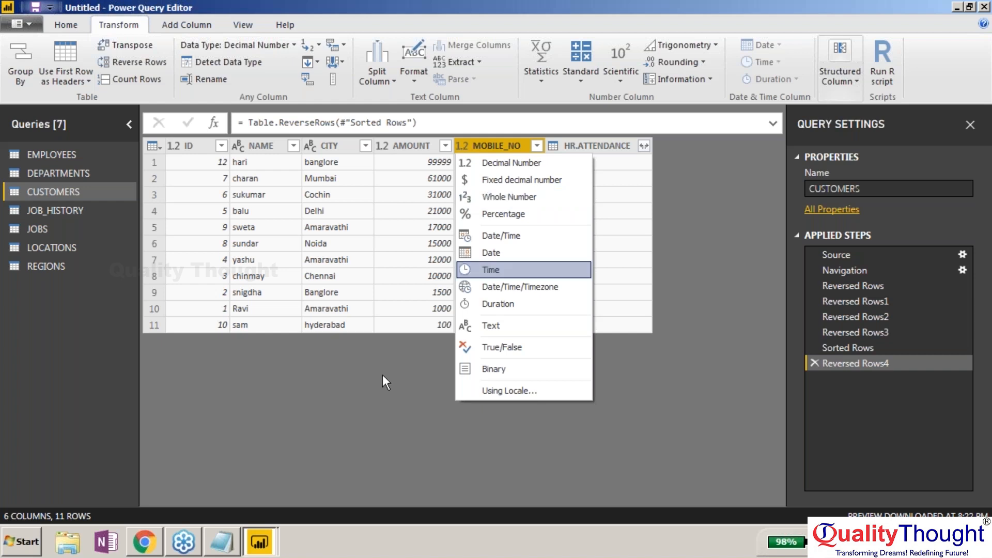
pyautogui.click(343, 420)
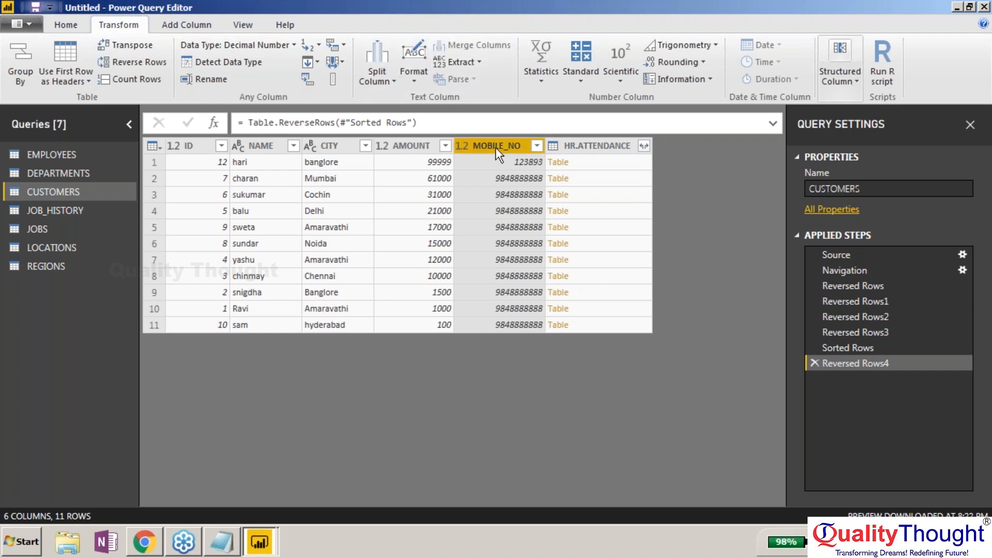
pyautogui.click(463, 145)
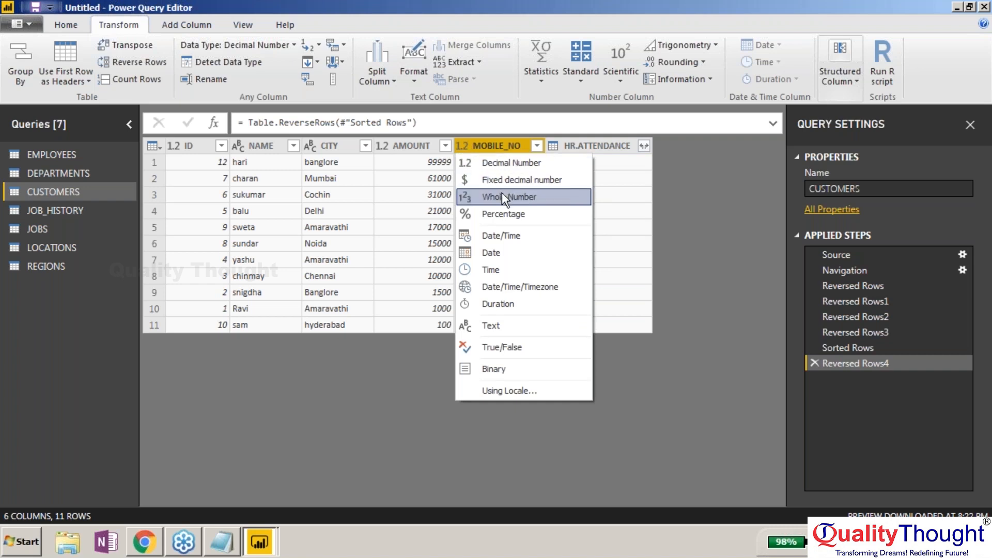
pyautogui.click(694, 295)
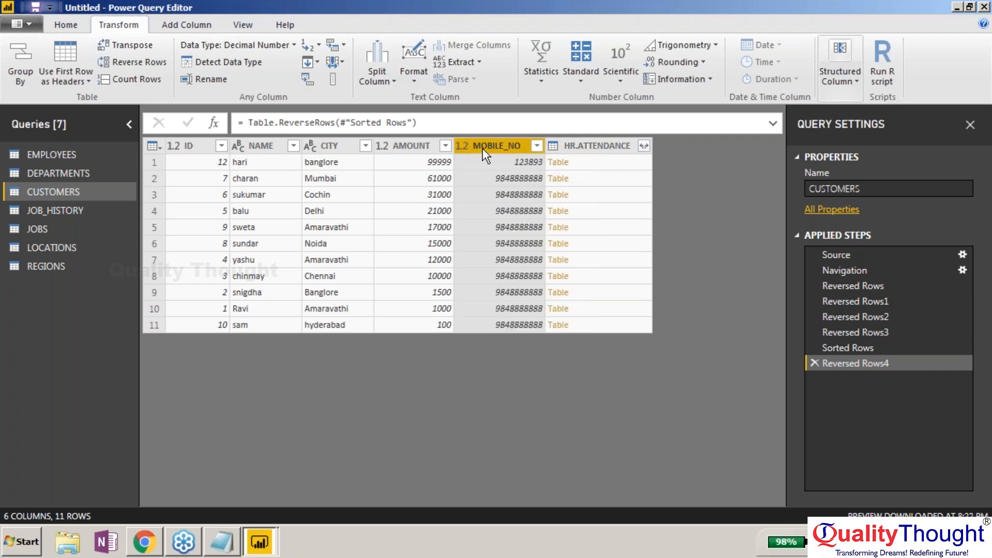
# Detect the data types of the MOBILE_NO and AMOUNT columns automatically.
pyautogui.click(209, 67)
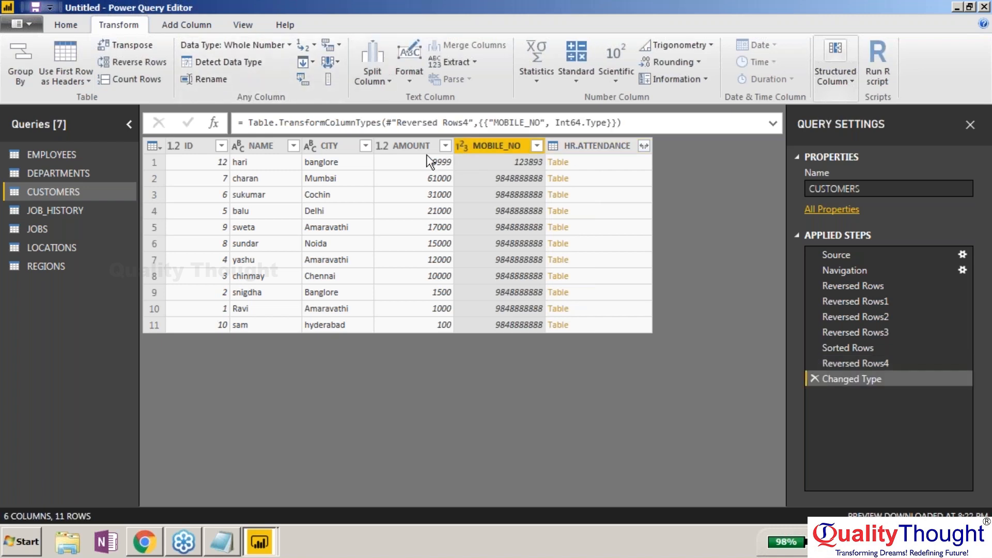
pyautogui.click(414, 151)
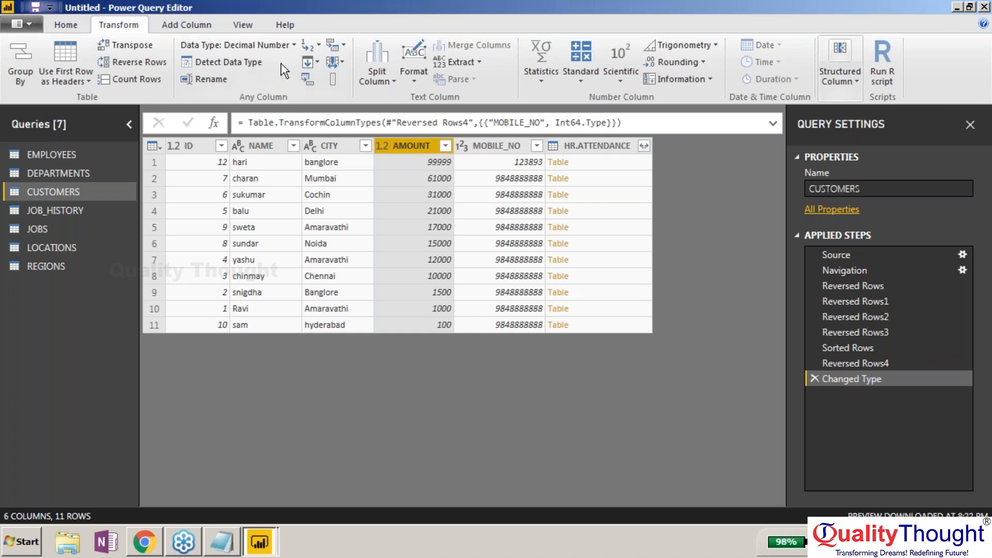
pyautogui.click(243, 60)
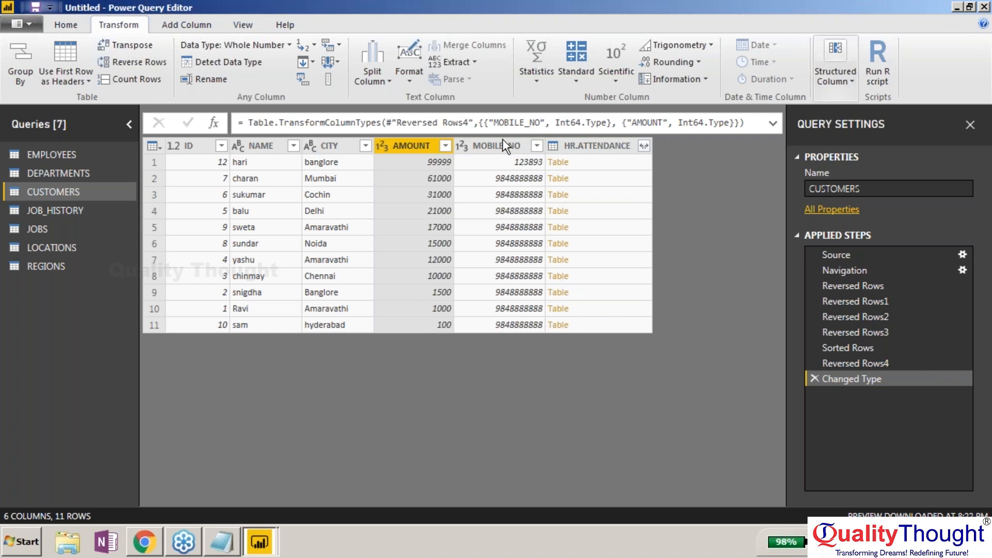
# Set the AMOUNT column's data type to Decimal Number, replacing the current type conversion.
pyautogui.click(383, 145)
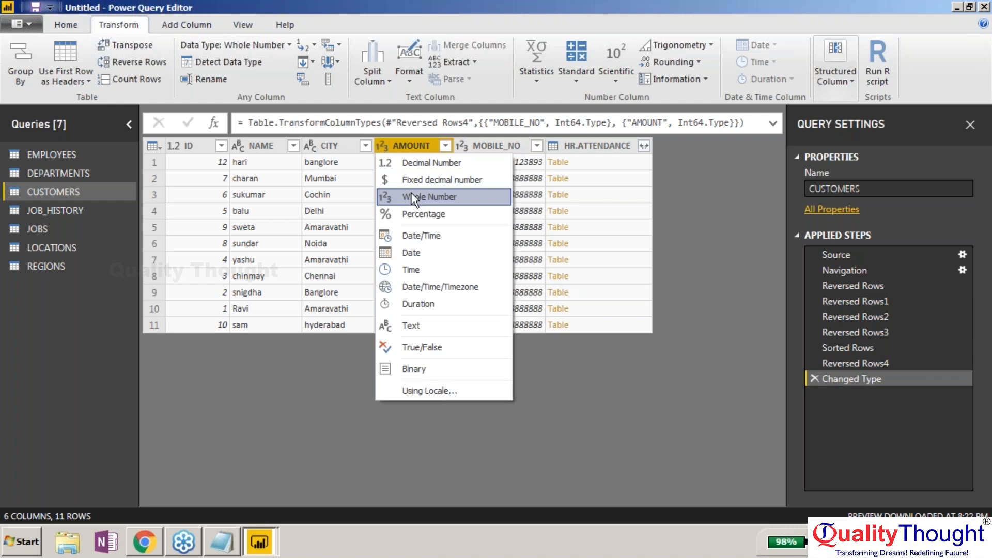
pyautogui.click(412, 196)
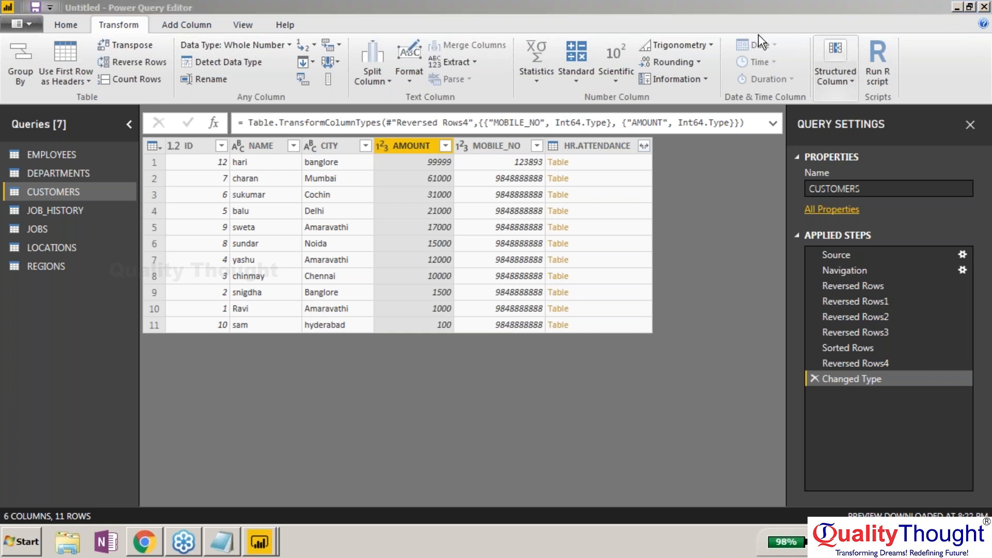
pyautogui.click(664, 390)
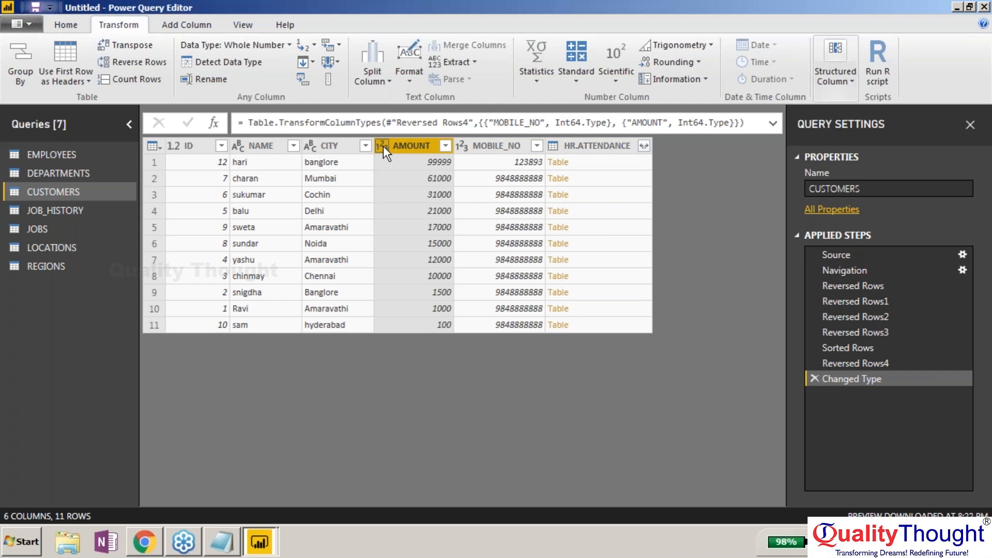
pyautogui.click(383, 146)
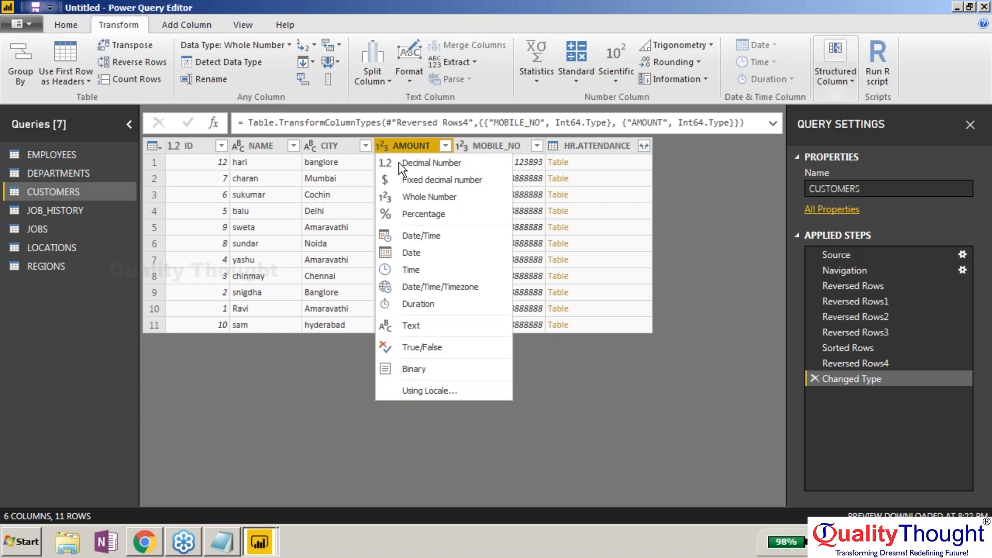
pyautogui.click(481, 318)
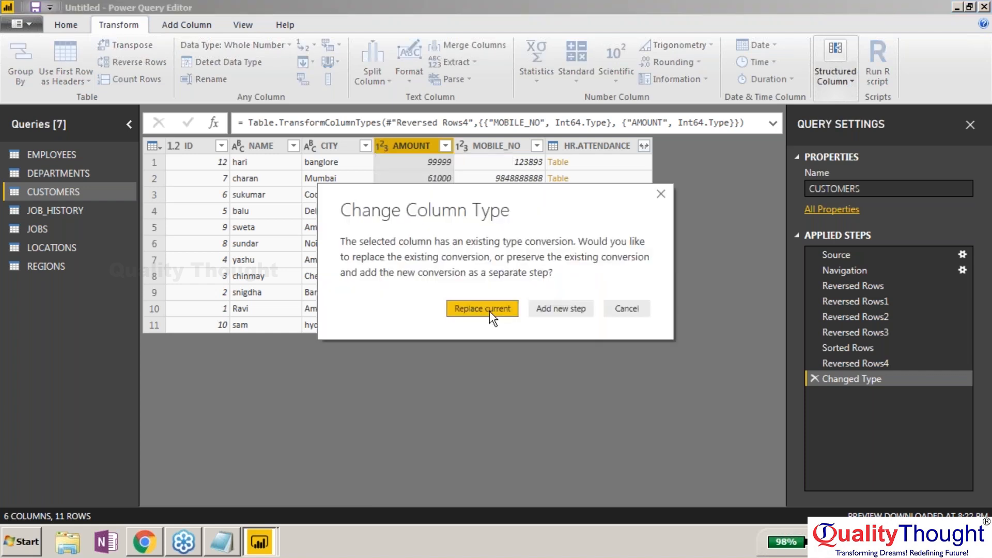
pyautogui.click(489, 311)
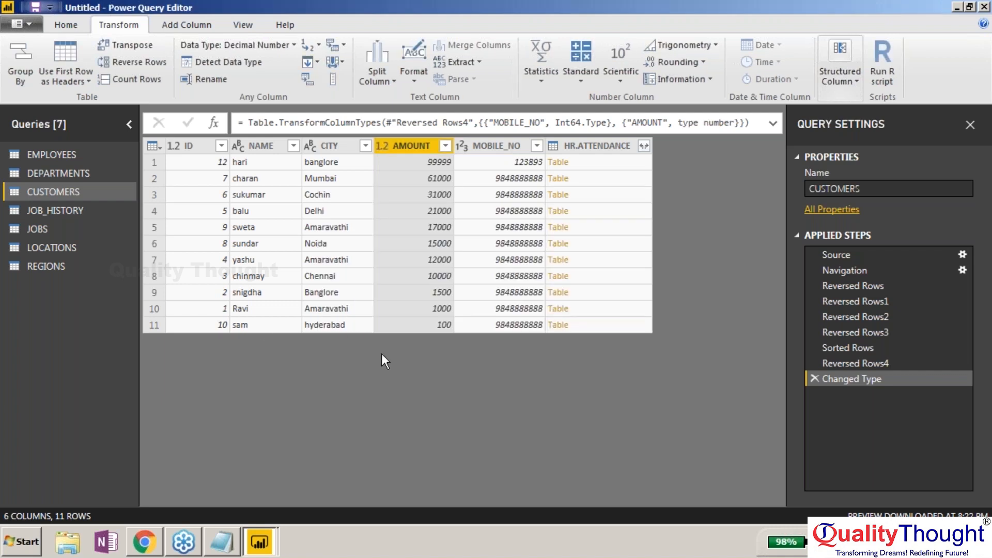
# Start renaming the AMOUNT, MOBILE_NO, NAME and HR.ATTENDANCE columns in turn without entering new names.
pyautogui.click(218, 79)
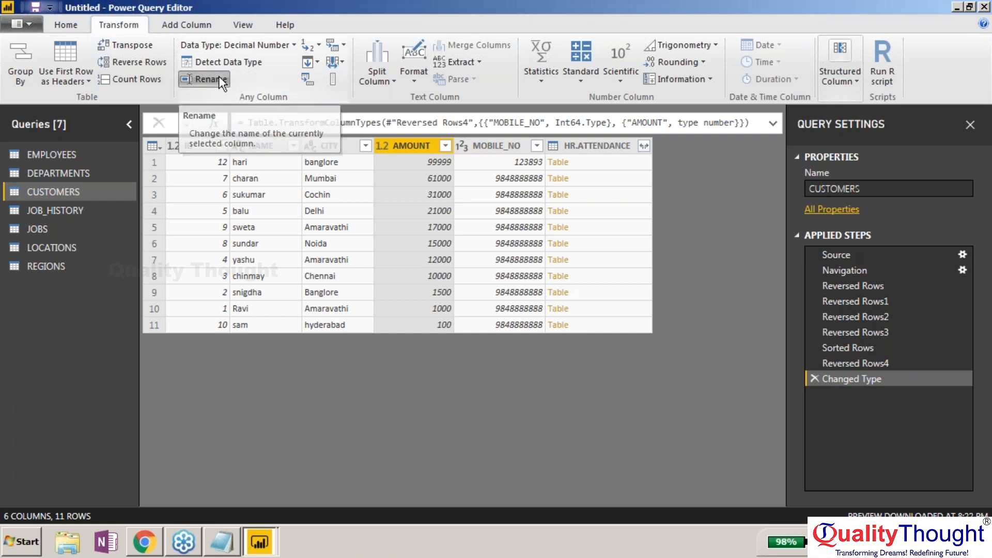
pyautogui.click(402, 175)
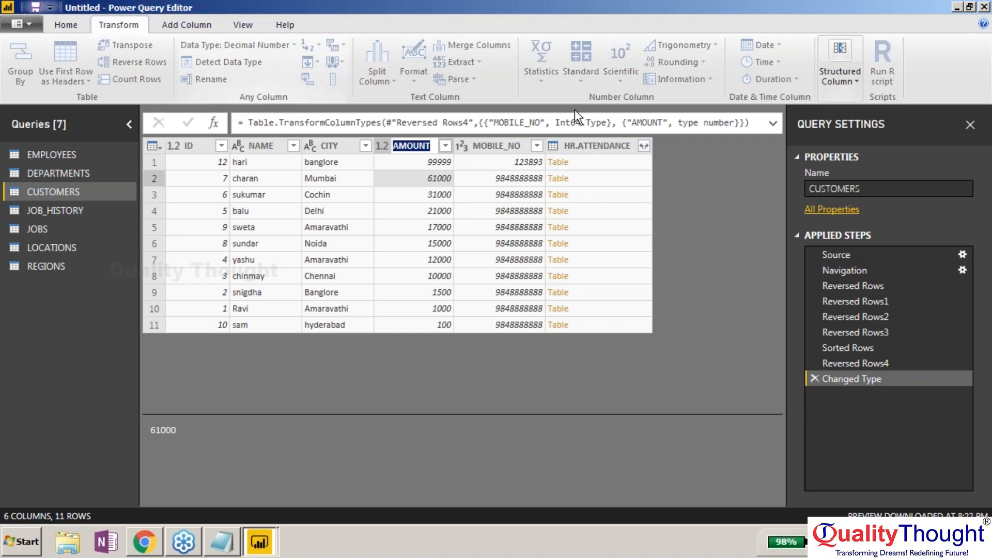
pyautogui.click(507, 178)
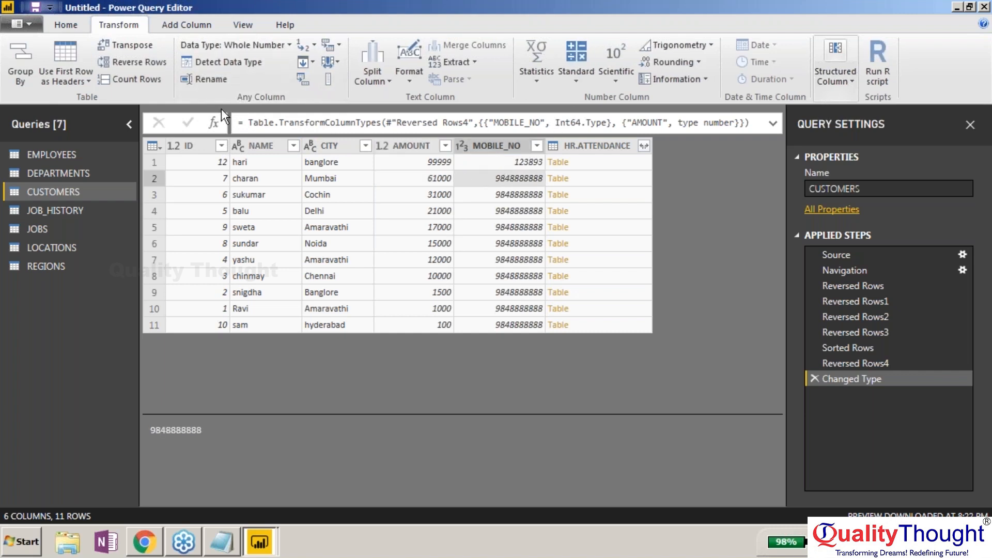
pyautogui.click(208, 79)
pyautogui.click(299, 214)
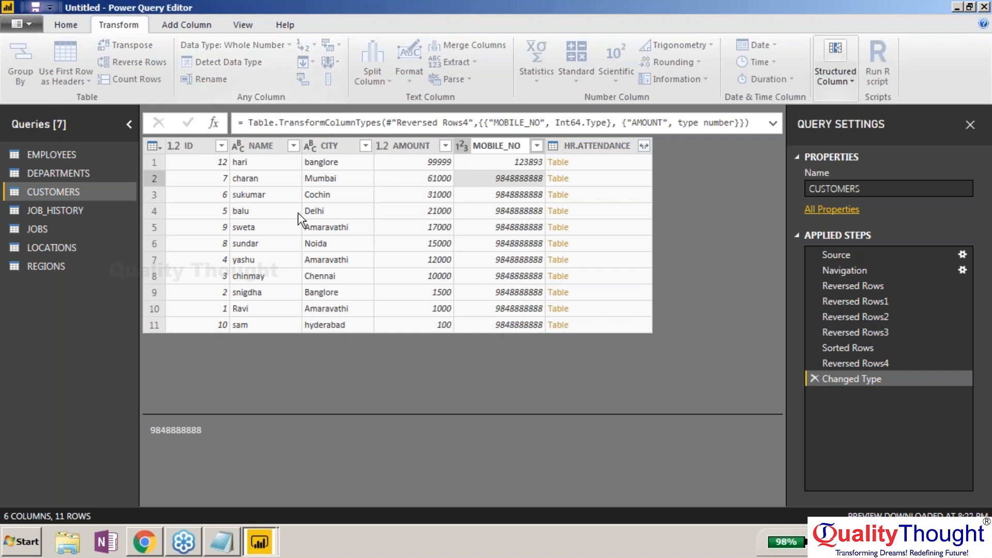
pyautogui.click(269, 195)
pyautogui.click(269, 210)
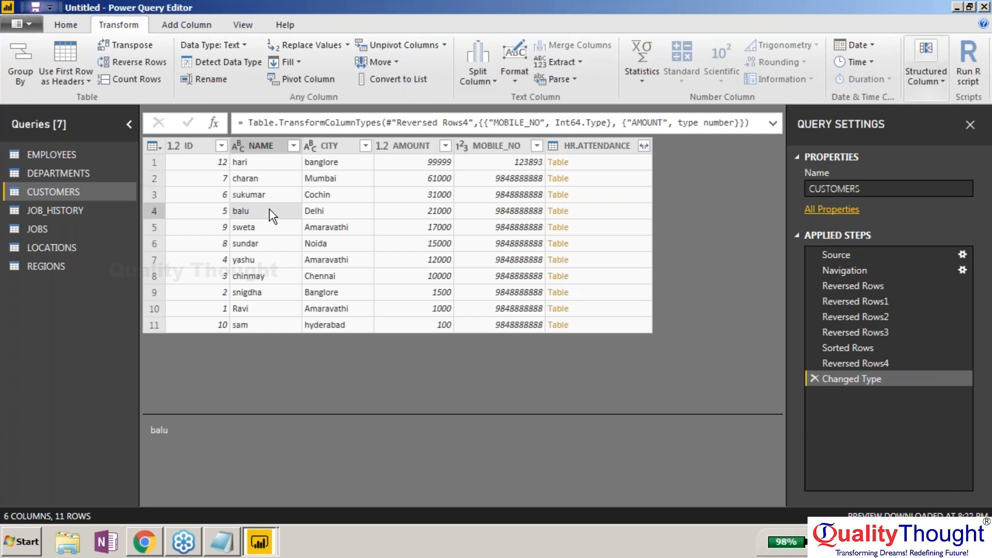
pyautogui.click(211, 80)
pyautogui.click(613, 257)
pyautogui.click(611, 250)
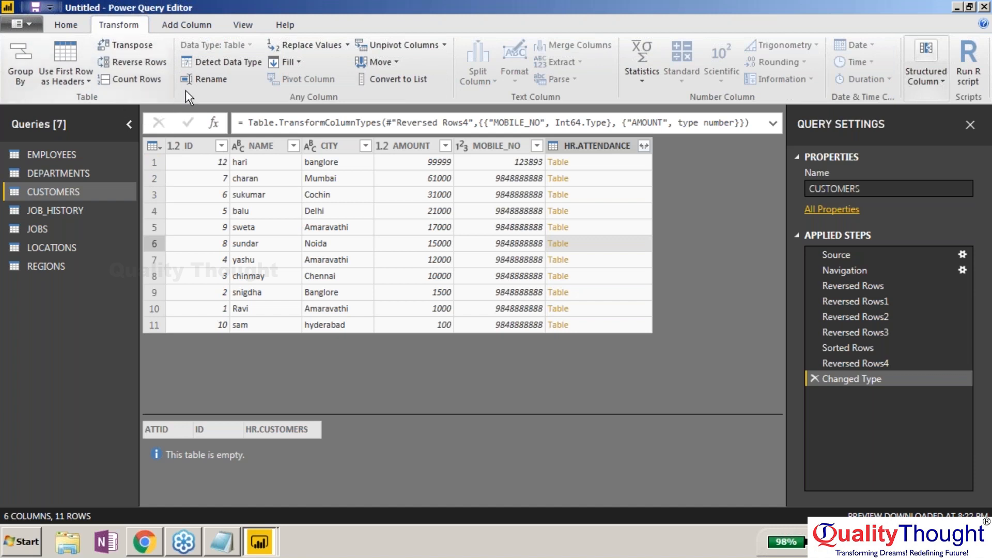
pyautogui.click(204, 80)
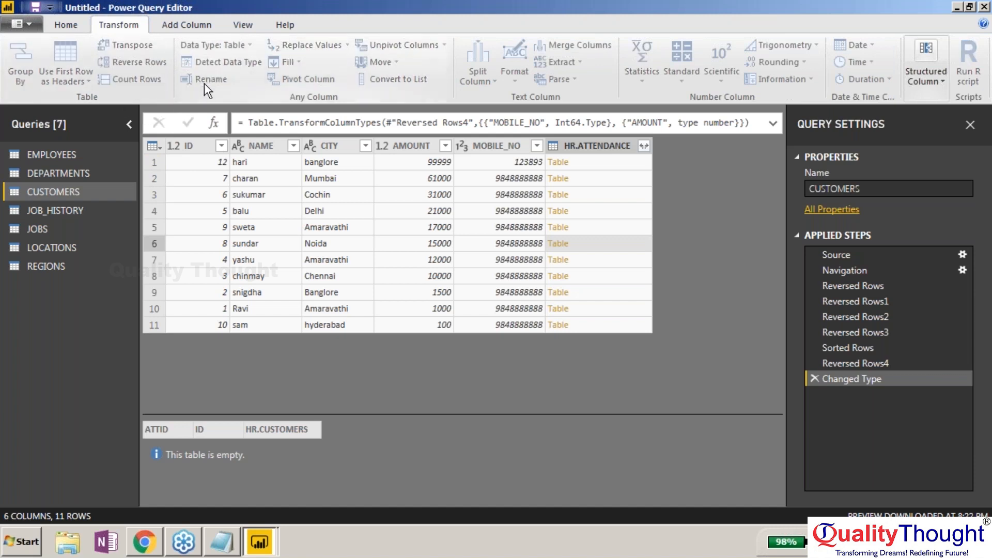
# Look at the Replace Values settings for a selected MOBILE_NO value, and close them without replacing anything.
pyautogui.click(517, 215)
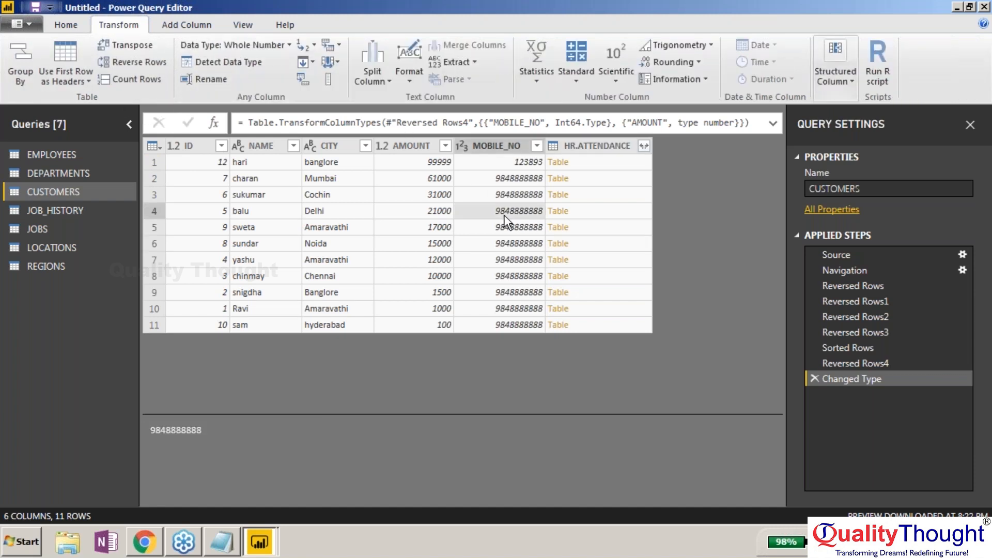
pyautogui.click(312, 51)
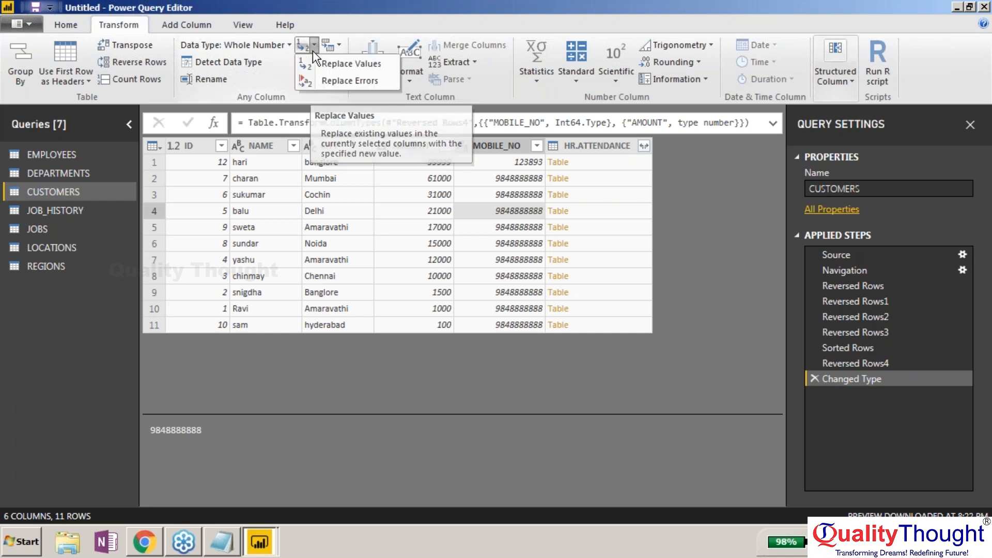
pyautogui.click(341, 64)
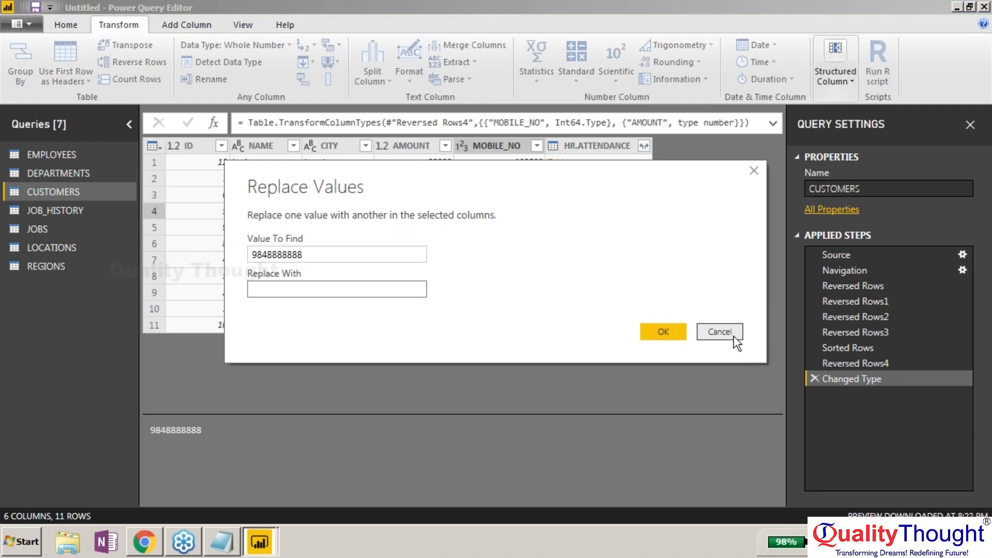
pyautogui.click(725, 335)
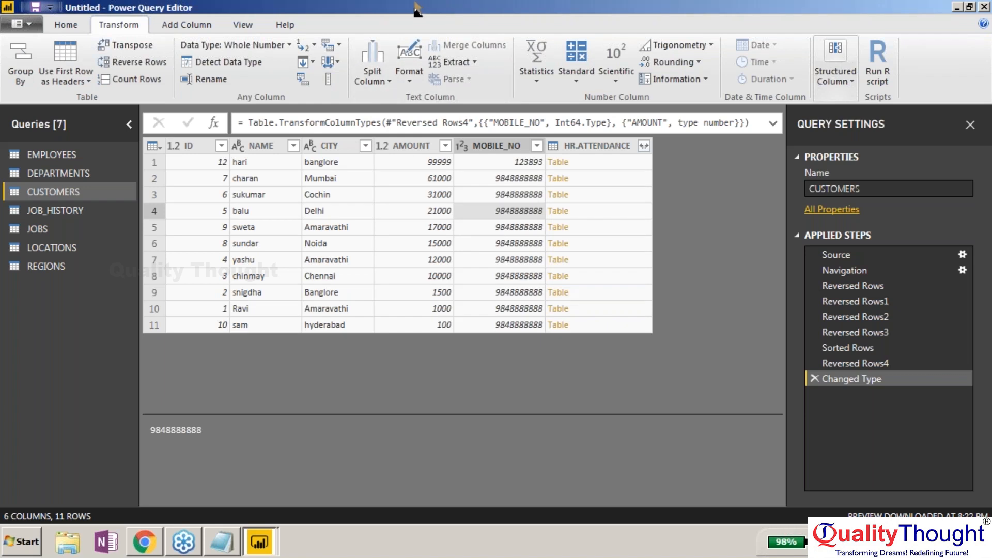
# View the unpivot and fill options available for the MOBILE_NO column.
pyautogui.click(337, 45)
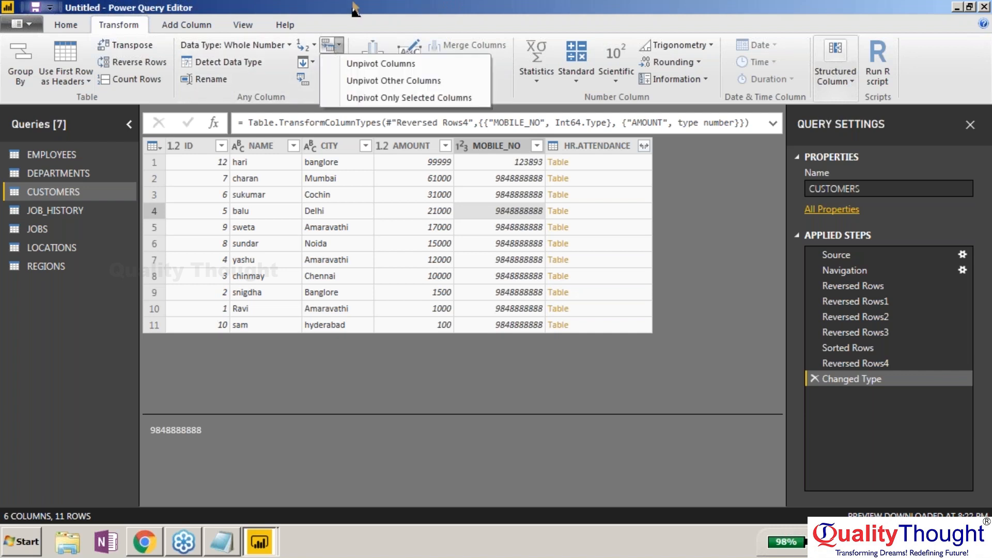
pyautogui.press('Escape')
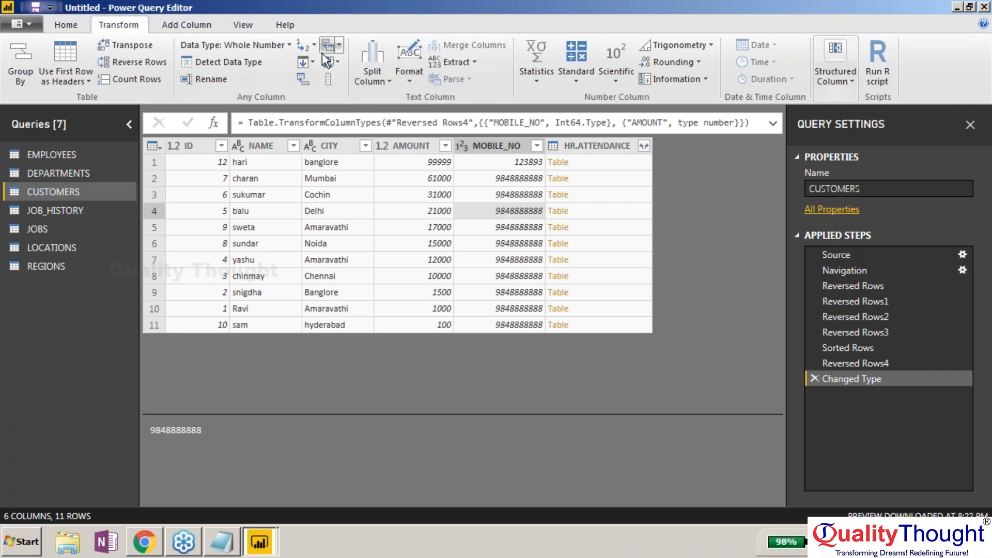
pyautogui.click(312, 62)
pyautogui.click(286, 71)
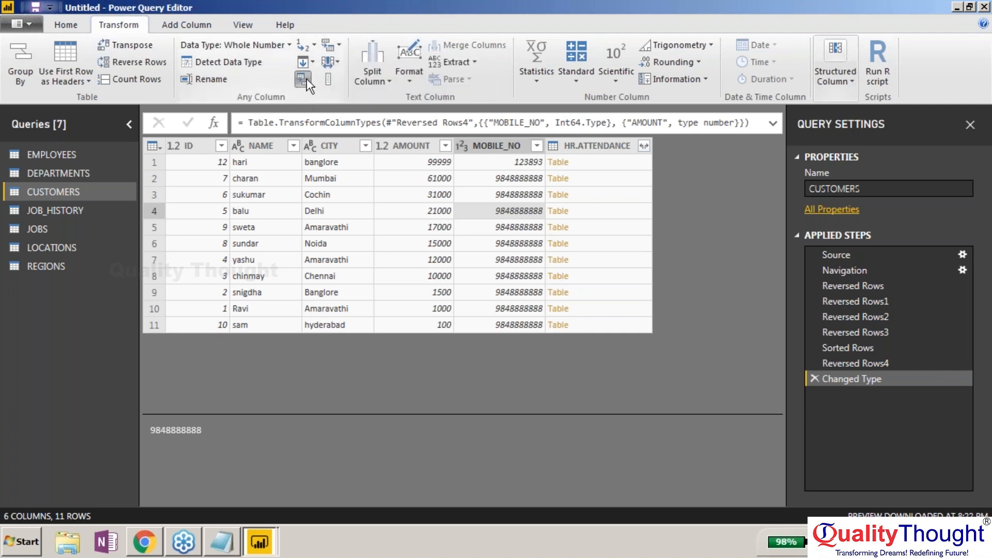
# Try to pivot the MOBILE_NO column with AMOUNT as the values column and Sum as the aggregate function, and delete the Pivoted Column step.
pyautogui.click(304, 79)
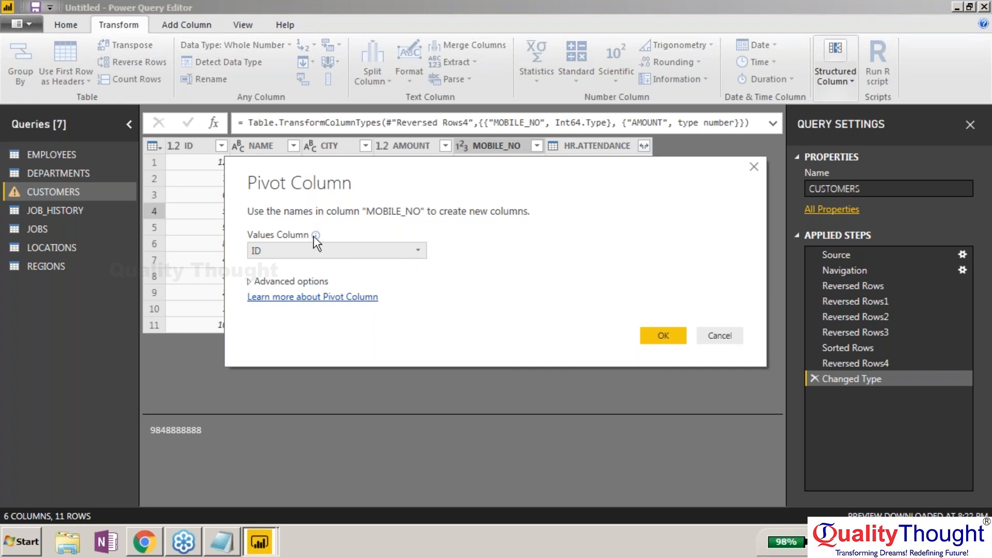
pyautogui.click(321, 252)
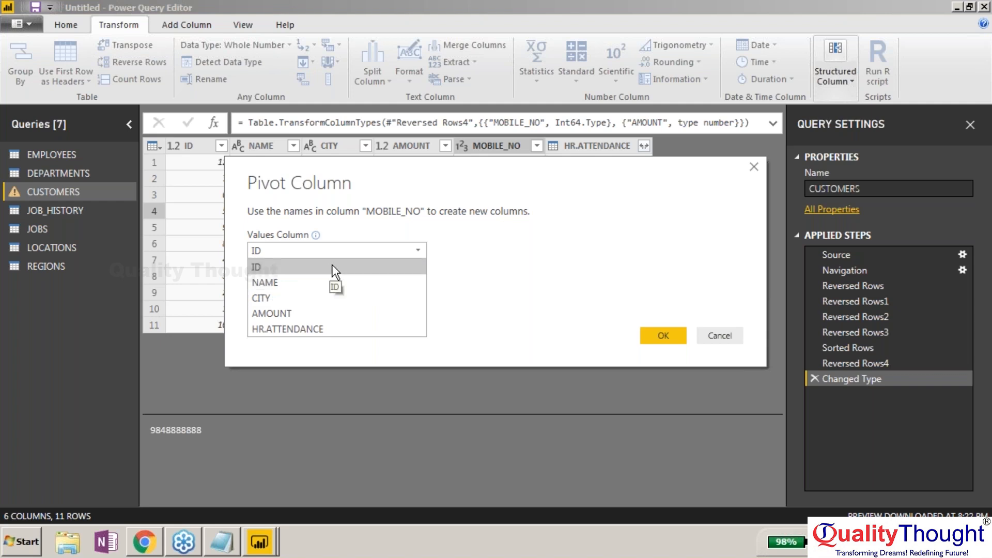
pyautogui.click(455, 250)
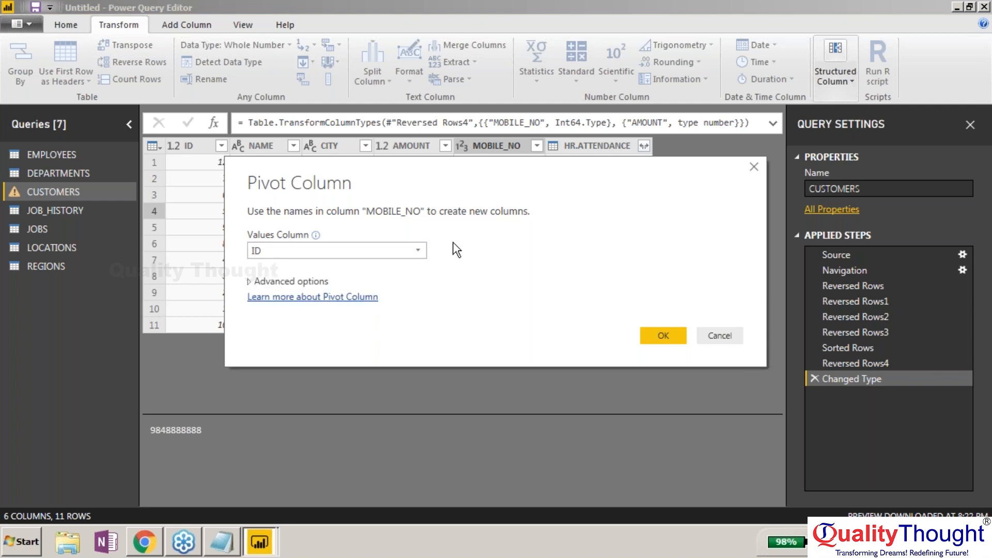
pyautogui.click(415, 252)
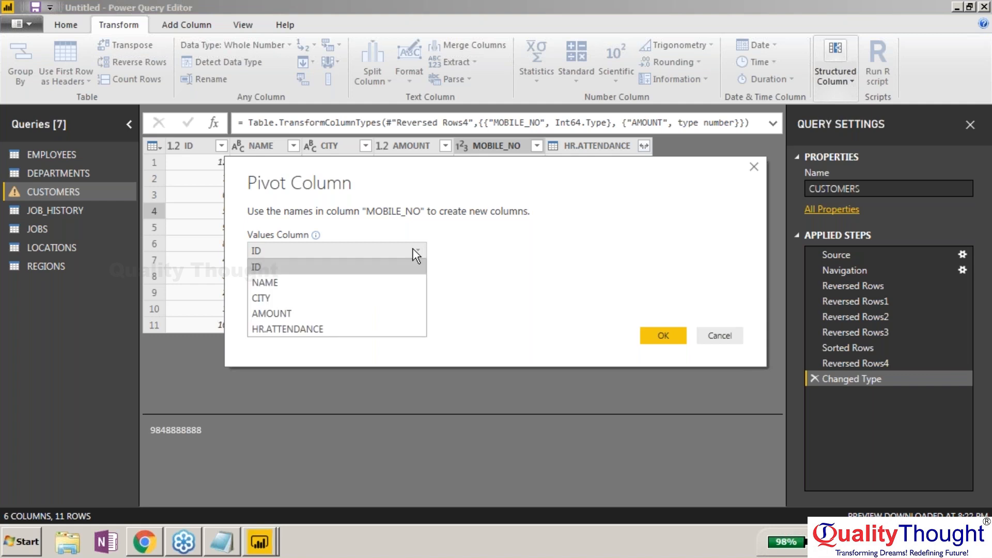
pyautogui.click(505, 250)
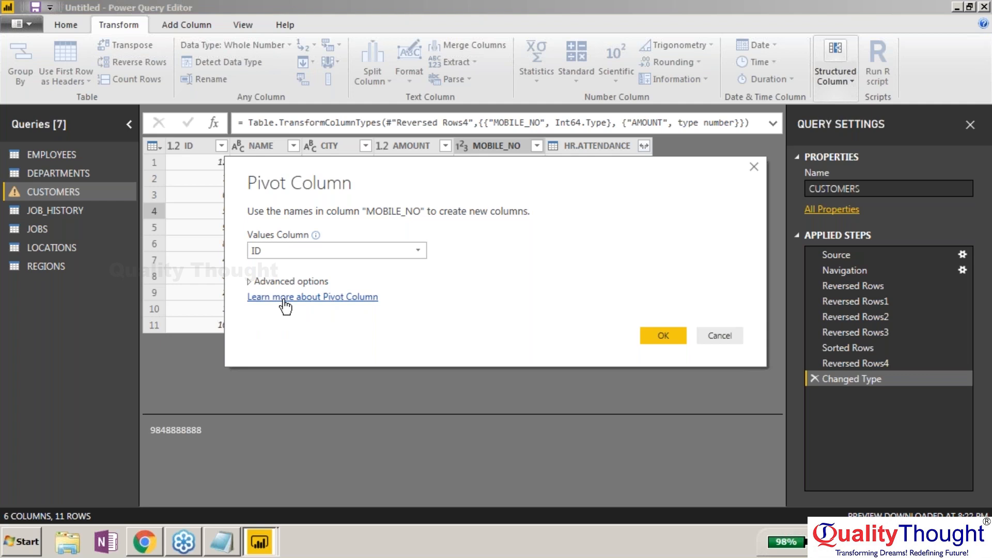
pyautogui.click(267, 282)
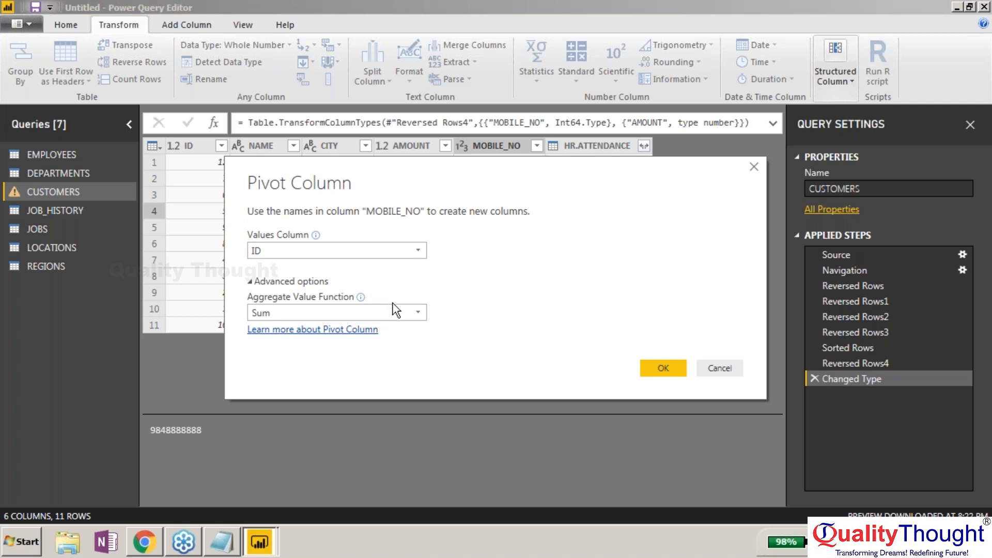
pyautogui.click(392, 251)
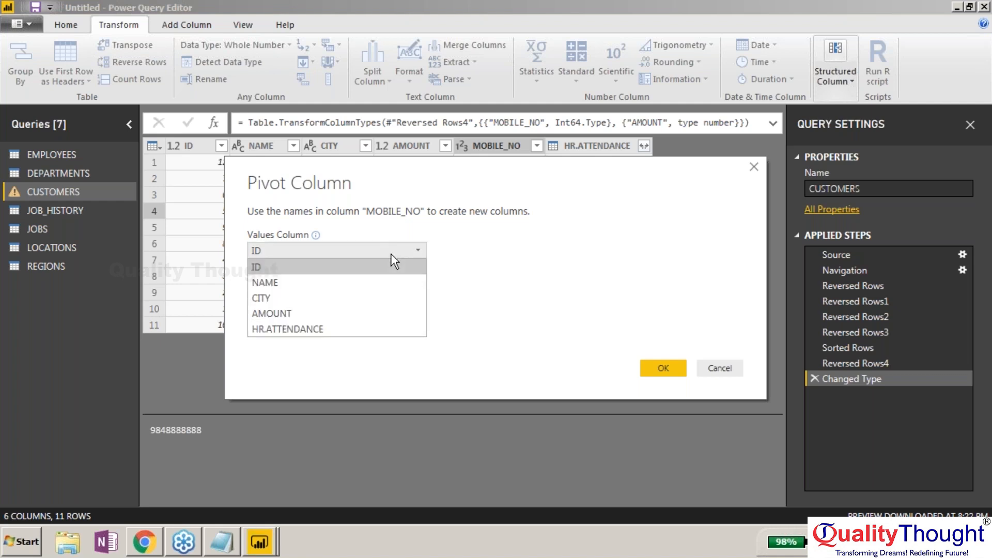
pyautogui.click(386, 314)
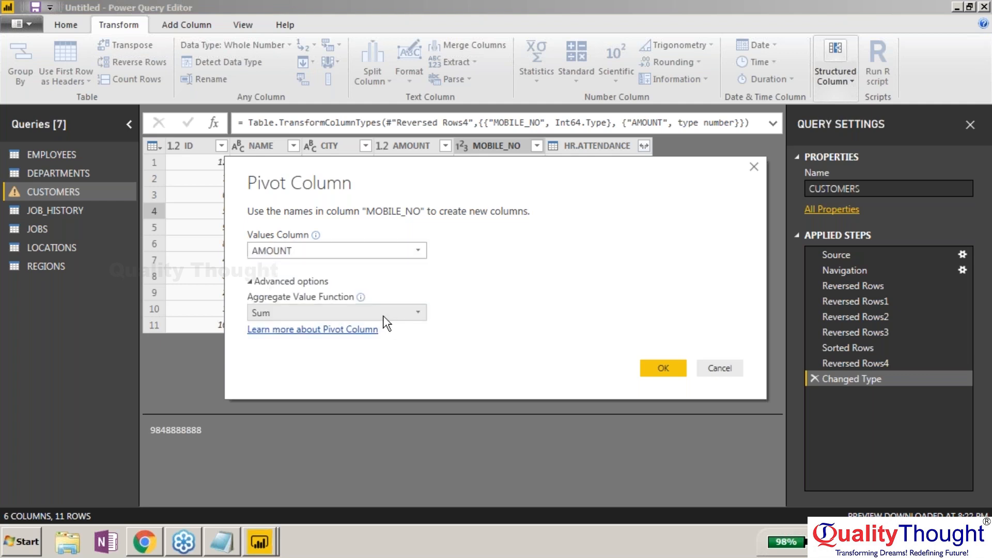
pyautogui.click(651, 367)
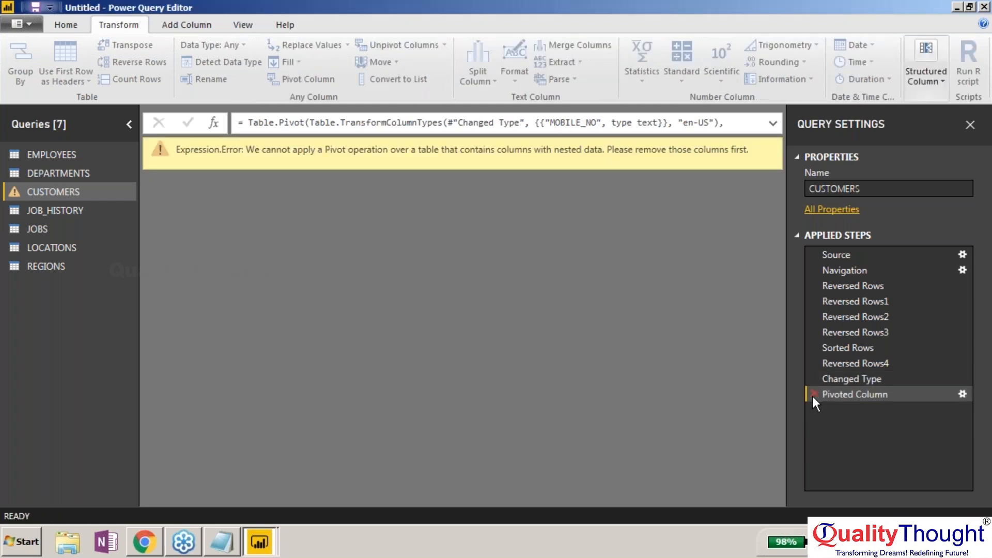
pyautogui.click(814, 395)
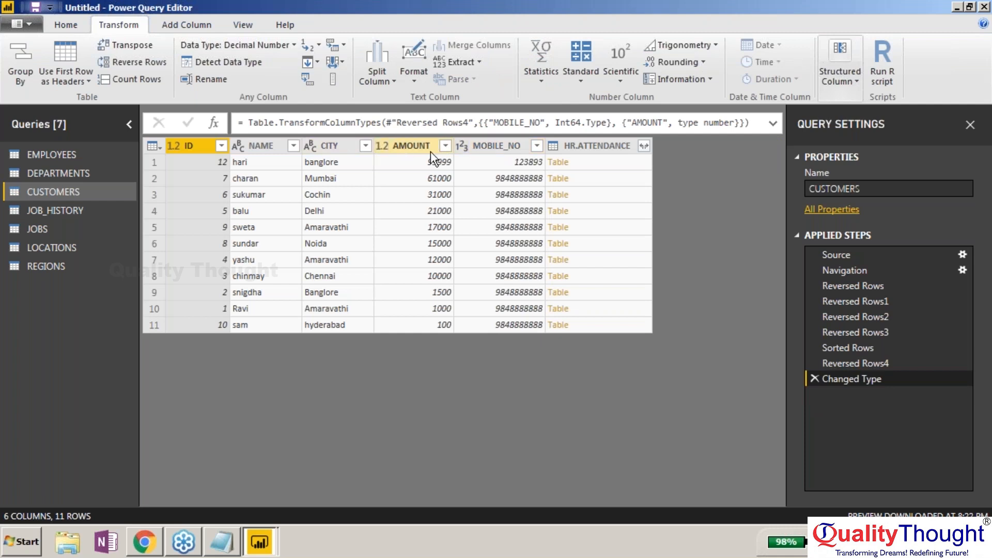
# Unpivot the AMOUNT column into attribute and value columns, and delete the Unpivoted Columns step.
pyautogui.click(404, 150)
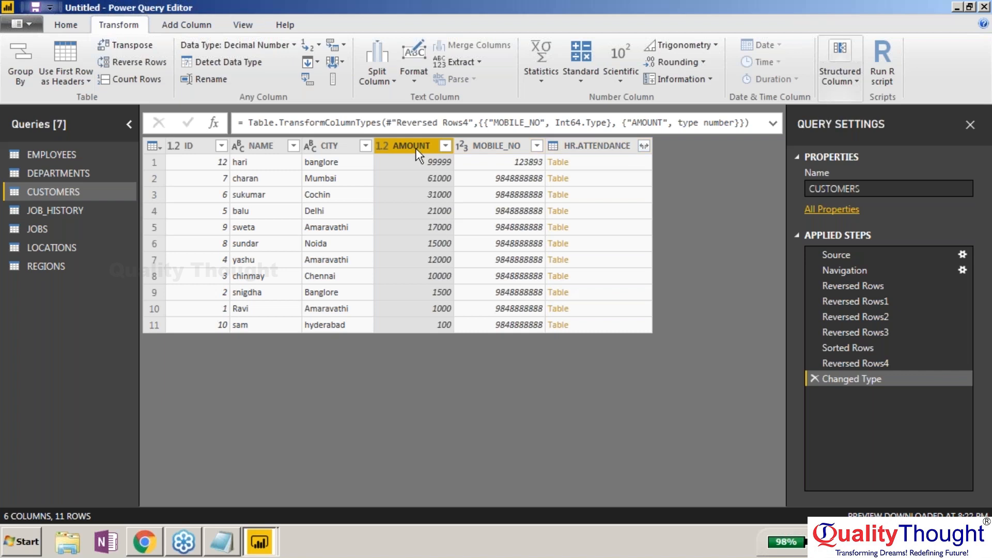
pyautogui.click(343, 46)
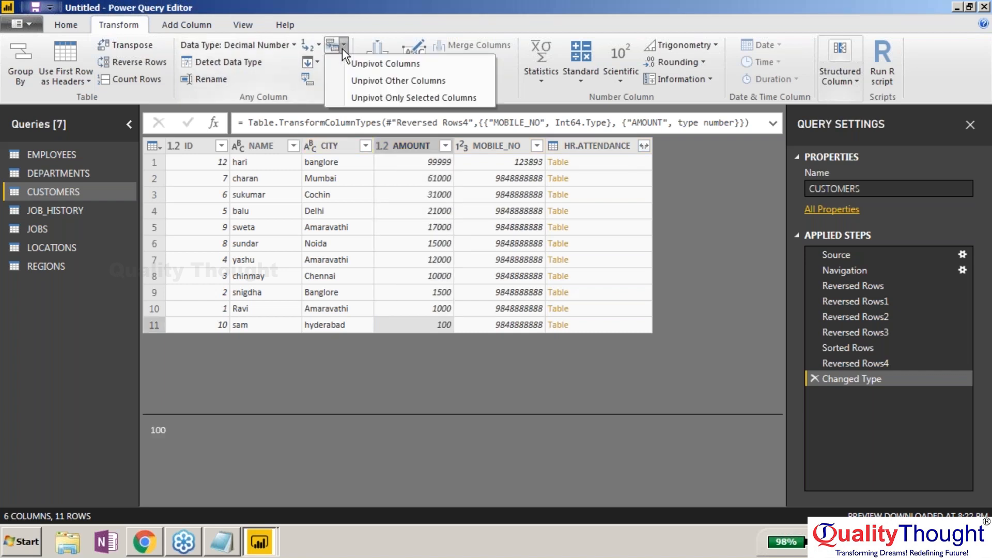
pyautogui.click(363, 61)
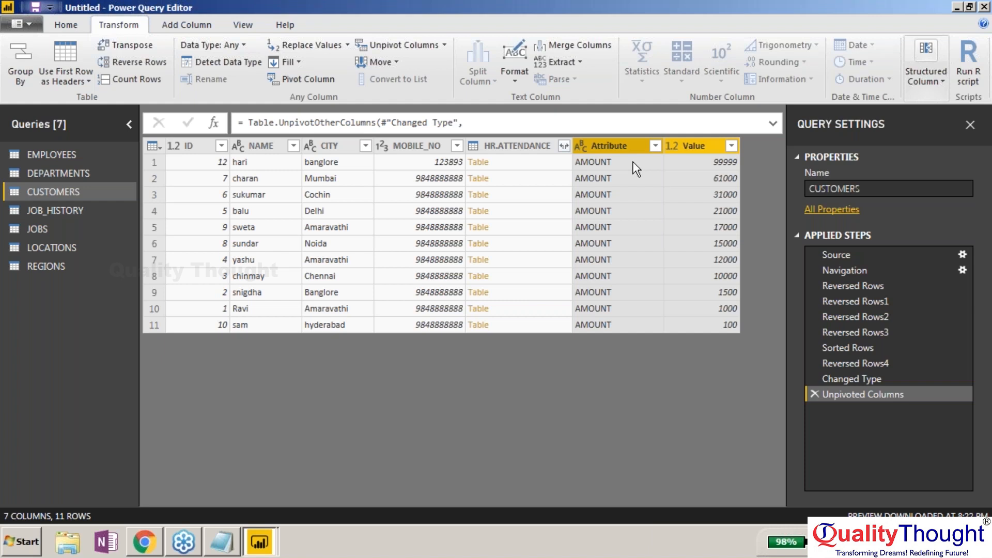
pyautogui.click(812, 391)
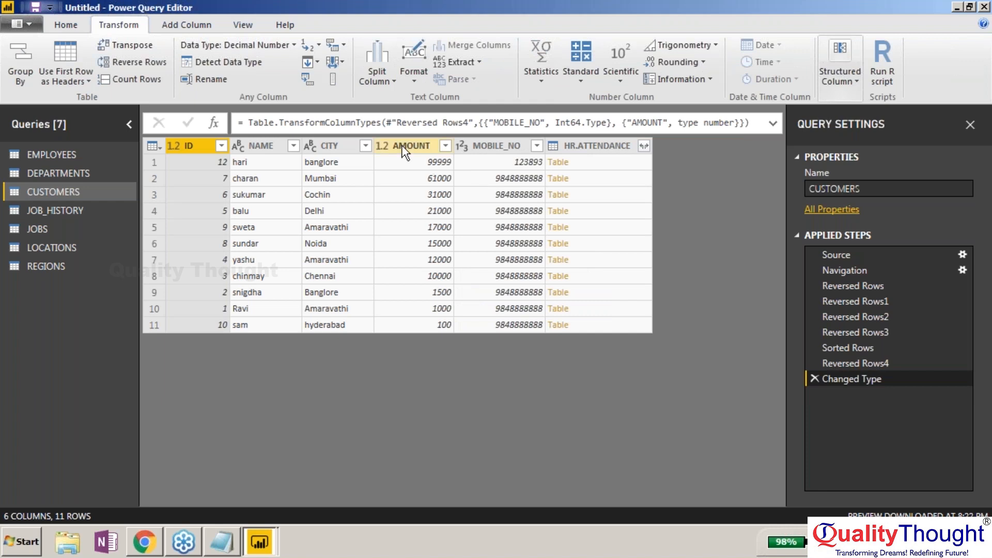
# Unpivot the CITY column into attribute and value columns, and delete the resulting applied step.
pyautogui.click(346, 148)
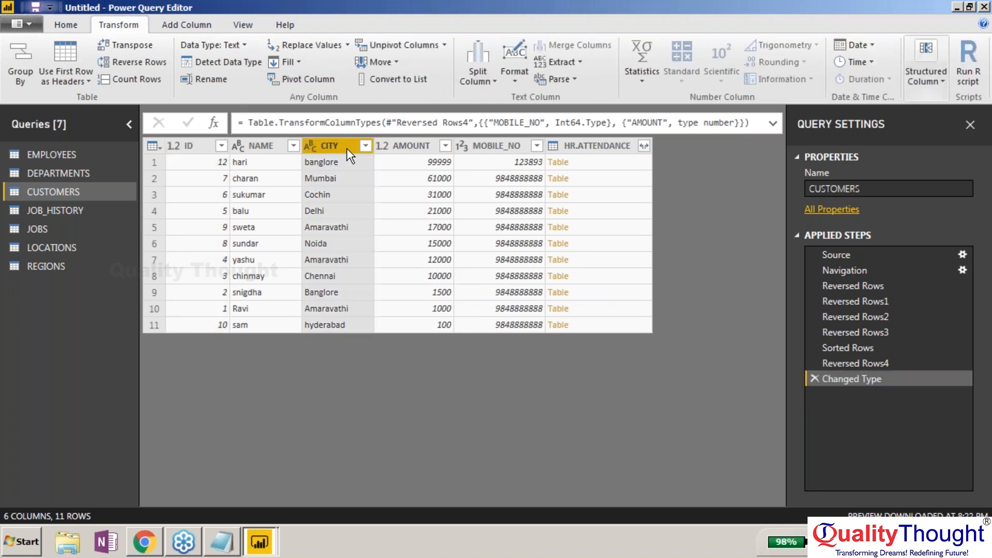
pyautogui.click(444, 45)
pyautogui.click(454, 62)
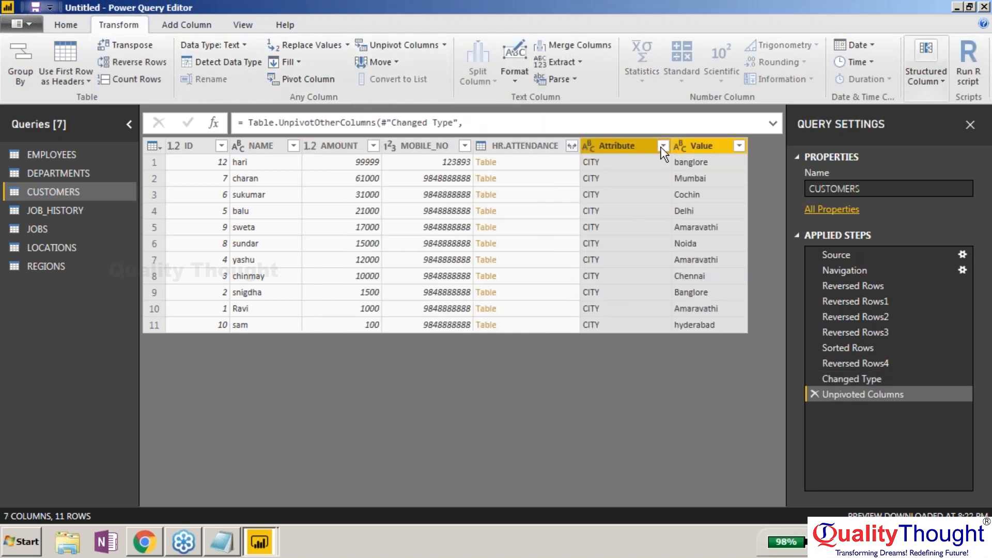
pyautogui.click(813, 394)
# Unpivot all columns other than ID, and delete the Unpivoted Other Columns step.
pyautogui.click(342, 45)
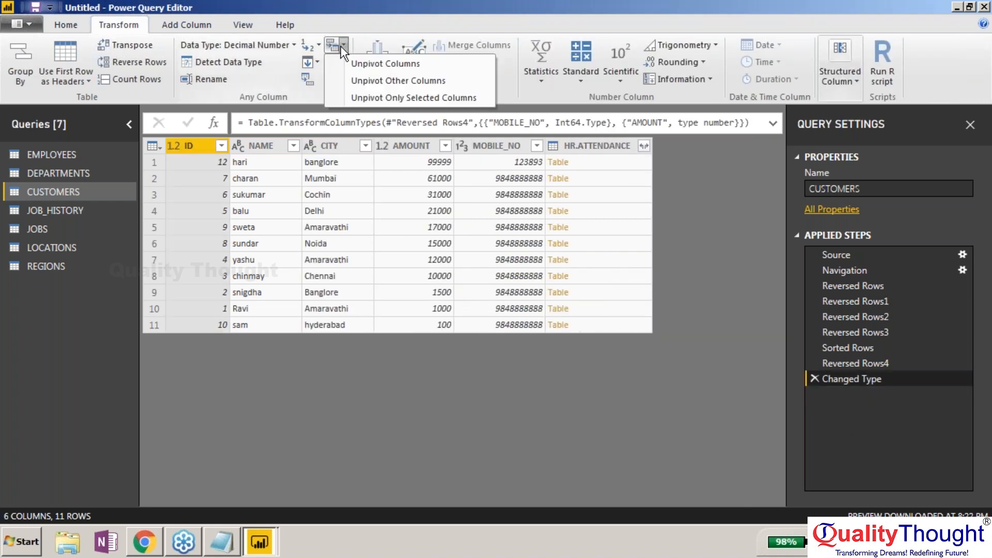
pyautogui.click(364, 80)
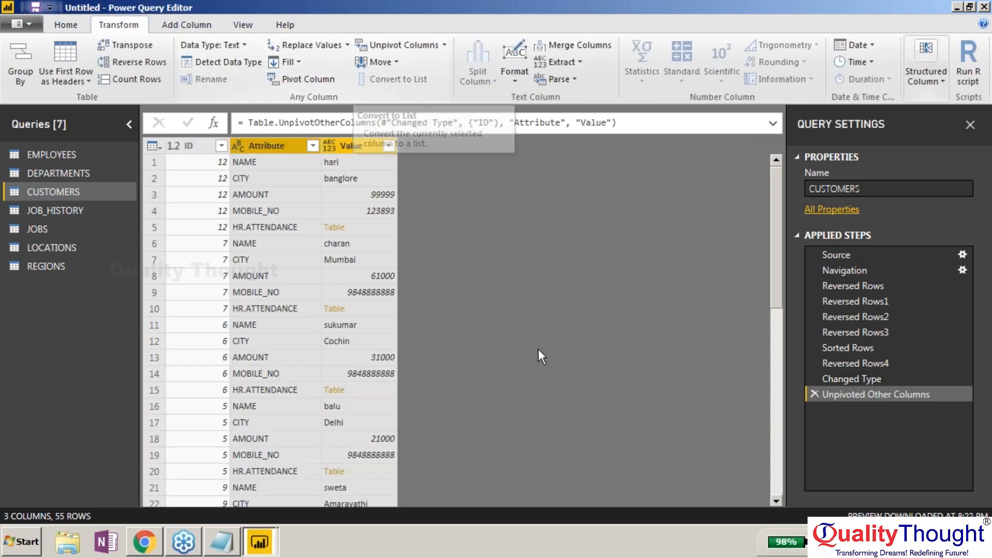
pyautogui.click(812, 394)
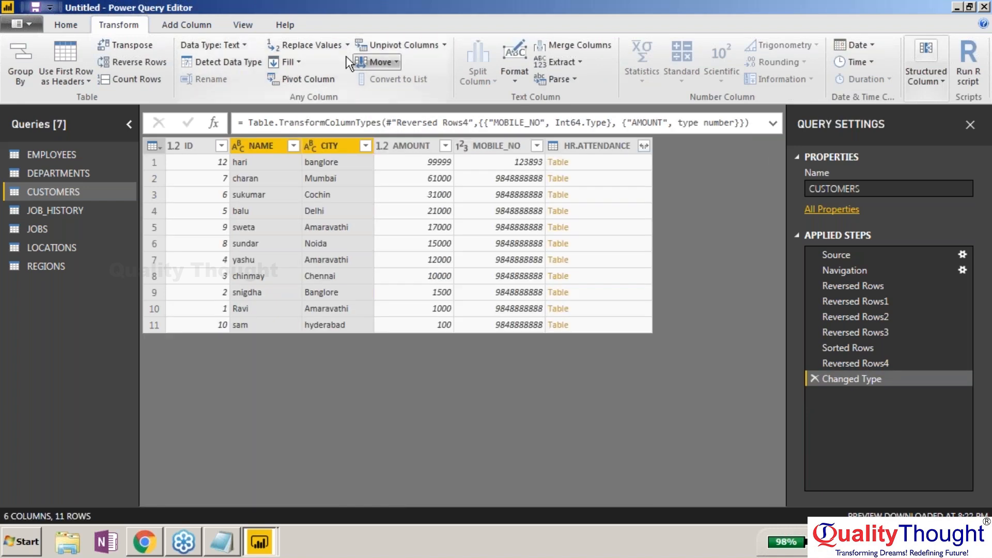
# Unpivot only the selected NAME and CITY columns, and delete the resulting applied step.
pyautogui.click(445, 45)
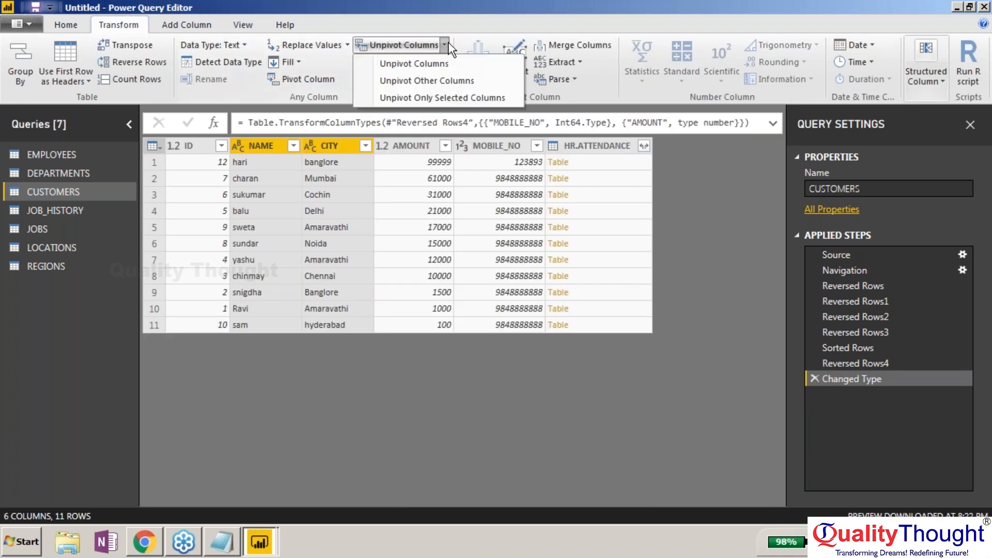
pyautogui.click(468, 98)
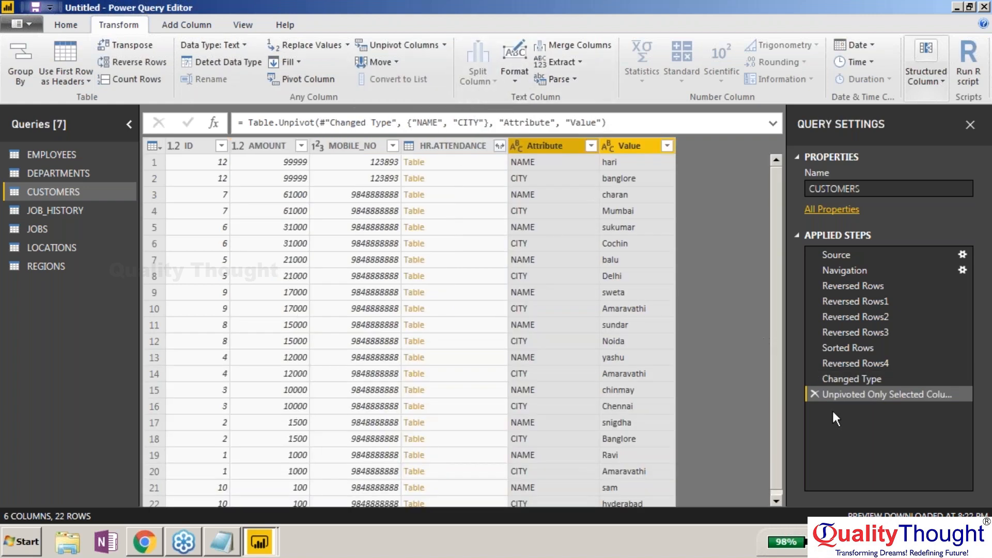
pyautogui.click(814, 394)
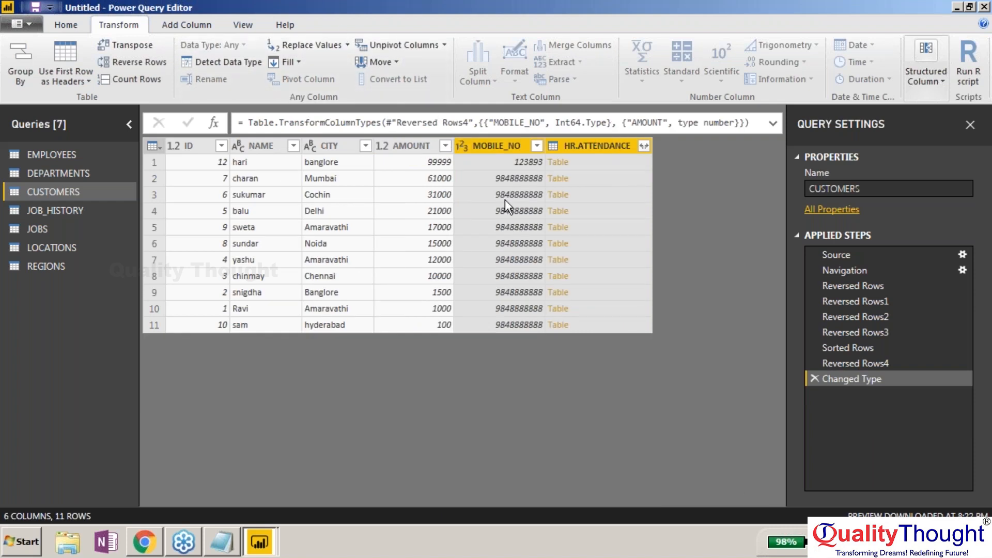
# Move the AMOUNT column one place left, before CITY, and move it back one place right.
pyautogui.click(404, 164)
pyautogui.click(388, 144)
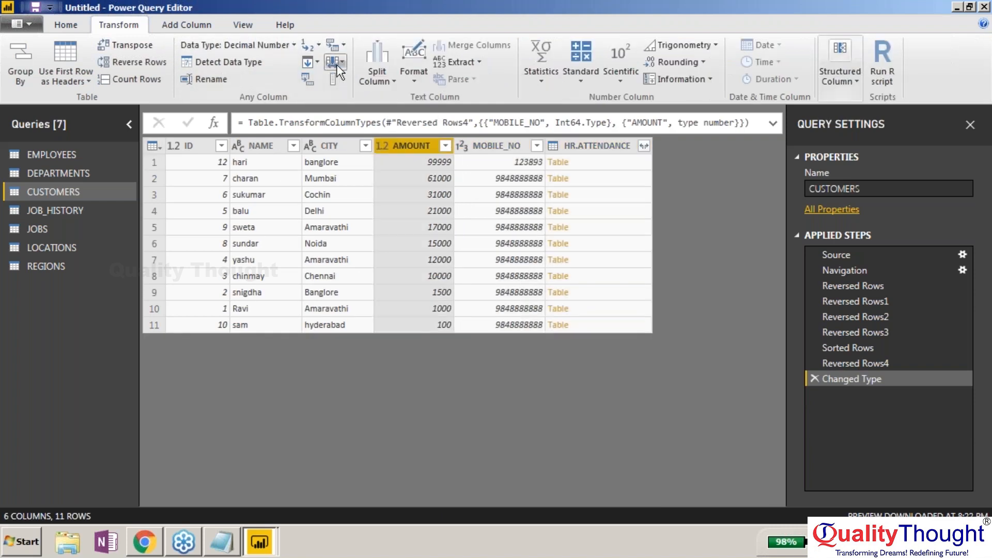
pyautogui.click(342, 62)
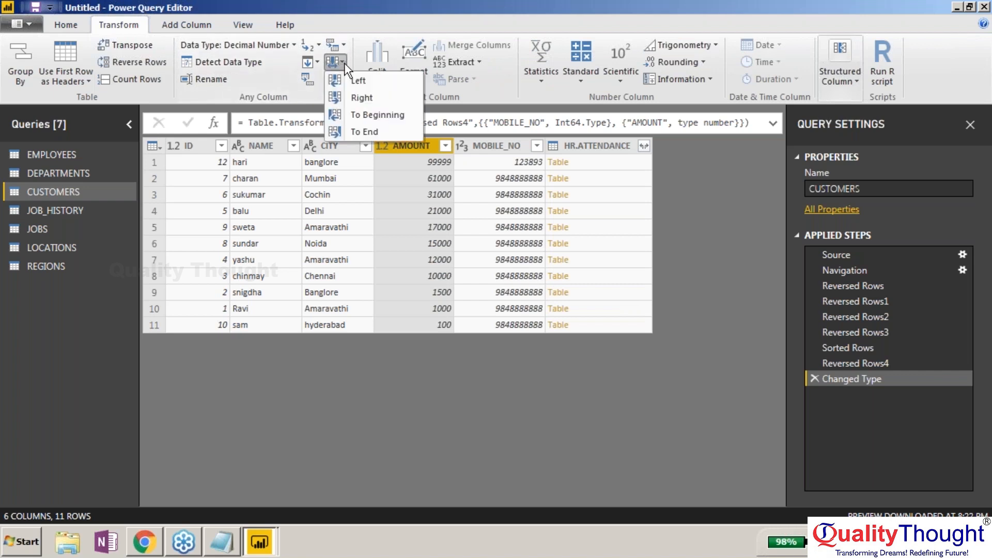
pyautogui.click(360, 80)
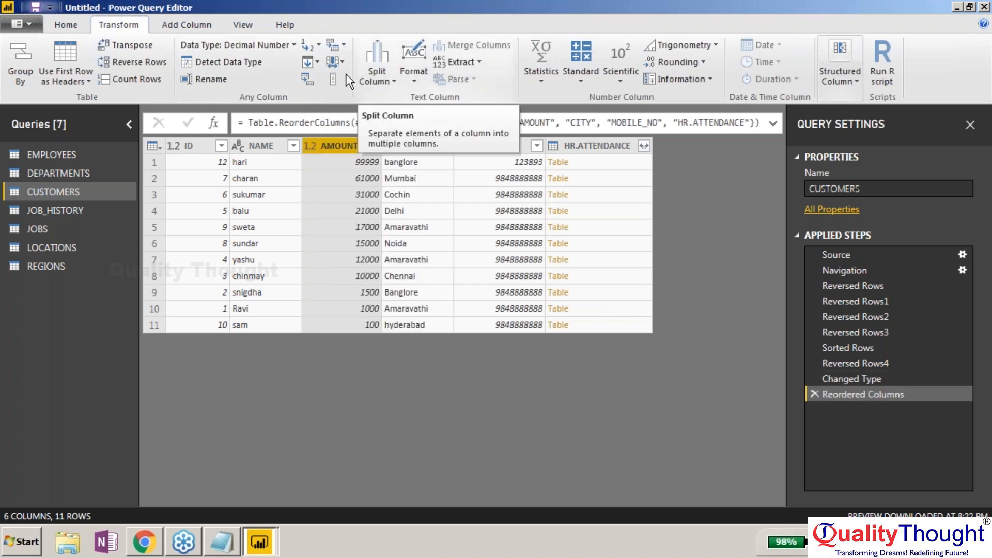
pyautogui.click(339, 68)
pyautogui.click(362, 93)
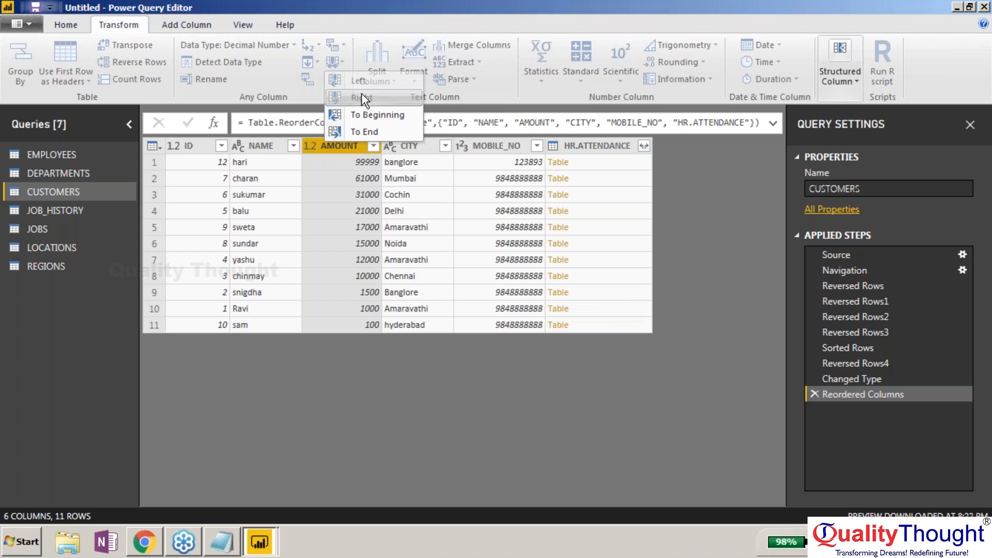
# Swap the MOBILE_NO and HR.ATTENDANCE columns and restore their order, and select the HR.ATTENDANCE column.
pyautogui.moveTo(481, 146); pyautogui.dragTo(581, 144)
pyautogui.moveTo(512, 145); pyautogui.dragTo(599, 156)
pyautogui.click(600, 164)
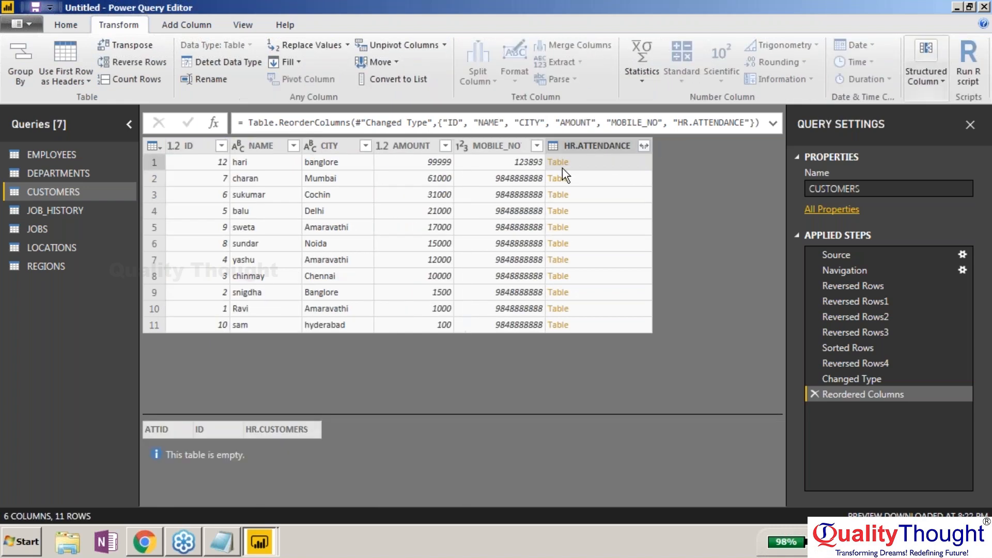
pyautogui.click(597, 148)
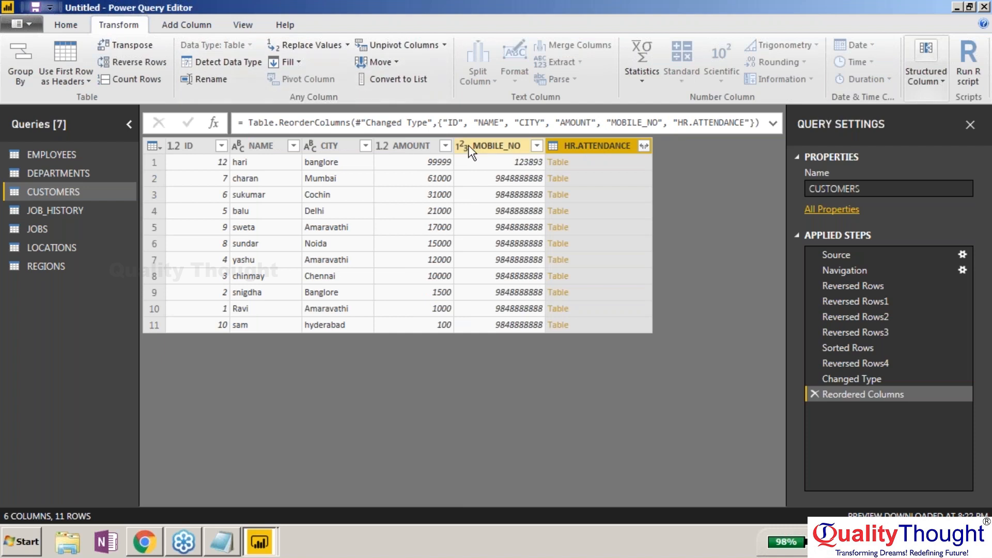
pyautogui.click(494, 179)
pyautogui.click(466, 150)
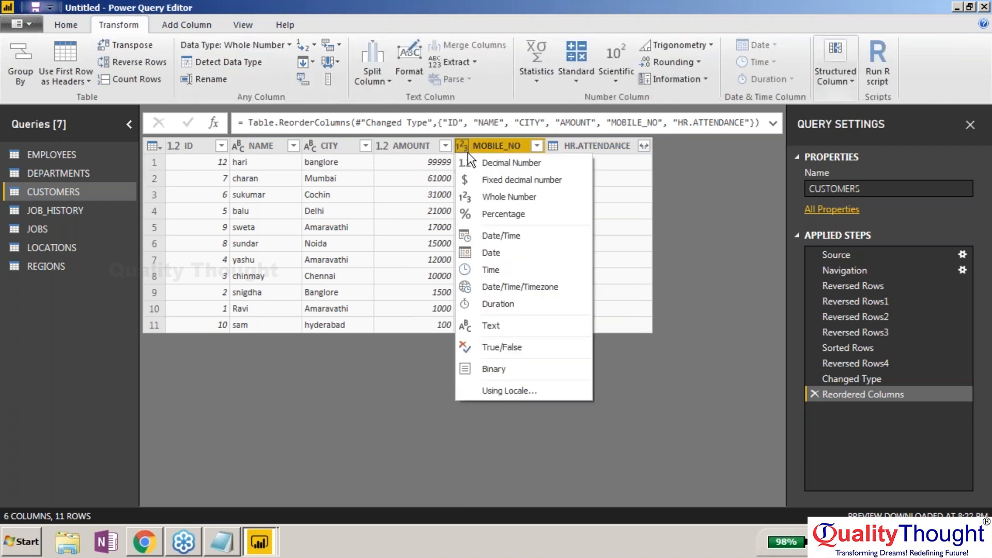
pyautogui.click(488, 149)
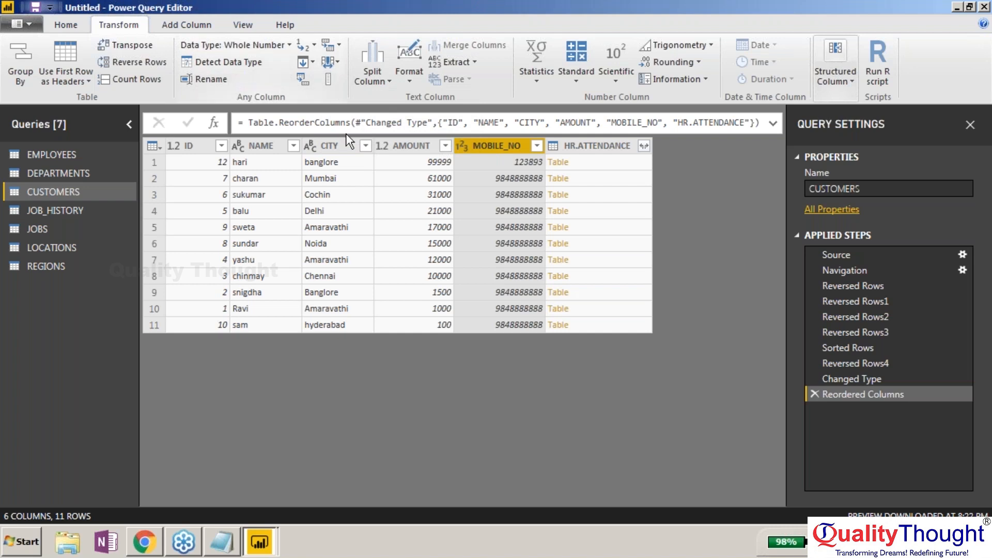
# Convert the CITY column to a list, and delete the resulting CITY applied step.
pyautogui.click(340, 146)
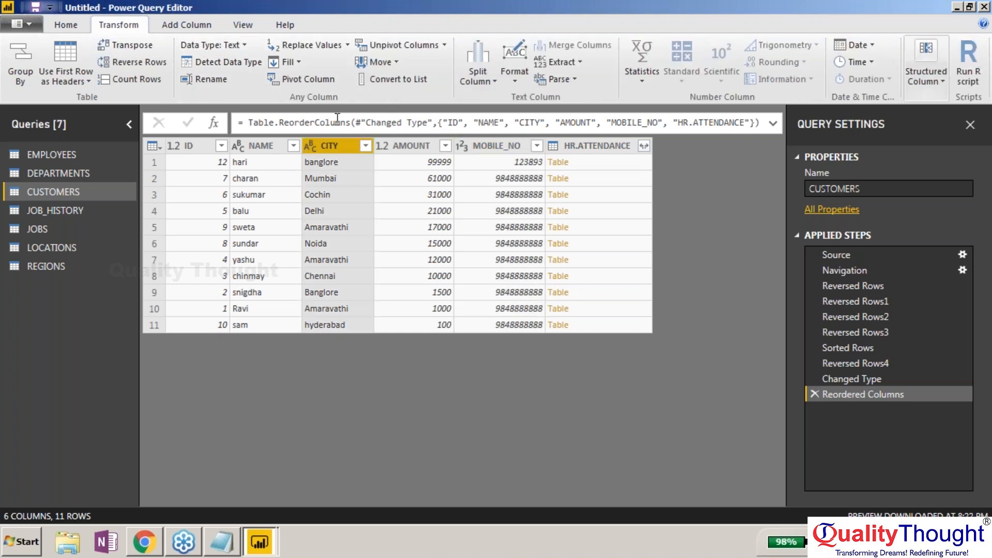
pyautogui.click(390, 82)
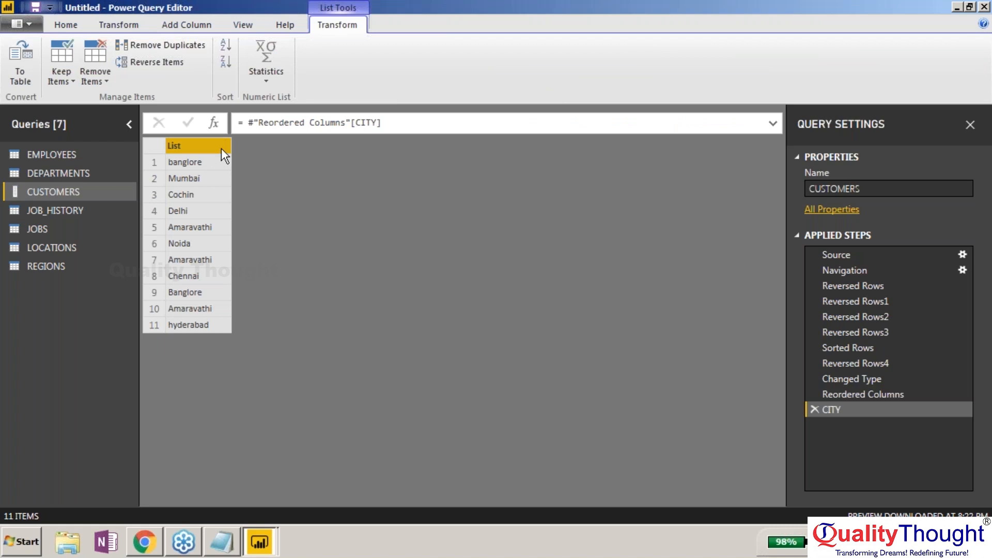
pyautogui.click(814, 409)
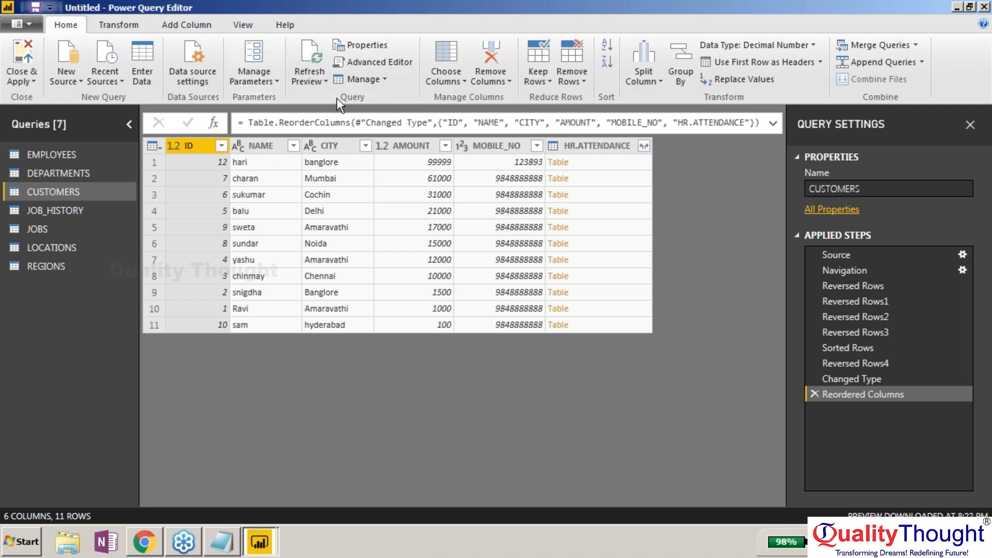
# Trim leading and trailing whitespace from the text values in the CITY column.
pyautogui.click(131, 26)
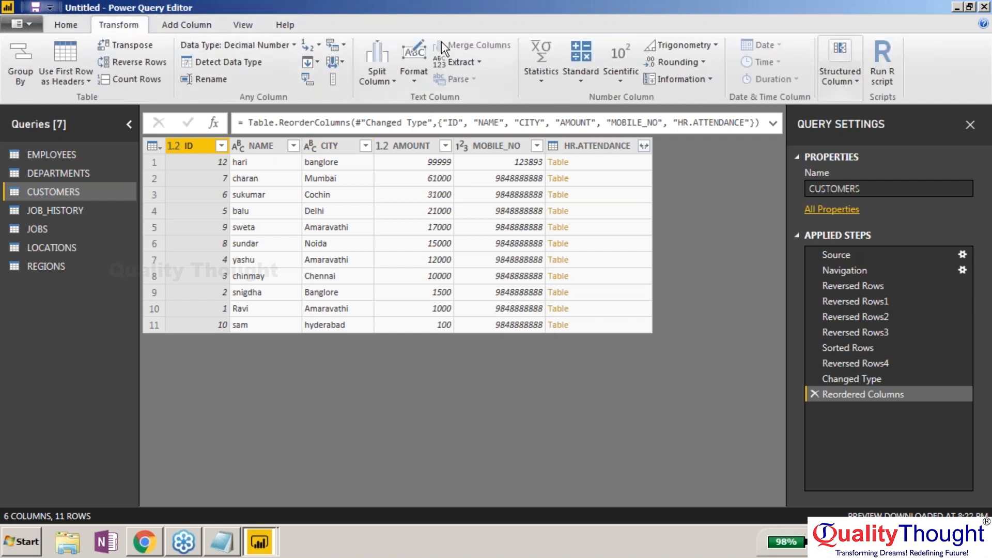
pyautogui.click(416, 77)
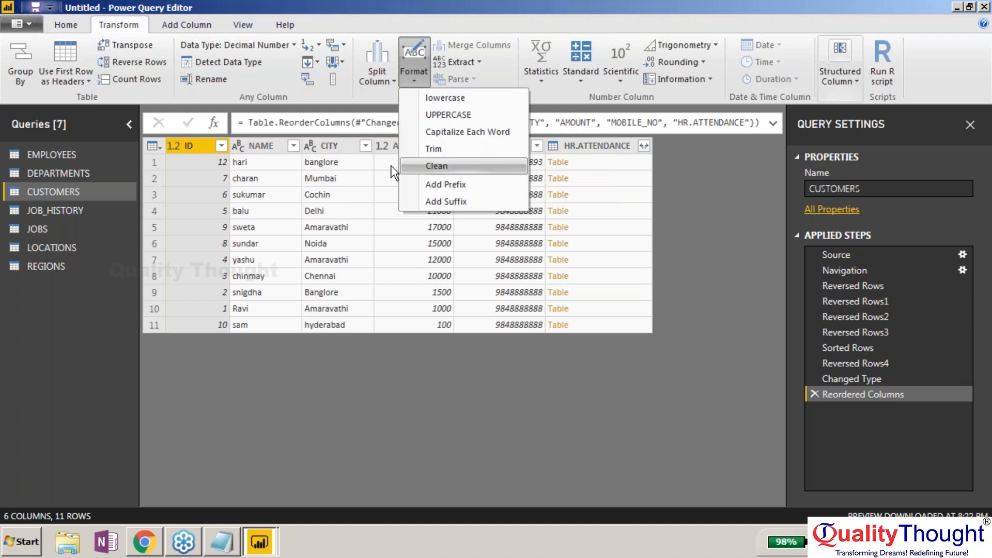
pyautogui.click(365, 164)
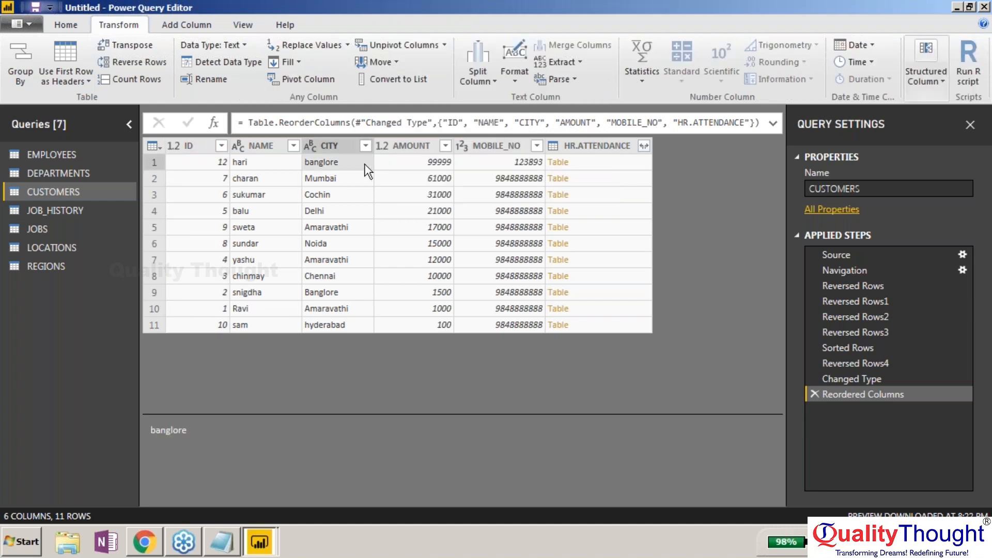
pyautogui.click(330, 146)
pyautogui.click(514, 62)
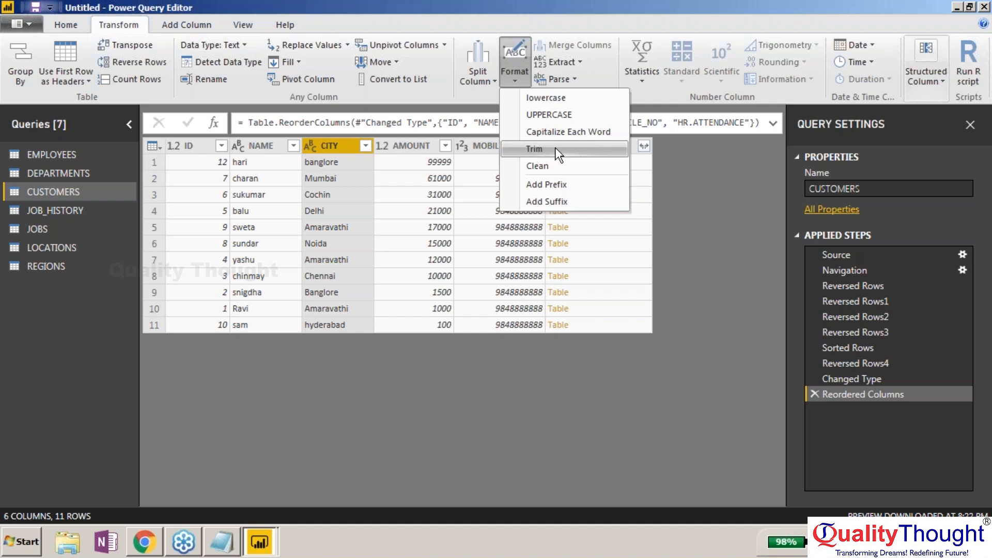
pyautogui.click(555, 147)
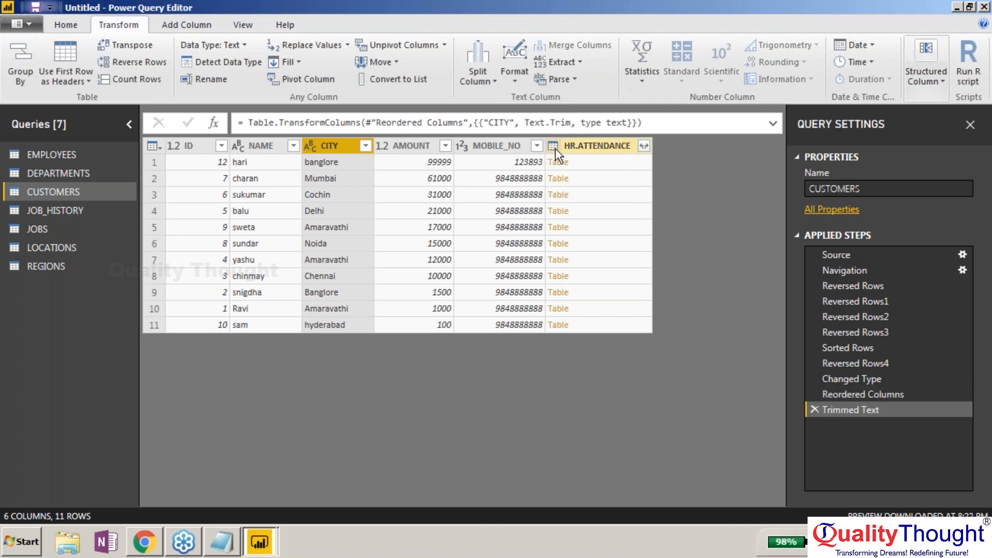
pyautogui.click(373, 237)
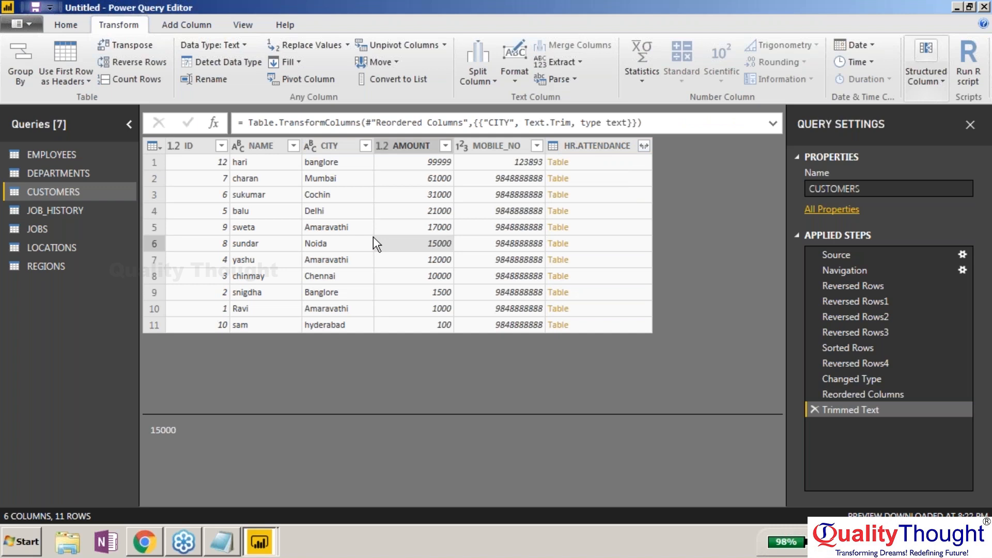
# Capitalize each word in the CITY column and in the NAME column.
pyautogui.click(346, 165)
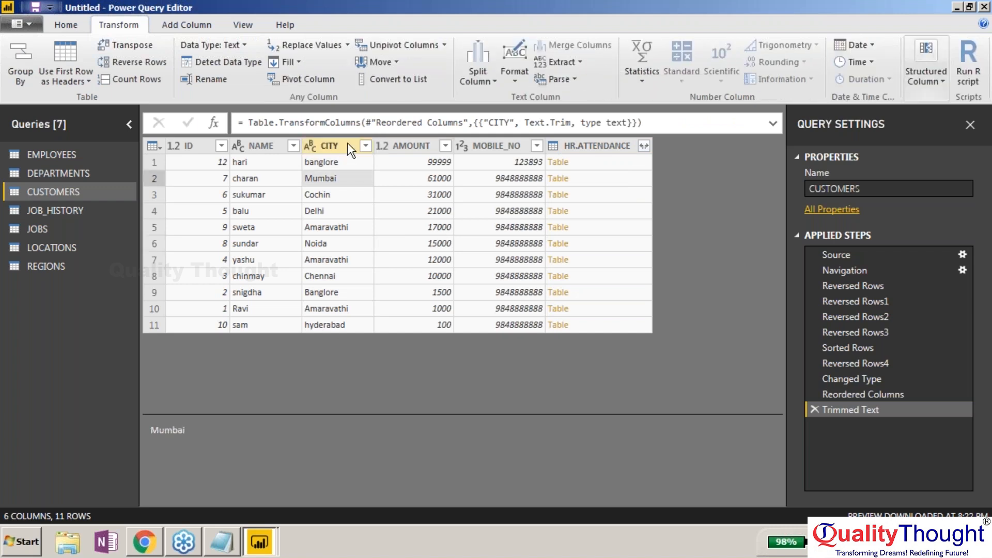
pyautogui.click(329, 145)
pyautogui.click(477, 72)
pyautogui.click(513, 78)
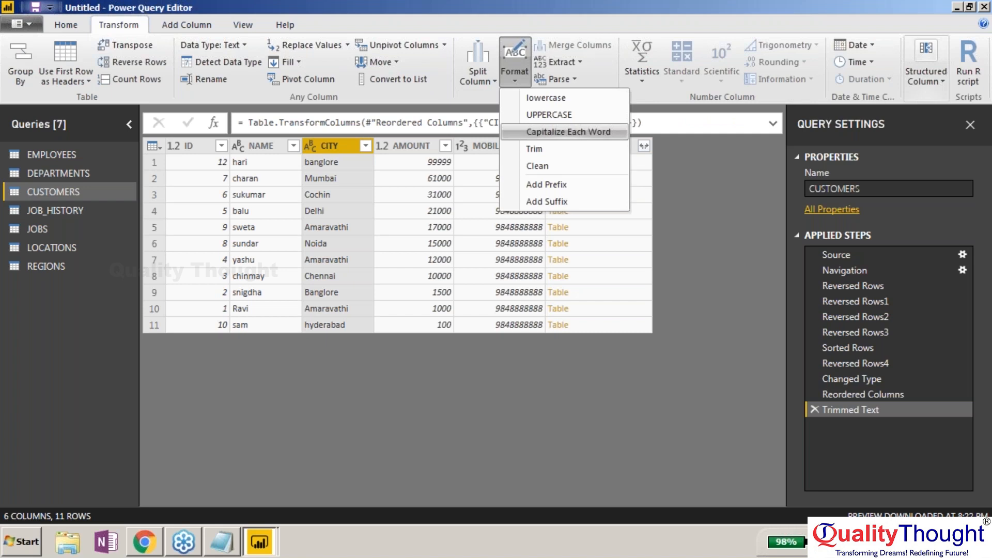
pyautogui.click(569, 132)
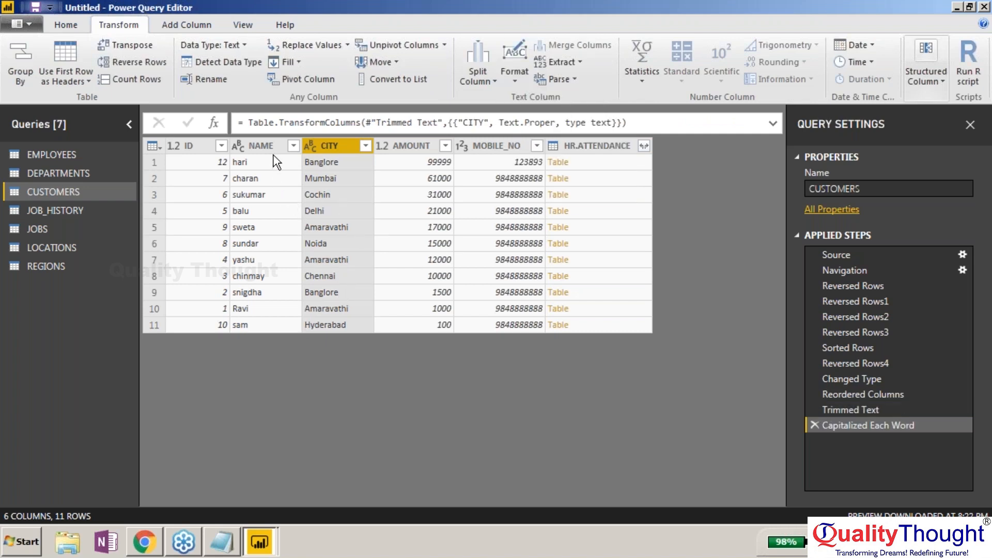
pyautogui.click(261, 145)
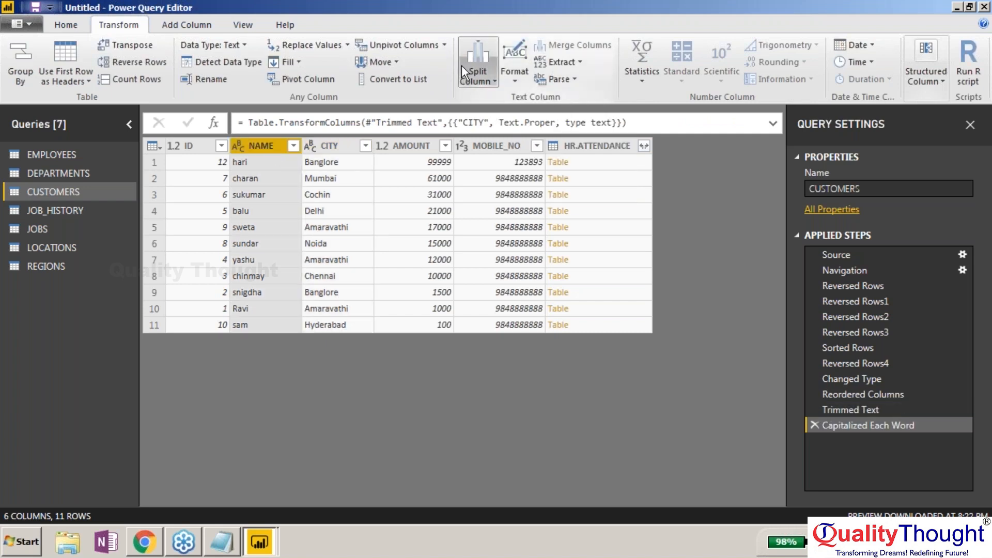
pyautogui.click(522, 79)
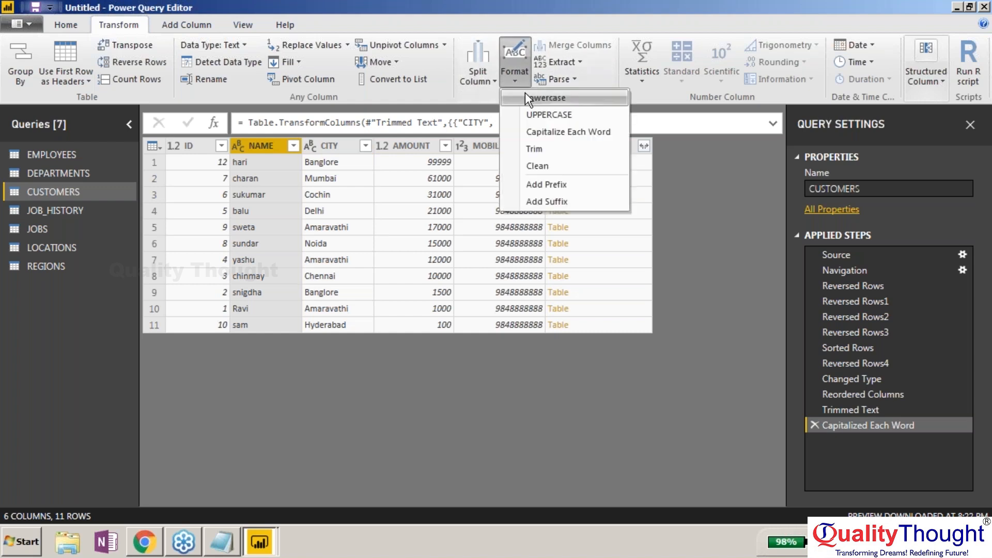
pyautogui.click(539, 134)
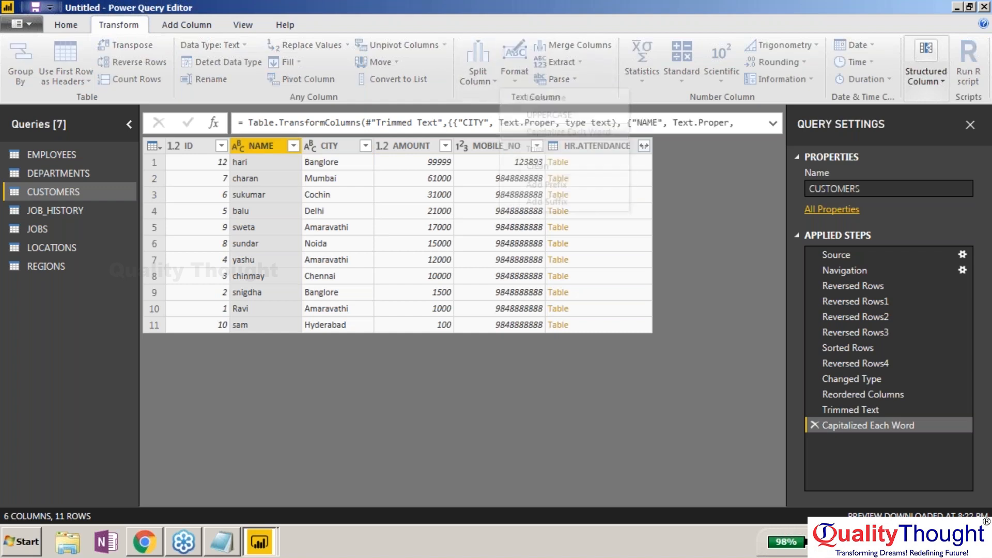
pyautogui.click(436, 179)
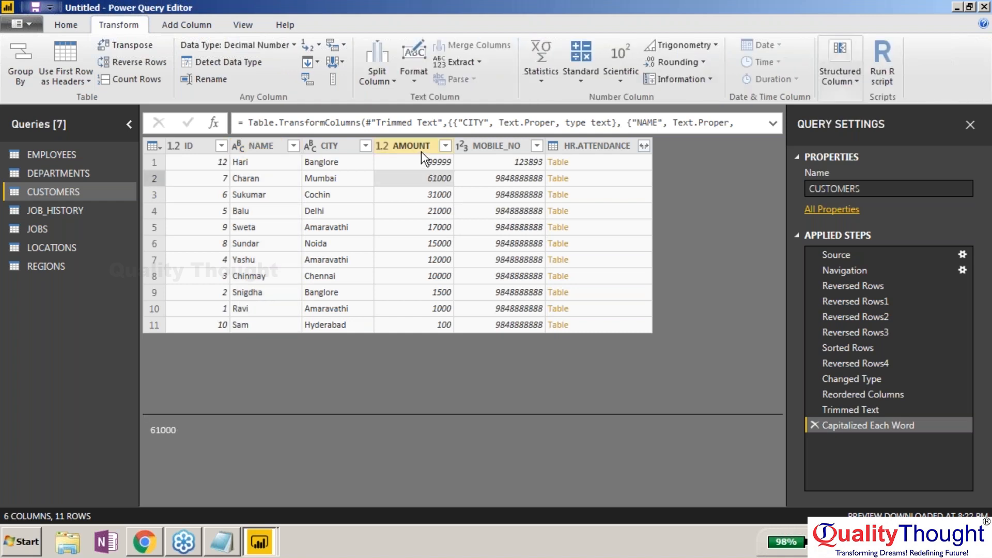
pyautogui.click(414, 78)
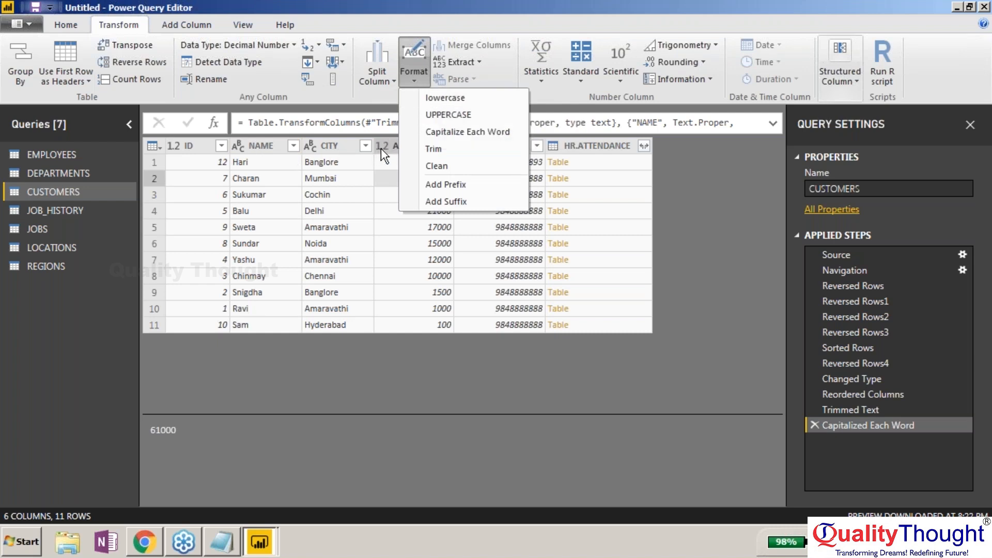
pyautogui.click(396, 144)
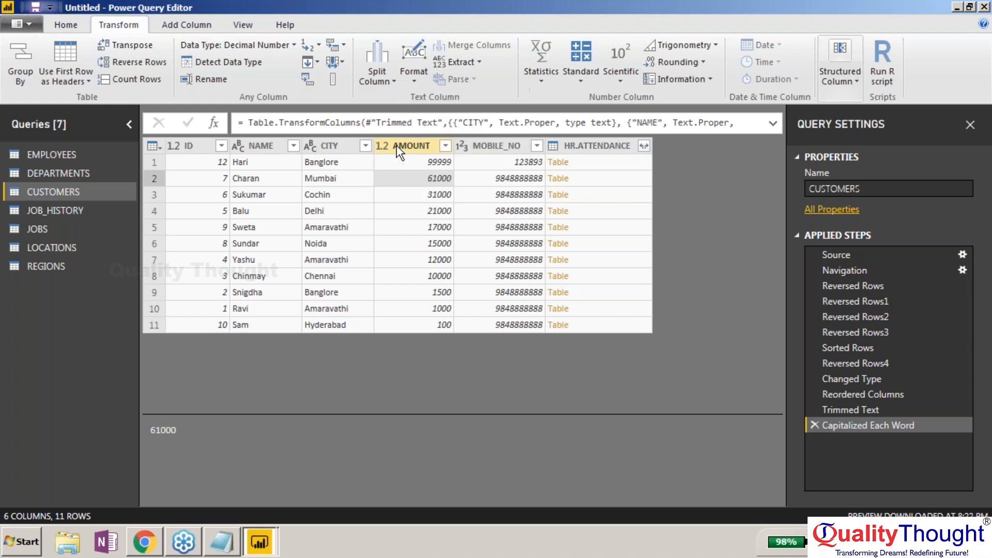
pyautogui.click(501, 149)
pyautogui.keyDown('ctrl'); pyautogui.click(427, 146); pyautogui.keyUp('ctrl')
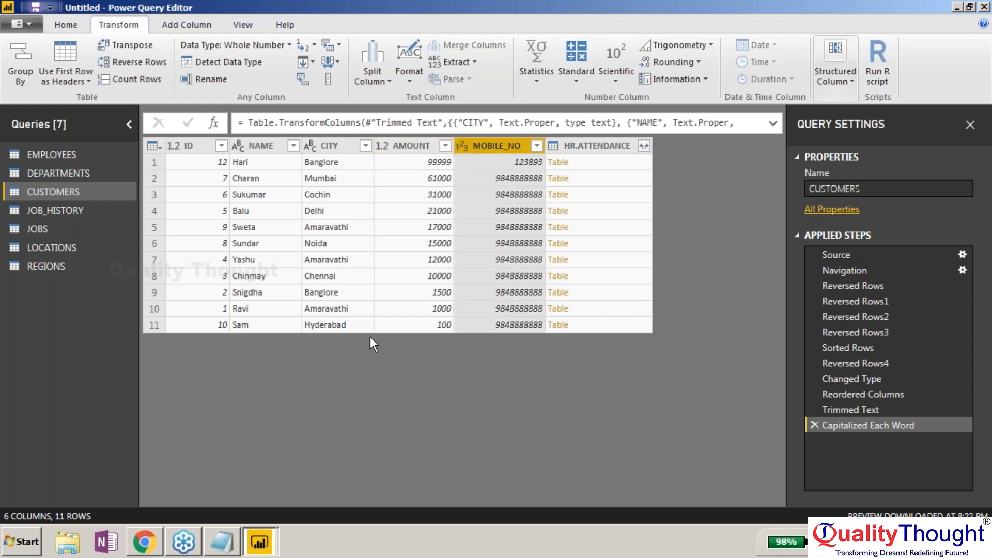
pyautogui.hotkey('ctrl', 'a')
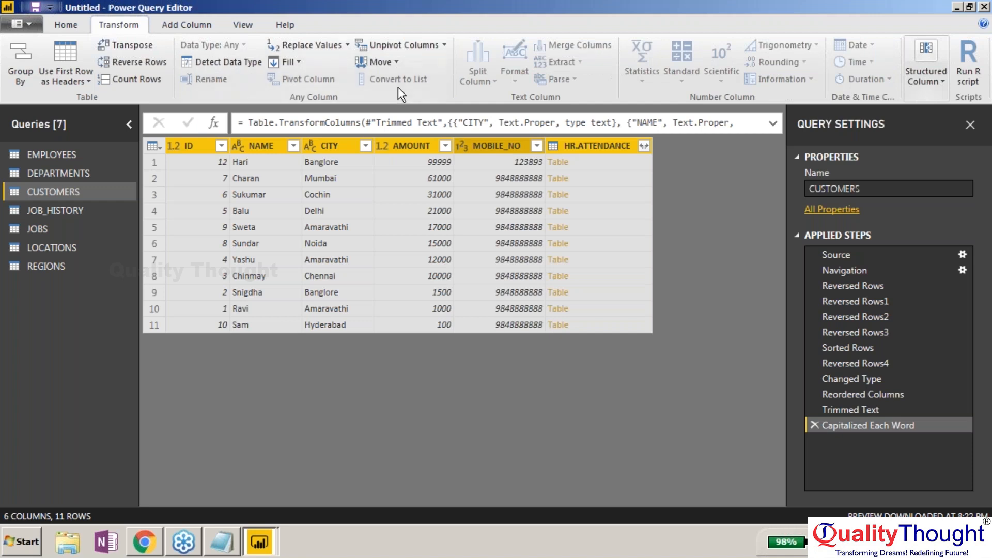
pyautogui.click(254, 146)
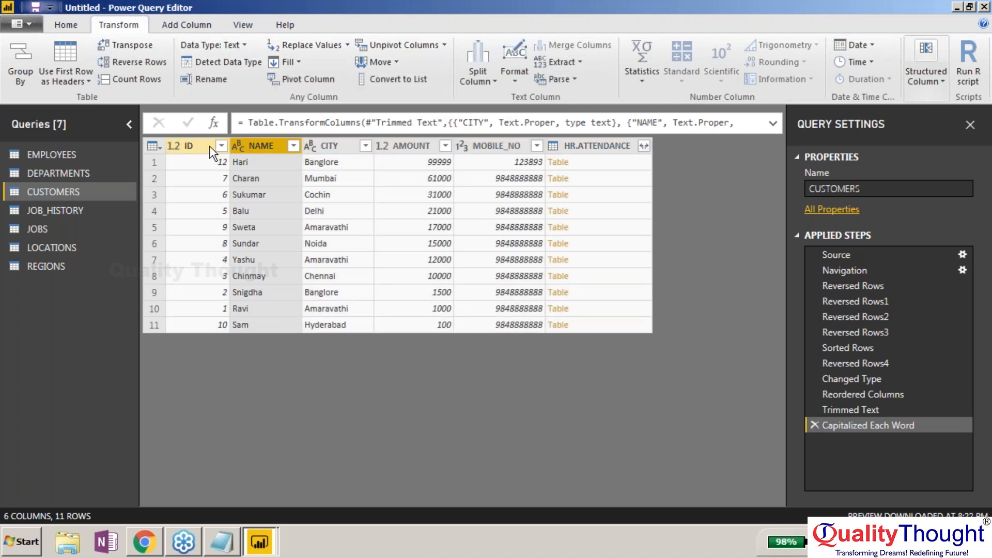
pyautogui.click(201, 145)
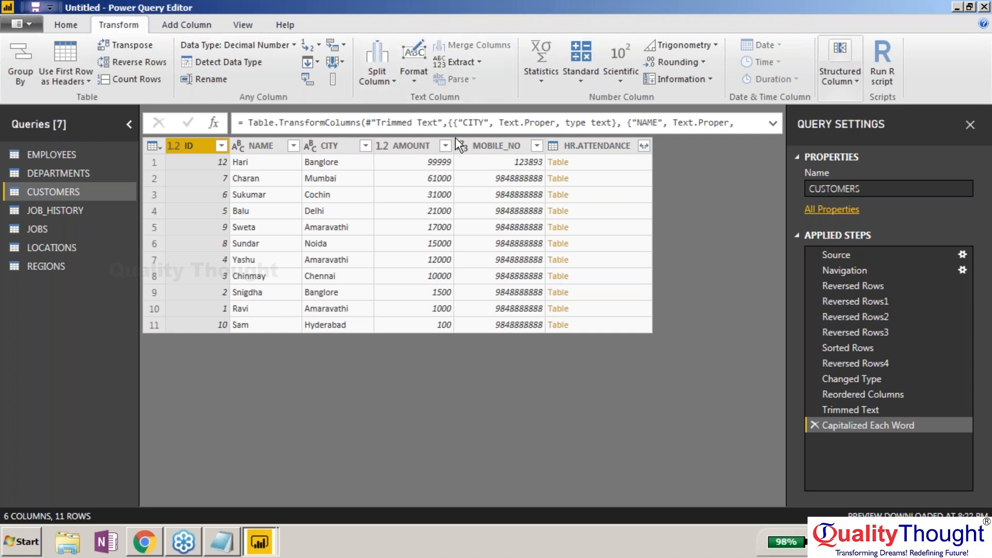
pyautogui.click(474, 146)
# Apply the Clean text format to the AMOUNT column and to the MOBILE_NO column.
pyautogui.click(411, 146)
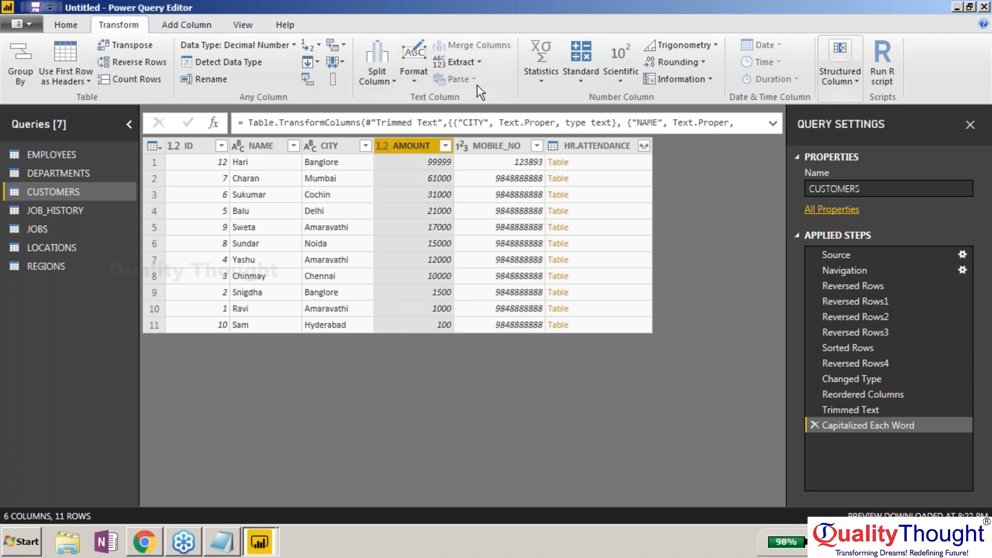
pyautogui.click(413, 73)
pyautogui.click(439, 165)
pyautogui.click(477, 145)
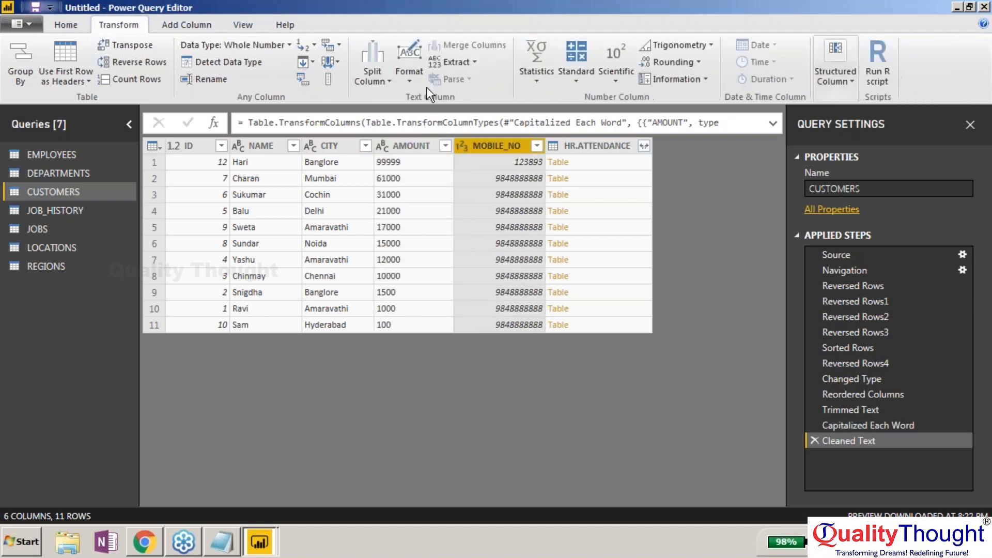
pyautogui.click(412, 76)
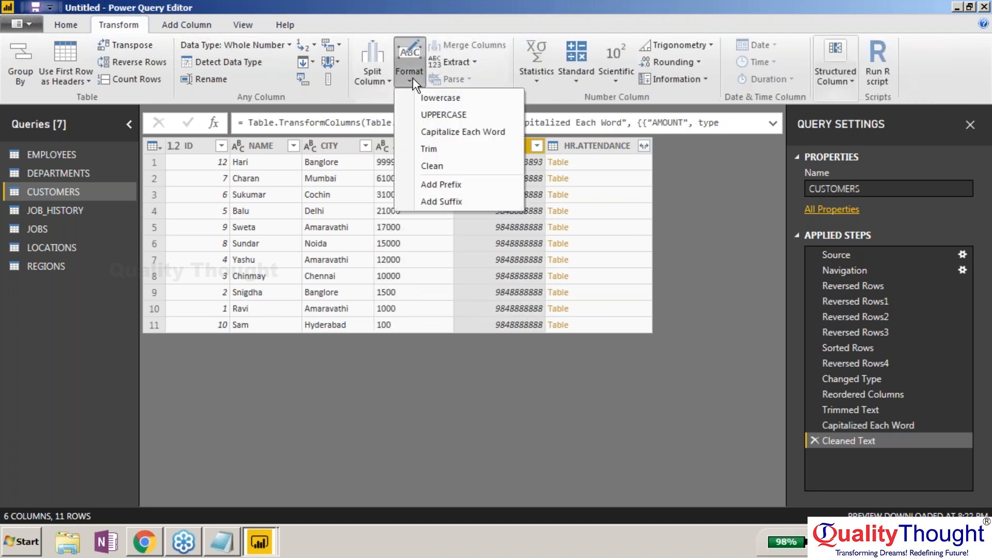
pyautogui.click(448, 163)
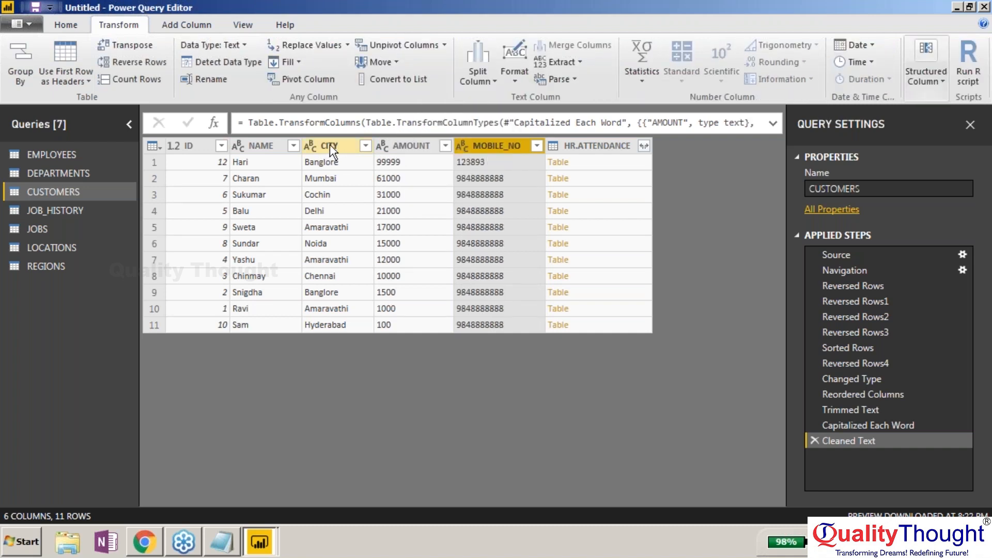
# Apply the Clean text format to the ID column as well.
pyautogui.click(261, 146)
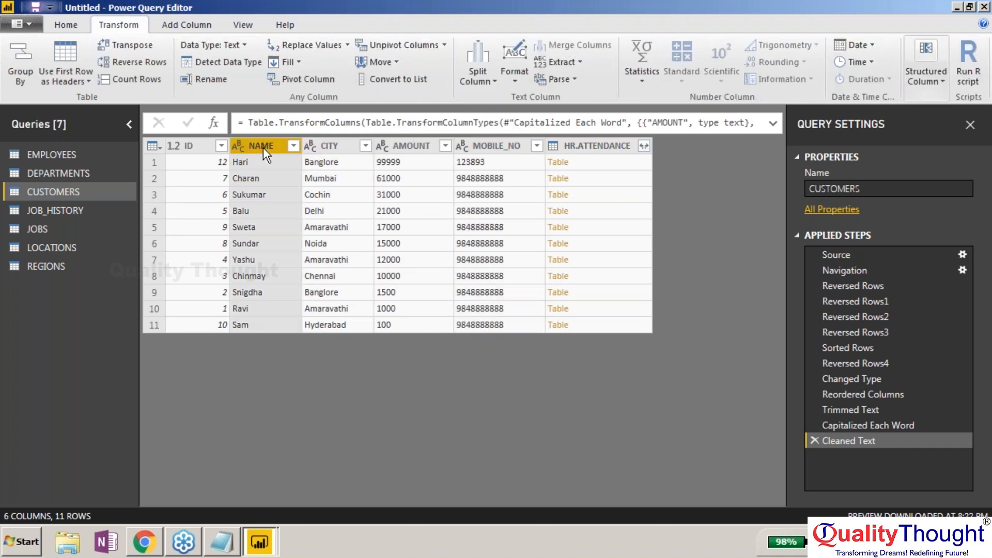
pyautogui.click(207, 150)
pyautogui.click(414, 62)
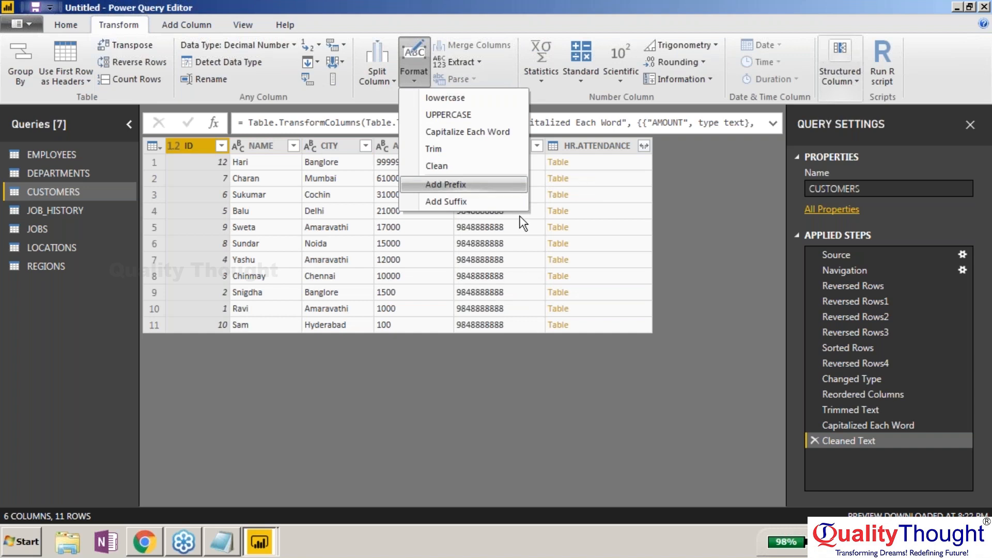
pyautogui.click(439, 168)
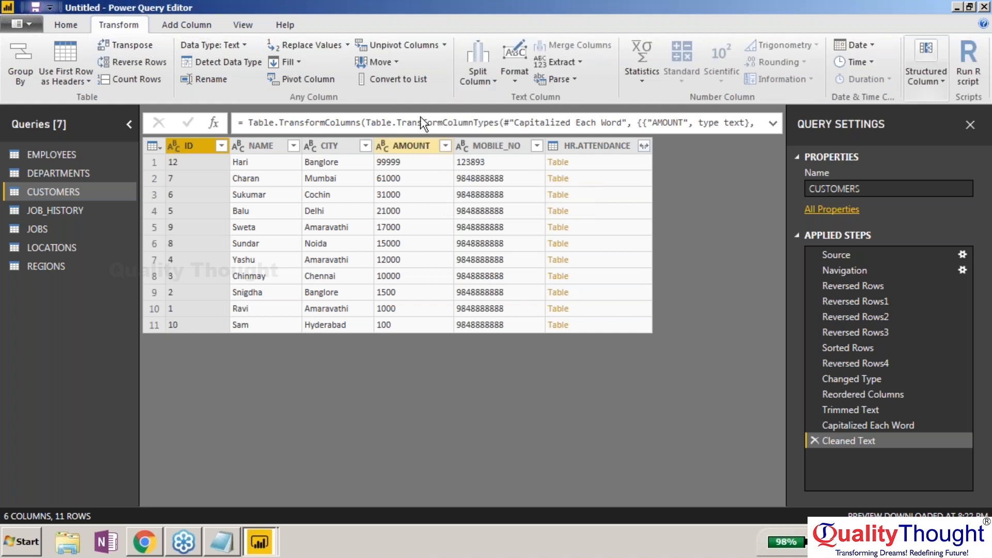
# Add a double quotation mark (") as a prefix to every value in the ID column.
pyautogui.click(511, 72)
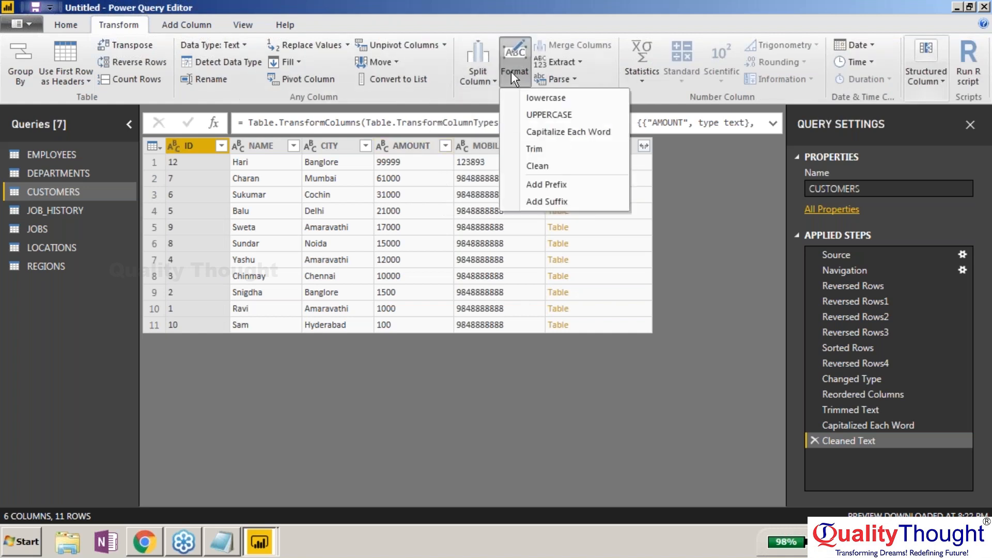
pyautogui.click(566, 187)
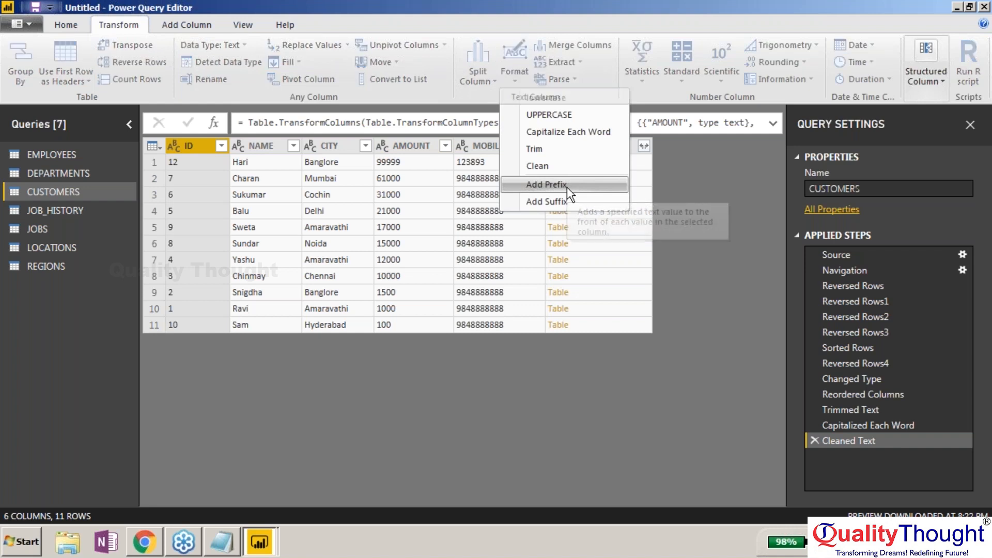
pyautogui.write("'")
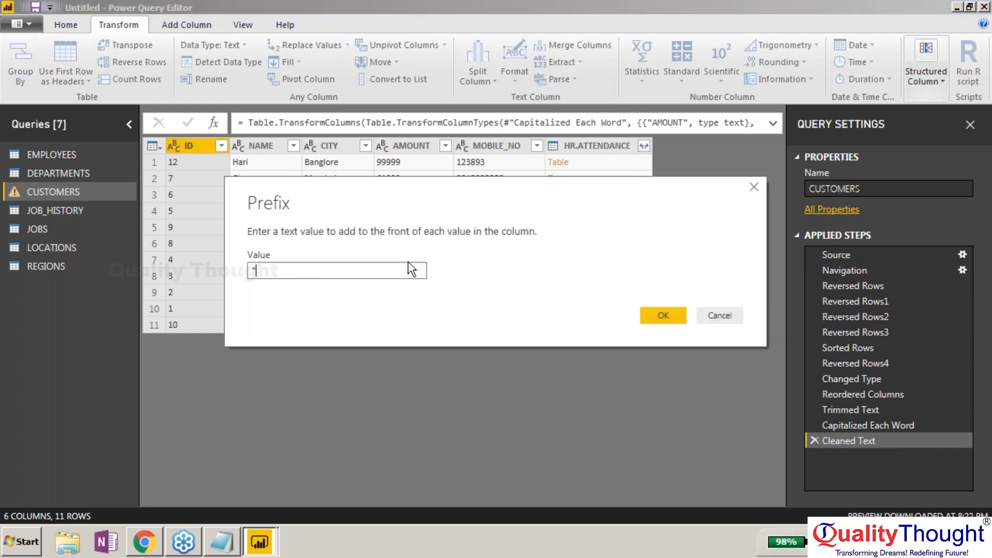
pyautogui.click(660, 321)
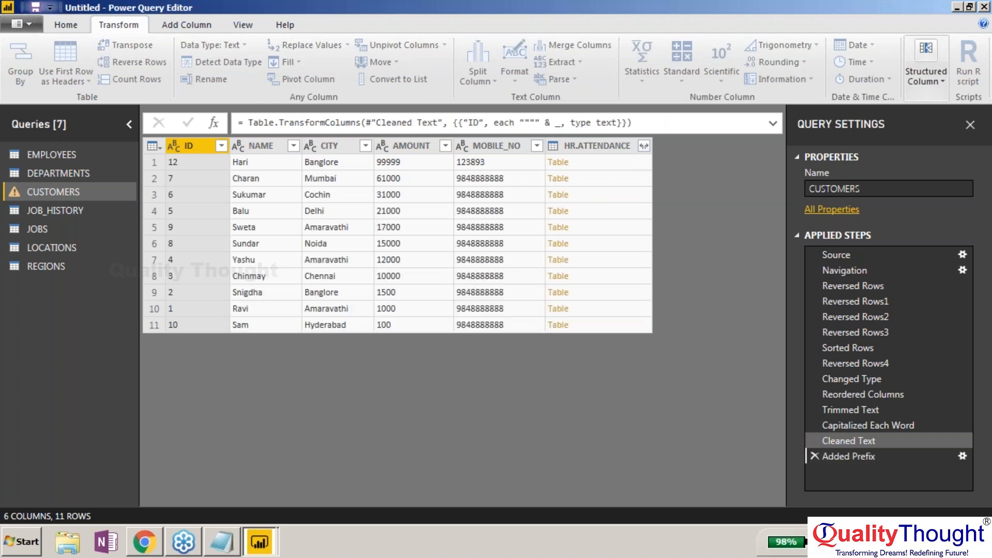
# Clean the ID column again and add a double quotation mark (") as a suffix to every value in it.
pyautogui.click(511, 72)
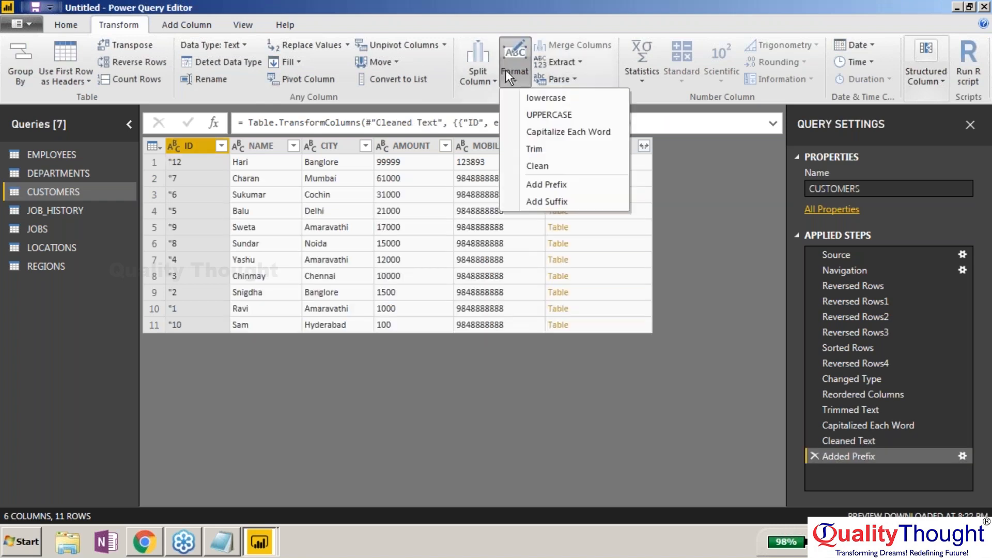
pyautogui.click(538, 166)
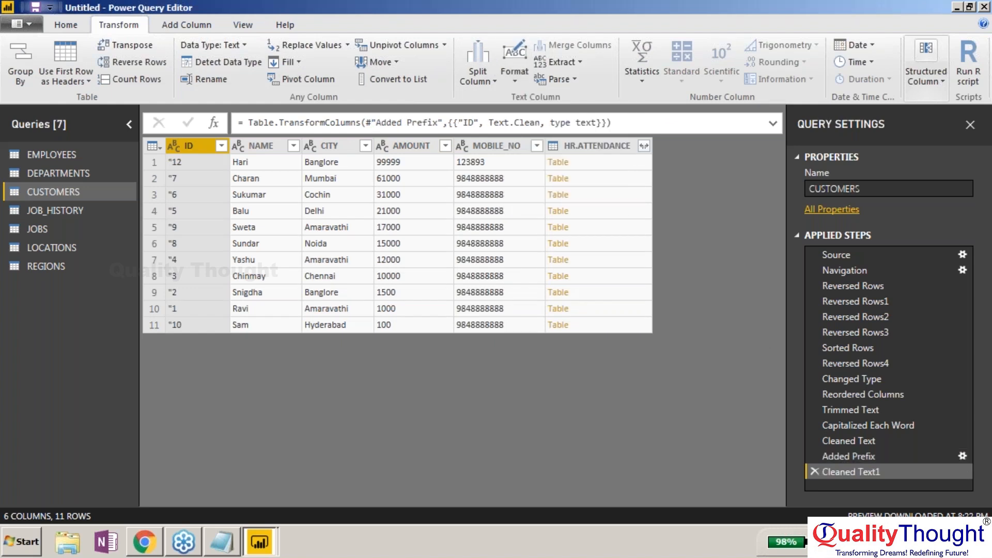
pyautogui.click(514, 67)
pyautogui.click(570, 184)
pyautogui.write('"')
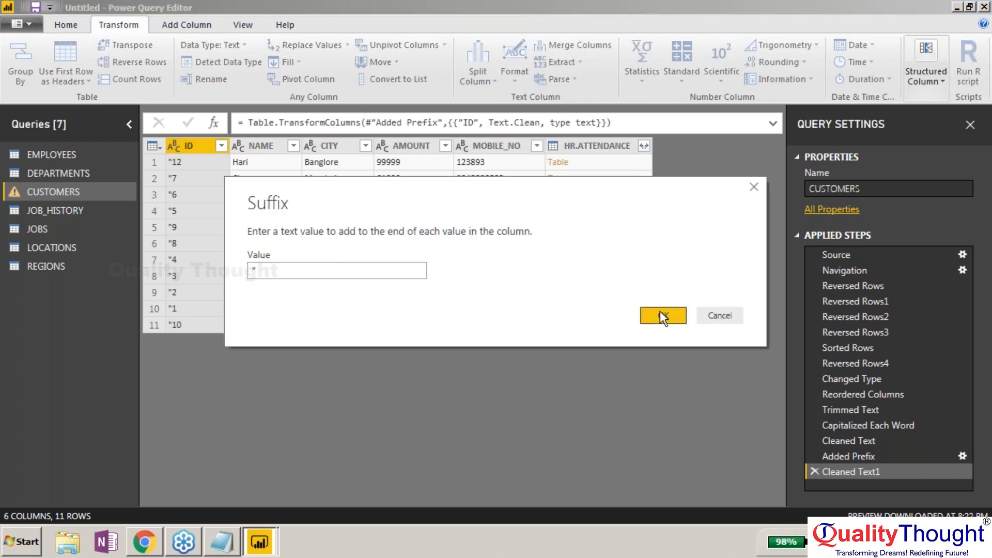
pyautogui.click(659, 311)
pyautogui.click(231, 163)
pyautogui.click(222, 161)
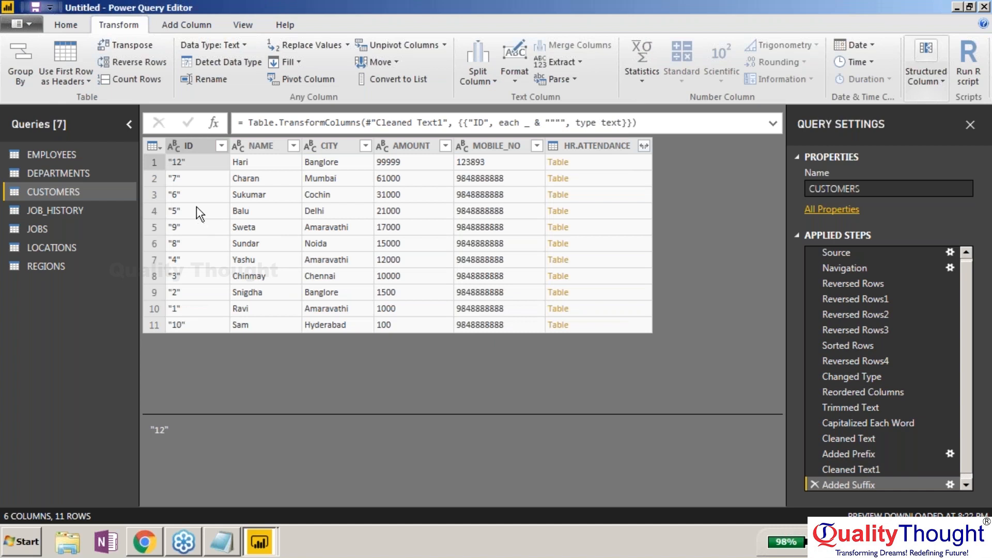
pyautogui.click(196, 208)
pyautogui.click(191, 148)
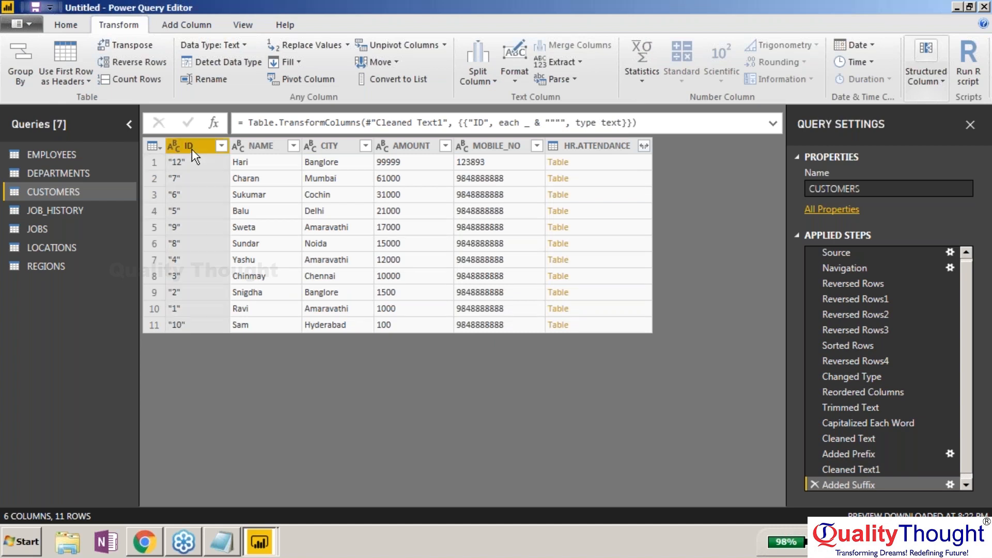
pyautogui.click(517, 74)
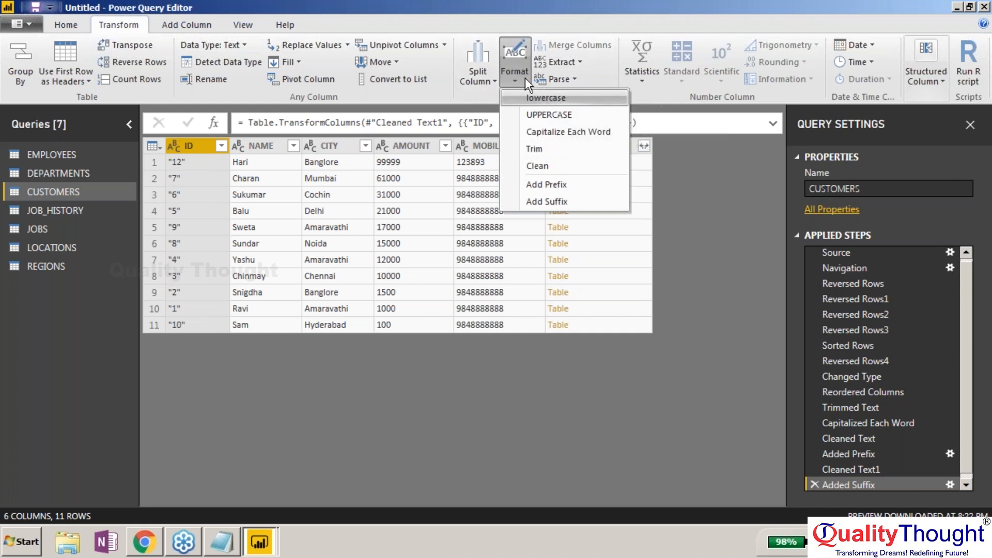
pyautogui.click(504, 60)
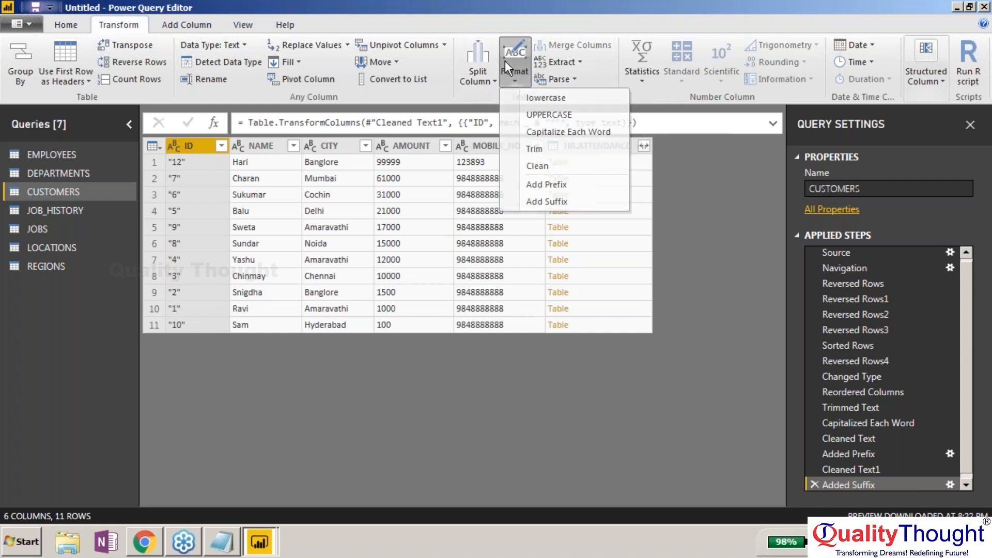
pyautogui.click(568, 63)
pyautogui.click(566, 8)
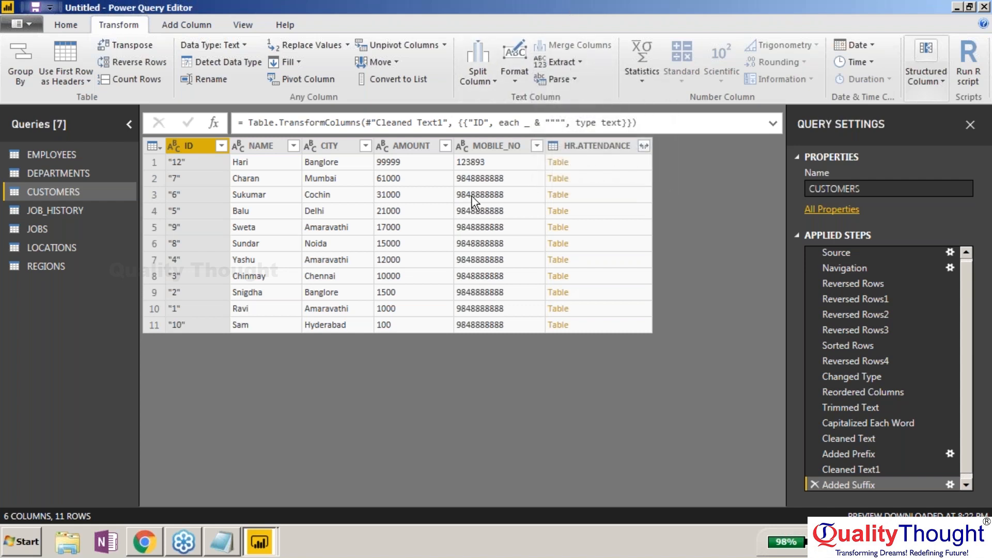
pyautogui.click(473, 151)
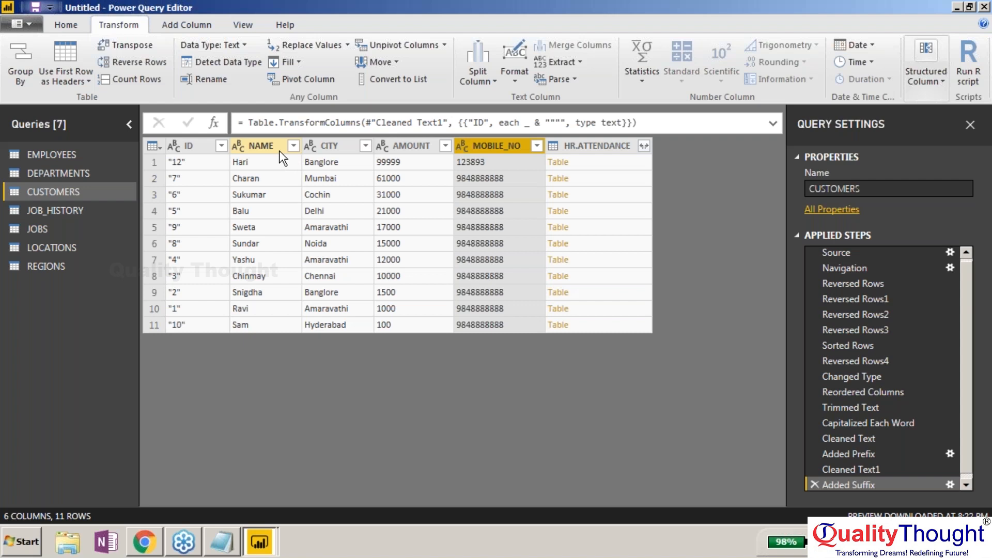
# Set up a merge of the CITY and ID columns, CITY first, with Tab as the separator.
pyautogui.click(330, 147)
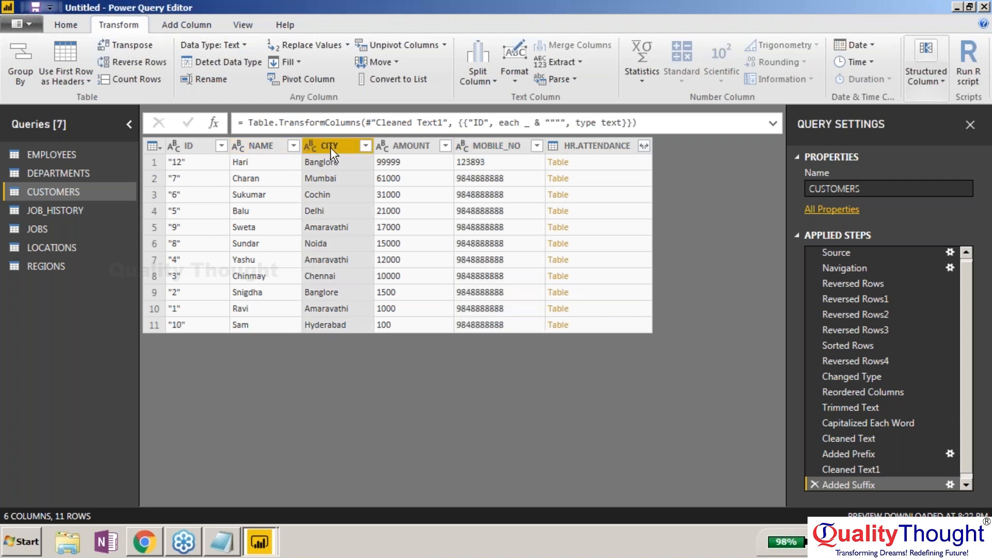
pyautogui.keyDown('ctrl'); pyautogui.click(200, 150); pyautogui.keyUp('ctrl')
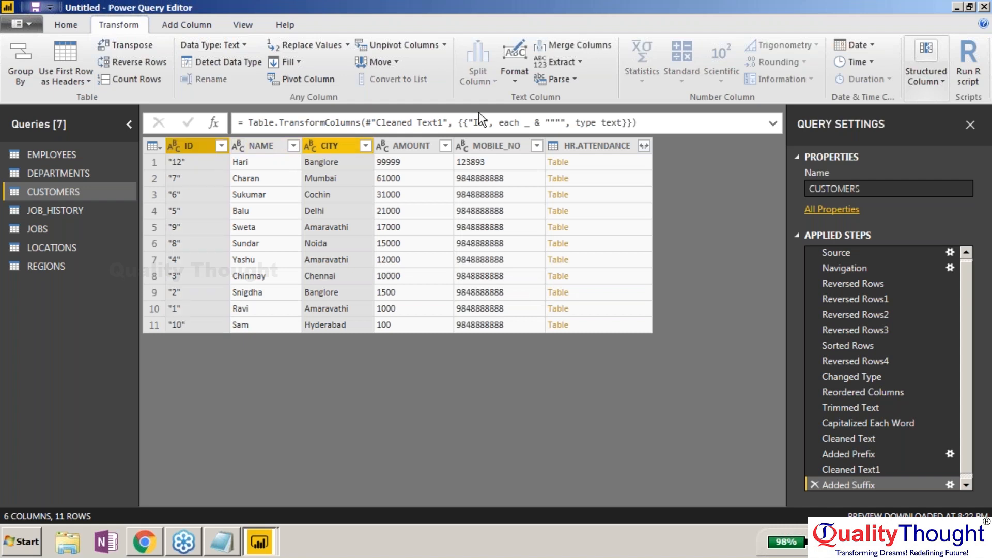
pyautogui.click(568, 49)
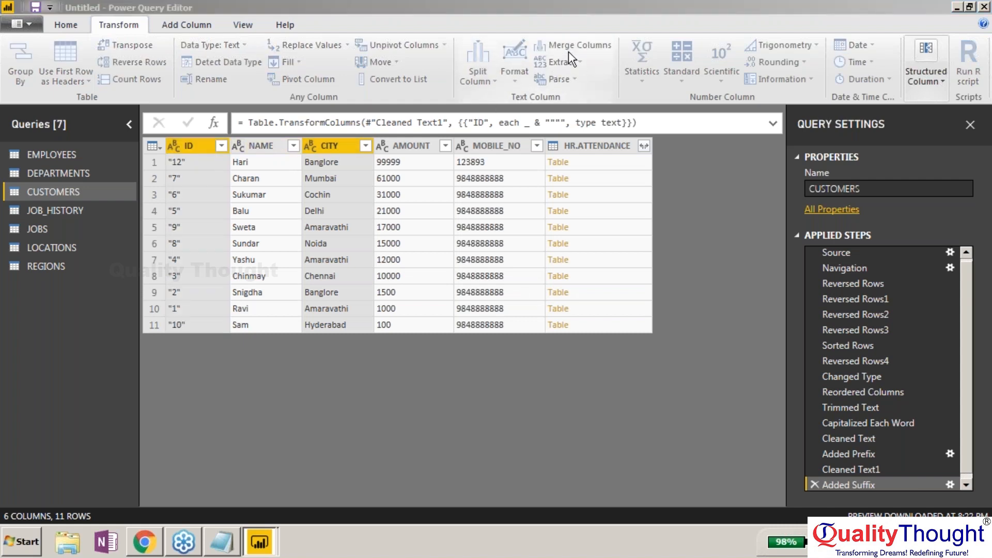
pyautogui.click(352, 255)
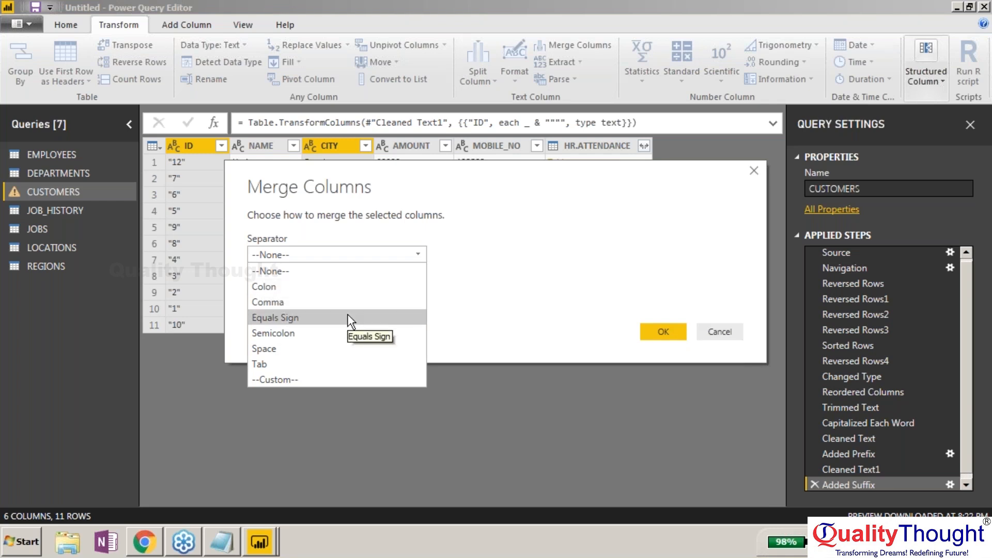
pyautogui.click(352, 364)
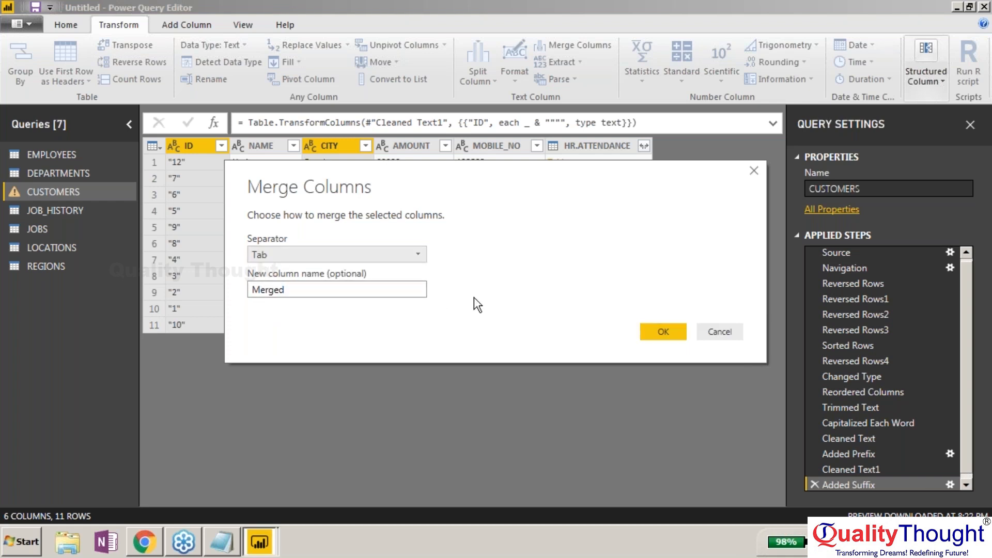
# Name the new merged column City Rank and complete the merge.
pyautogui.click(329, 291)
pyautogui.doubleClick(329, 291)
pyautogui.write('City R')
pyautogui.write('nak')
pyautogui.press('BackSpace')
pyautogui.press('BackSpace')
pyautogui.press('BackSpace')
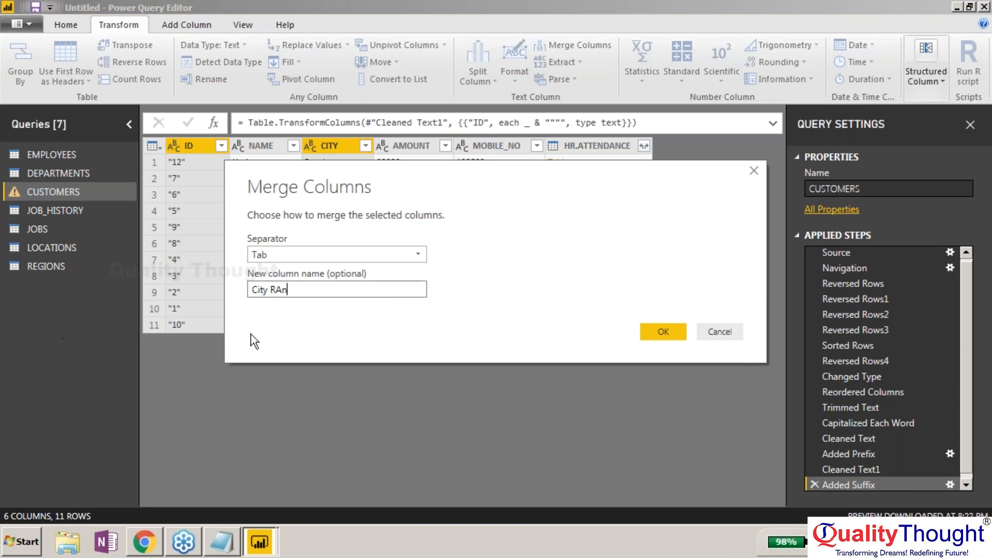
pyautogui.write('ank')
pyautogui.click(664, 331)
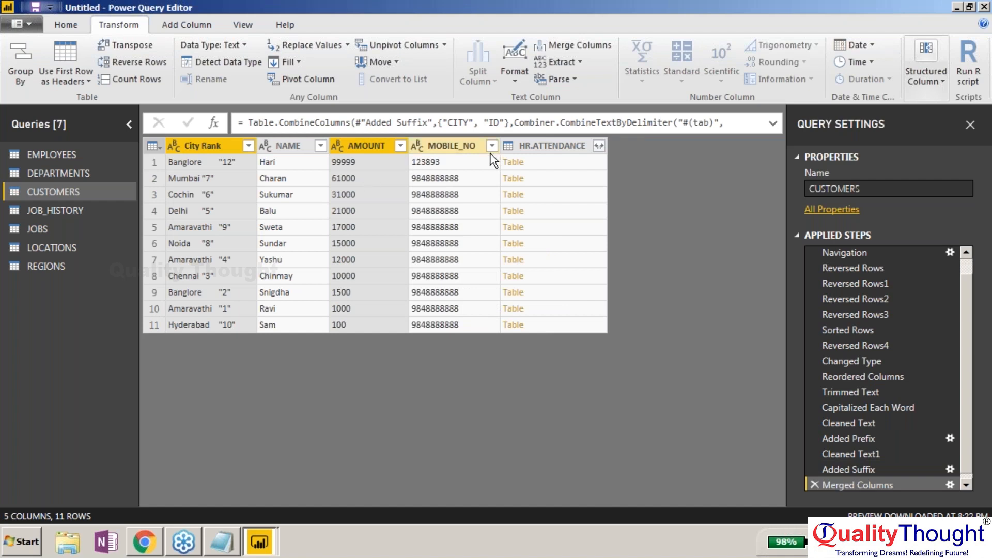
pyautogui.click(248, 146)
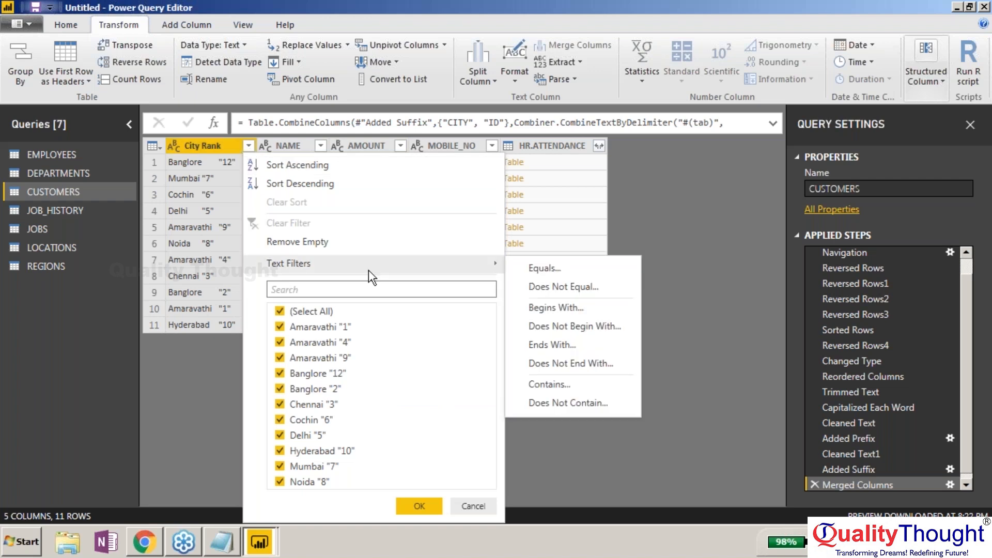
pyautogui.click(474, 506)
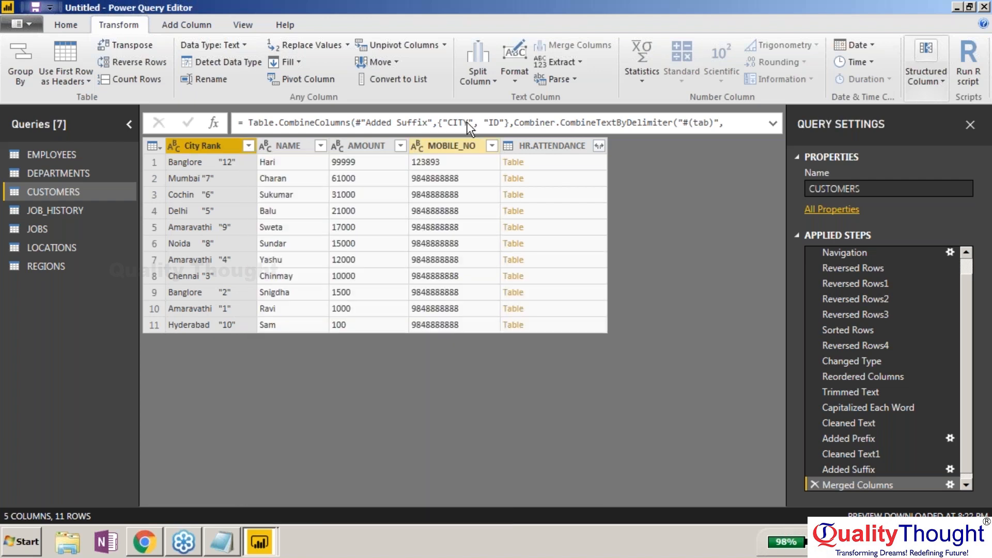
pyautogui.click(563, 62)
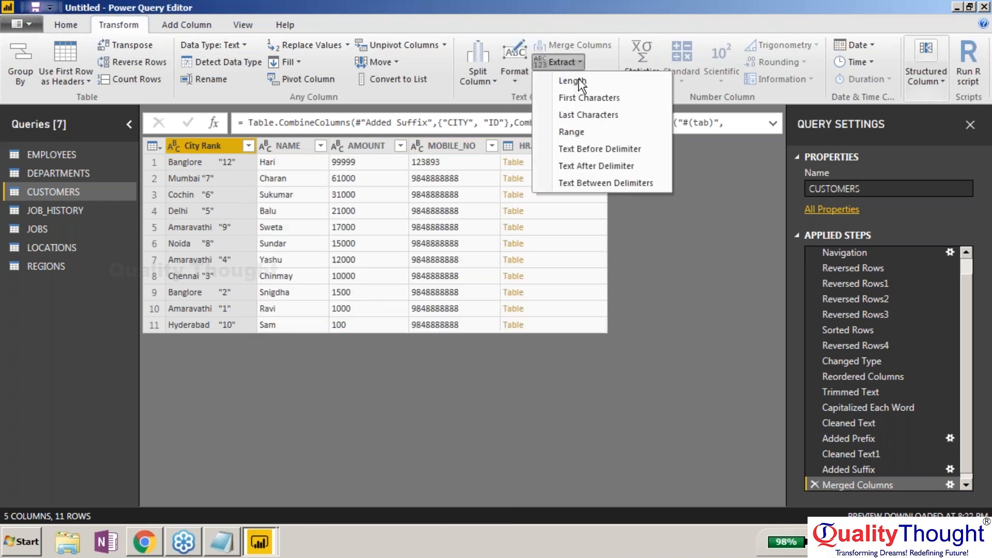
pyautogui.click(609, 147)
pyautogui.click(310, 289)
pyautogui.click(342, 319)
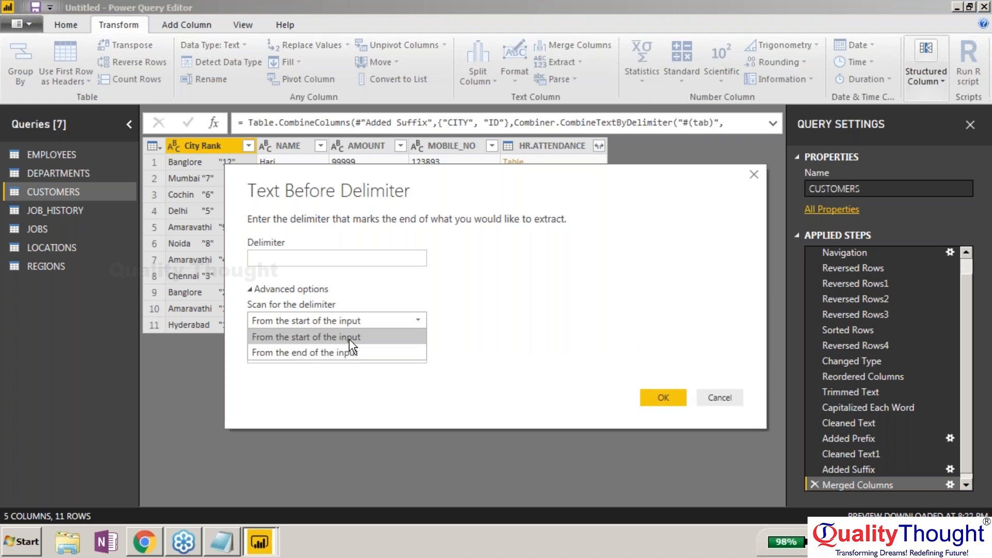
pyautogui.click(349, 339)
pyautogui.click(352, 355)
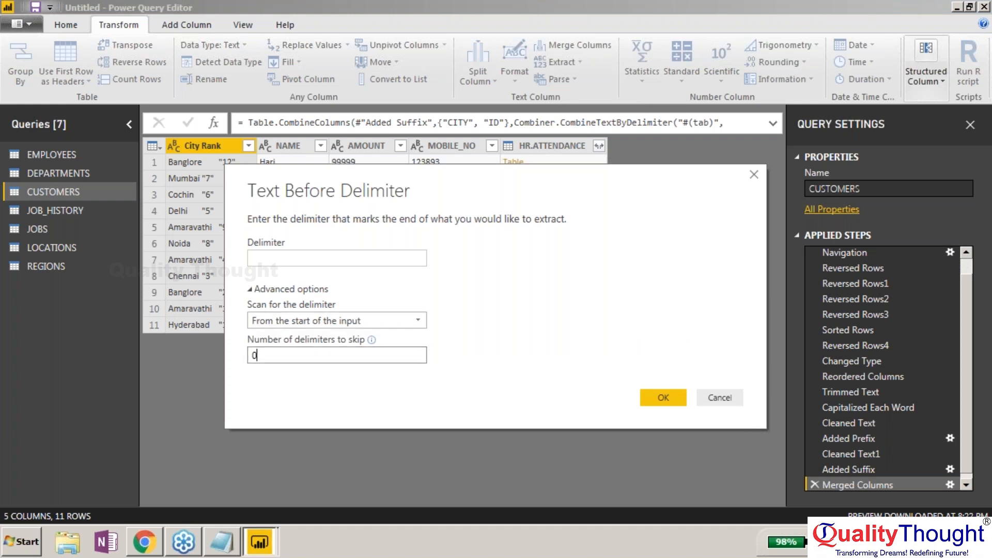
pyautogui.click(338, 261)
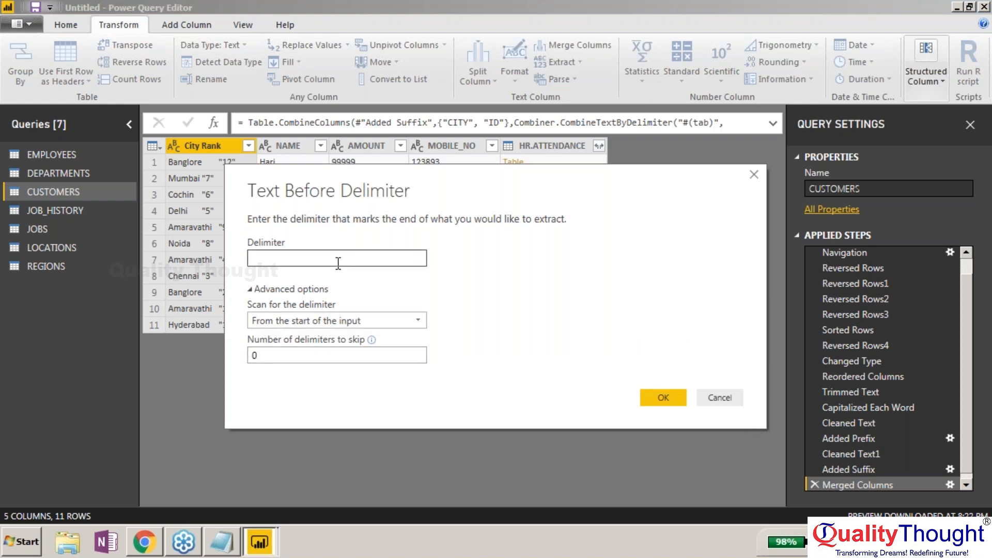
pyautogui.click(703, 392)
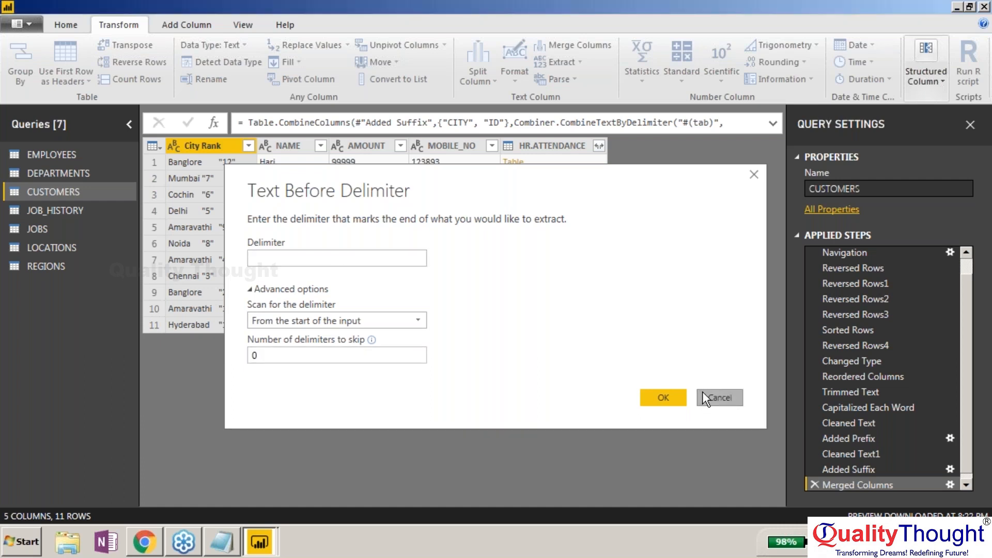
# Extract the text before the double quotation mark (") delimiter in the City Rank column.
pyautogui.click(565, 63)
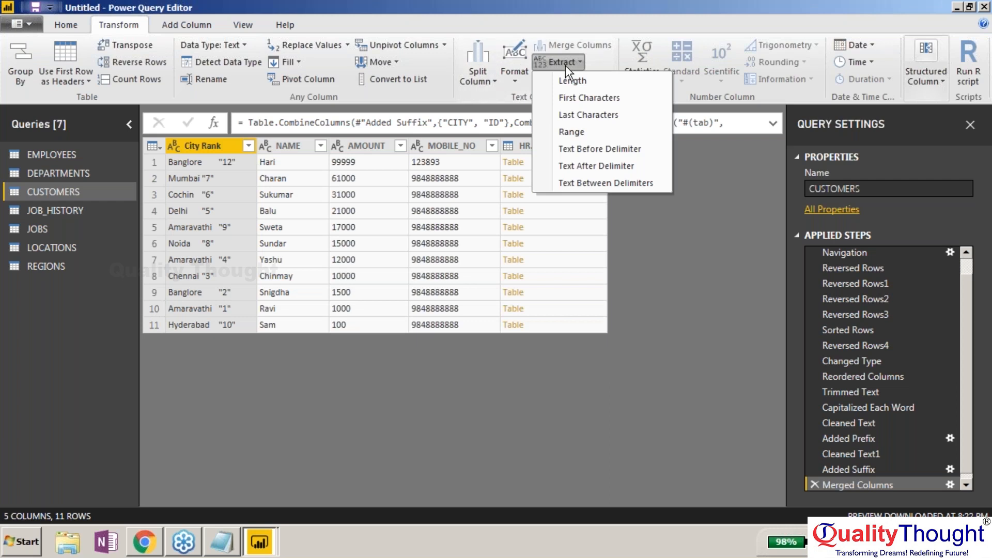
pyautogui.click(591, 147)
pyautogui.write('"')
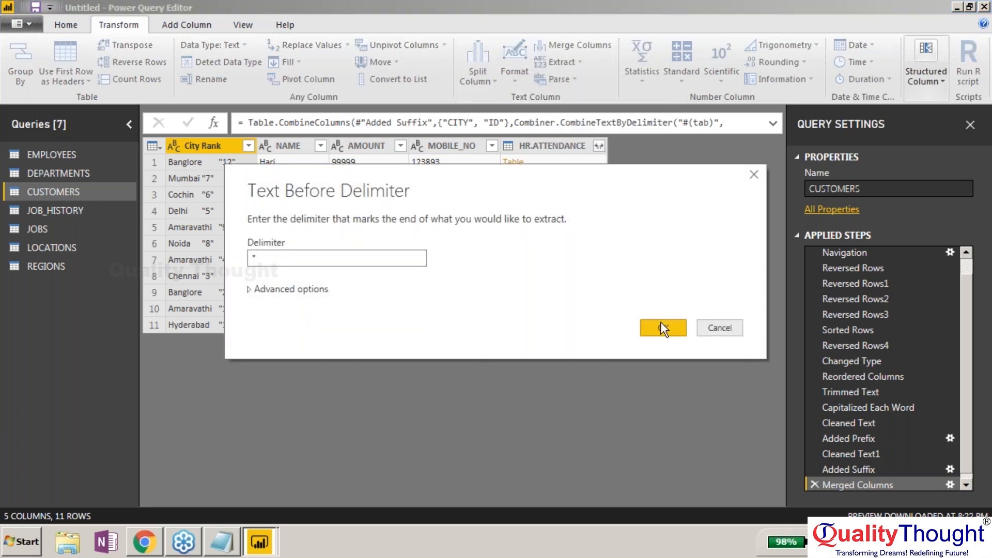
pyautogui.click(659, 324)
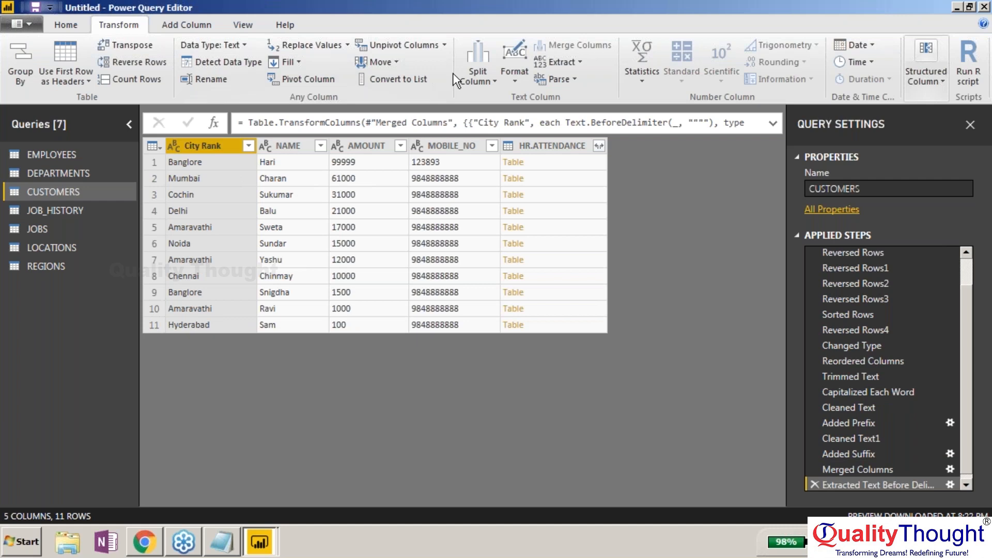
# Delete the text-before-delimiter extraction from the query's applied steps.
pyautogui.click(569, 64)
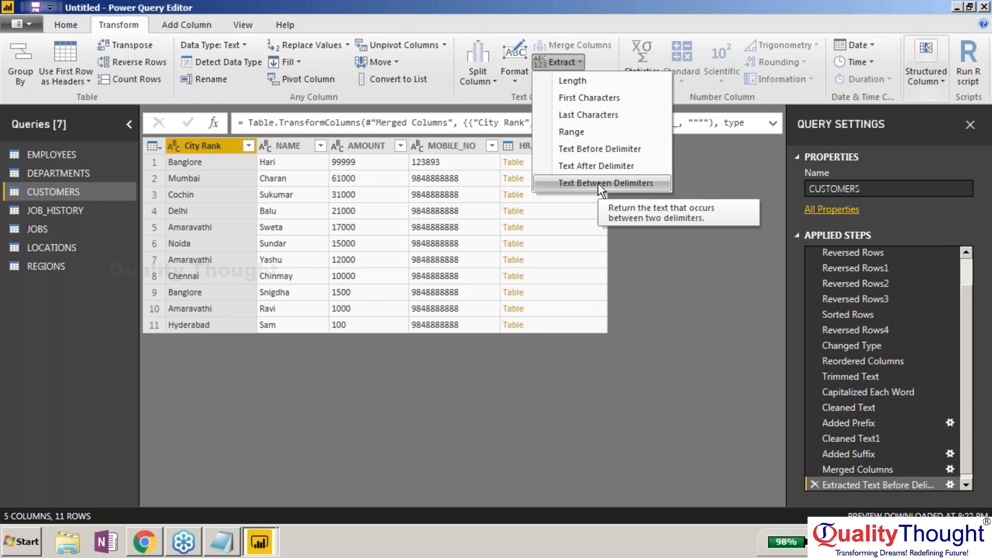
pyautogui.click(814, 487)
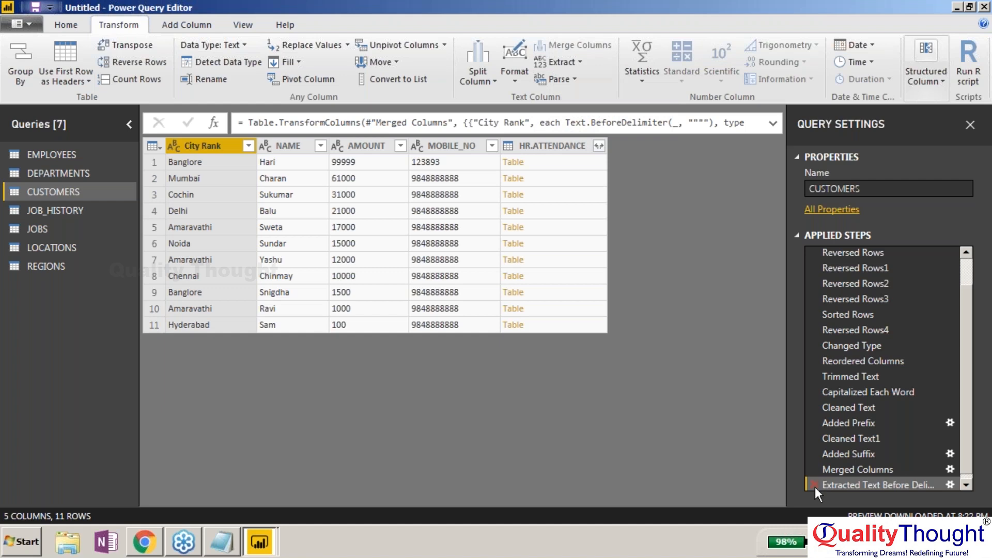
pyautogui.click(815, 487)
# Extract the text between delimiters in the City Rank column, using a double quotation mark (") as both start and end delimiter.
pyautogui.click(559, 62)
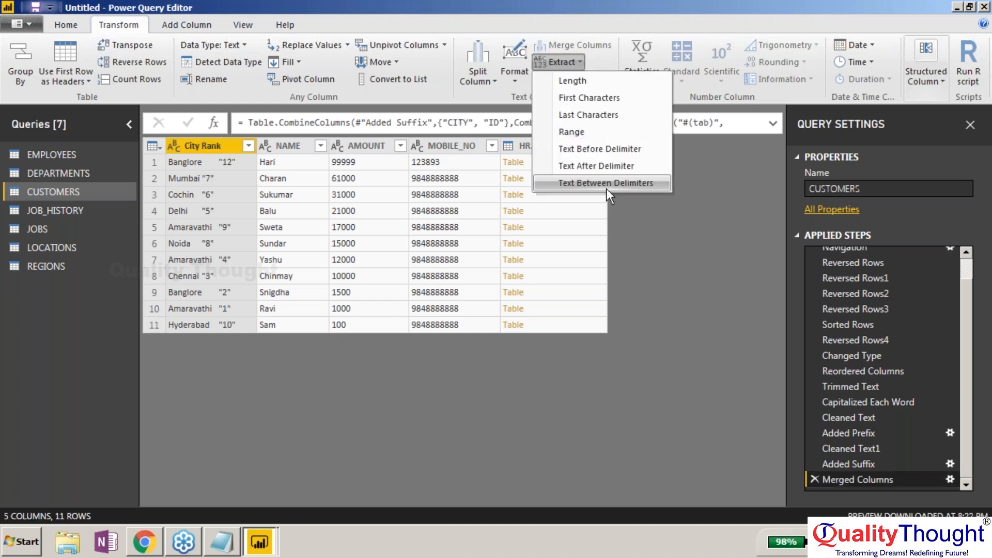
pyautogui.click(606, 183)
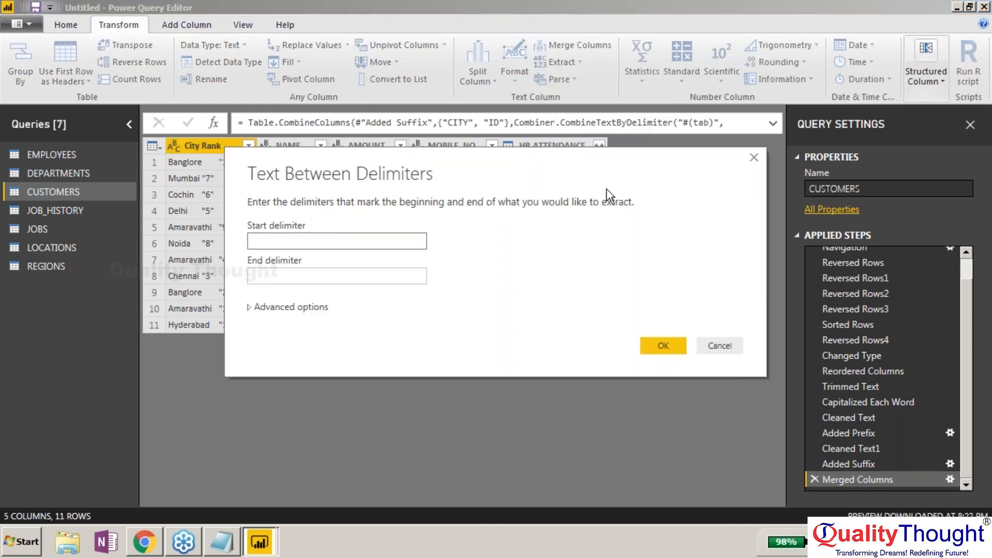
pyautogui.write('"')
pyautogui.click(423, 275)
pyautogui.write('"')
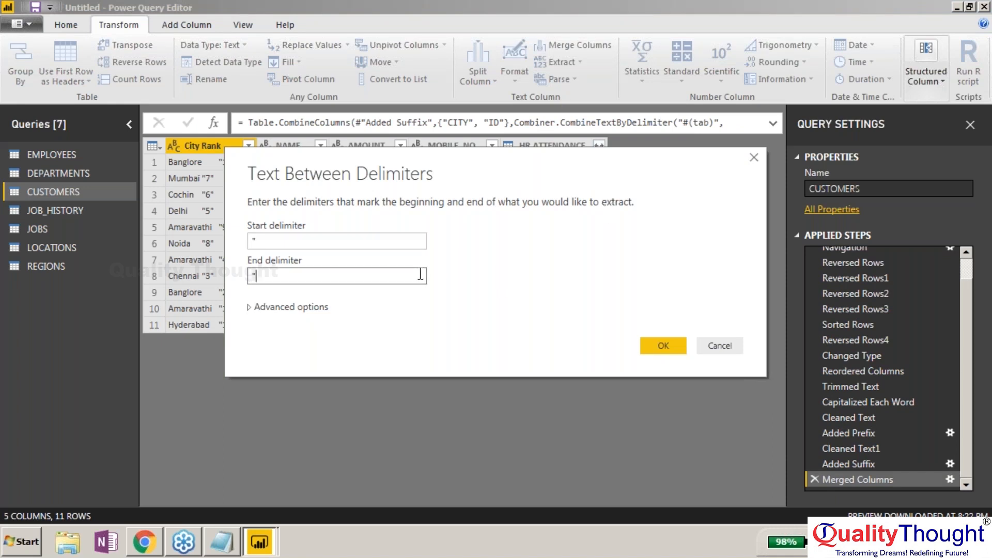
pyautogui.click(663, 345)
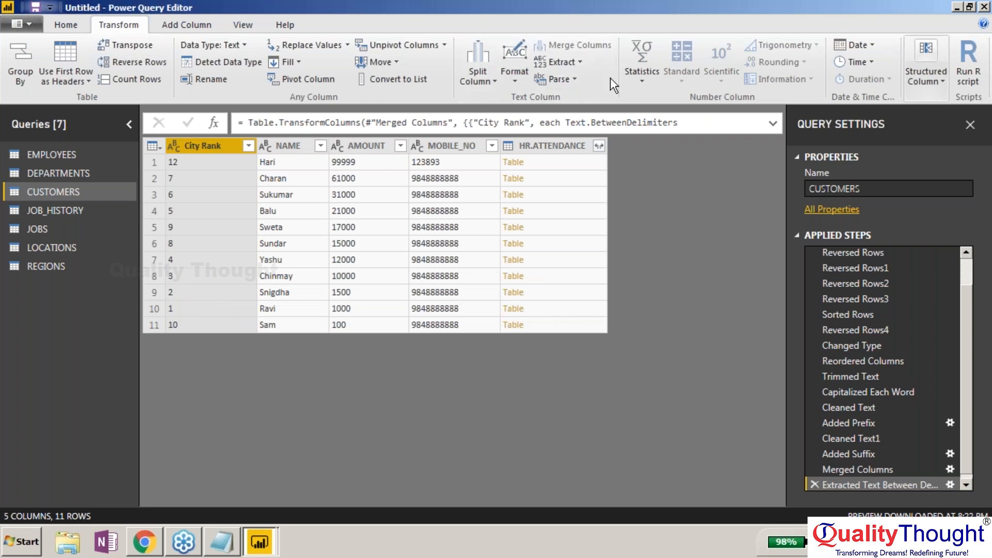
# Try to parse the City Rank column of CUSTOMERS as XML and remove the resulting applied step.
pyautogui.click(573, 81)
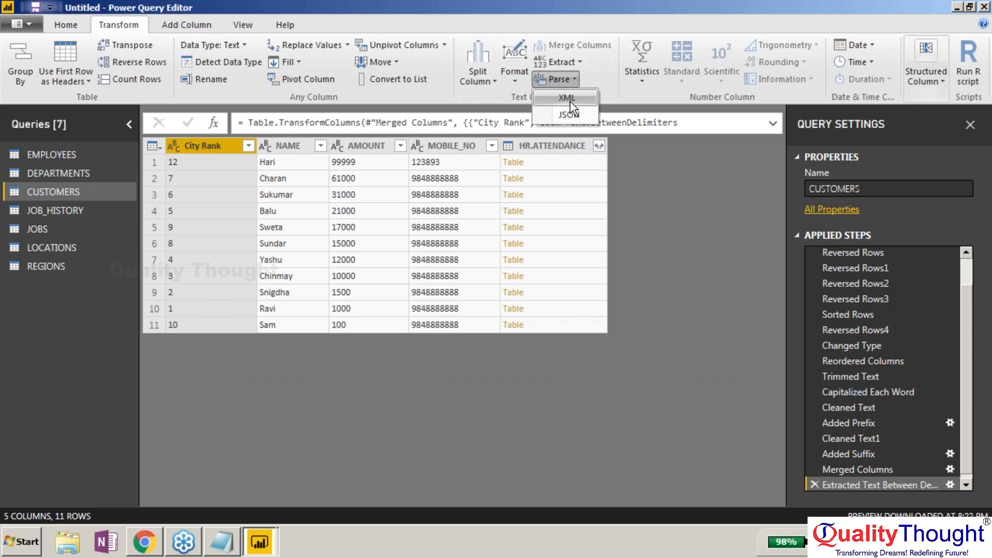
pyautogui.click(568, 99)
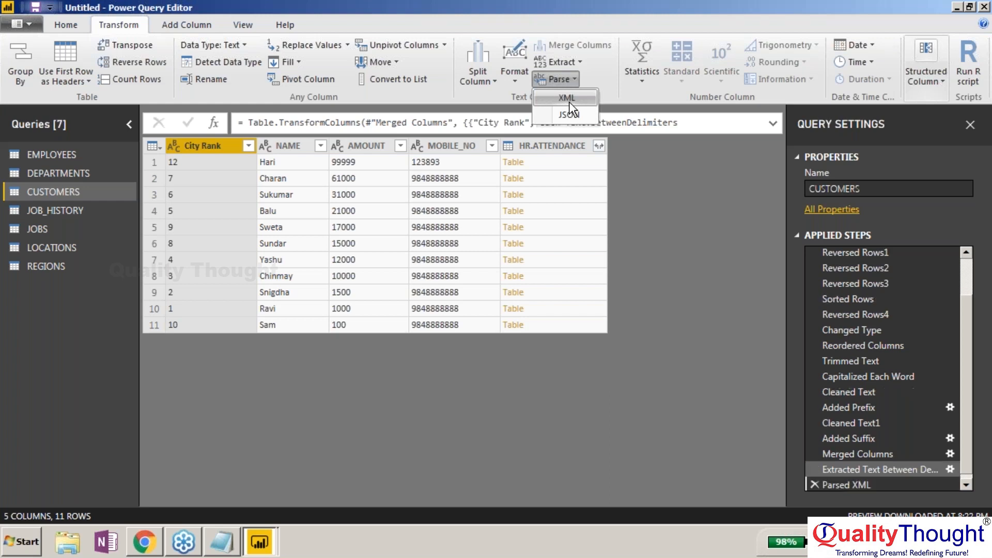
pyautogui.click(815, 485)
# Try to parse the NAME column of CUSTOMERS as JSON and remove the resulting applied step.
pyautogui.click(288, 146)
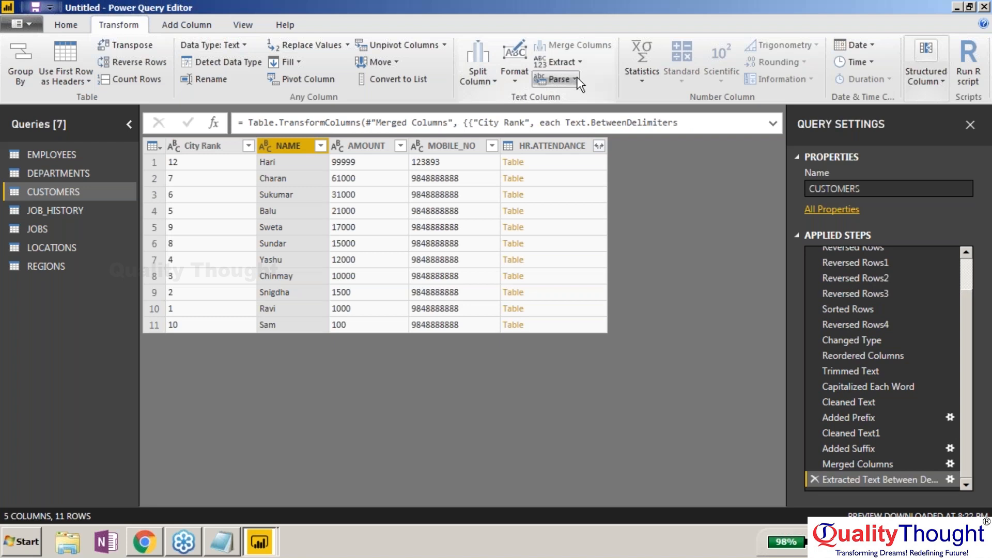
pyautogui.click(559, 79)
pyautogui.click(569, 114)
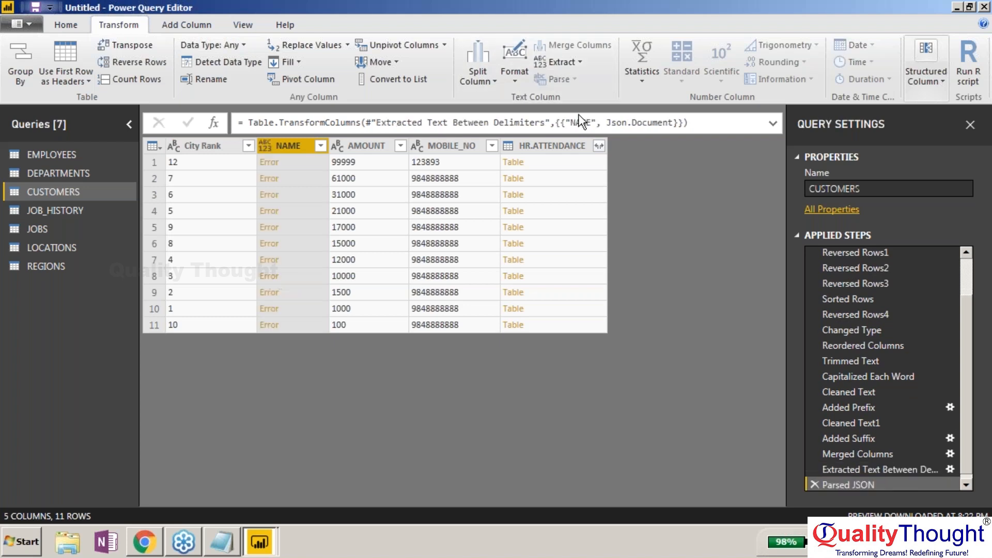
pyautogui.click(810, 482)
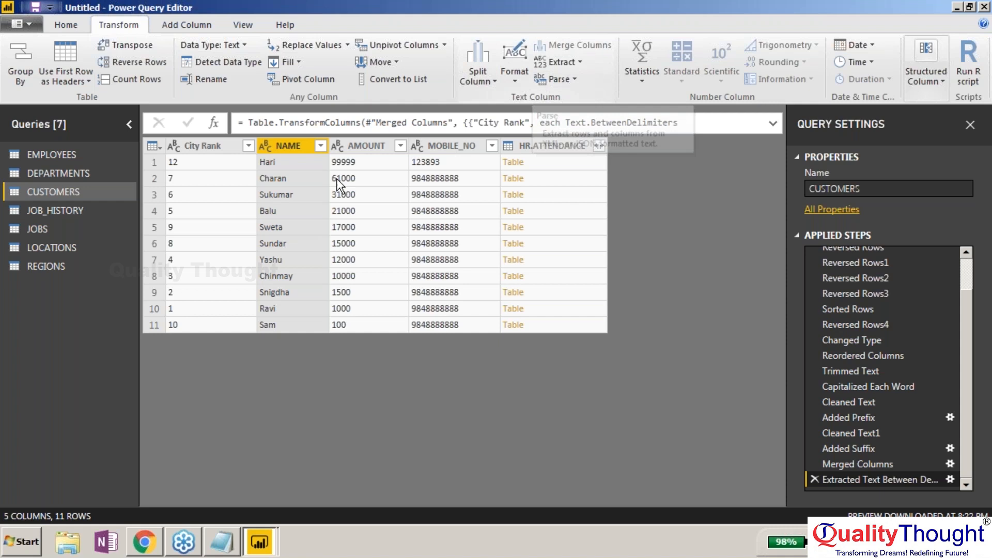
pyautogui.click(299, 163)
pyautogui.click(261, 325)
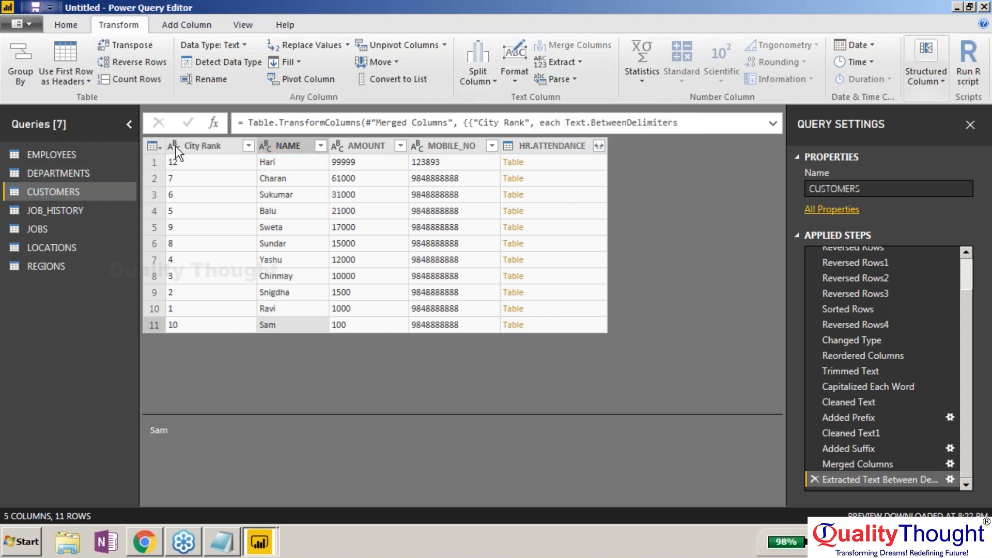
pyautogui.click(51, 155)
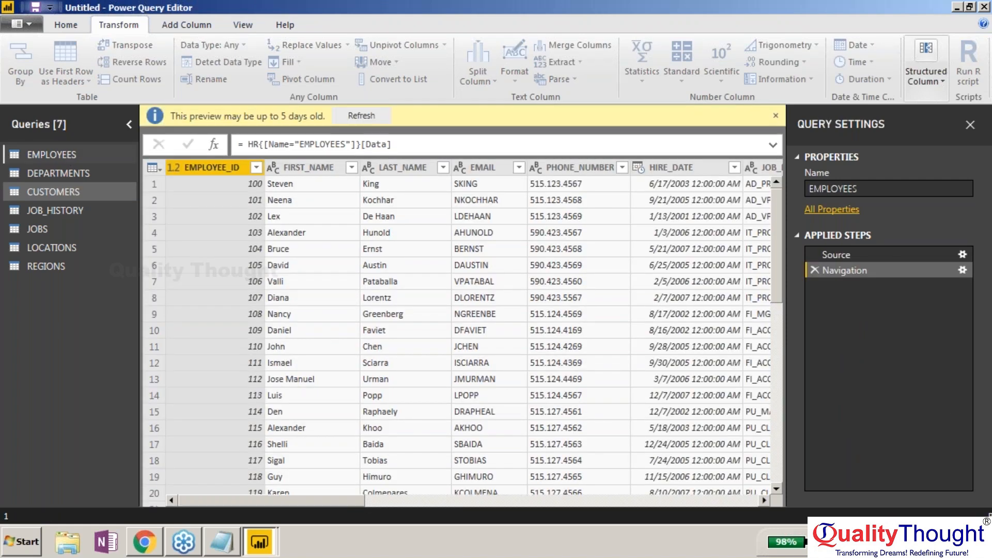
pyautogui.rightClick(66, 154)
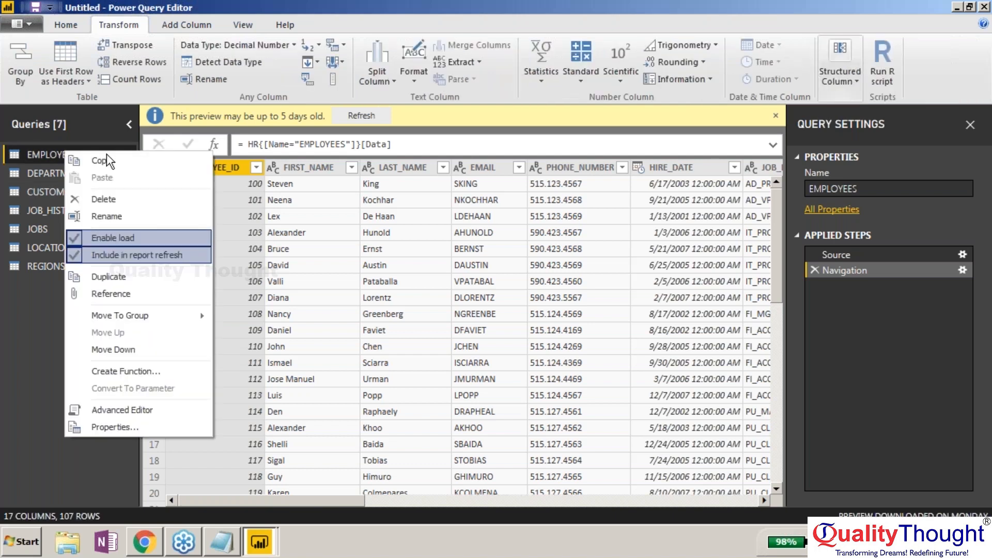
pyautogui.click(41, 337)
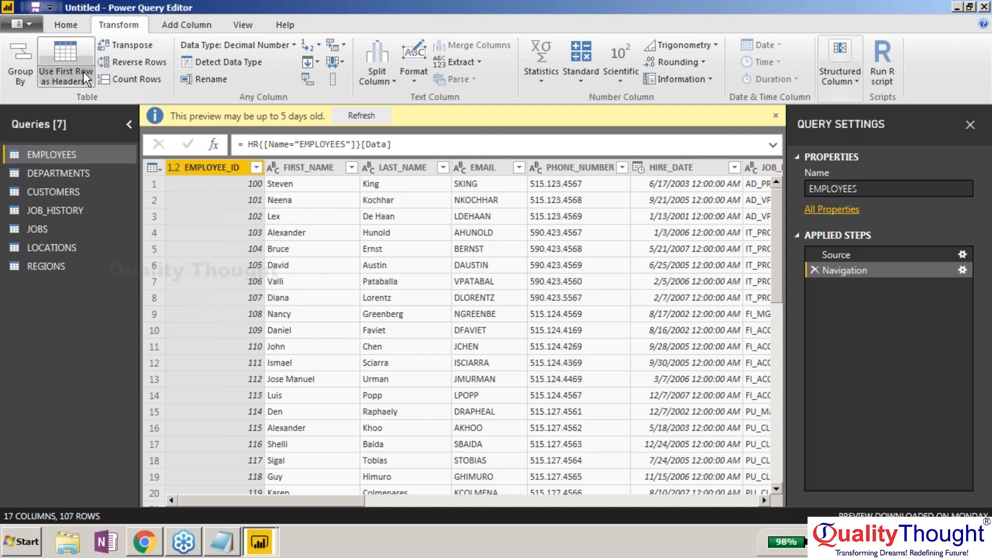
pyautogui.scroll(1, 83, 71)
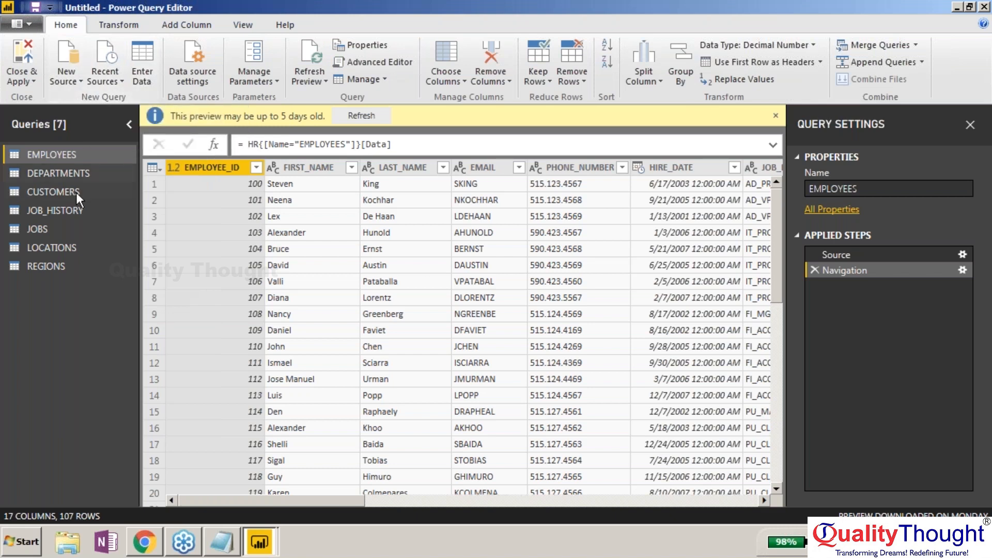
# Sort the REGIONS query by Column2 in ascending order.
pyautogui.click(37, 229)
pyautogui.click(46, 267)
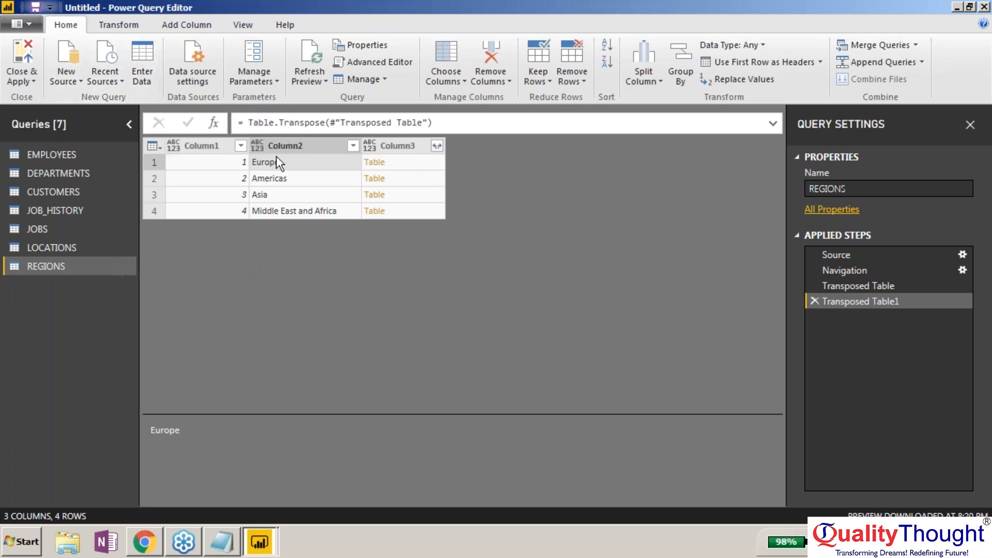
pyautogui.click(154, 164)
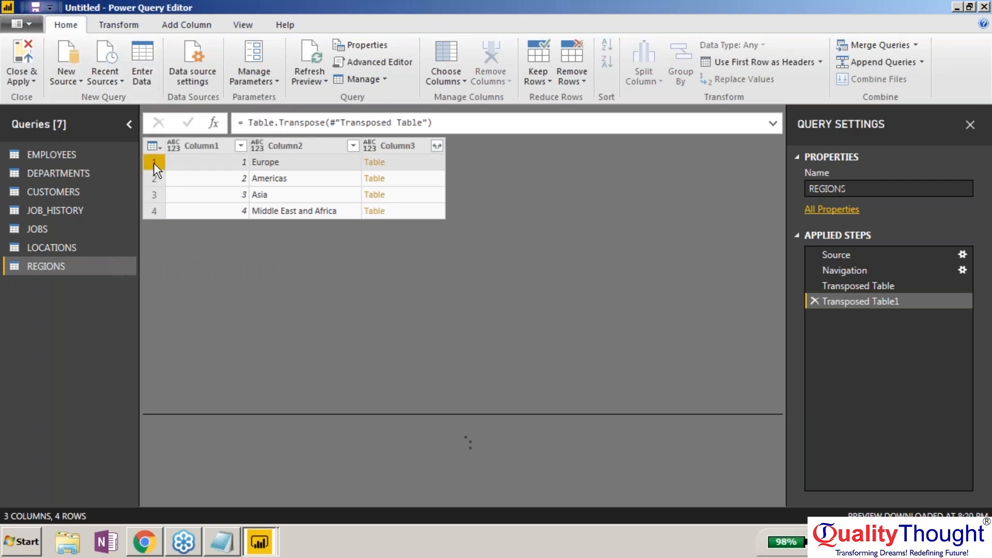
pyautogui.rightClick(288, 162)
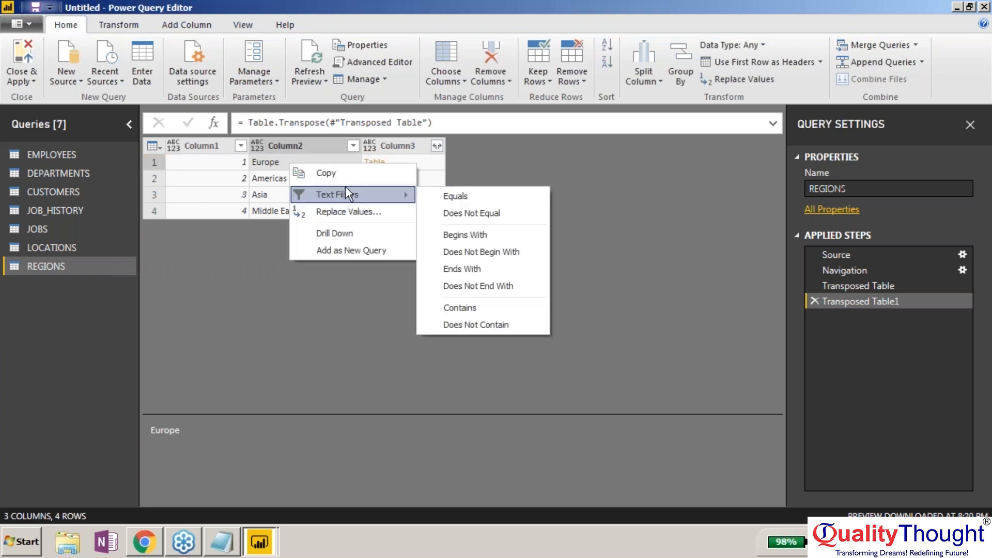
pyautogui.click(353, 146)
pyautogui.click(351, 156)
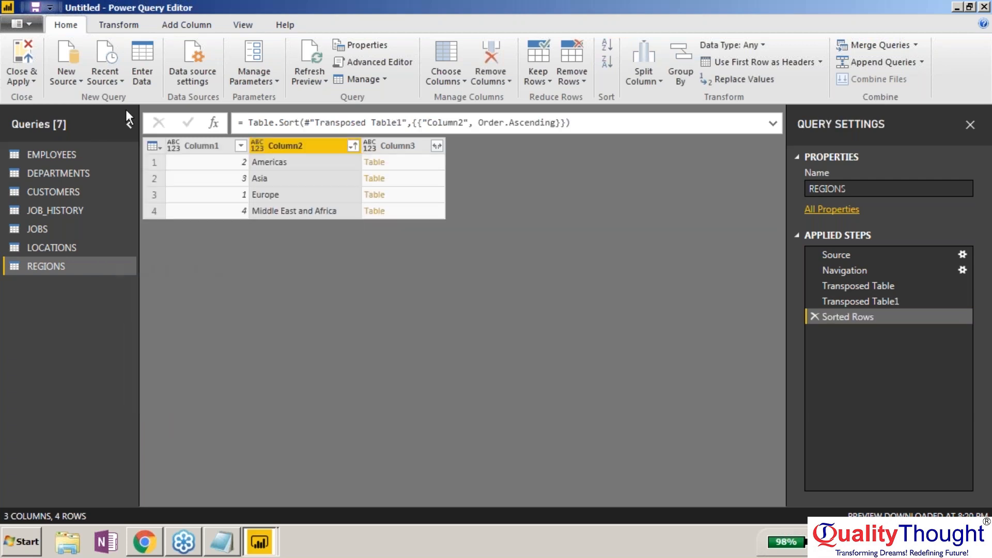
# Create a one-cell table from manually entered data, containing a sample first name wrapped in <Name> and </Name> tags.
pyautogui.click(138, 76)
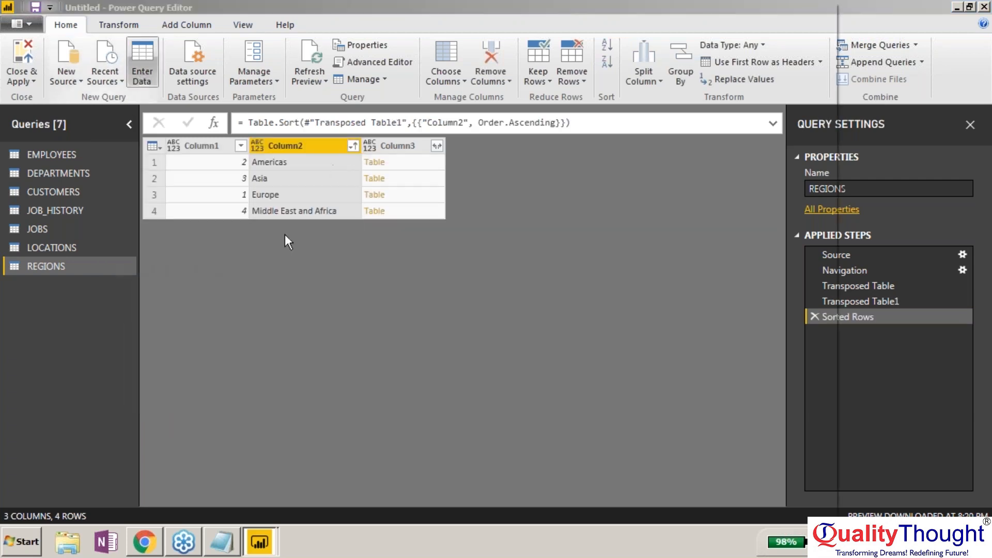
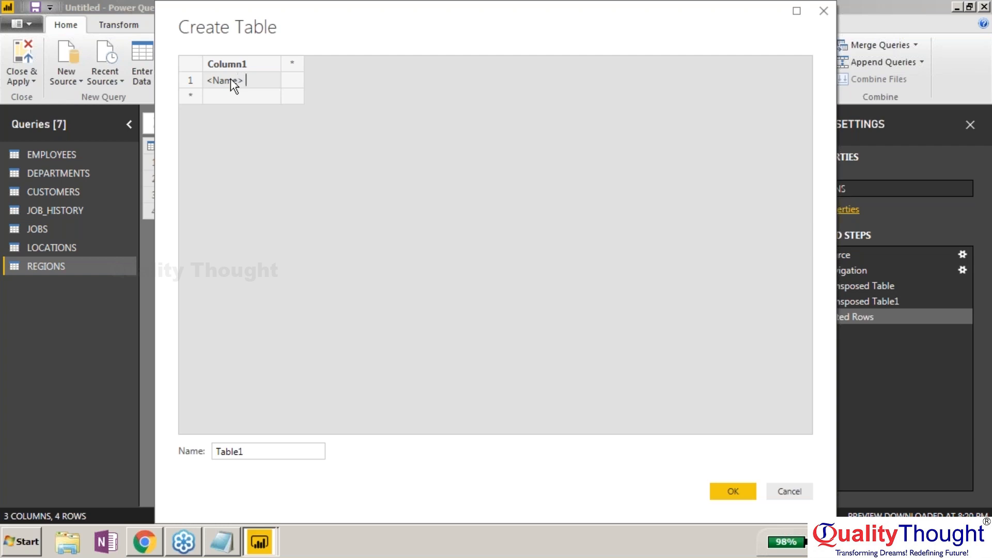
pyautogui.write('am </NAMe')
pyautogui.press('BackSpace')
pyautogui.press('BackSpace')
pyautogui.press('BackSpace')
pyautogui.press('BackSpace')
pyautogui.press('BackSpace')
pyautogui.press('BackSpace')
pyautogui.write('</a')
pyautogui.press('BackSpace')
pyautogui.write('Nam')
pyautogui.click(729, 492)
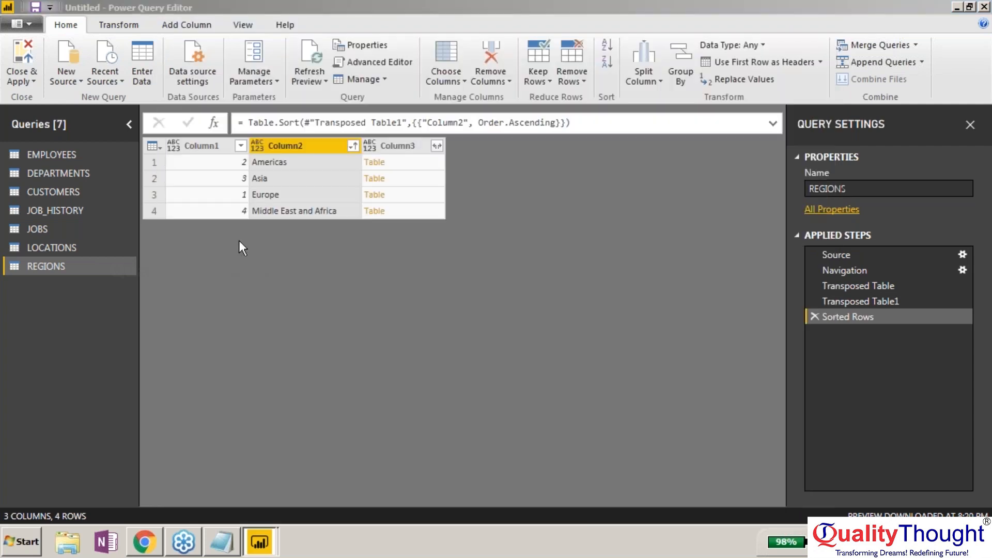
# Parse Column1 of Table1 as XML and drill down into the nested table in its first row.
pyautogui.click(225, 145)
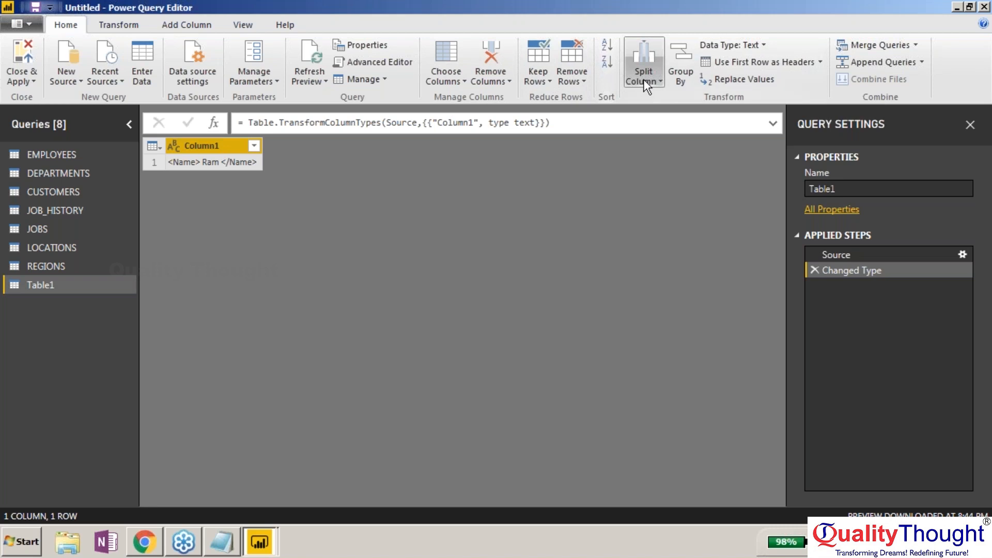
pyautogui.click(119, 25)
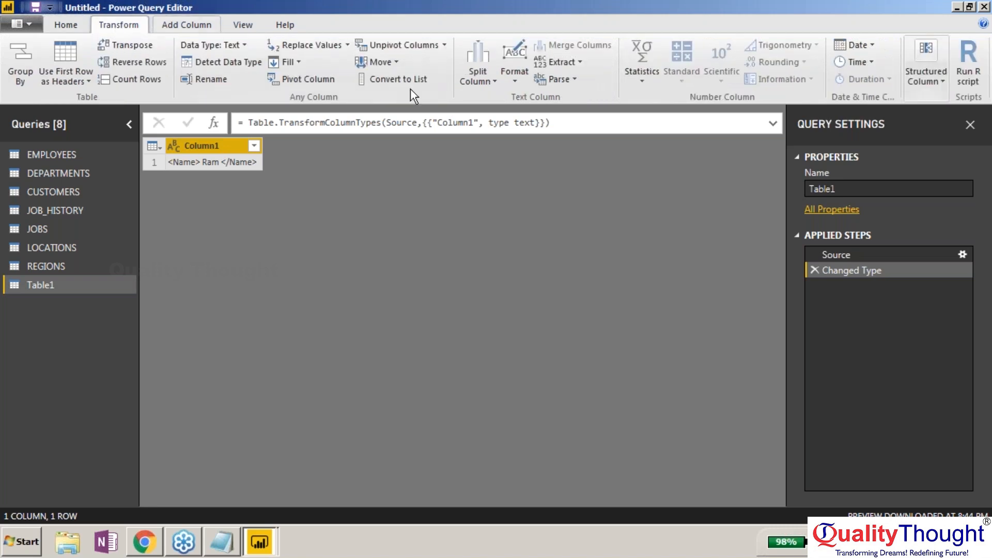
pyautogui.click(556, 79)
pyautogui.click(567, 99)
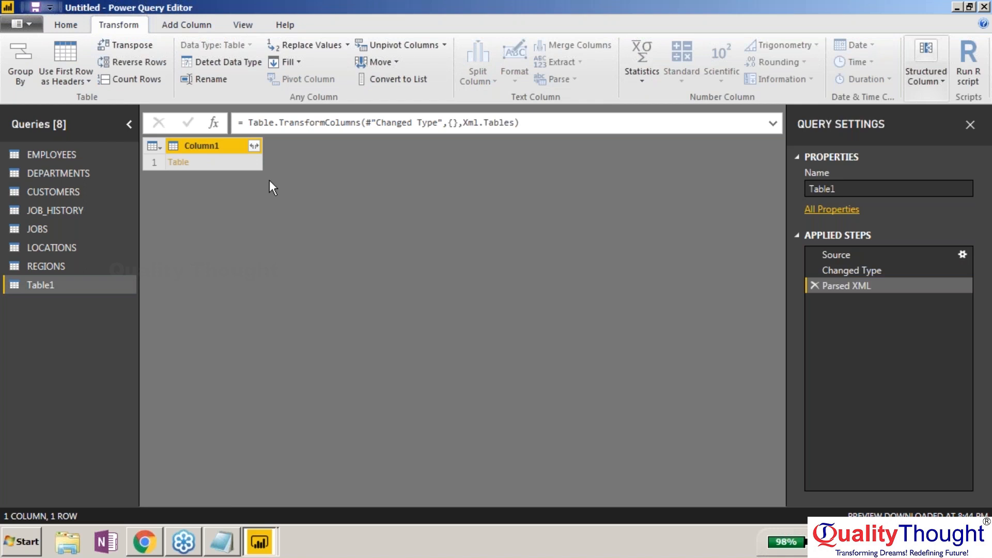
pyautogui.click(176, 165)
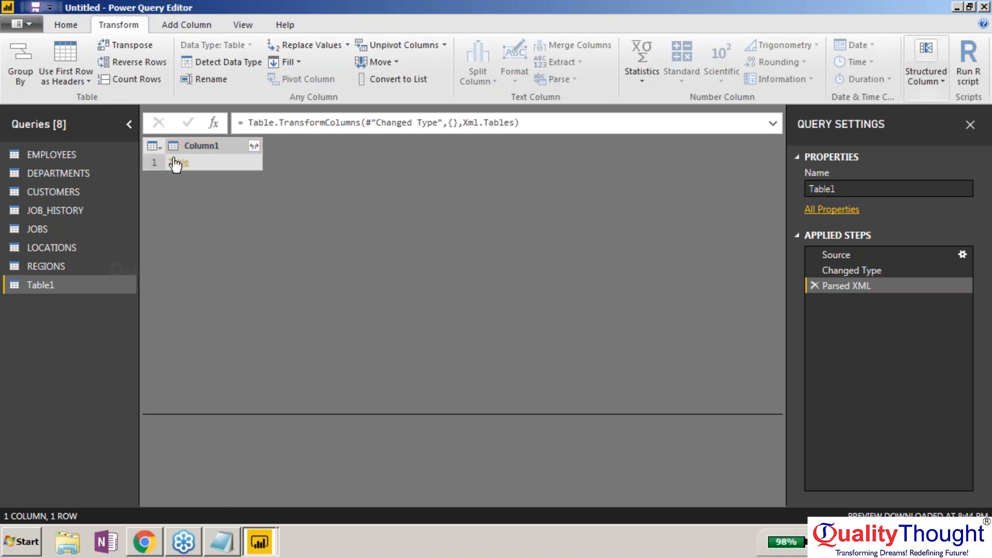
pyautogui.click(176, 164)
pyautogui.click(178, 162)
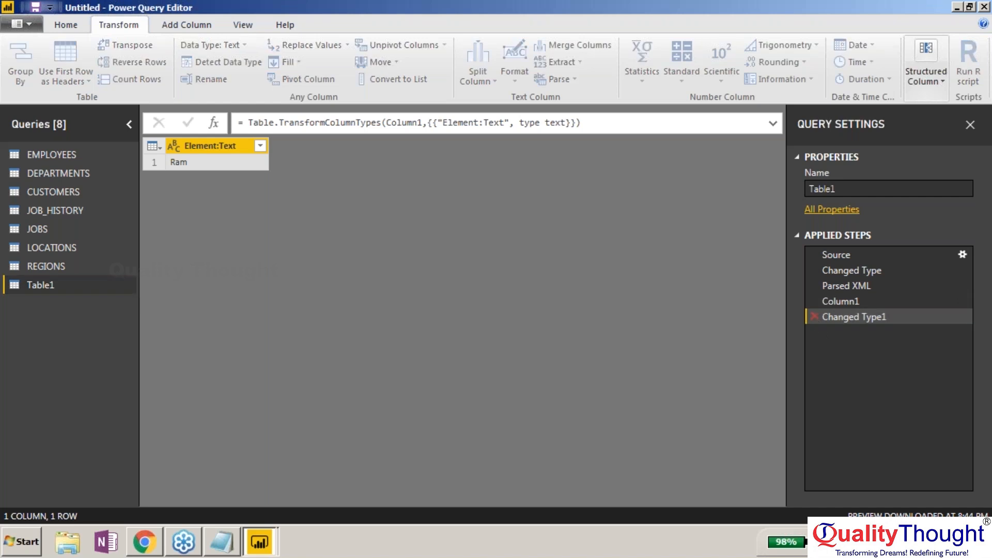
# Remove every applied step of Table1 that follows Source.
pyautogui.click(814, 317)
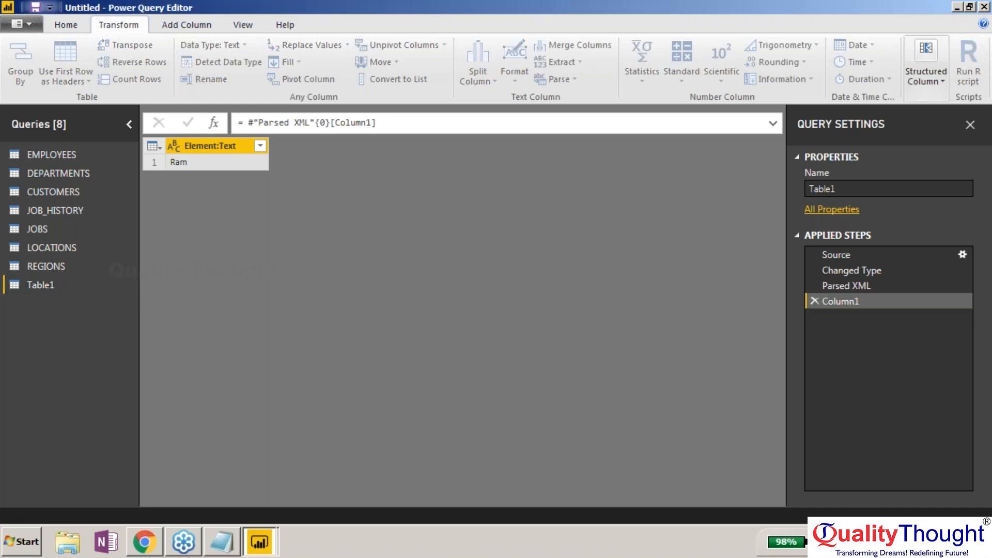
pyautogui.click(814, 299)
pyautogui.click(814, 286)
pyautogui.click(811, 268)
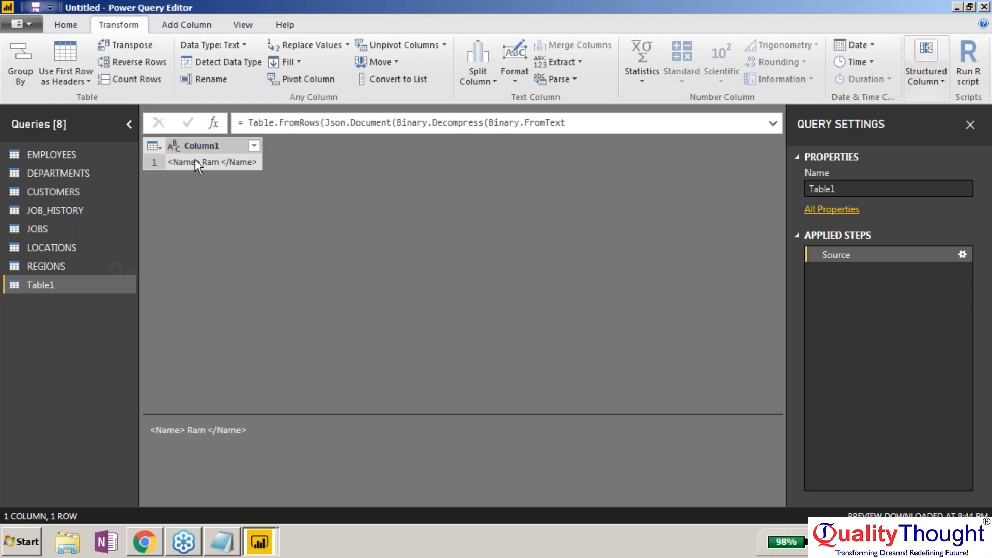
pyautogui.rightClick(87, 288)
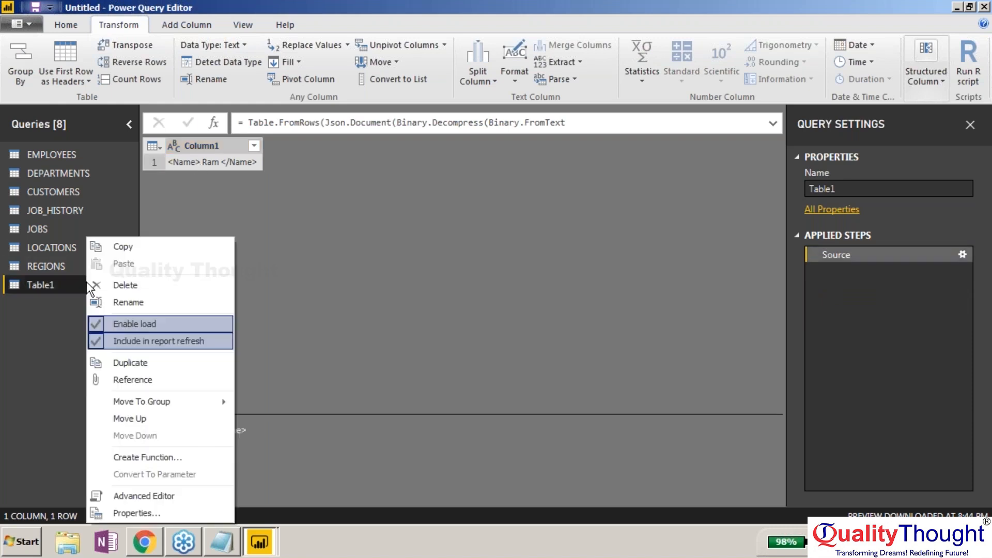
pyautogui.click(258, 235)
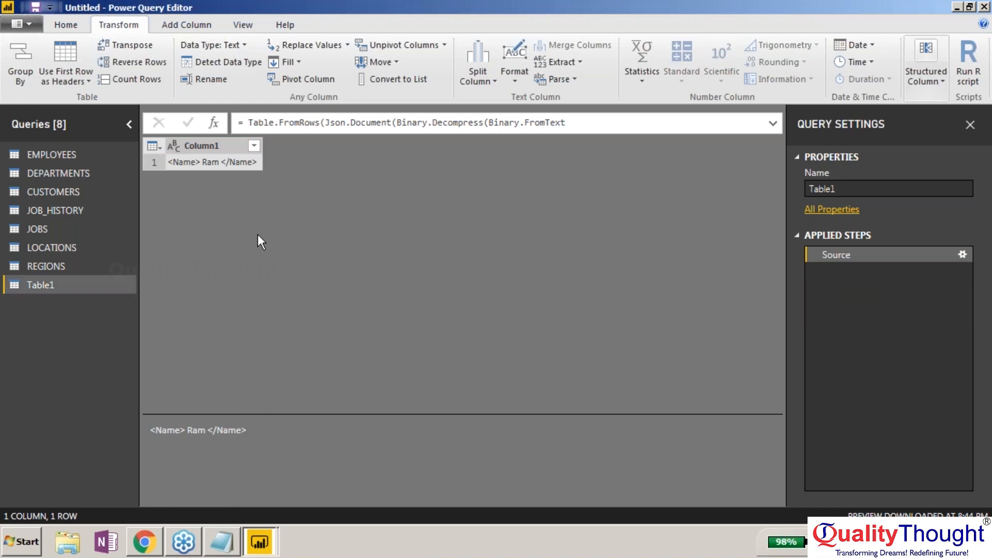
# Delete the Table1 query.
pyautogui.click(83, 25)
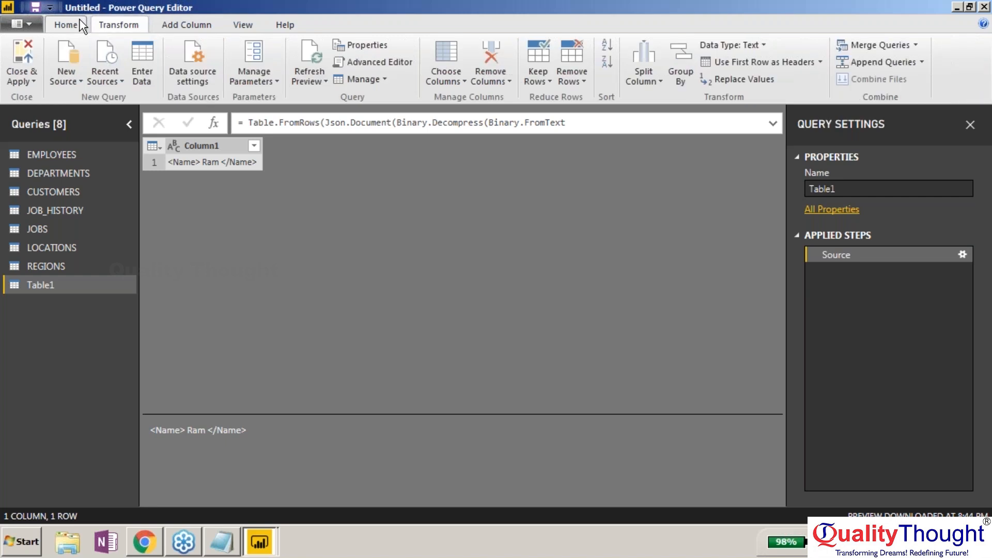
pyautogui.click(186, 25)
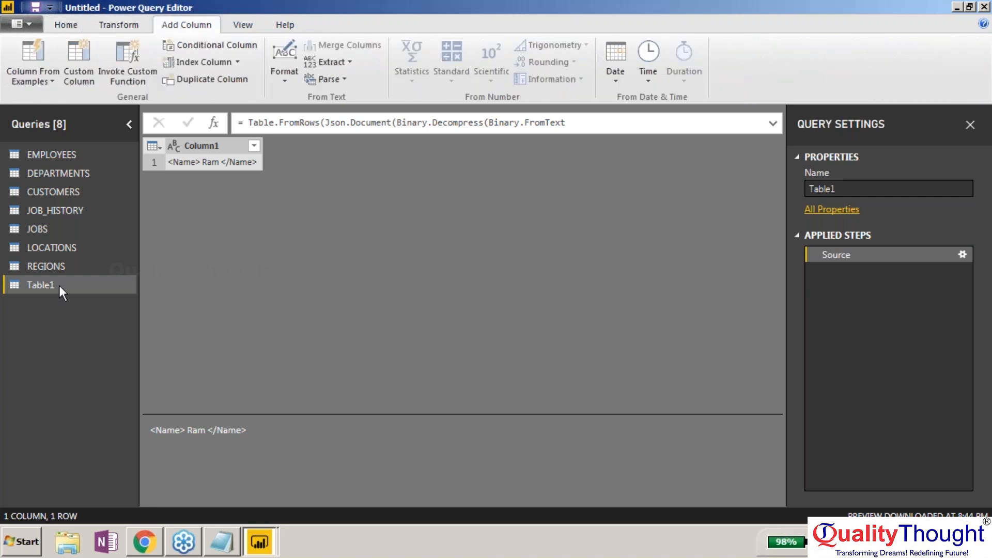
pyautogui.rightClick(58, 284)
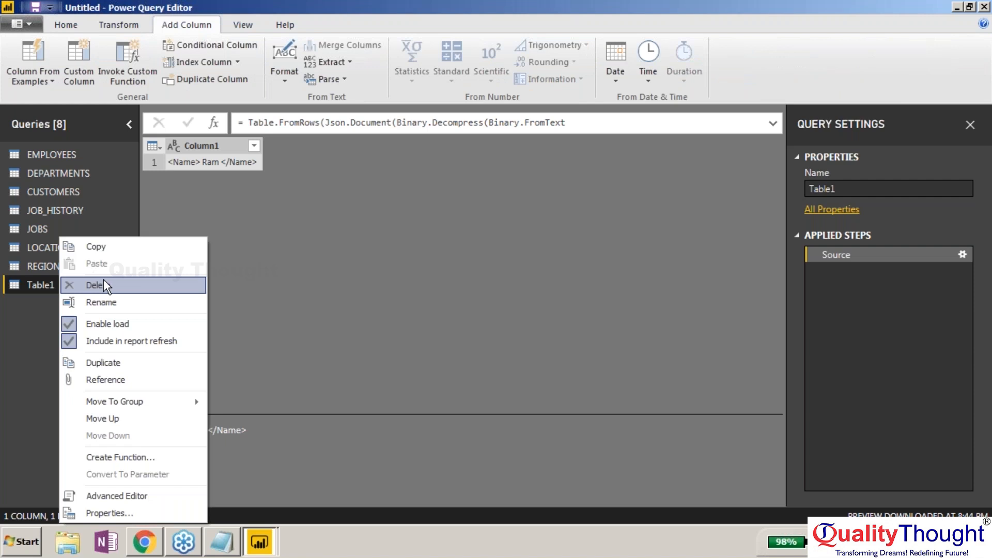
pyautogui.click(103, 285)
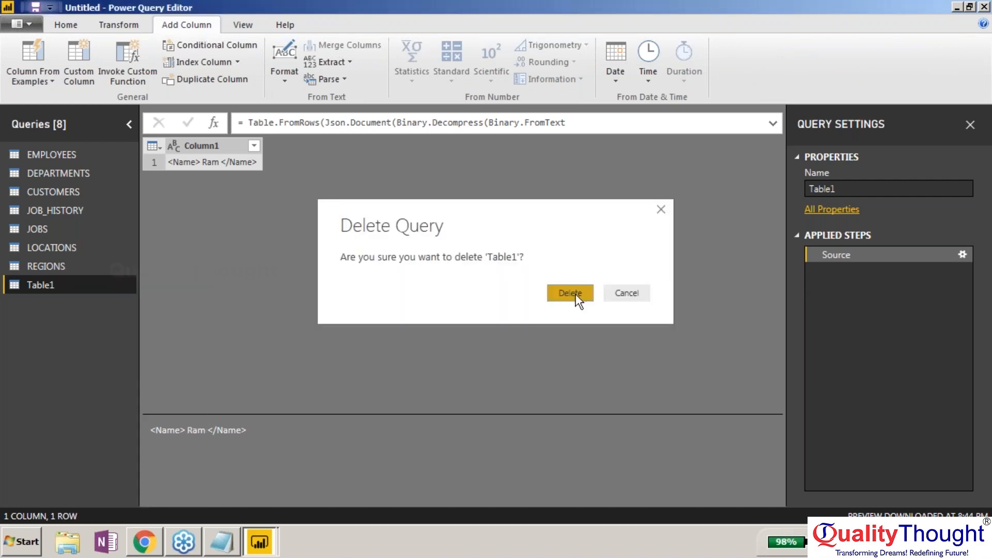
pyautogui.click(570, 293)
# Drill down in REGIONS through the Americas row's Column3 table into Argentina's HR.LOCATIONS table, and open the LOCATIONS query.
pyautogui.click(374, 163)
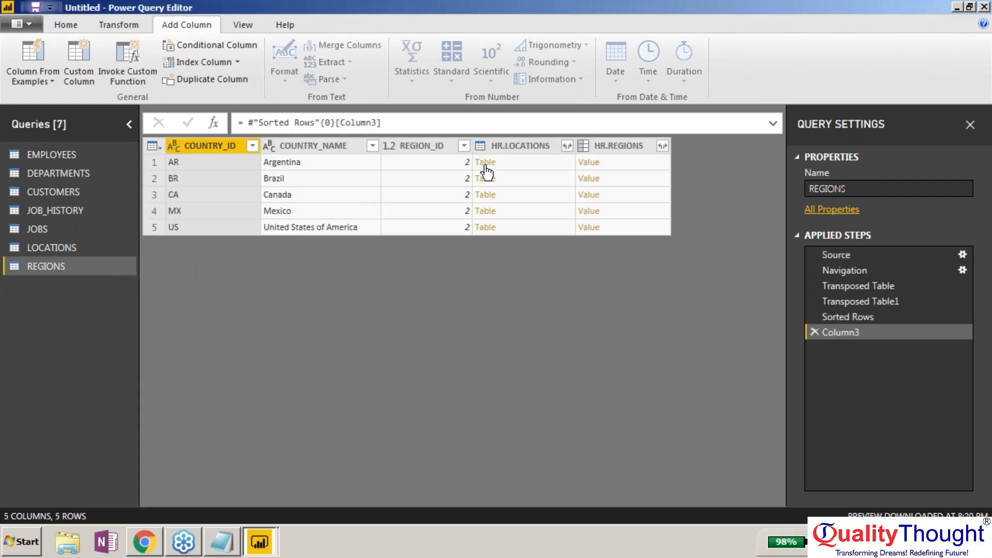
pyautogui.click(485, 164)
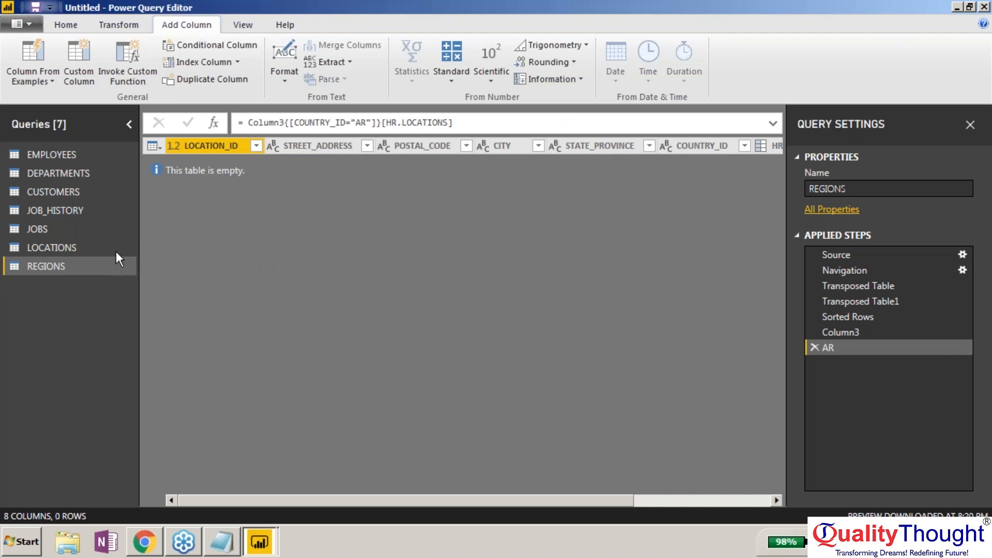
pyautogui.click(62, 248)
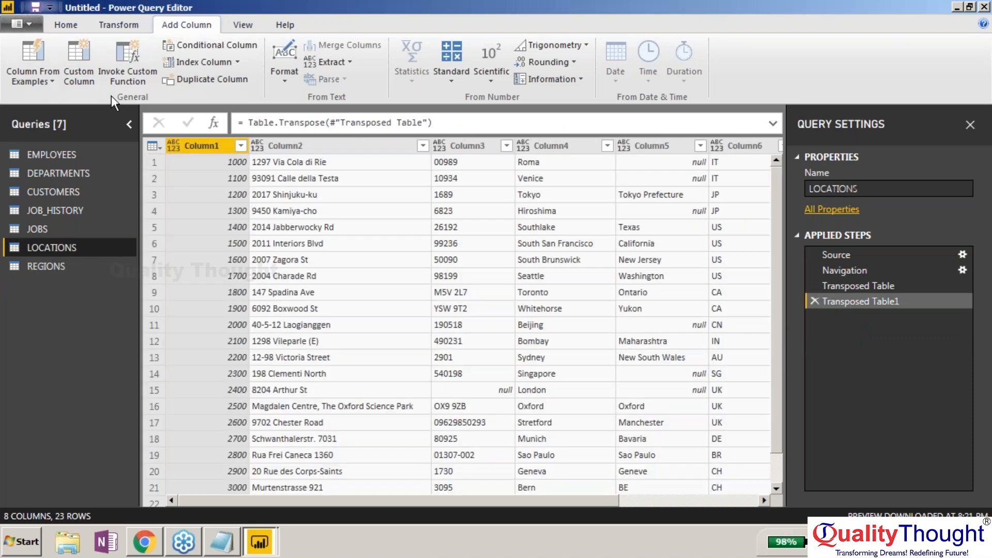
# Create an empty manually entered table named XML DATA.
pyautogui.click(68, 60)
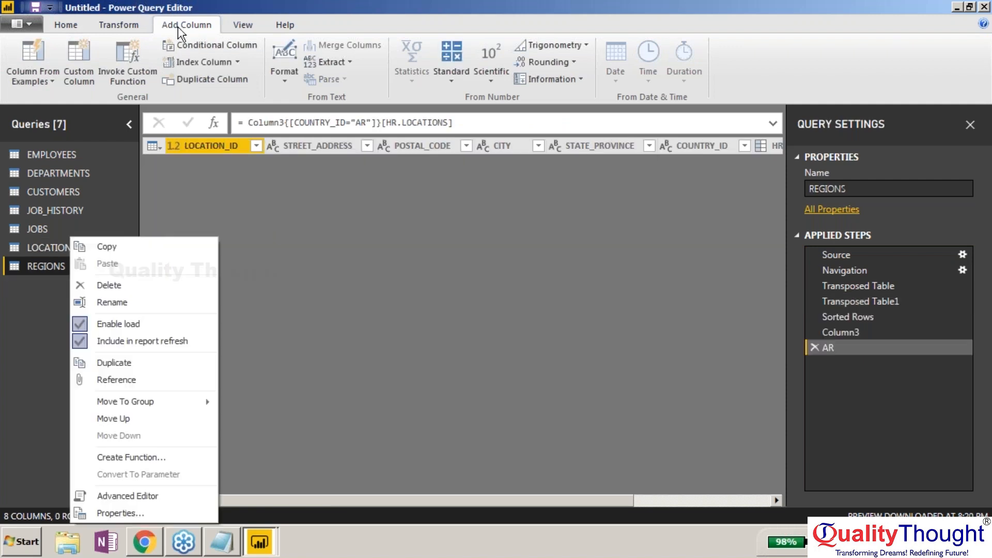
pyautogui.click(58, 28)
pyautogui.click(142, 62)
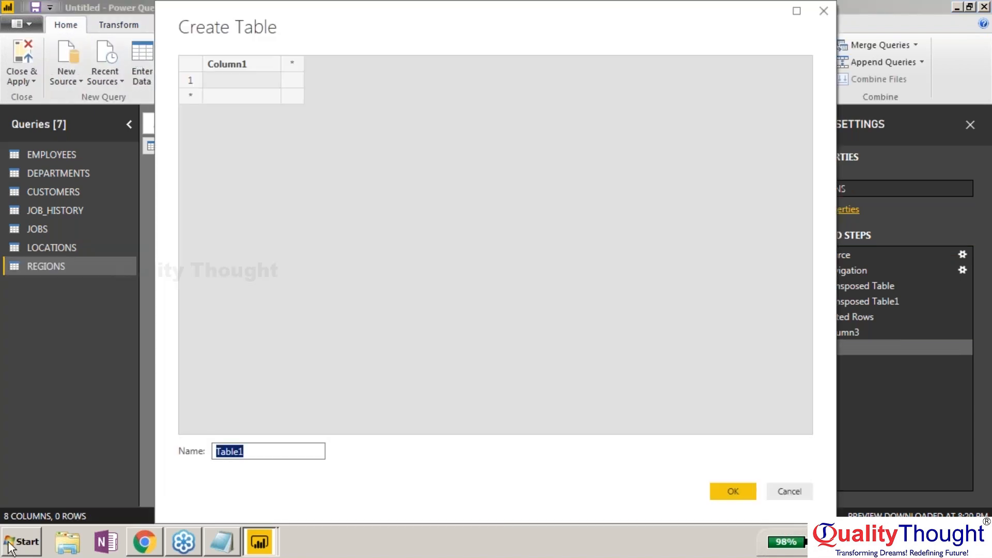
pyautogui.write('XML DATA')
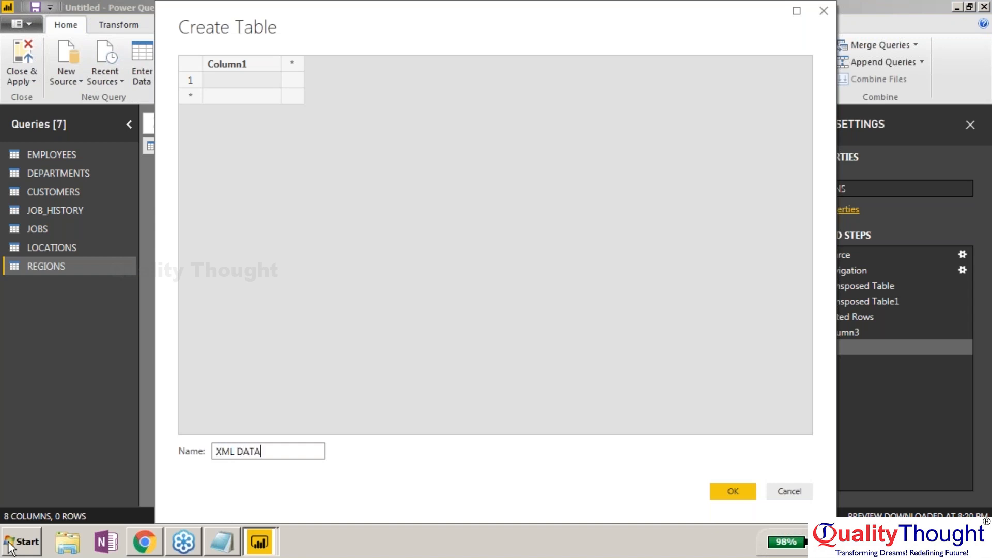
pyautogui.click(733, 491)
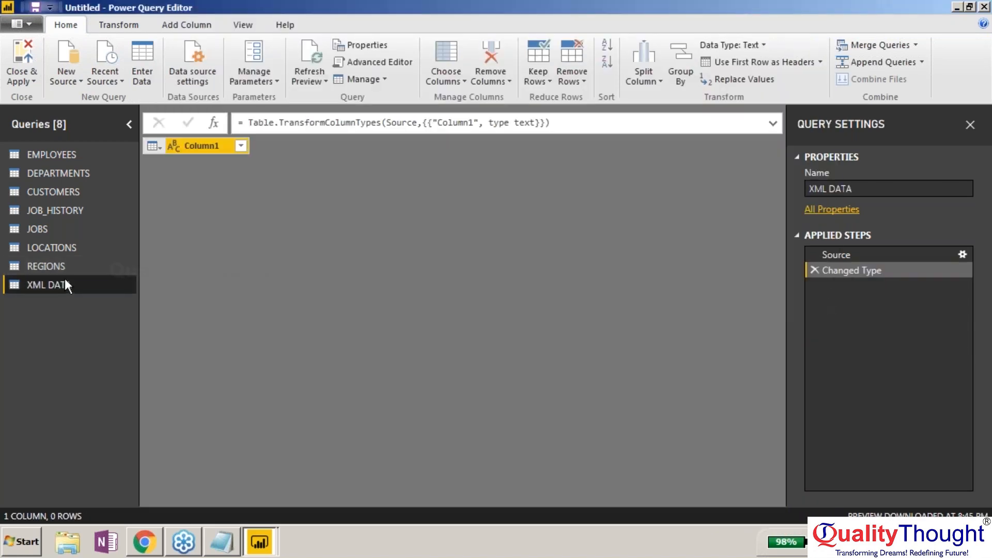
pyautogui.rightClick(75, 285)
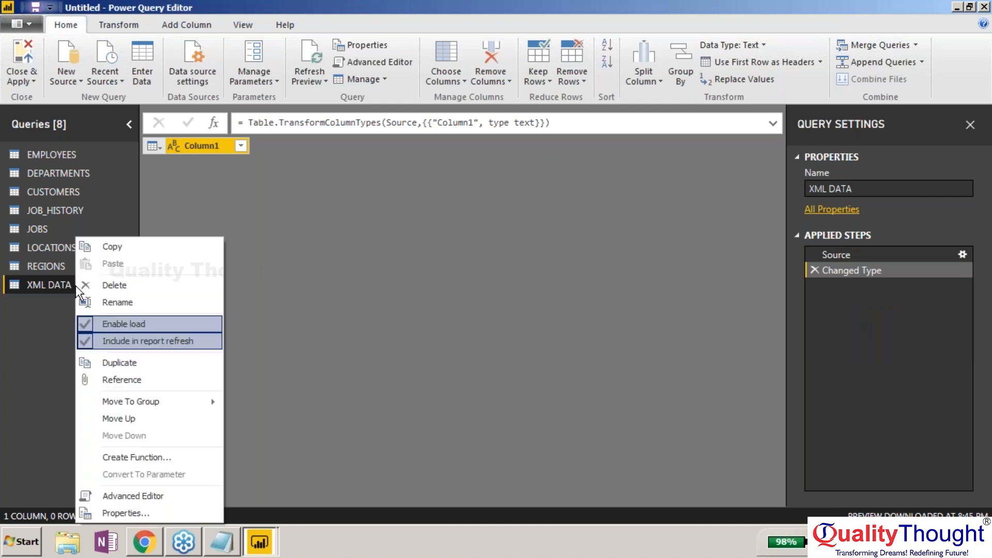
pyautogui.click(95, 201)
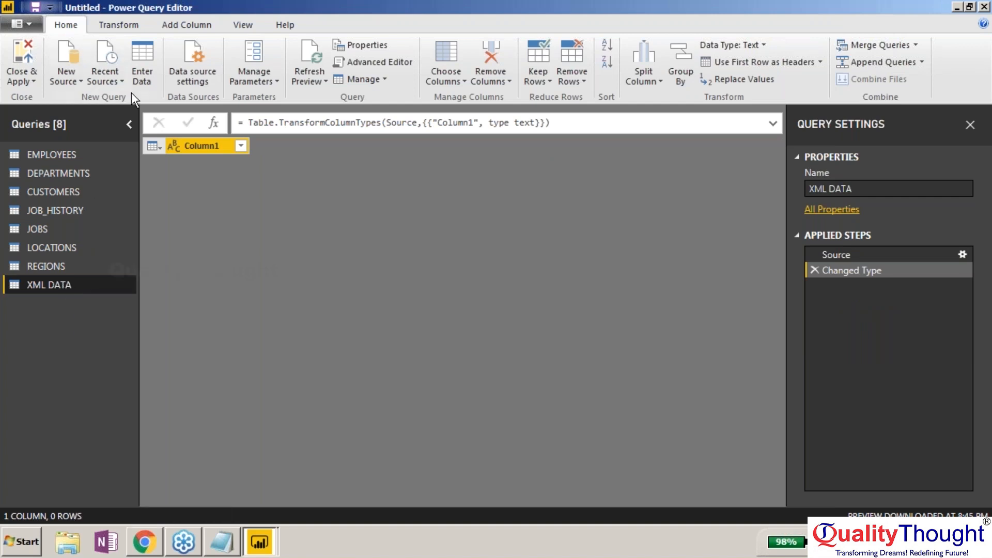
pyautogui.click(139, 76)
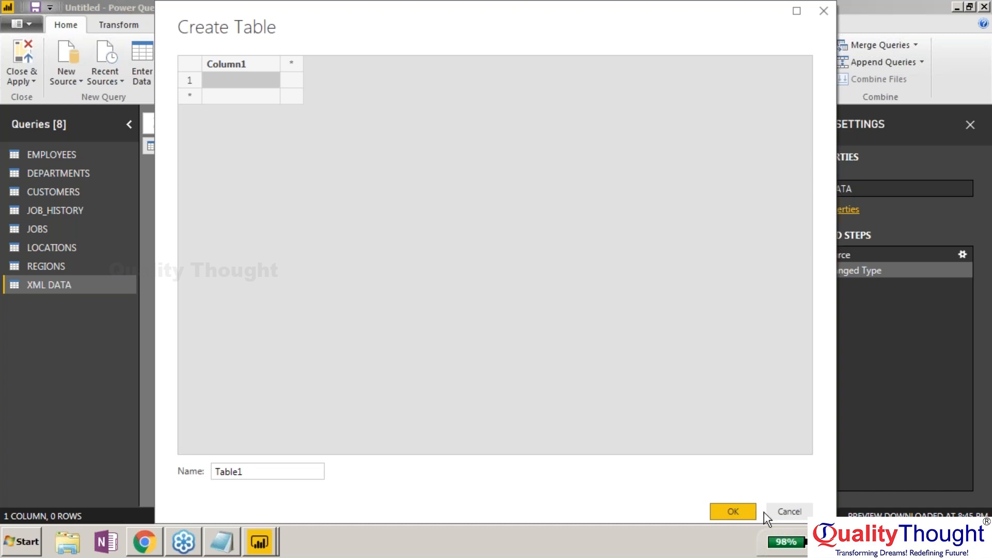
pyautogui.click(778, 511)
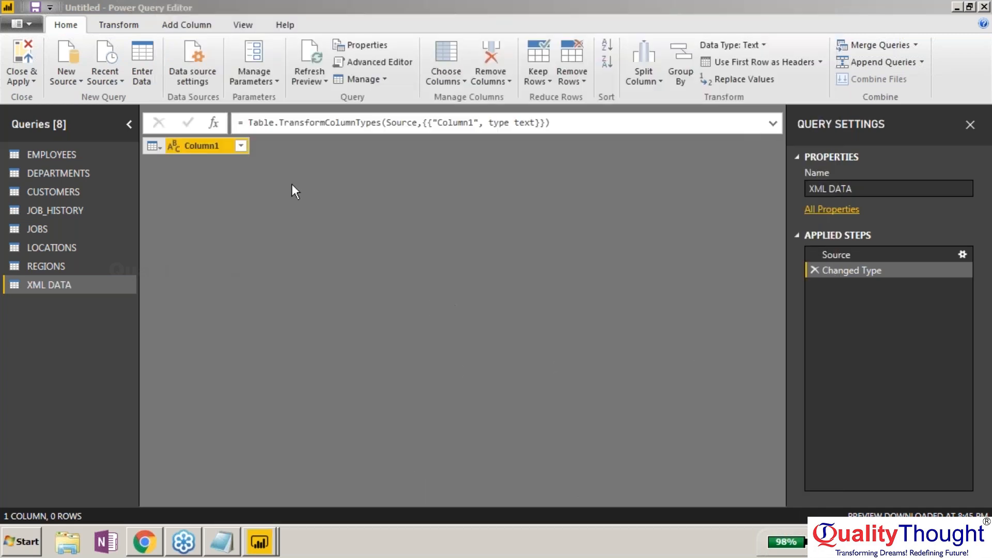
# Switch to Chrome and search the web for "xml script" in a new tab.
pyautogui.click(145, 541)
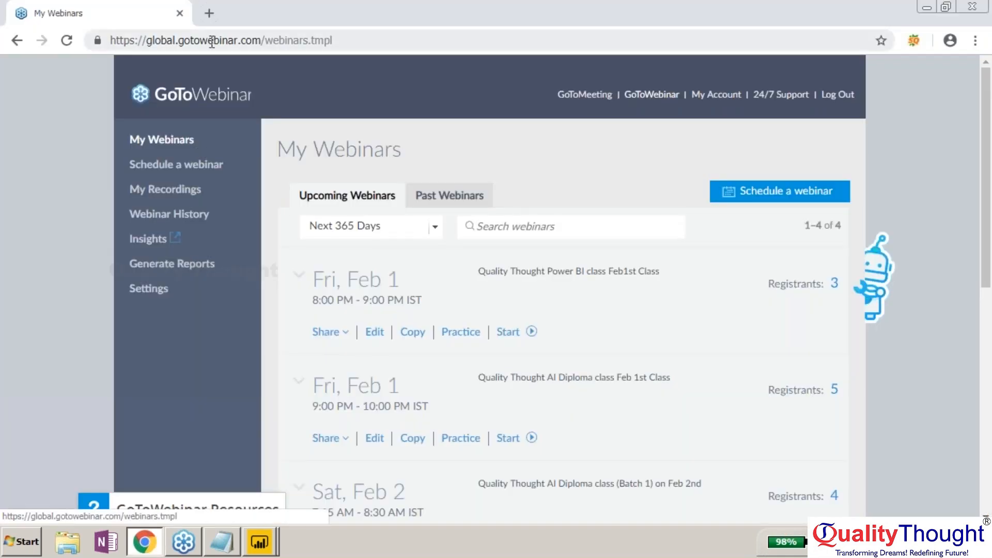
pyautogui.click(209, 13)
pyautogui.write('xml script')
pyautogui.press('Return')
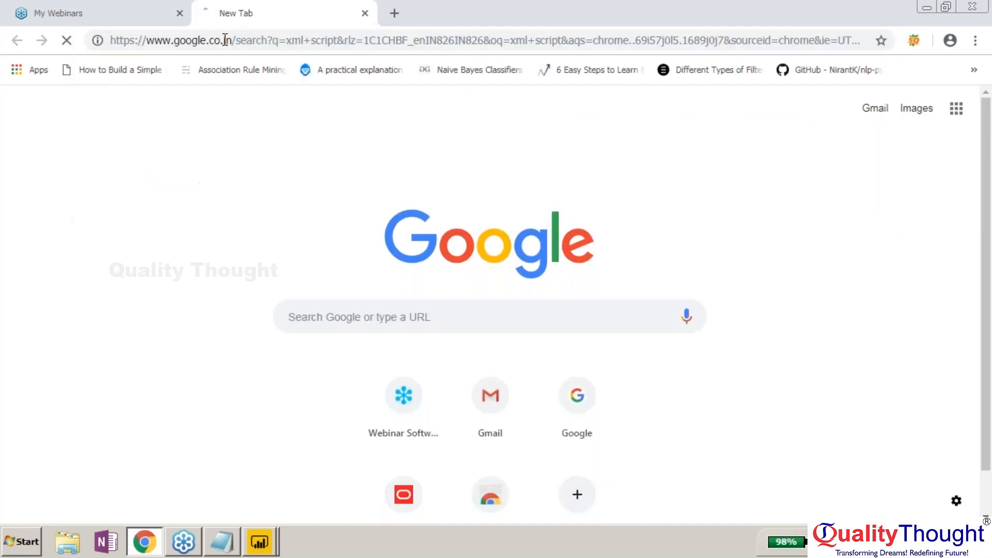
# Check the Wikipedia XML Script article and its linked XML pages for sample code, and return to the search results.
pyautogui.click(194, 293)
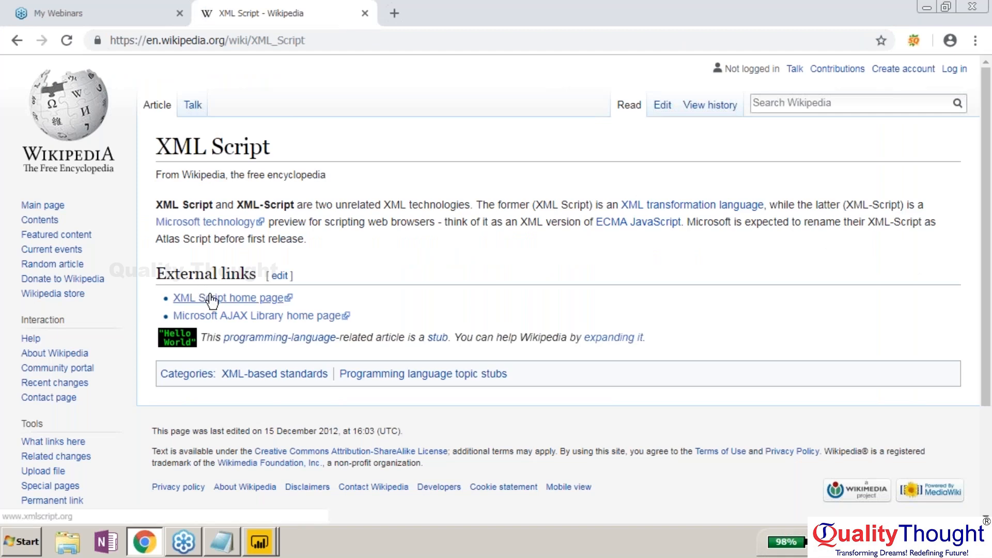
pyautogui.click(211, 301)
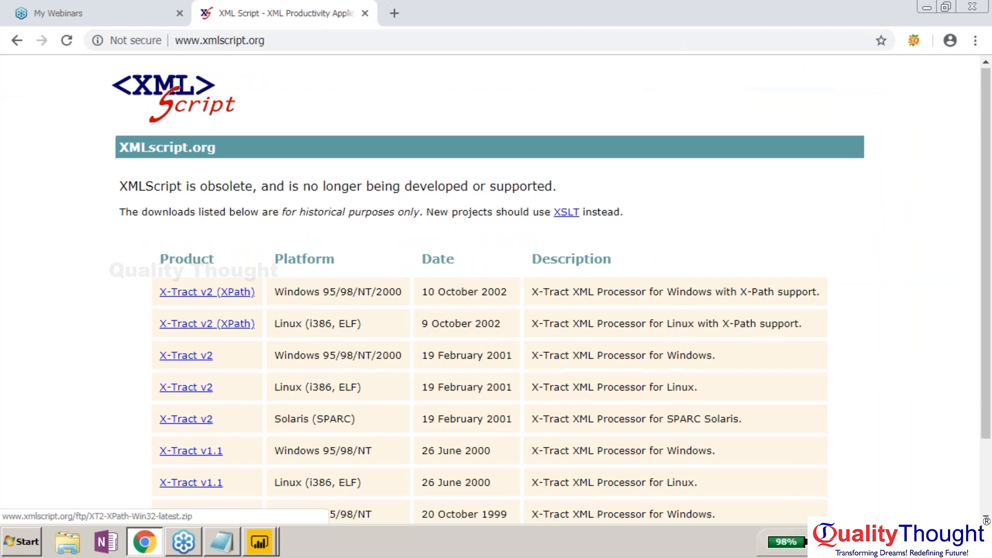
pyautogui.scroll(-3, 496, 289)
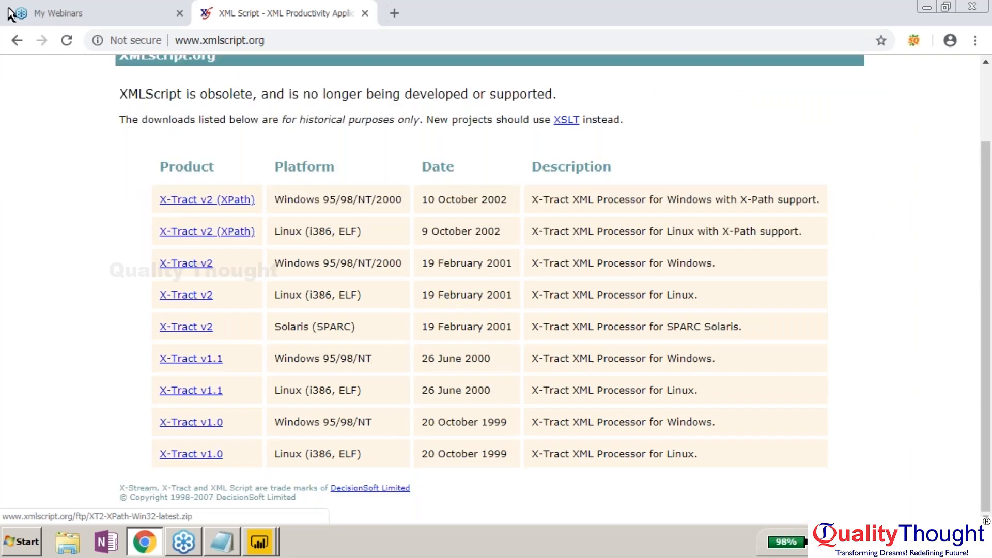
pyautogui.click(16, 39)
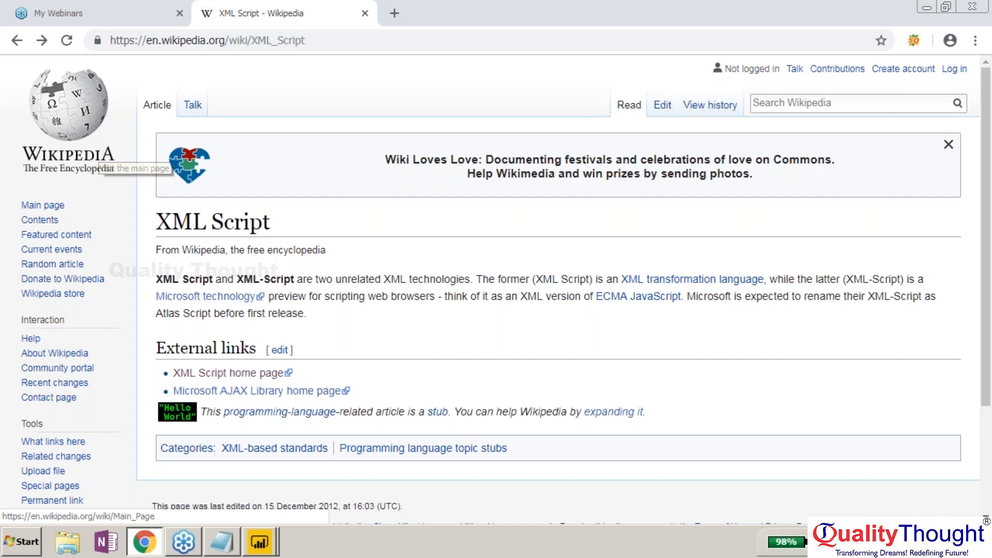
pyautogui.click(275, 450)
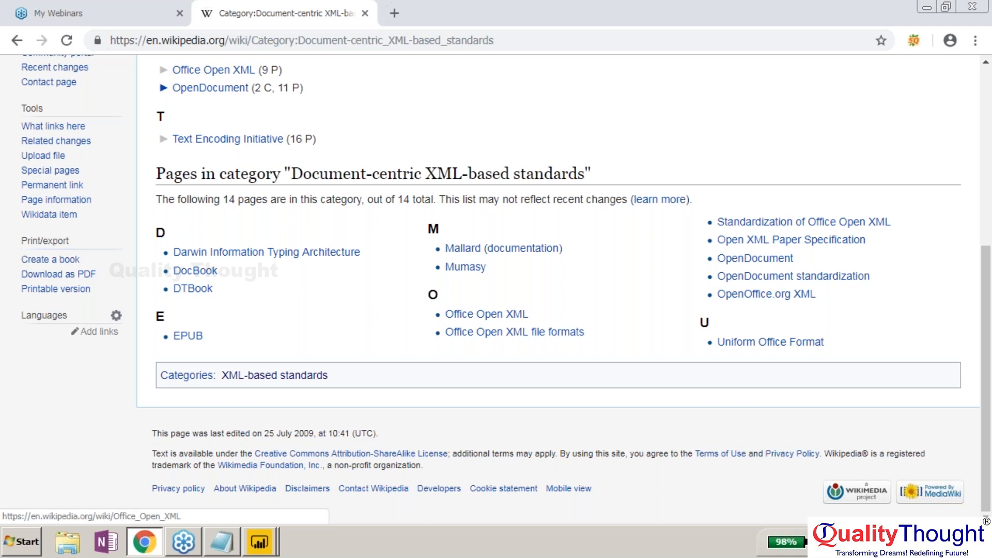
pyautogui.click(486, 314)
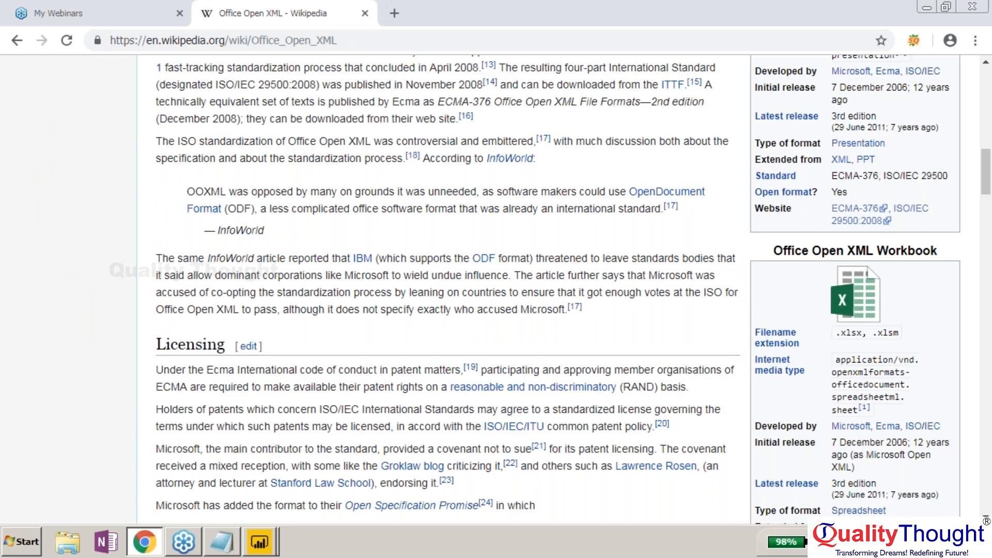
pyautogui.hotkey('alt', 'Left')
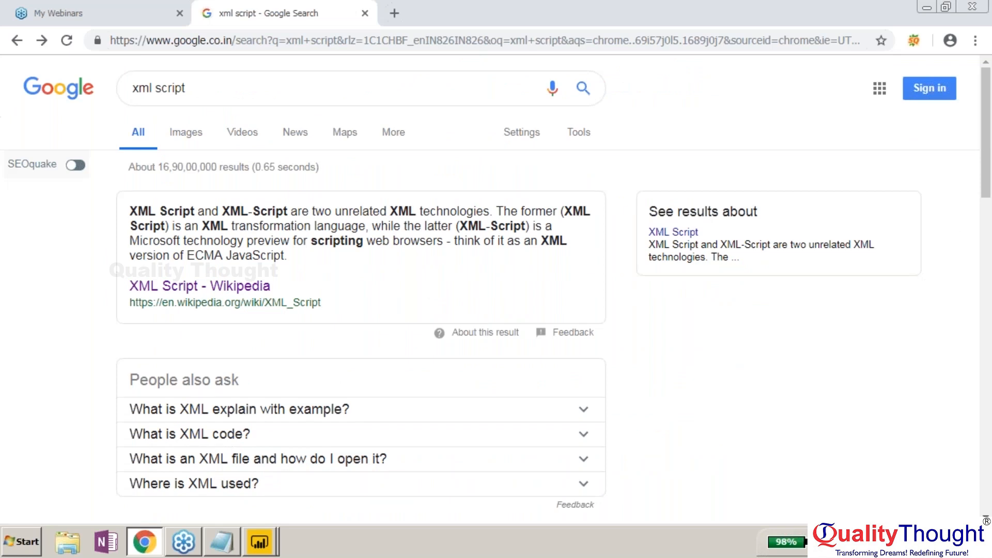
# Open the IBM "Sample XML scripts" result and look through its JDBC subscription examples down to the DataPropagator one.
pyautogui.scroll(-7, 217, 257)
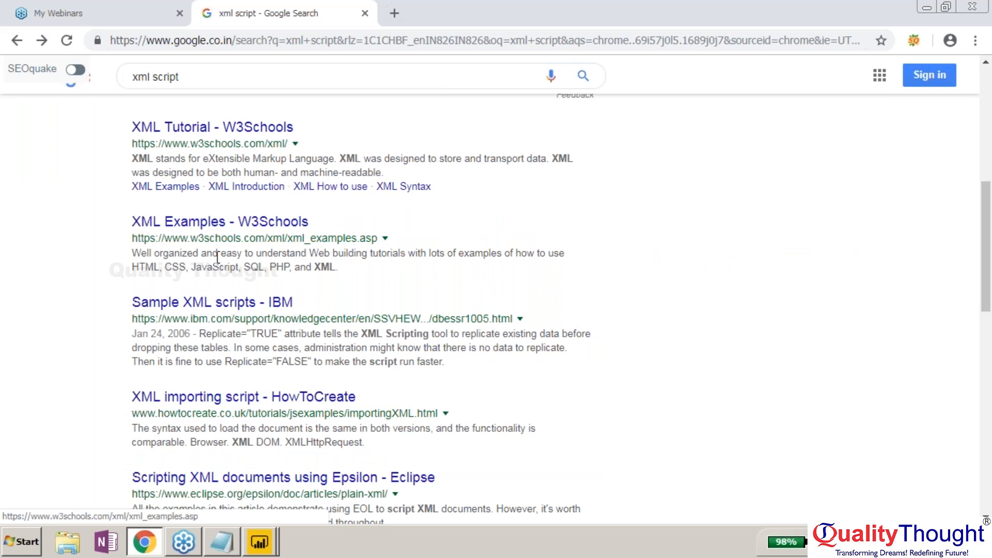
pyautogui.click(212, 302)
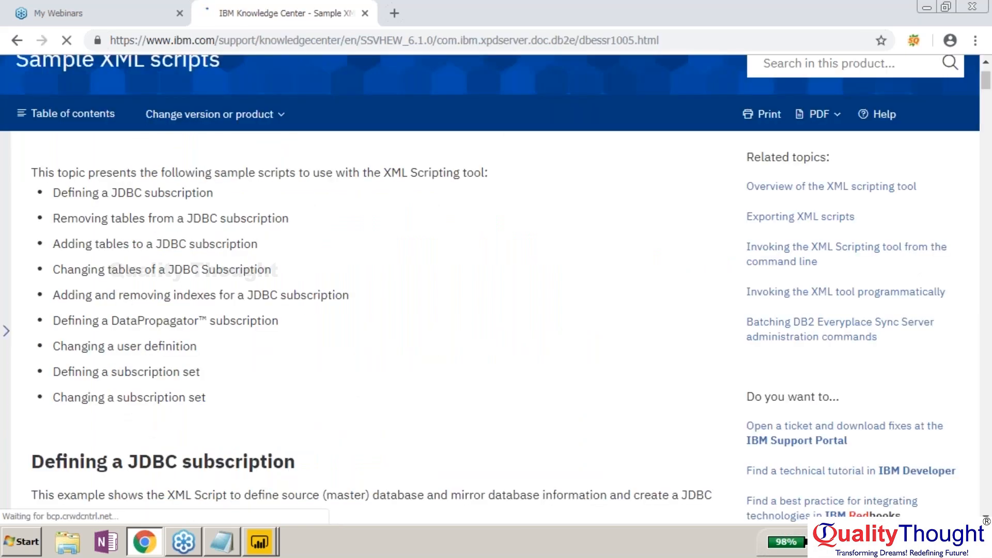
pyautogui.scroll(-20, 495, 290)
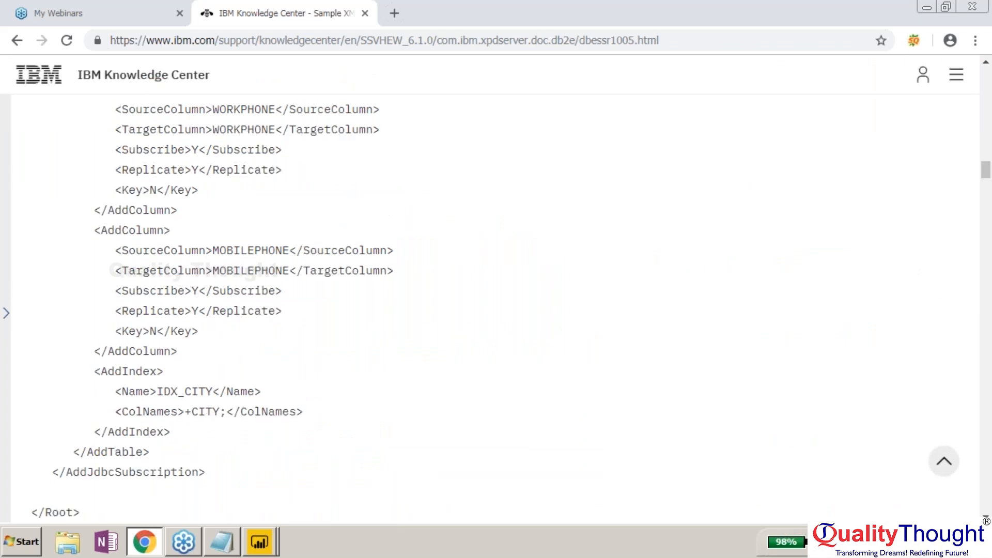
pyautogui.scroll(-9, 495, 289)
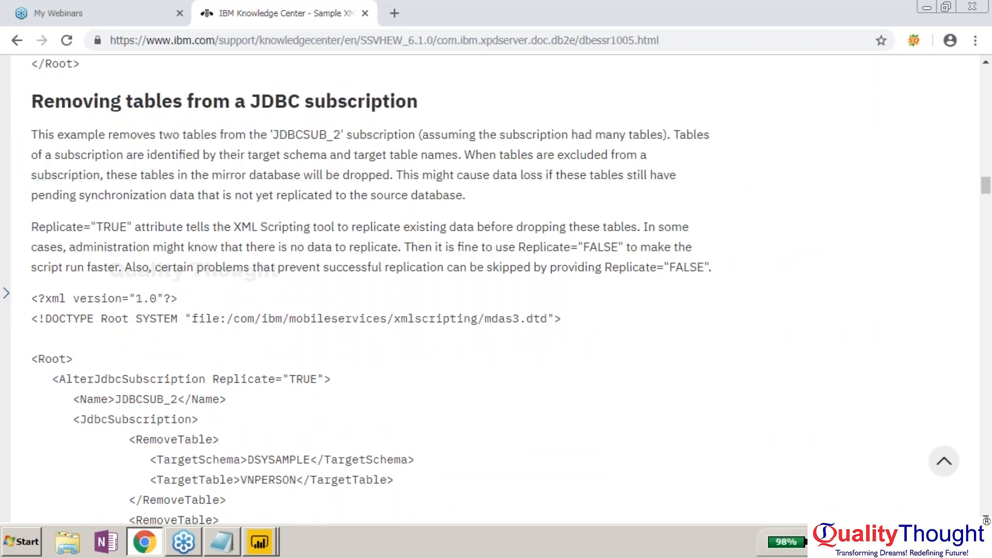
pyautogui.scroll(-11, 71, 229)
pyautogui.moveTo(130, 287); pyautogui.dragTo(326, 408)
pyautogui.scroll(-8, 312, 417)
pyautogui.scroll(-20, 312, 417)
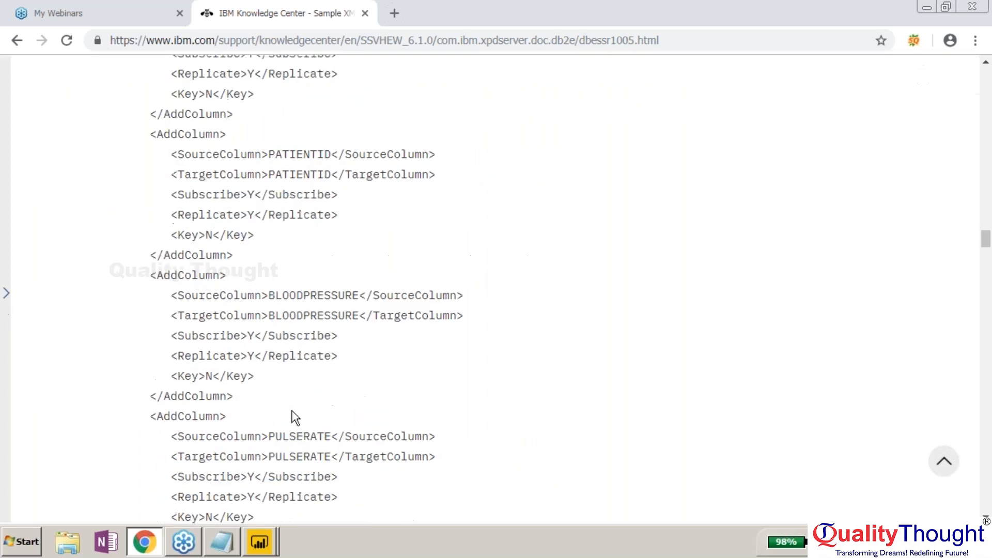
pyautogui.scroll(-17, 496, 289)
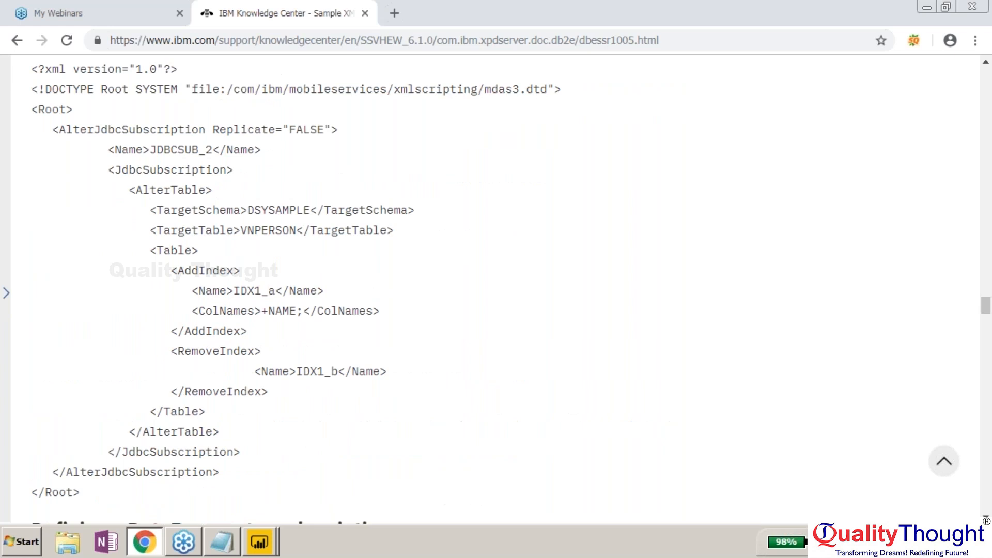
pyautogui.scroll(-5, 496, 290)
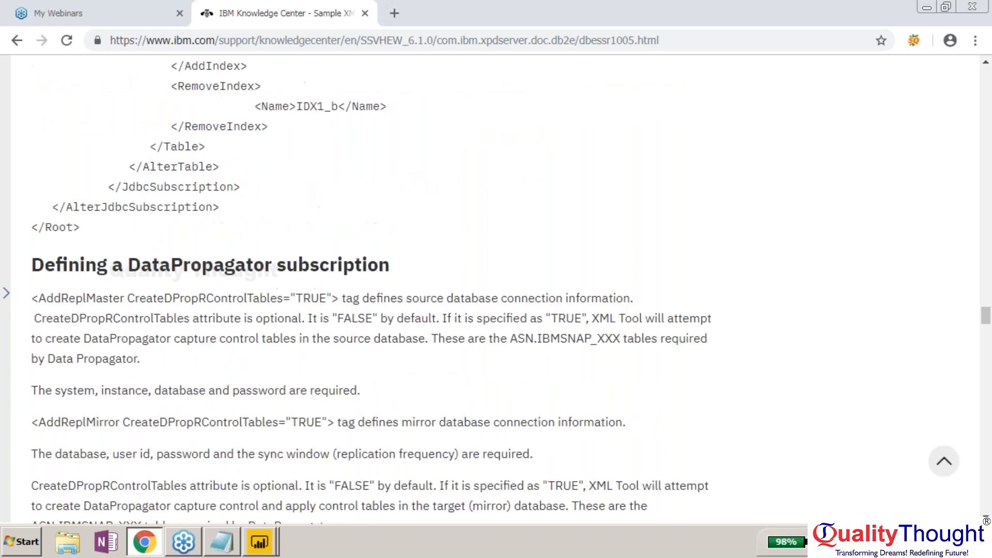
pyautogui.scroll(-20, 496, 289)
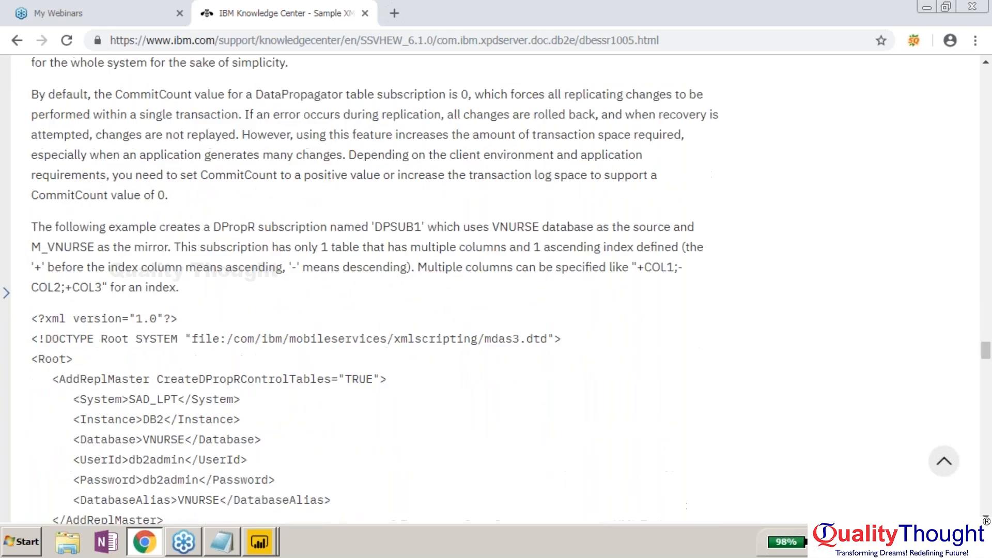
# Examine the XML script of the DataPropagator subscription example, from its column definitions back to its root element.
pyautogui.scroll(6, 496, 289)
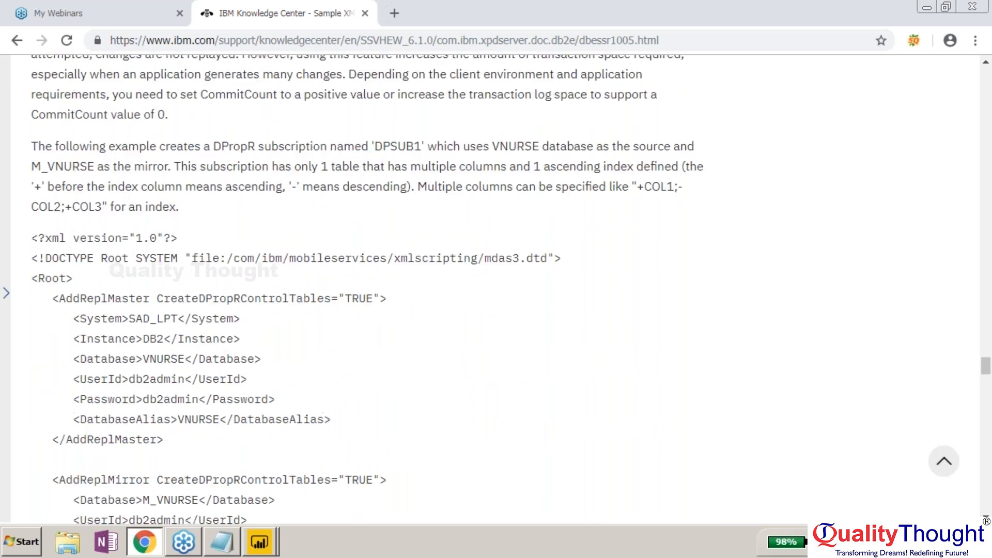
pyautogui.scroll(-4, 497, 289)
pyautogui.scroll(-10, 295, 418)
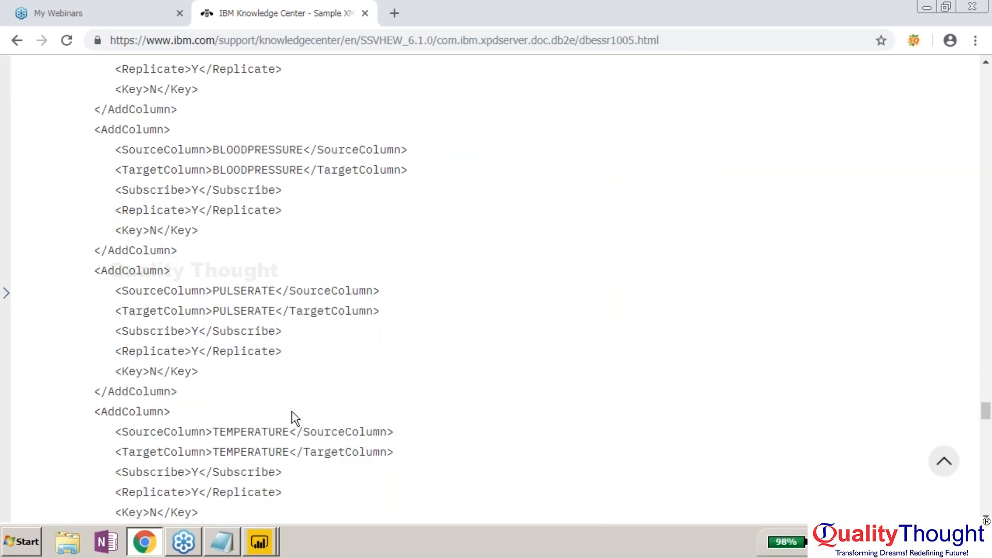
pyautogui.scroll(1, 295, 418)
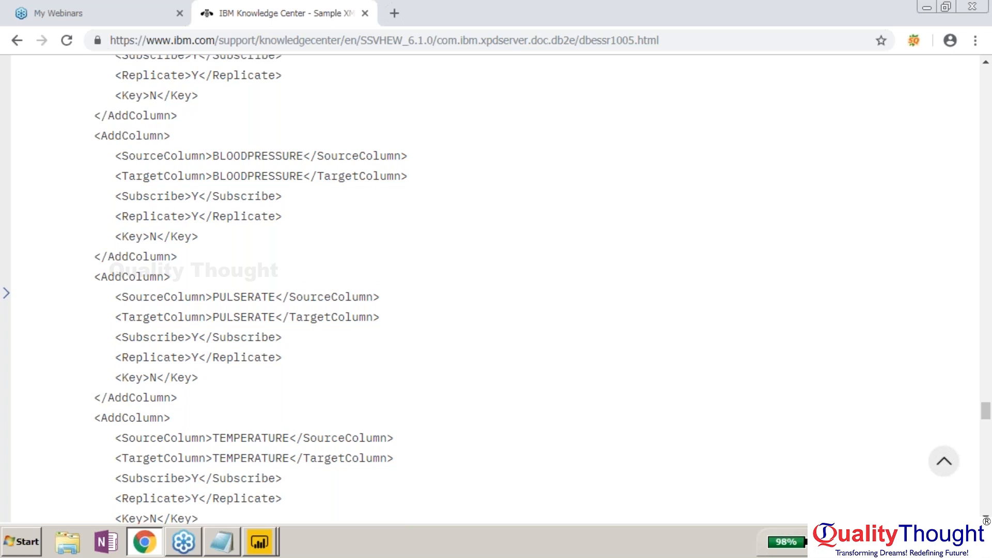
pyautogui.scroll(1, 496, 290)
pyautogui.scroll(3, 496, 289)
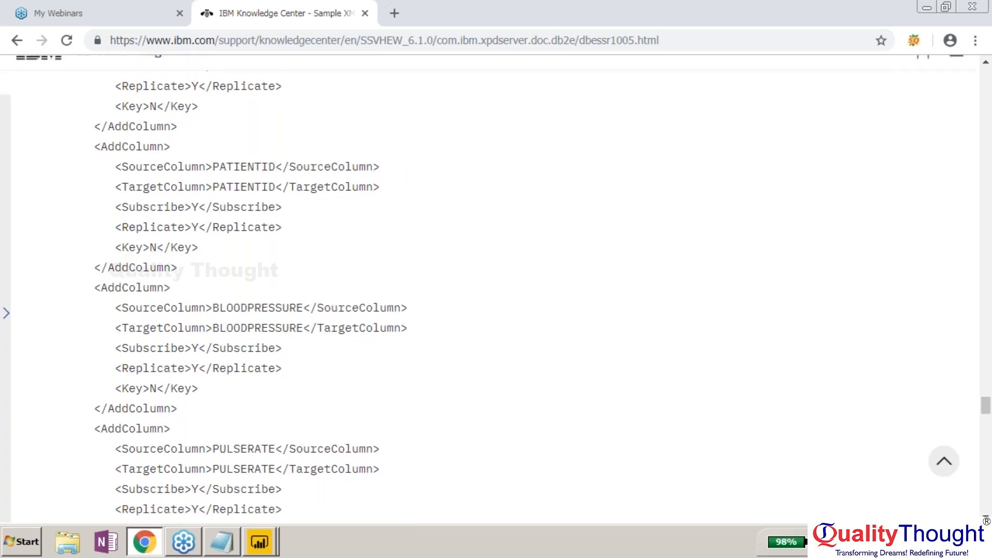
pyautogui.scroll(3, 497, 289)
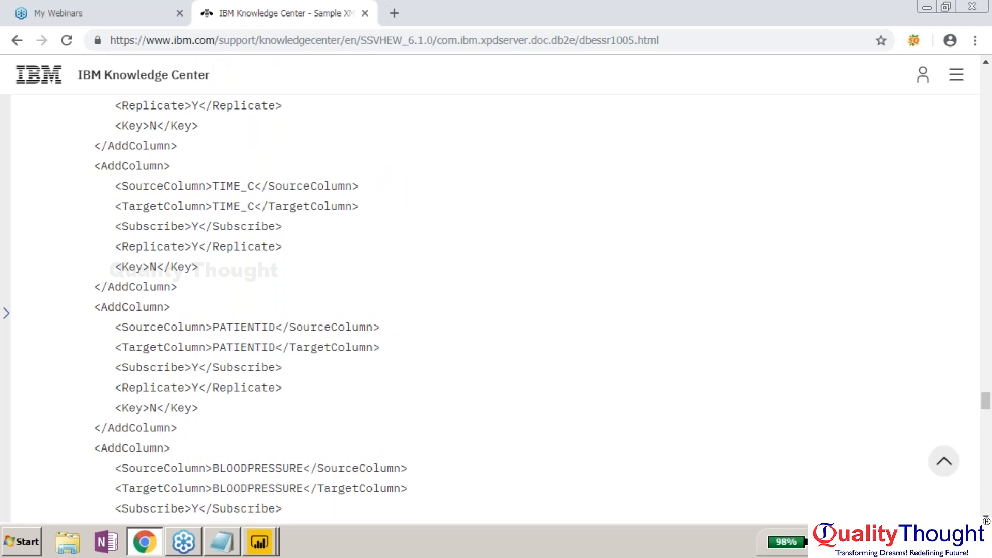
pyautogui.scroll(5, 496, 289)
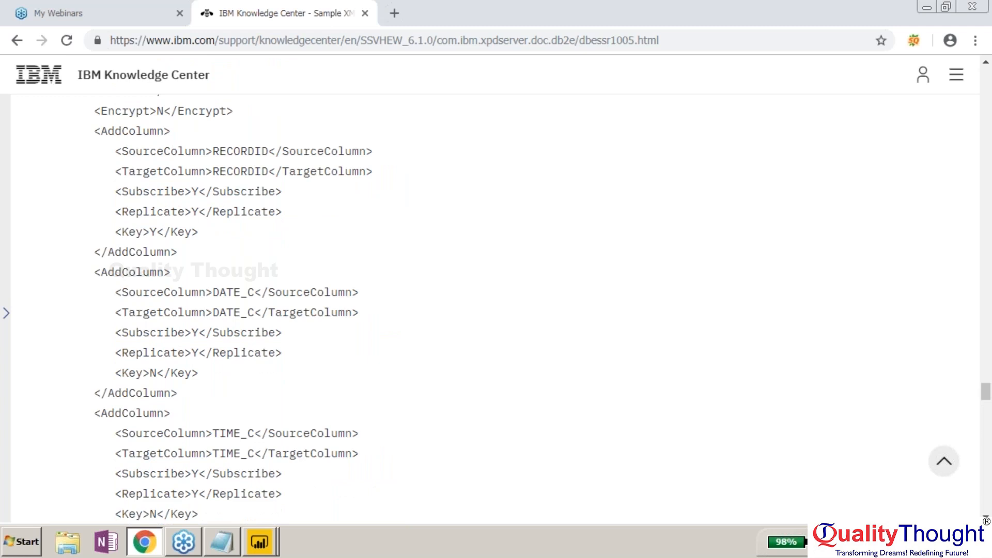
pyautogui.scroll(6, 496, 290)
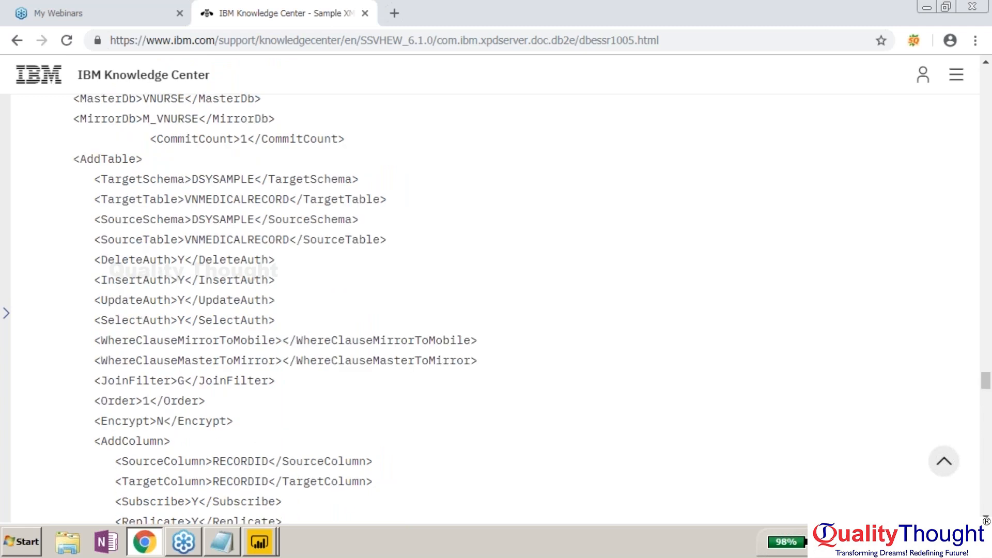
pyautogui.scroll(6, 496, 310)
pyautogui.scroll(4, 496, 310)
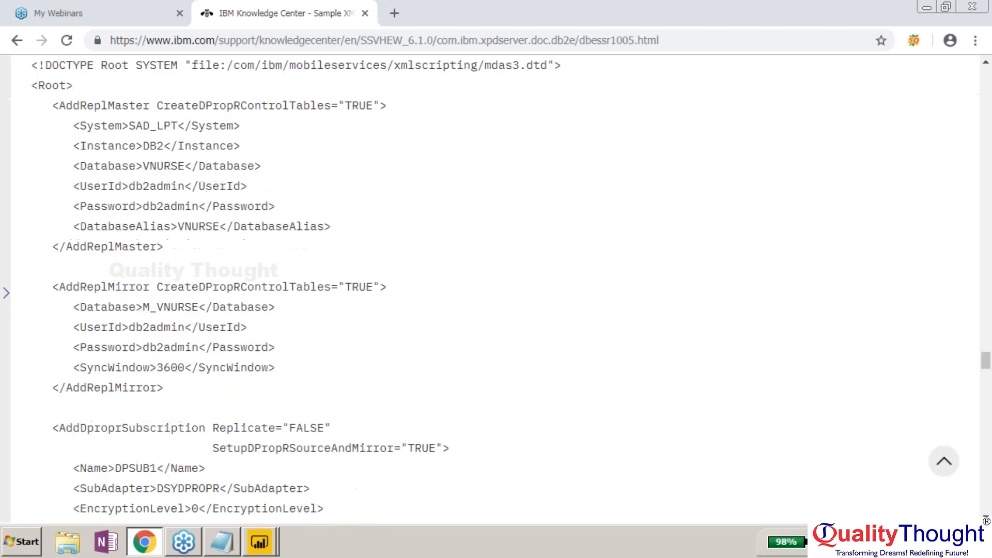
# Select and copy the complete XML script of the DataPropagator subscription example, through its closing </Root> tag.
pyautogui.scroll(2, 496, 310)
pyautogui.scroll(-20, 496, 310)
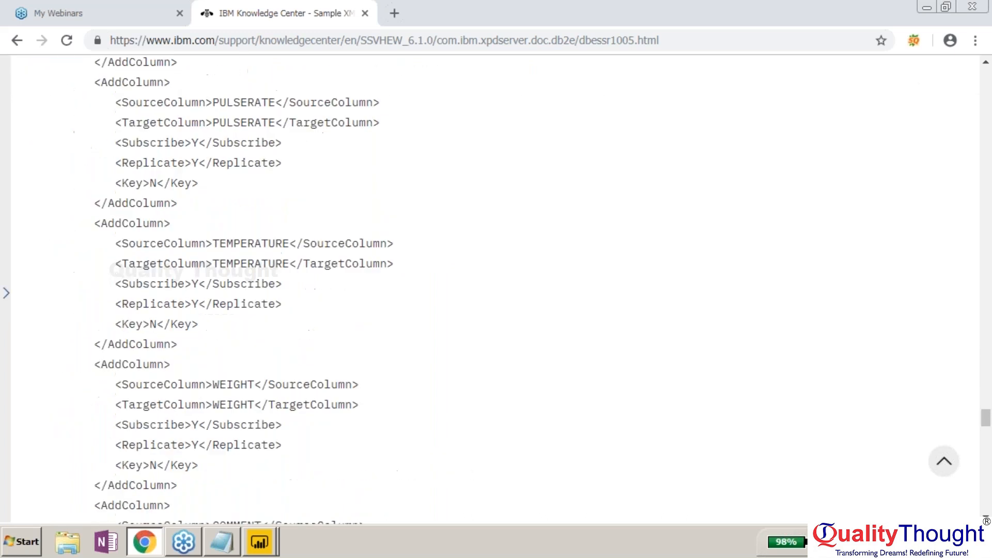
pyautogui.scroll(-5, 217, 77)
pyautogui.moveTo(218, 83); pyautogui.dragTo(184, 280)
pyautogui.scroll(3, 216, 66)
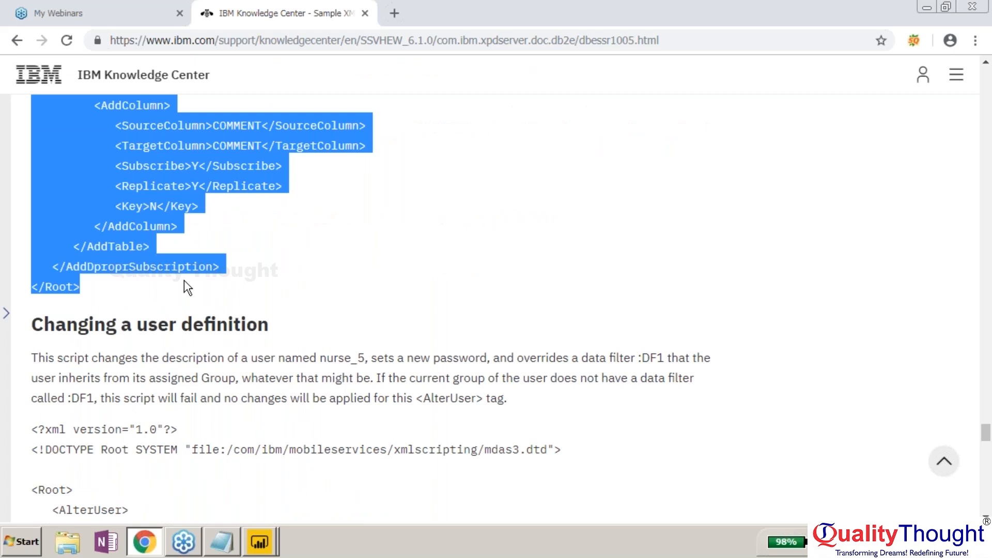
# Switch to Power Query Editor and create a table named XMLDATA with the copied XML script in the first row of Column1.
pyautogui.click(259, 542)
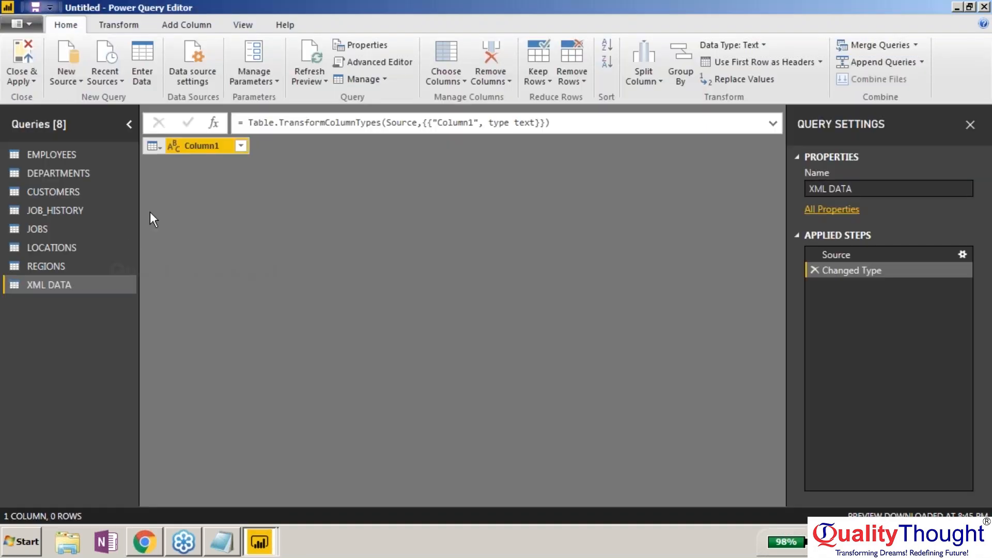
pyautogui.click(152, 77)
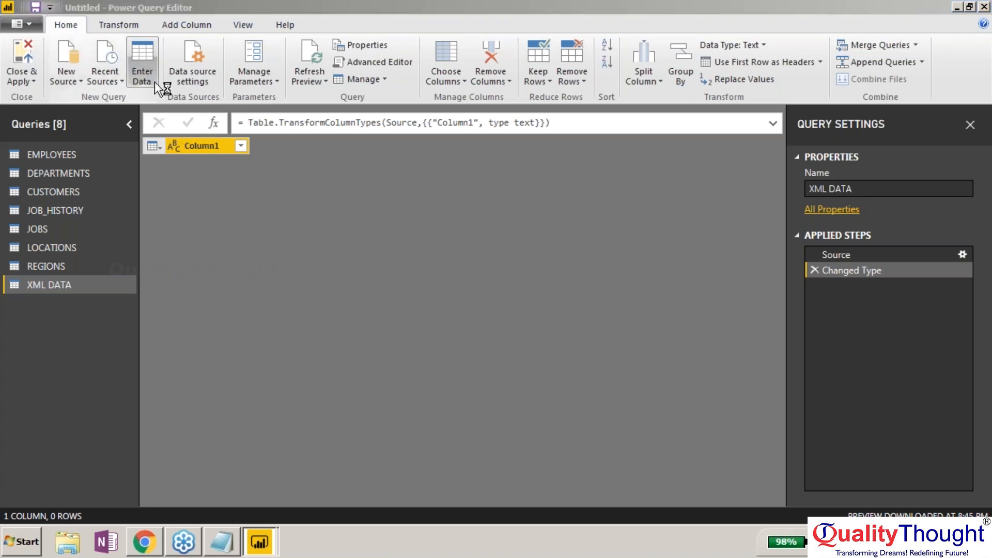
pyautogui.write('</Root>')
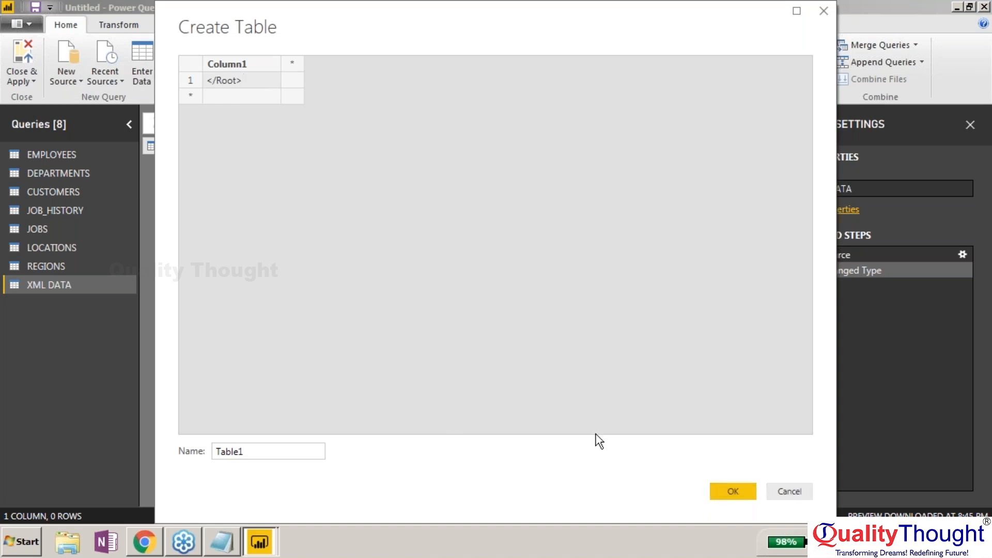
pyautogui.click(275, 451)
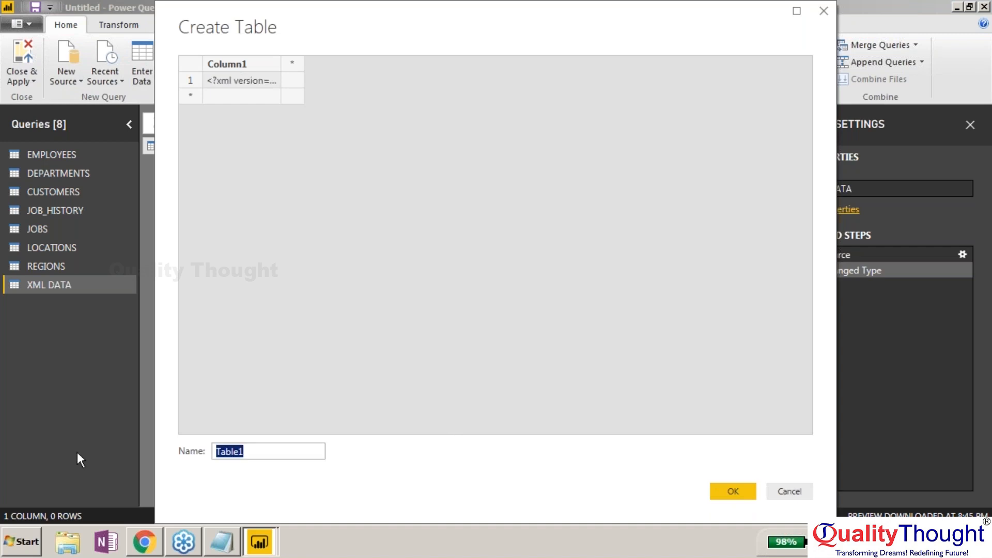
pyautogui.write('XMLDATA')
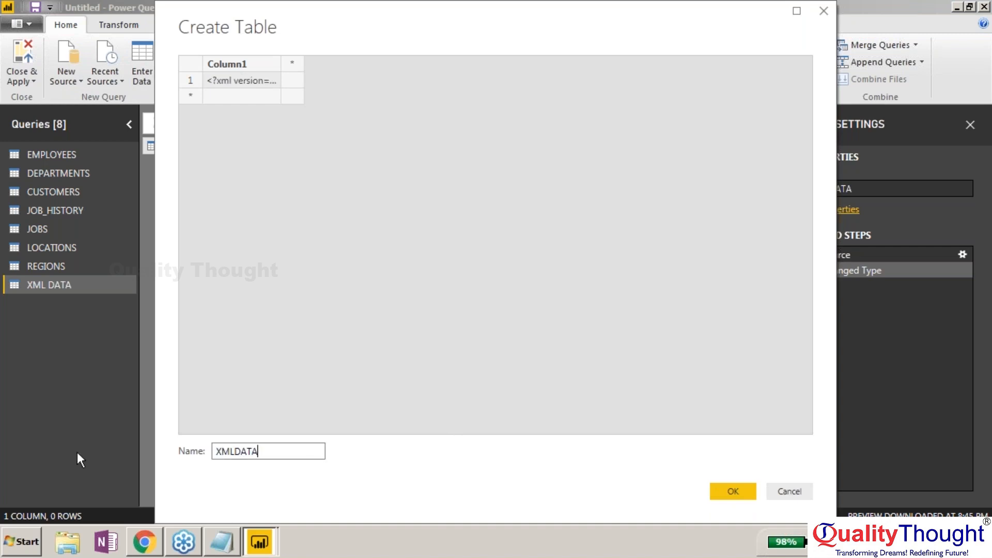
pyautogui.press('Return')
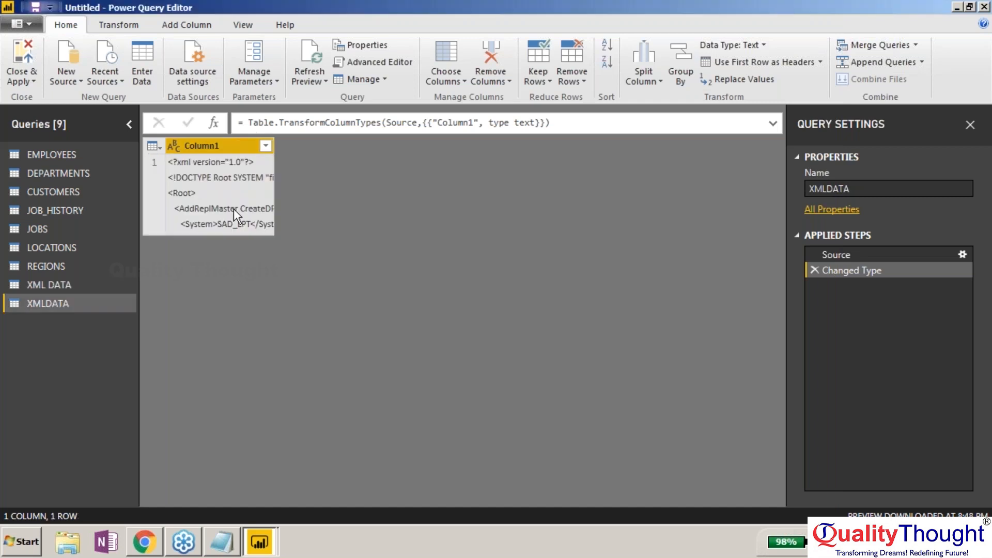
# Parse Column1 of the XMLDATA query as XML and drill down into the resulting nested table.
pyautogui.click(234, 208)
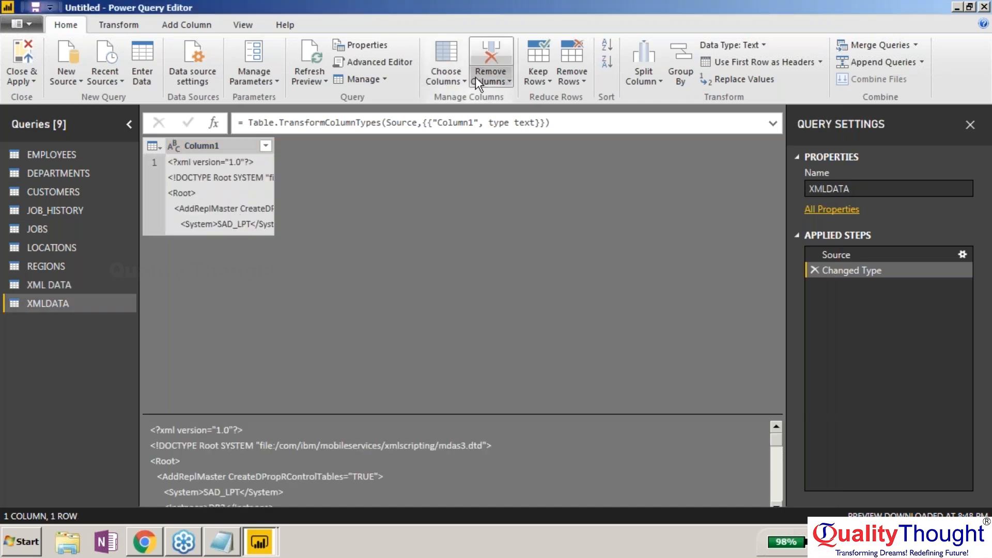
pyautogui.scroll(-1, 430, 91)
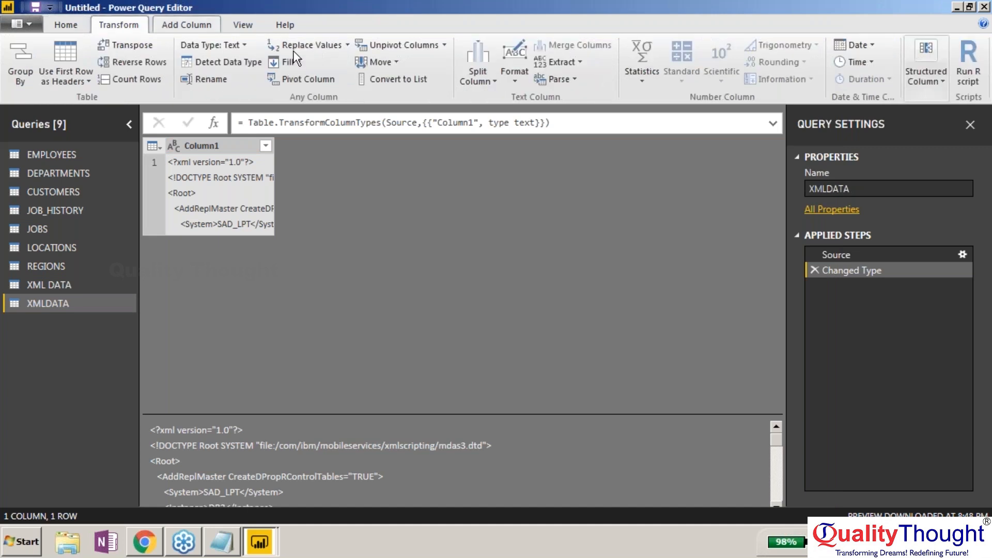
pyautogui.click(566, 78)
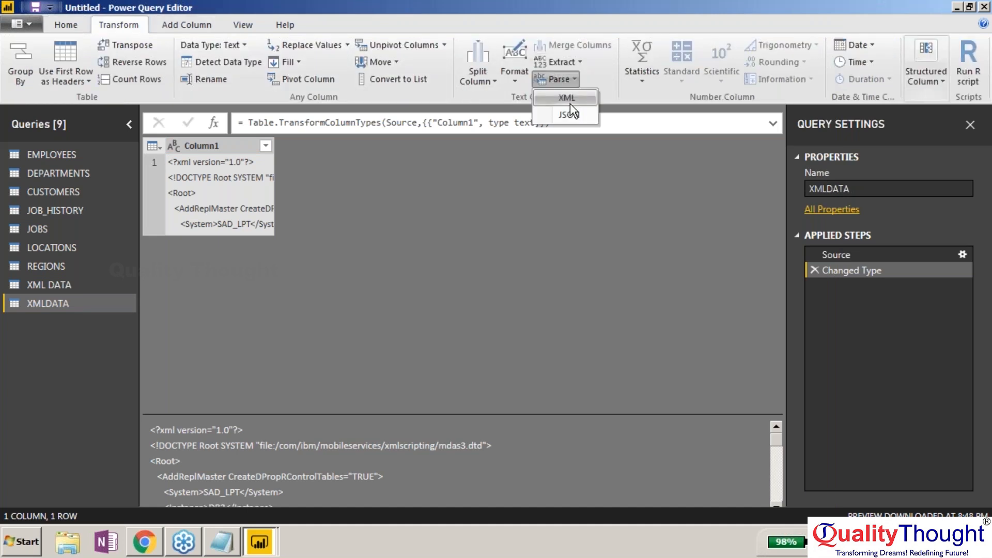
pyautogui.click(568, 101)
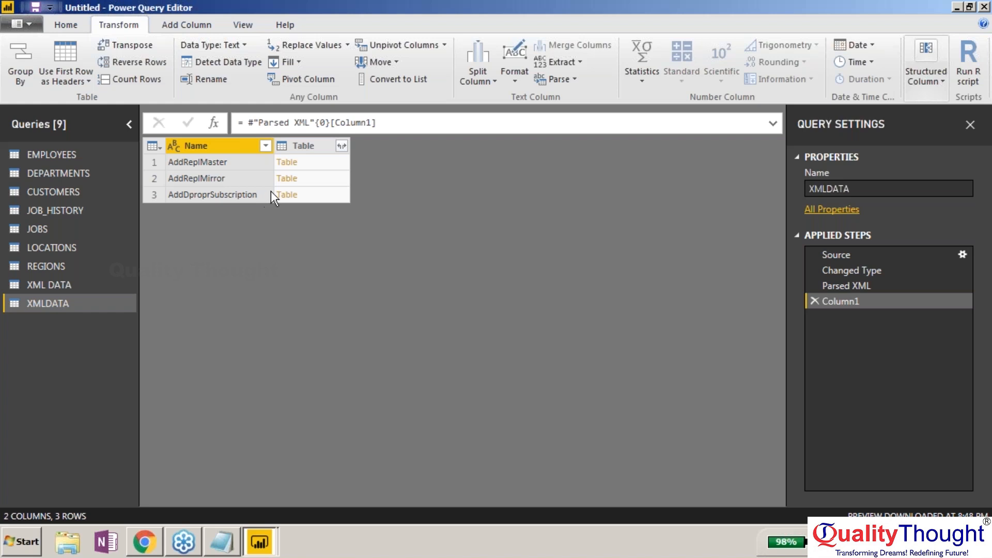
# Drill down into the AddReplMaster row's nested table and view its remaining columns.
pyautogui.click(291, 163)
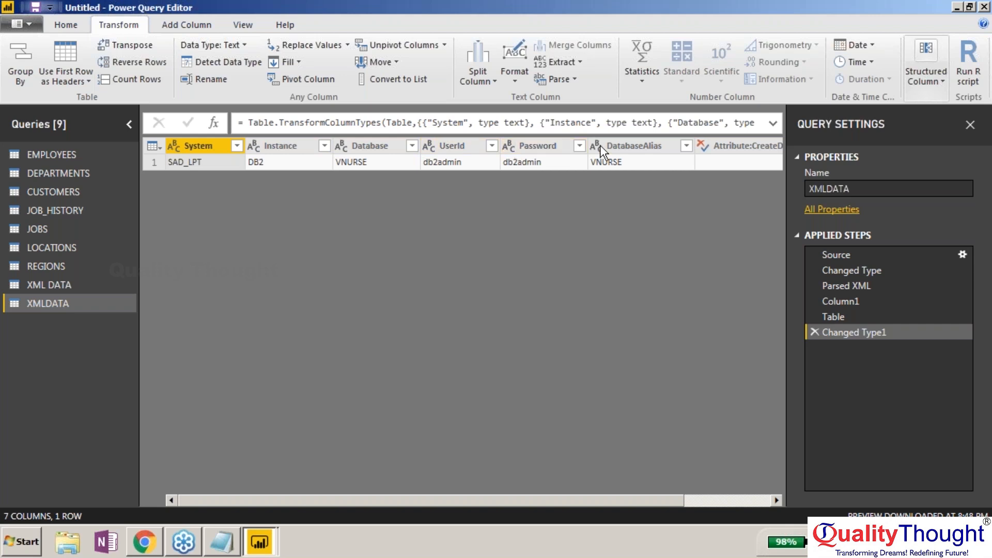
pyautogui.click(722, 498)
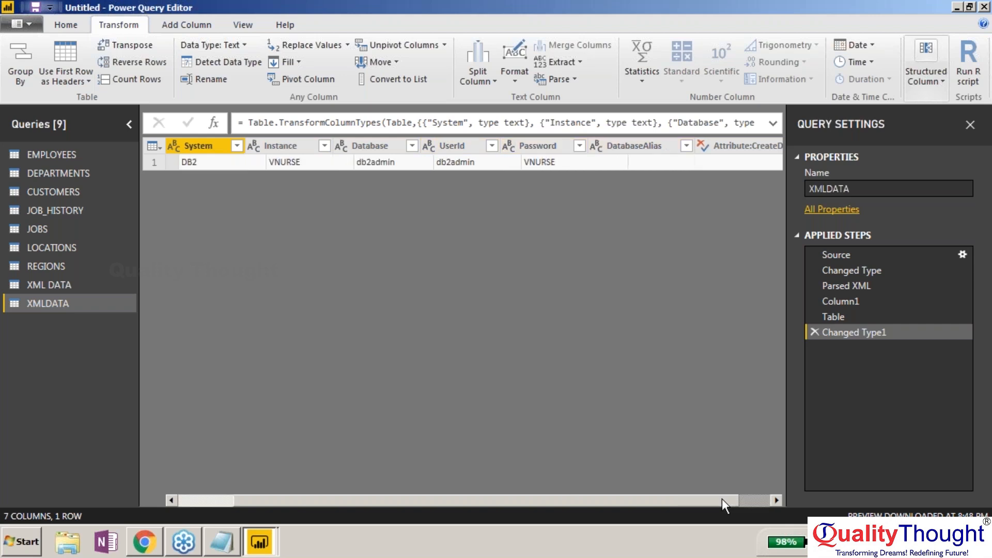
pyautogui.click(721, 498)
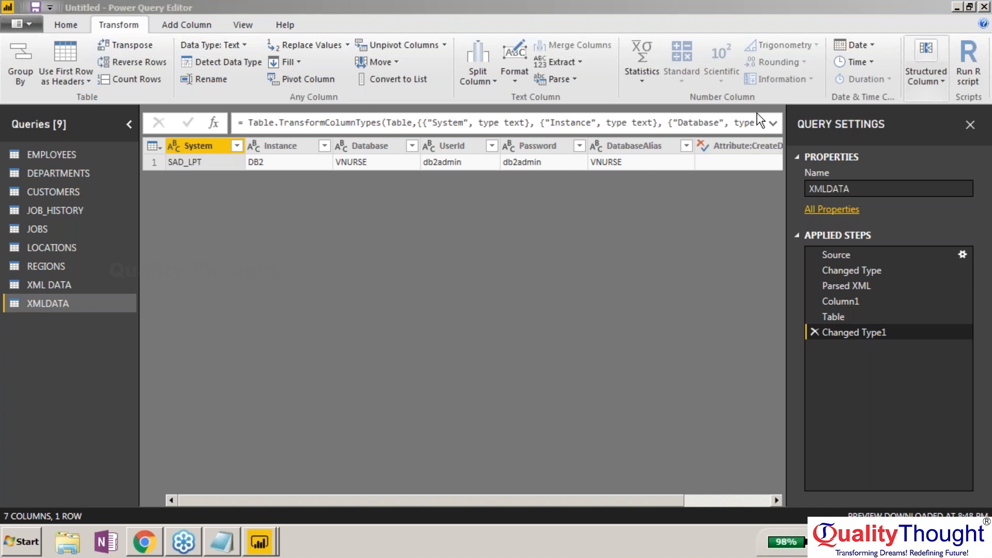
# Switch to Chrome and look through the IBM samples around "Changing a user definition" for another XML script.
pyautogui.click(259, 541)
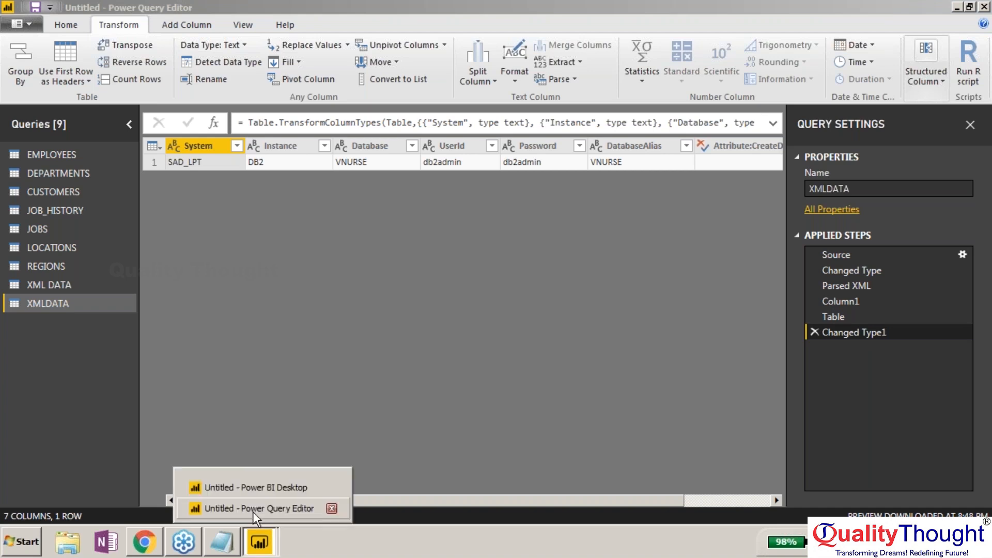
pyautogui.click(155, 545)
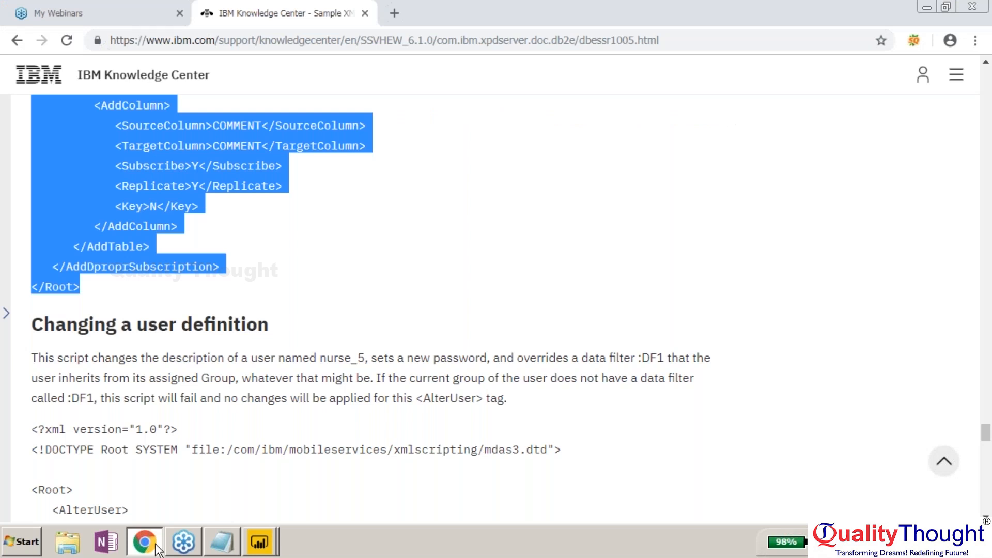
pyautogui.scroll(-9, 362, 289)
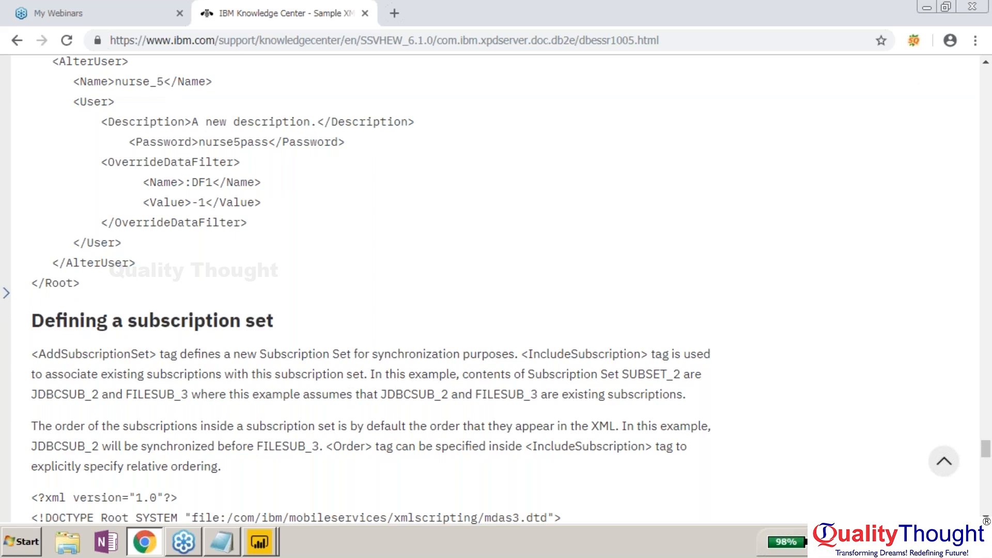
pyautogui.scroll(9, 361, 290)
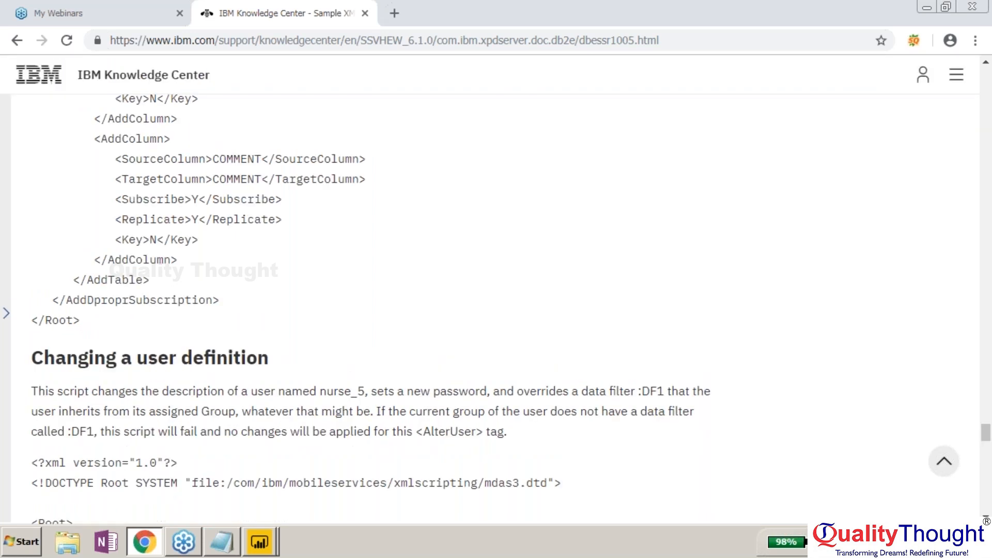
pyautogui.scroll(3, 362, 290)
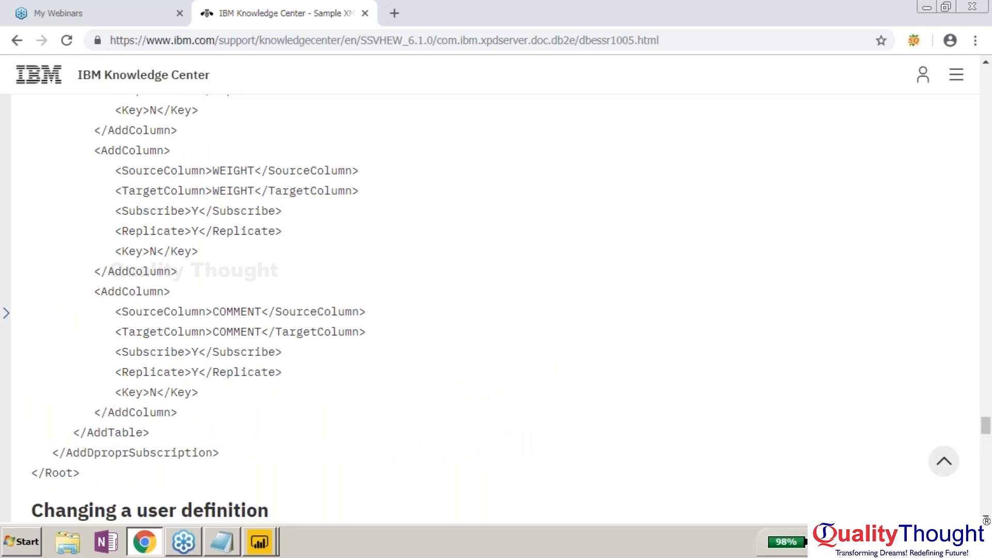
pyautogui.scroll(7, 496, 310)
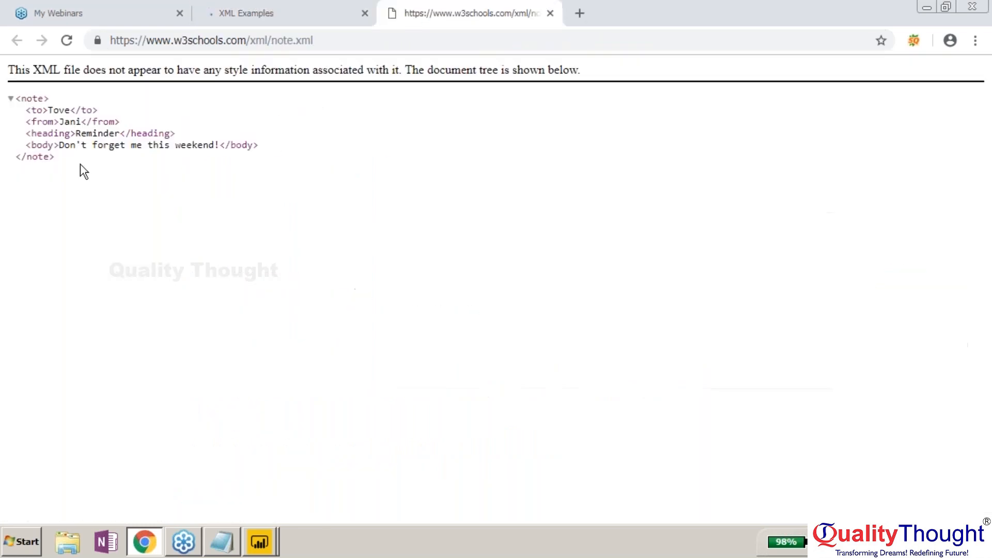
# Check the W3Schools note.xml sample and the XML Examples page for usable code, and return to the search results.
pyautogui.moveTo(56, 157); pyautogui.dragTo(15, 99)
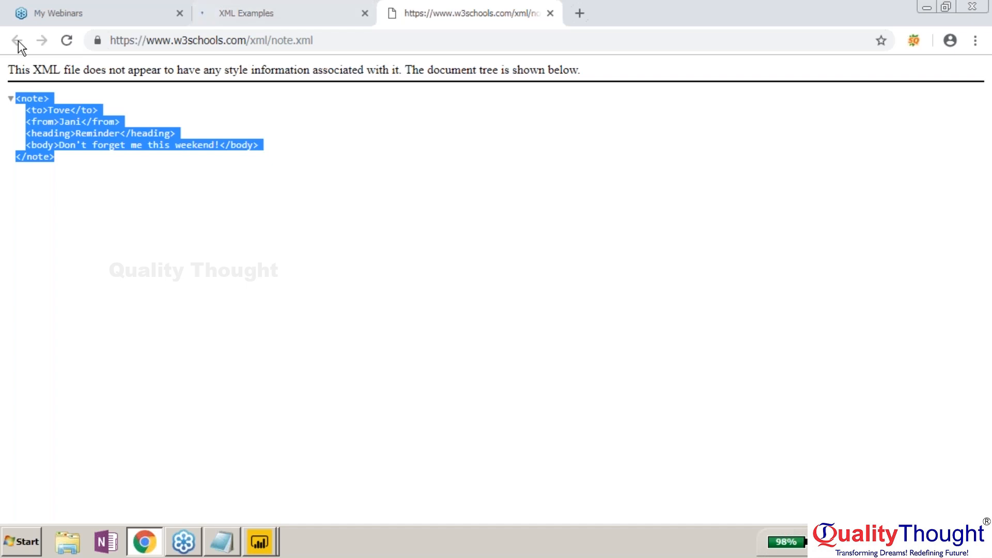
pyautogui.click(283, 11)
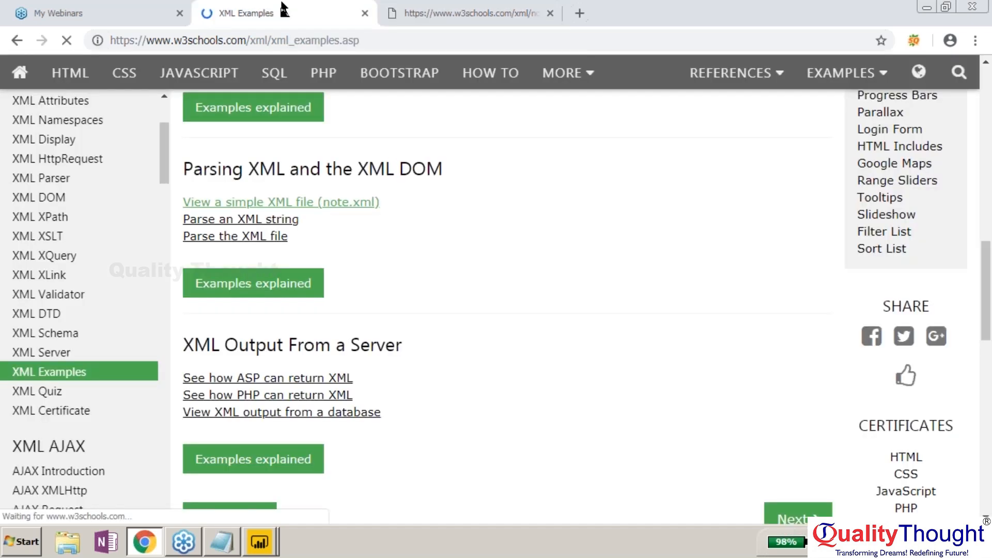
pyautogui.scroll(-6, 339, 309)
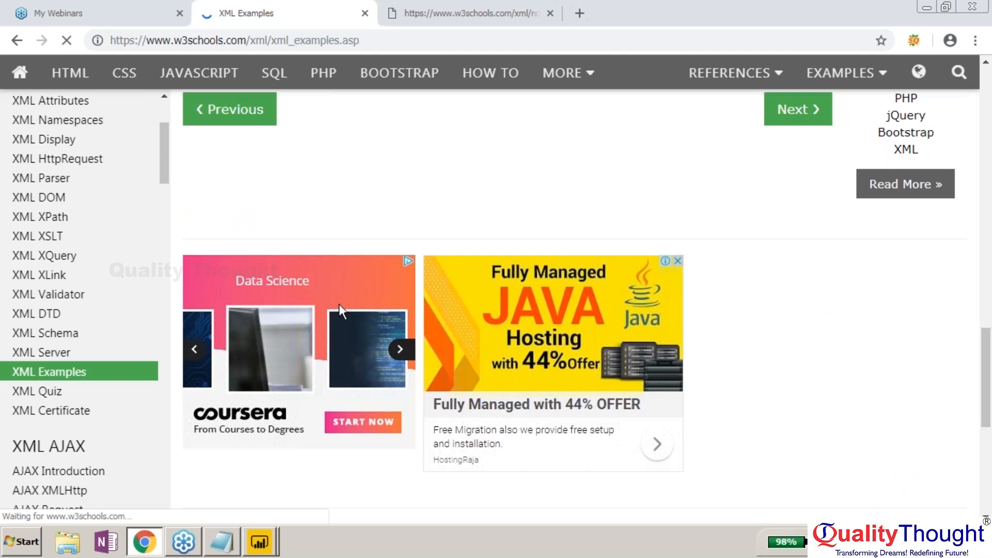
pyautogui.click(17, 41)
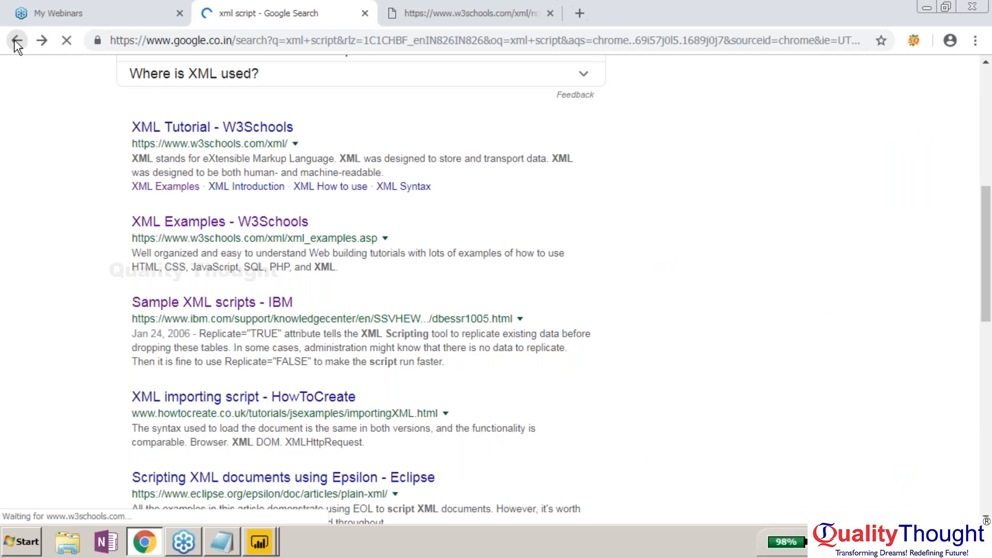
# Scan the "xml script" search results and open the TestComplete article "Working With XML Files From Scripts".
pyautogui.scroll(-5, 269, 171)
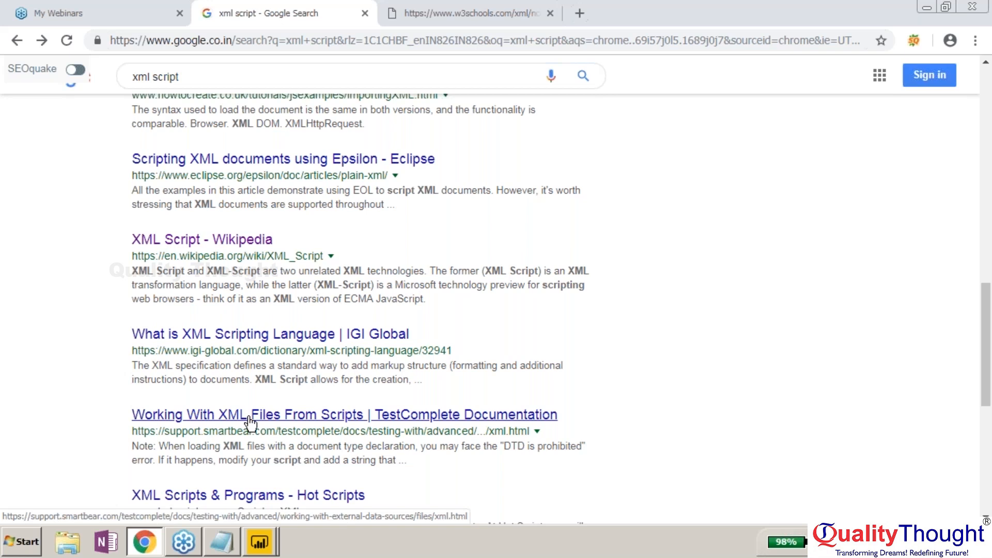
pyautogui.scroll(-8, 250, 422)
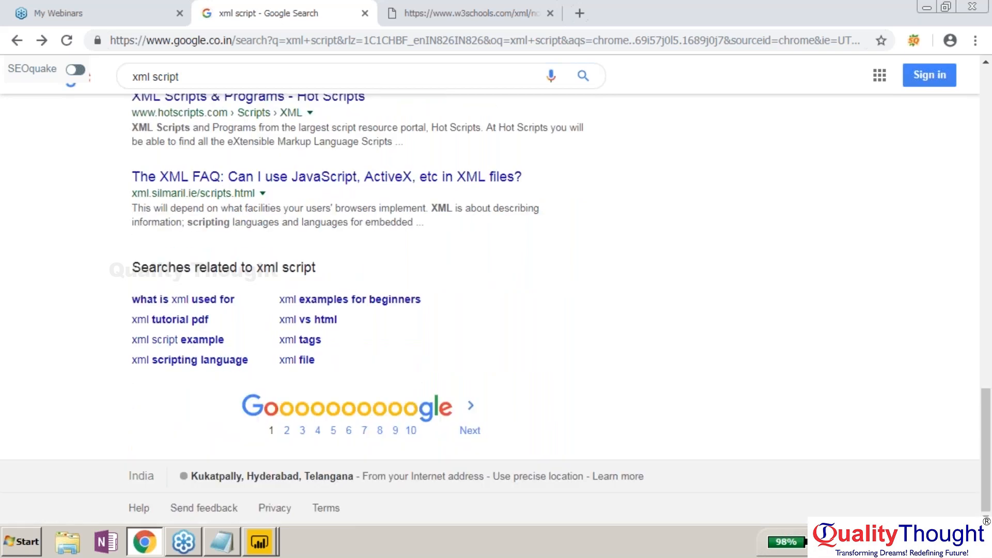
pyautogui.scroll(14, 212, 405)
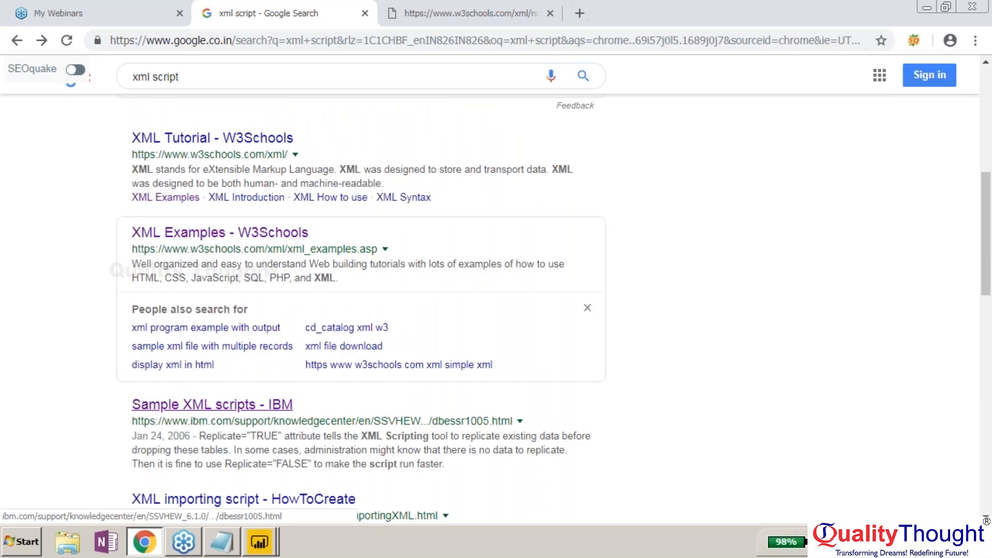
pyautogui.scroll(-8, 220, 136)
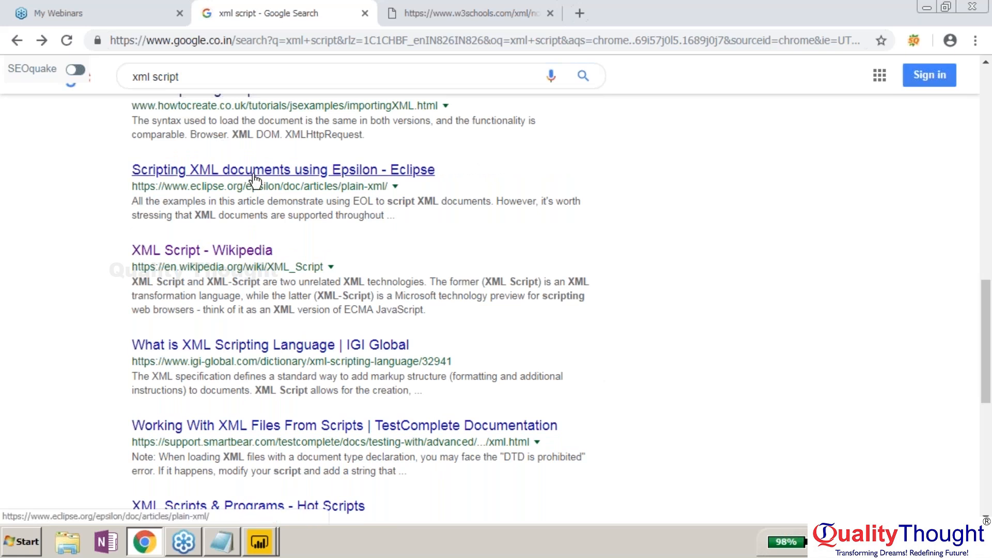
pyautogui.click(254, 425)
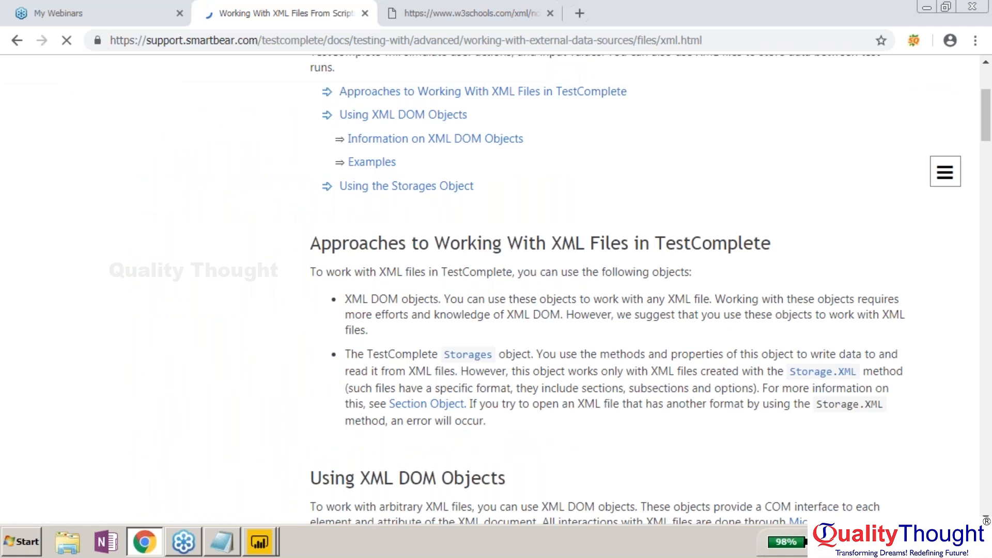
# Look through the TestComplete article's Data.xml sample and the Python version of "Example 1: Opening XML Files".
pyautogui.scroll(-9, 608, 290)
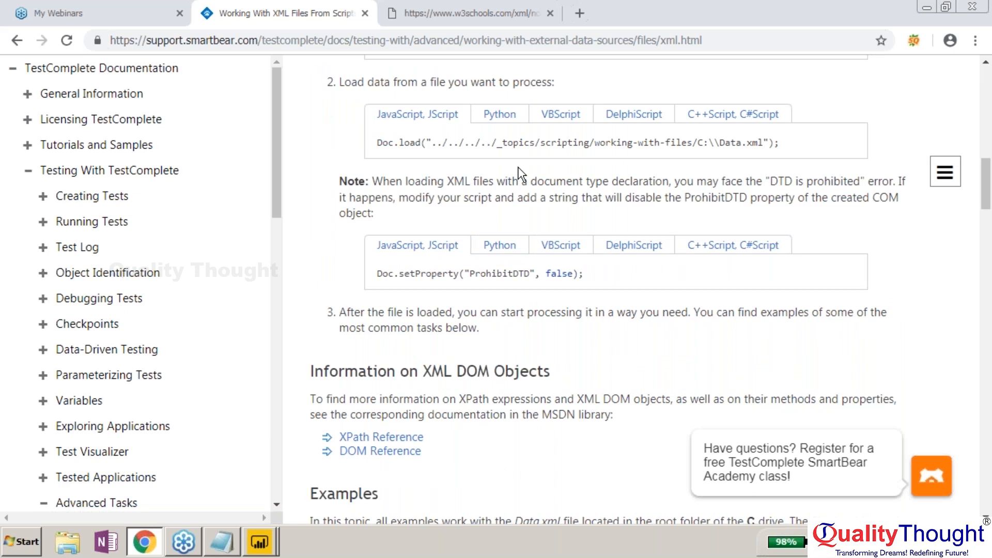
pyautogui.scroll(-8, 519, 173)
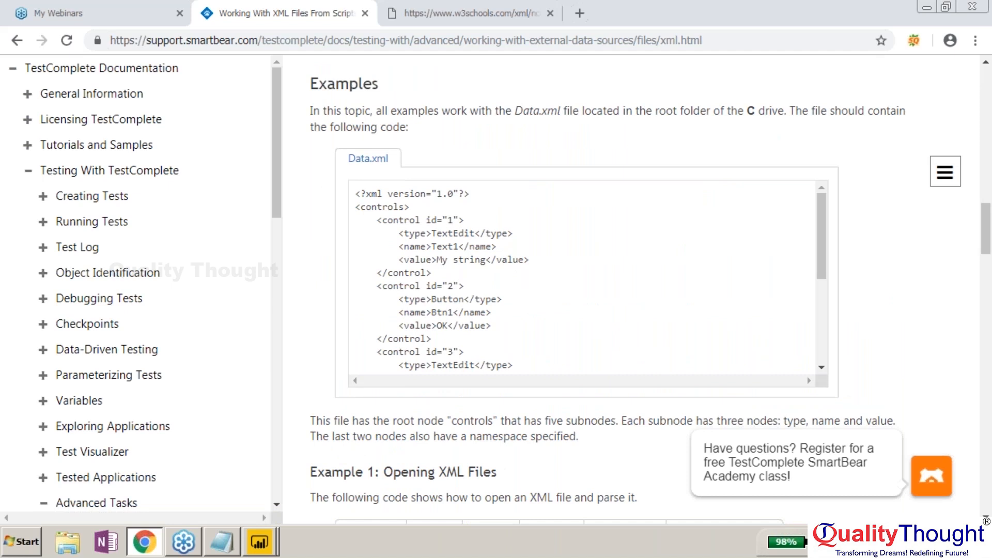
pyautogui.scroll(-8, 568, 280)
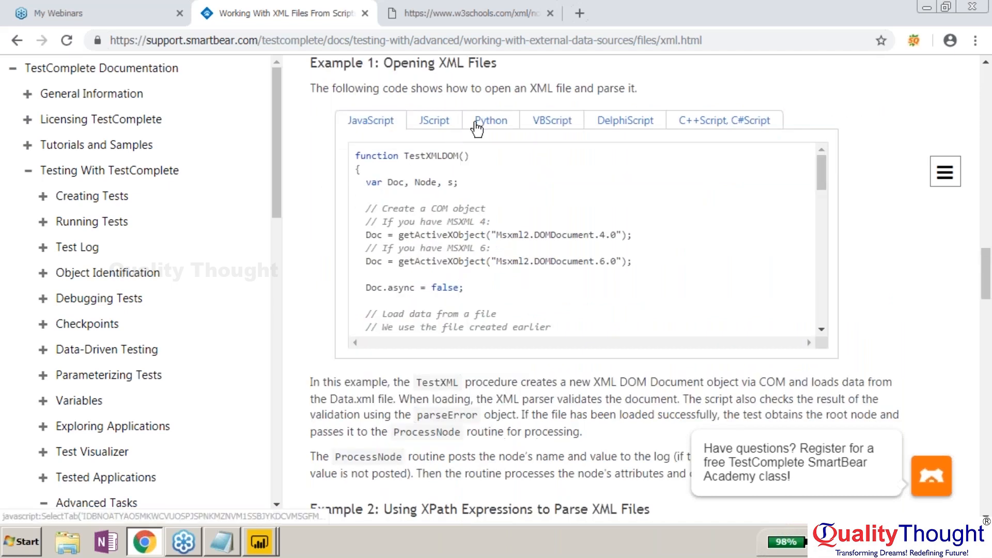
pyautogui.click(476, 124)
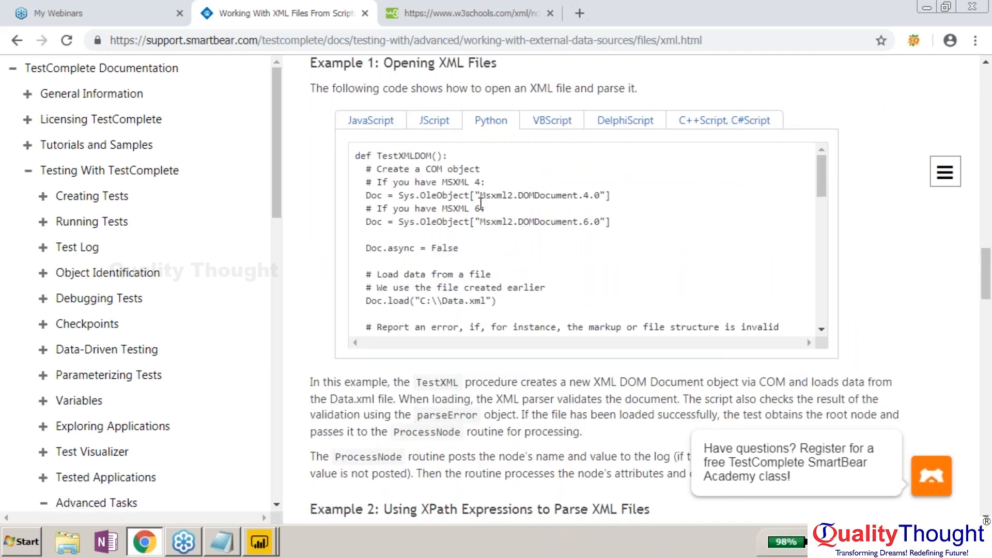
pyautogui.scroll(-1, 481, 204)
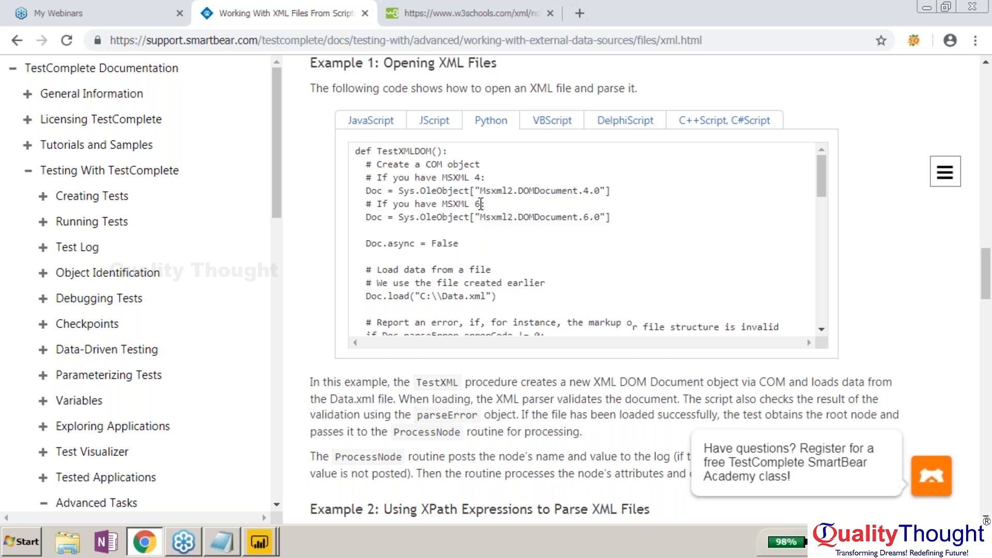
# Look through the Python code of "Example 1: Opening XML Files" and the following examples in the TestComplete article.
pyautogui.scroll(-1, 481, 204)
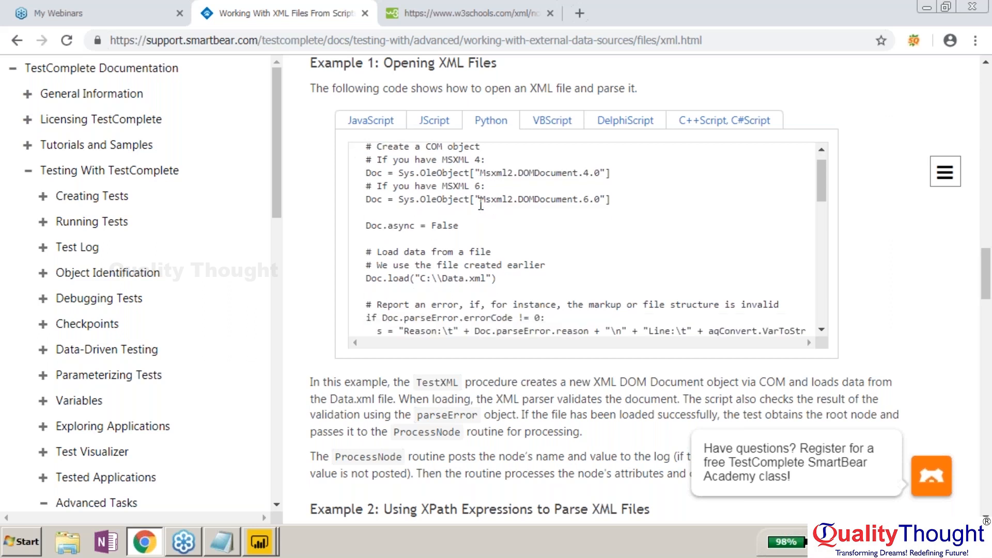
pyautogui.scroll(-3, 481, 205)
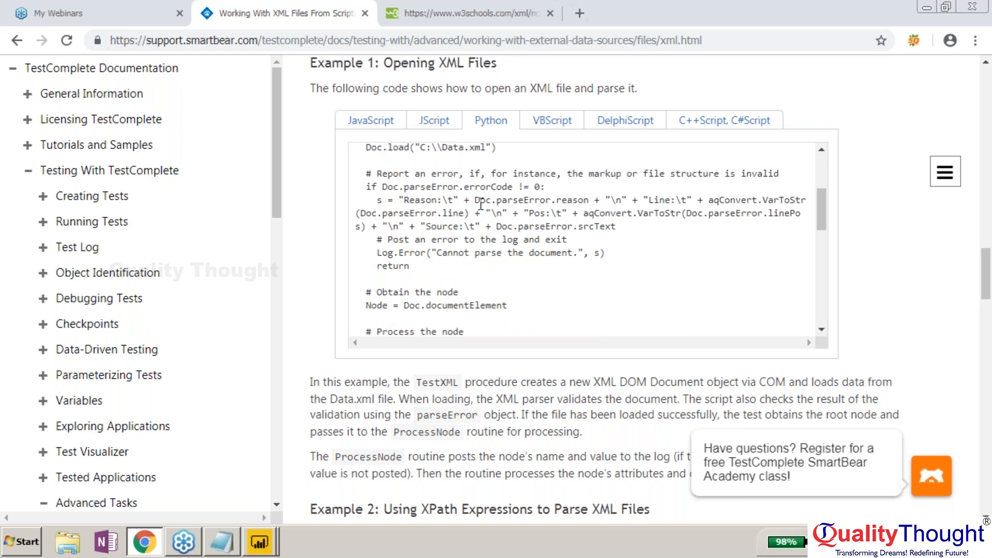
pyautogui.scroll(-4, 481, 204)
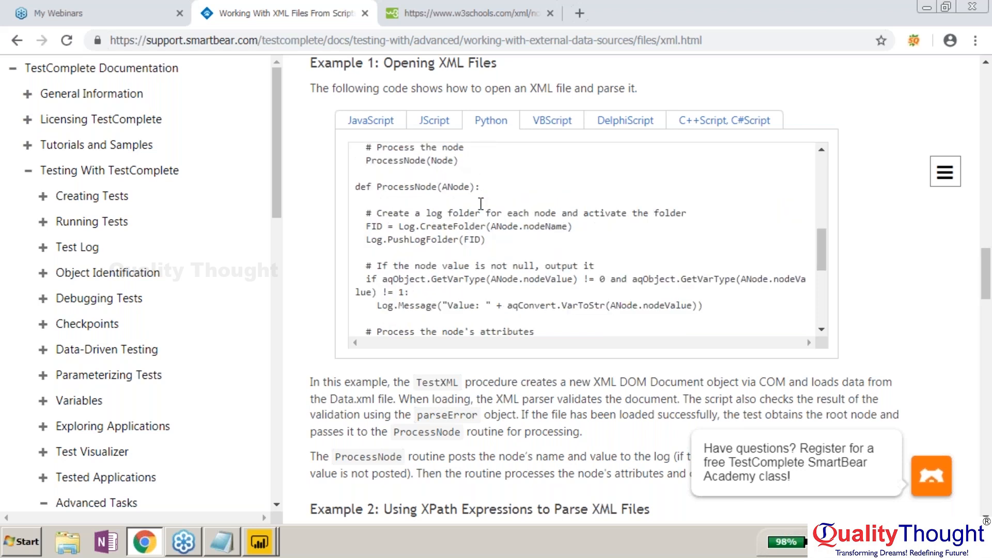
pyautogui.scroll(-10, 480, 204)
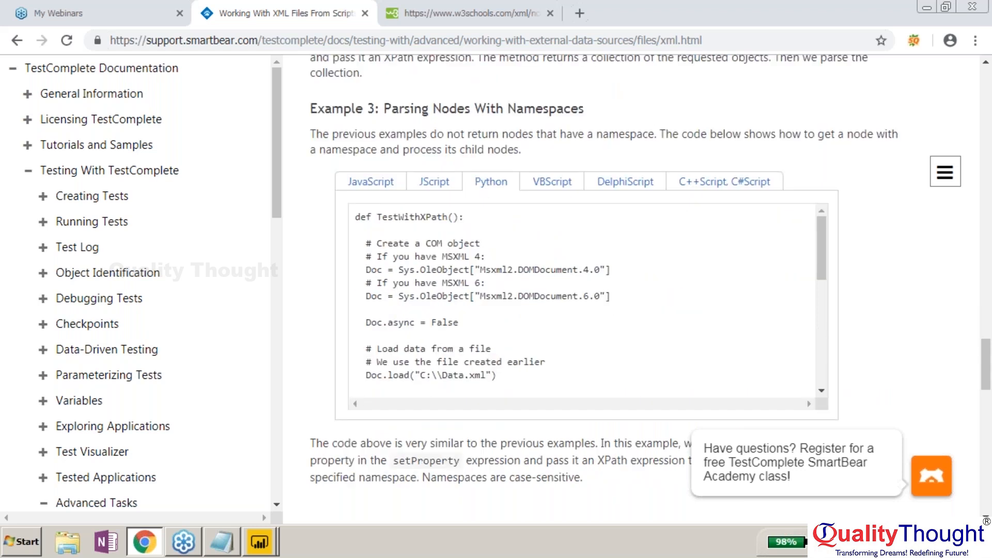
pyautogui.scroll(-10, 480, 204)
# Select and copy the complete Data.xml sample code, and switch to the Power Query Editor.
pyautogui.scroll(20, 481, 206)
pyautogui.moveTo(358, 194); pyautogui.dragTo(512, 379)
pyautogui.click(270, 544)
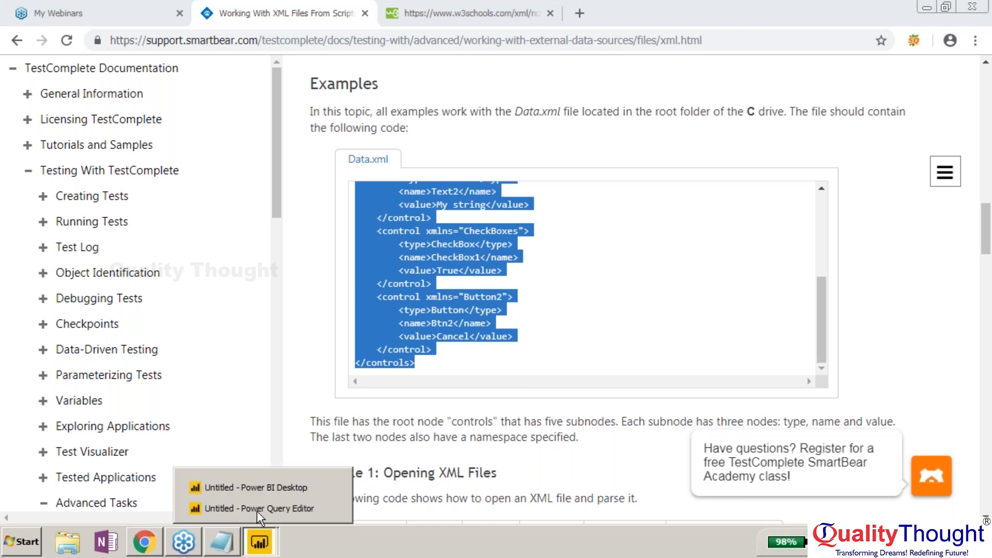
pyautogui.click(257, 509)
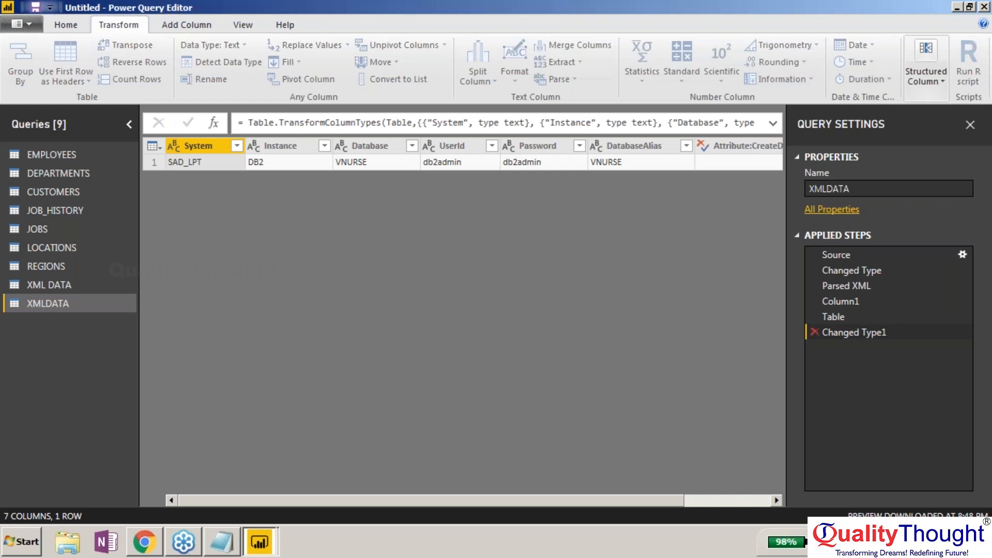
# Delete the Changed Type1, Table, Column1 and Parsed XML applied steps from the XMLDATA query.
pyautogui.click(814, 331)
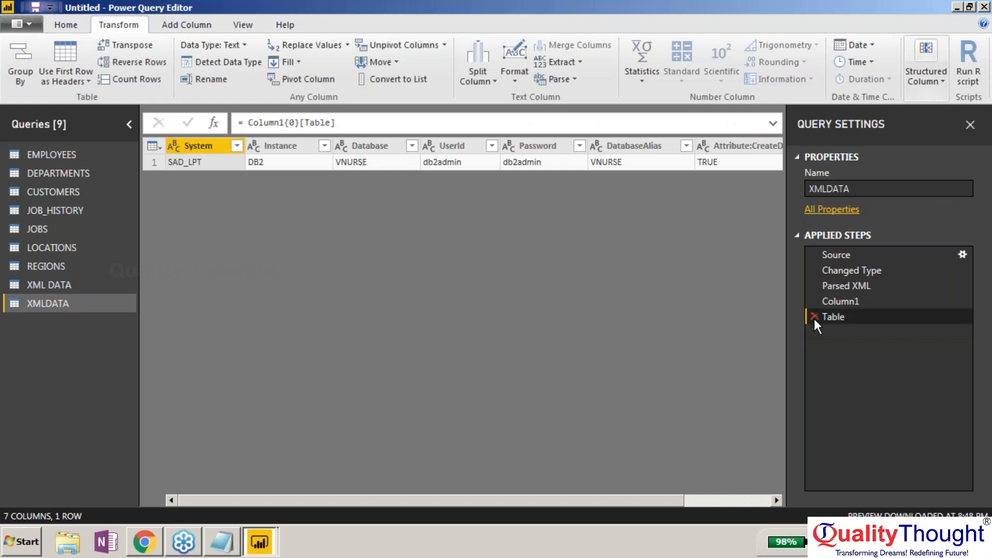
pyautogui.click(814, 317)
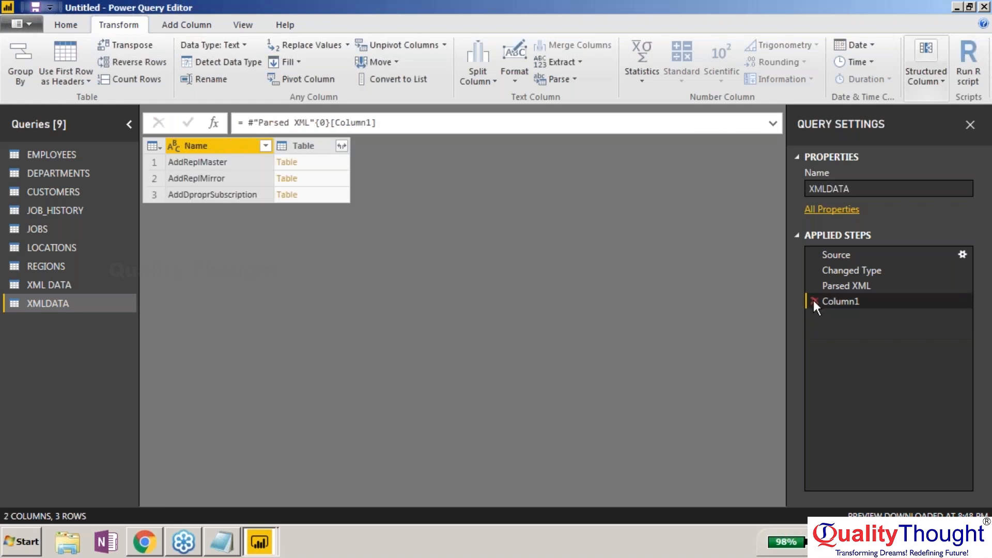
pyautogui.click(813, 301)
# Examine the XML text in the Column1 cell and the commands available for the cell and its column.
pyautogui.click(209, 213)
pyautogui.rightClick(209, 212)
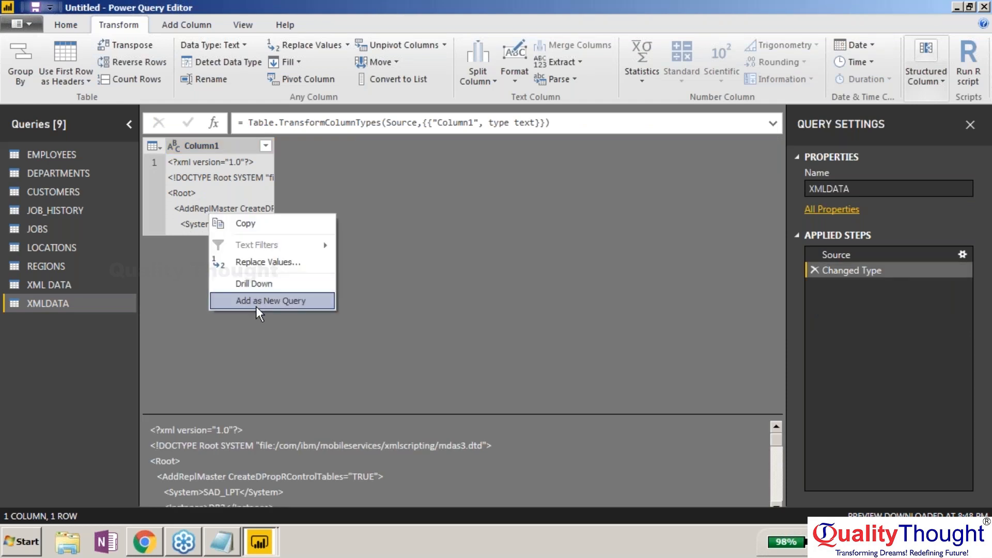
pyautogui.click(255, 228)
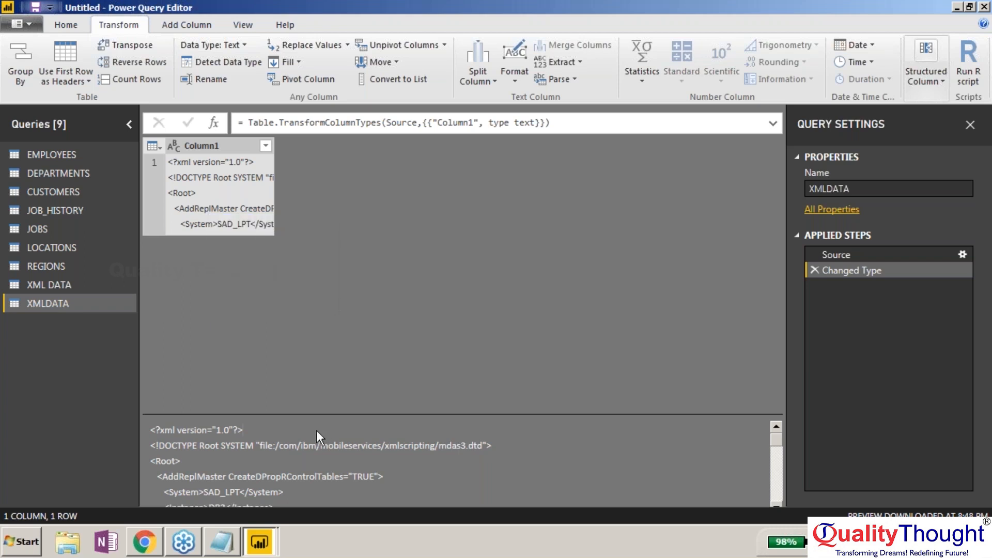
pyautogui.moveTo(316, 430); pyautogui.dragTo(316, 447)
pyautogui.click(300, 460)
pyautogui.click(208, 145)
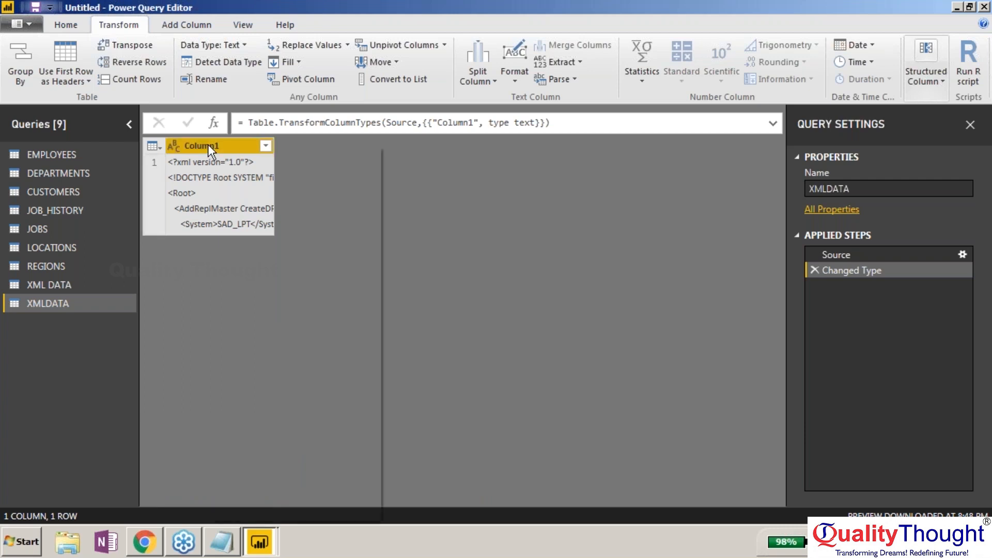
pyautogui.rightClick(208, 144)
pyautogui.press('Escape')
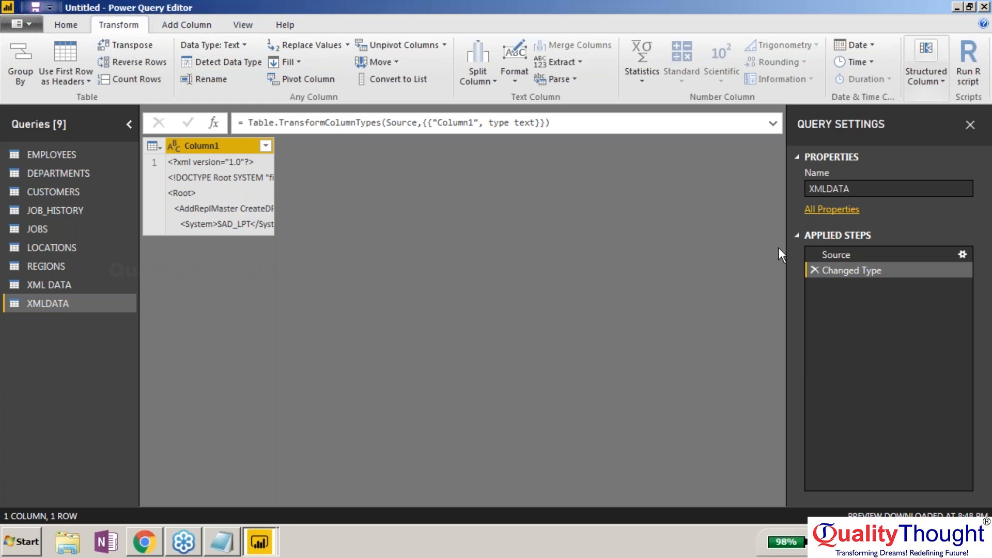
# Delete the Changed Type applied step from XMLDATA and check Column1's filter options without applying any.
pyautogui.click(816, 267)
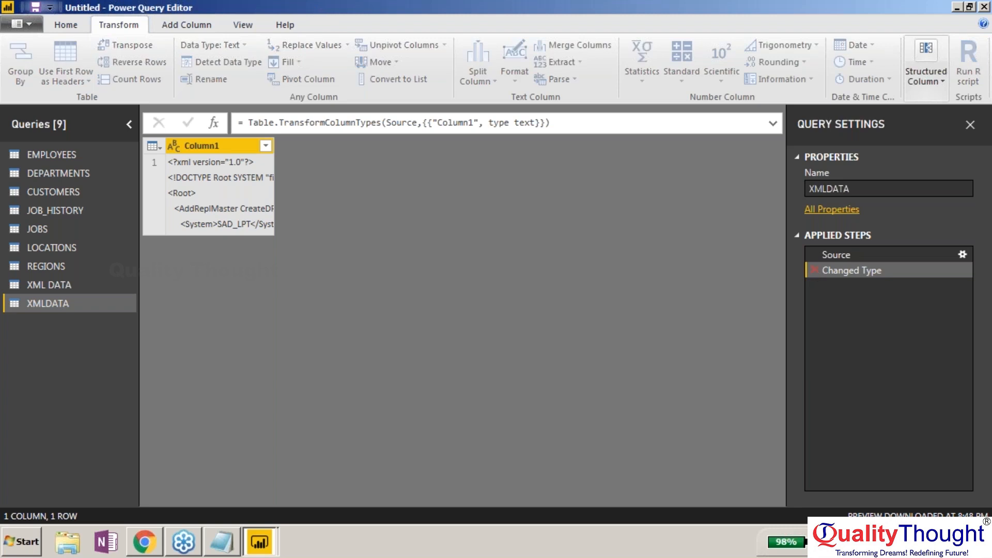
pyautogui.click(181, 187)
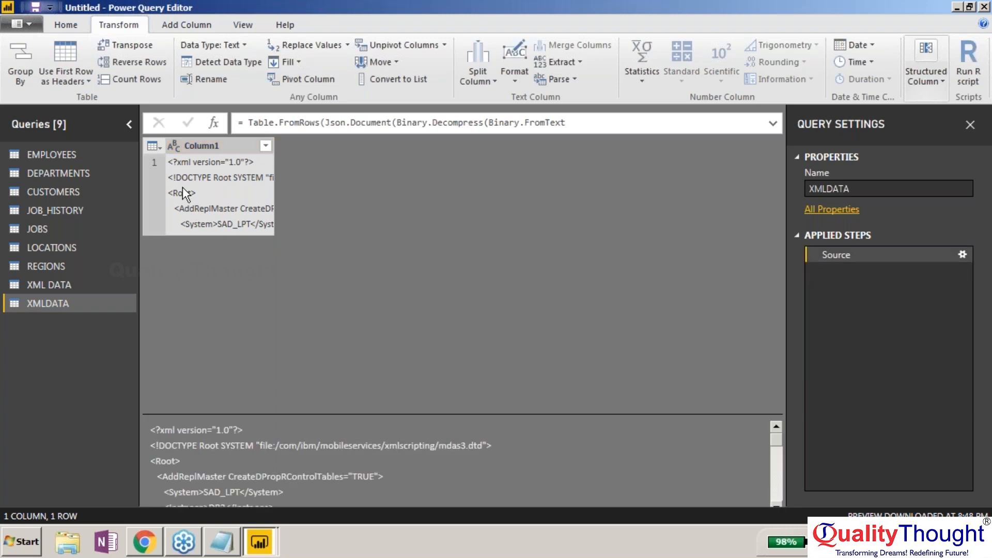
pyautogui.click(265, 146)
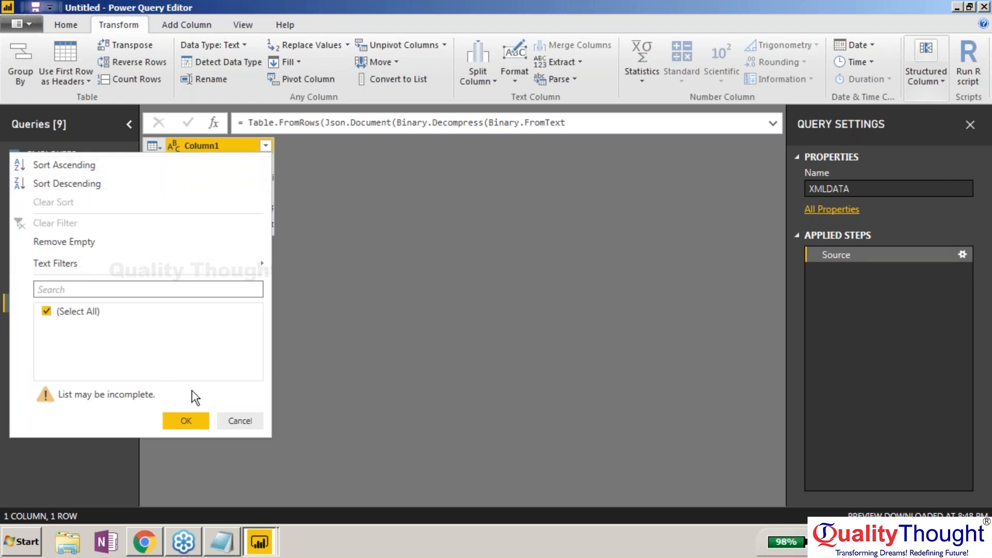
pyautogui.click(230, 422)
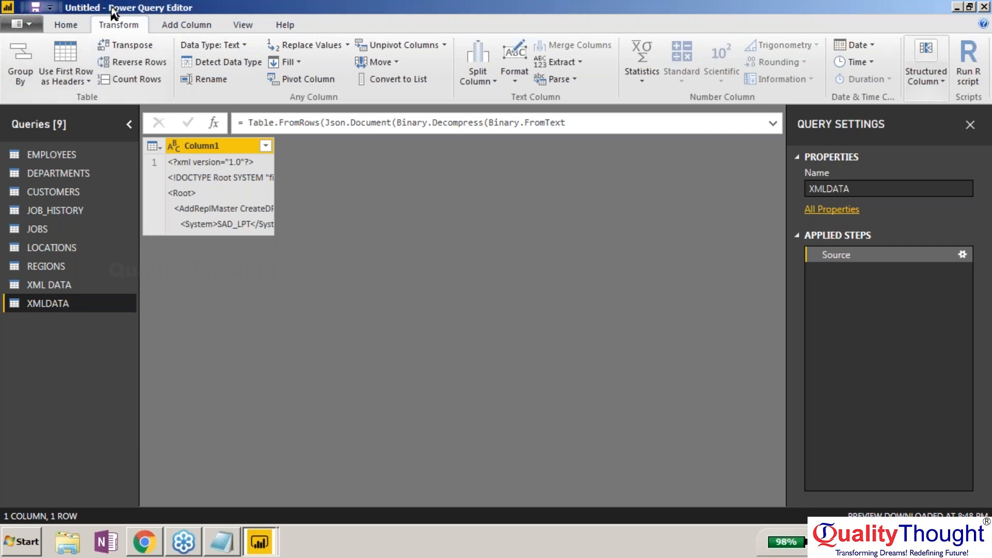
pyautogui.click(68, 24)
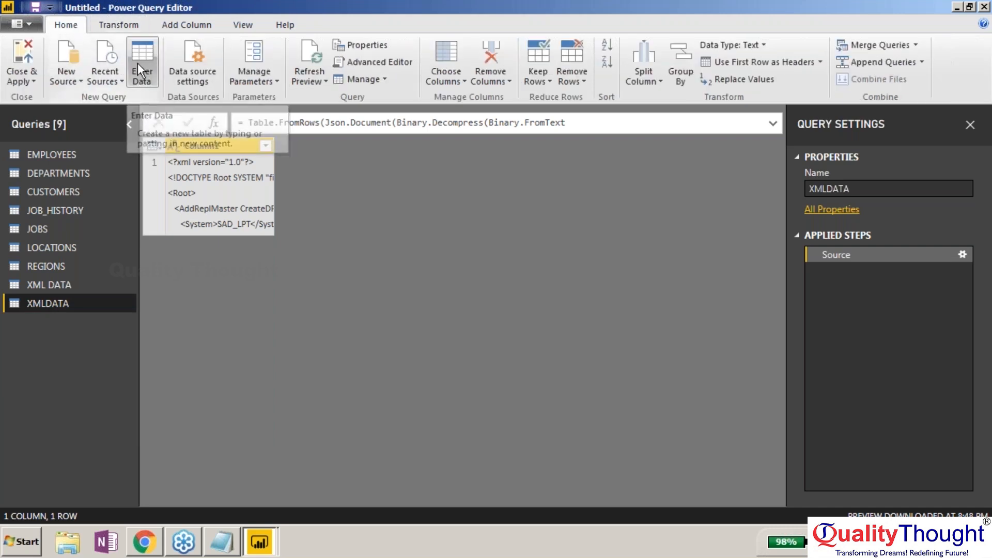
pyautogui.click(137, 63)
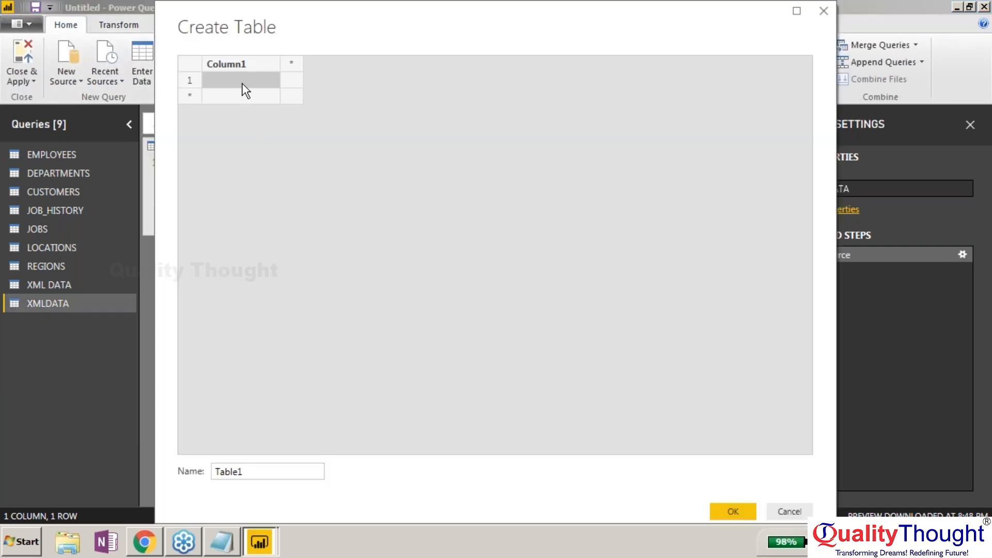
pyautogui.click(783, 508)
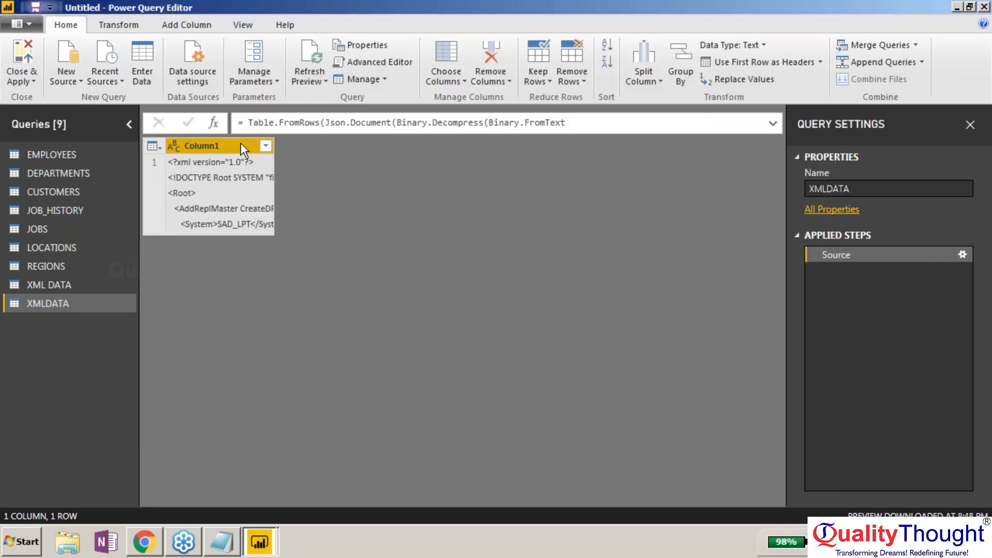
# Add a custom column named Custom with the formula =[Column1] to XMLDATA, and check its filter options.
pyautogui.click(191, 24)
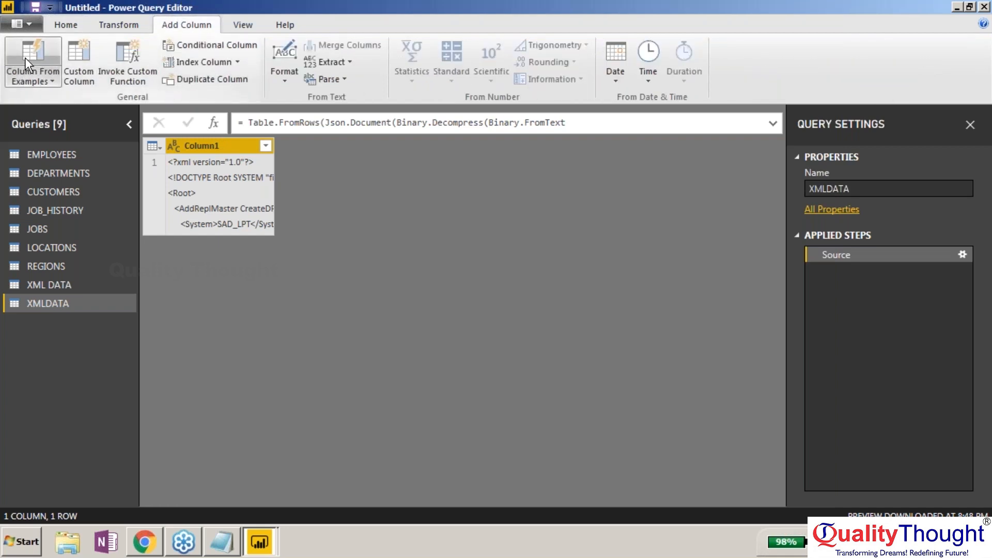
pyautogui.click(82, 58)
pyautogui.click(360, 229)
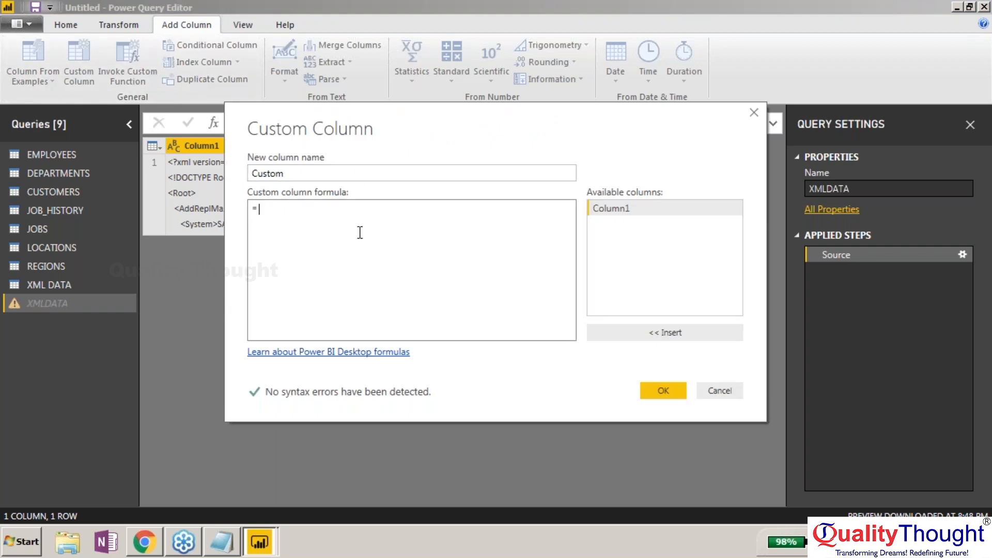
pyautogui.click(664, 390)
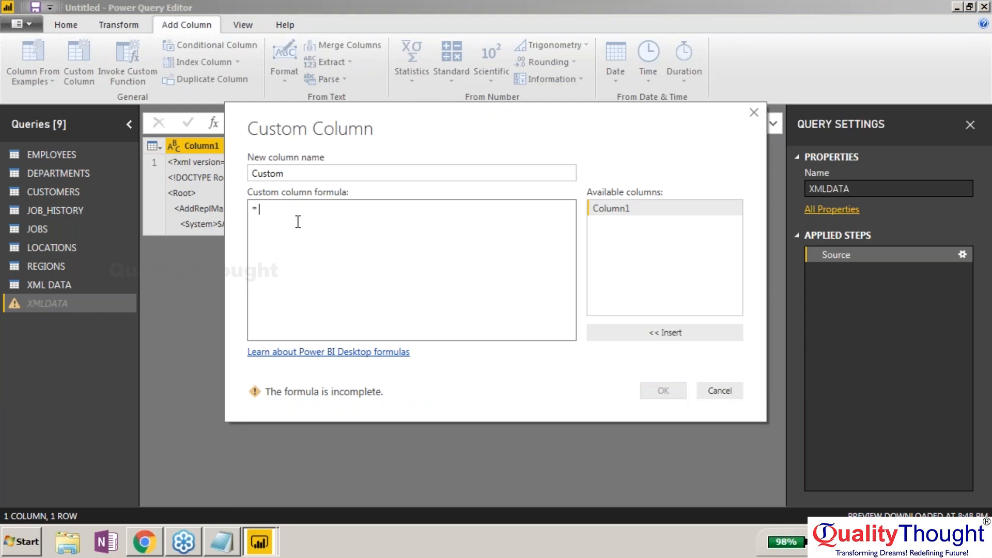
pyautogui.click(611, 211)
pyautogui.doubleClick(610, 212)
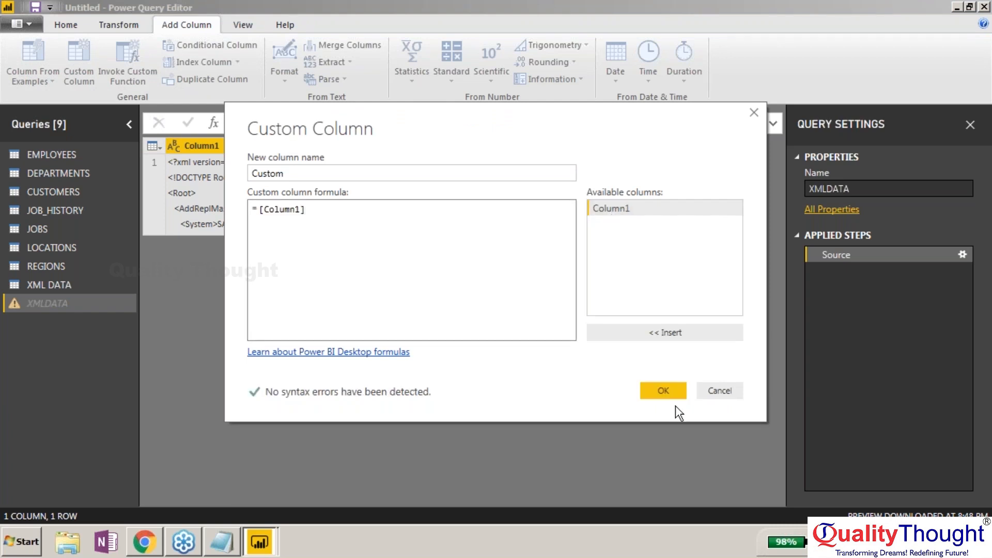
pyautogui.click(664, 391)
pyautogui.click(292, 172)
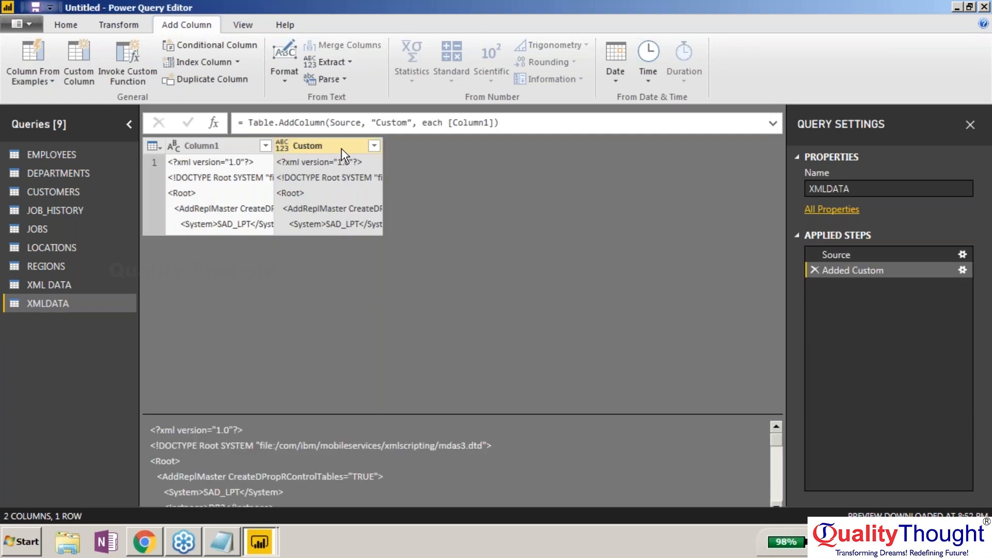
pyautogui.click(374, 146)
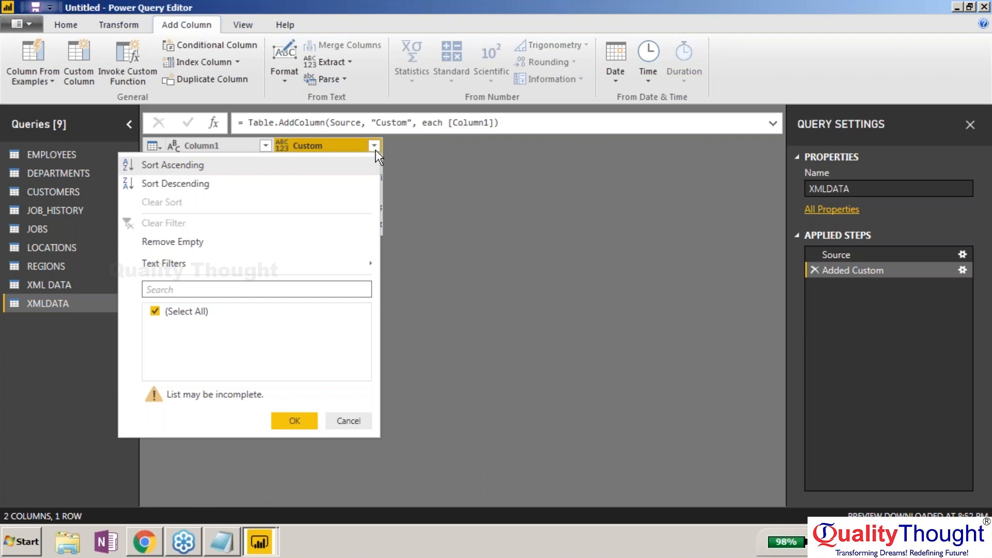
pyautogui.click(374, 150)
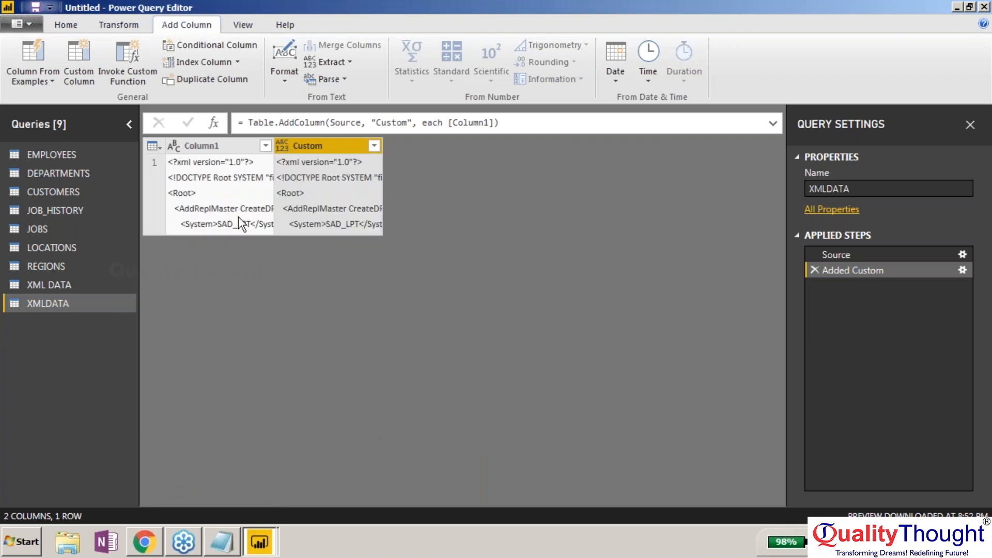
# Try to paste the copied Data.xml code into a new manually entered table with two extra columns.
pyautogui.click(103, 26)
pyautogui.click(80, 26)
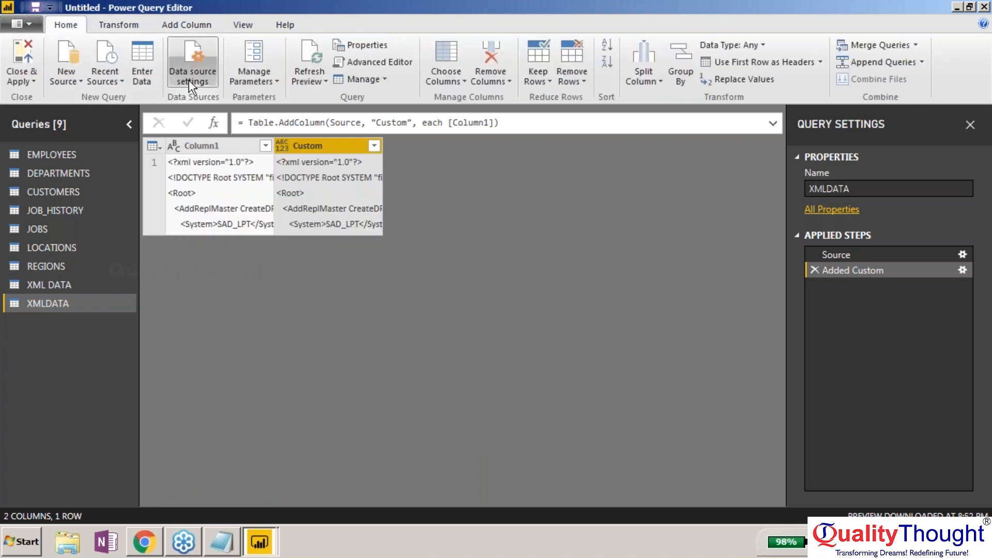
pyautogui.click(138, 72)
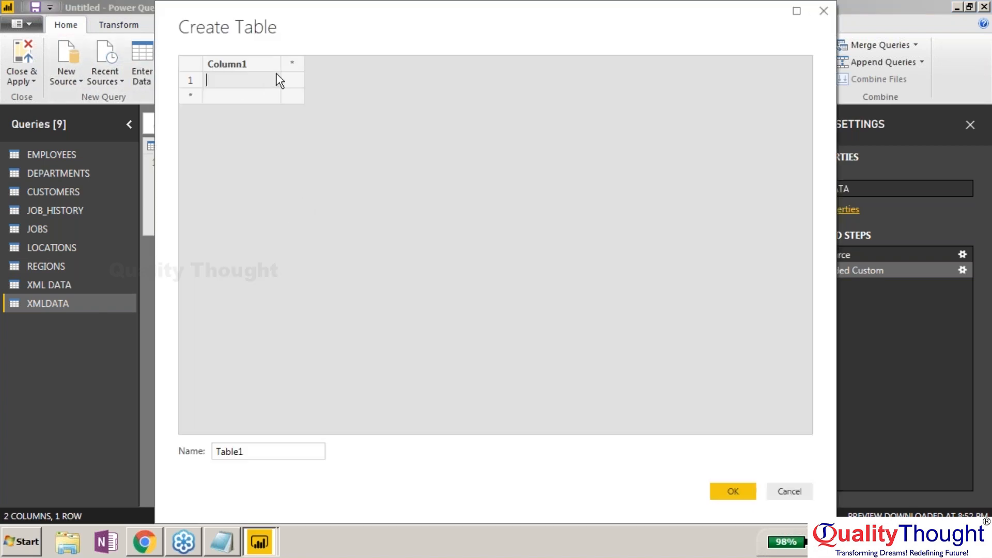
pyautogui.click(292, 62)
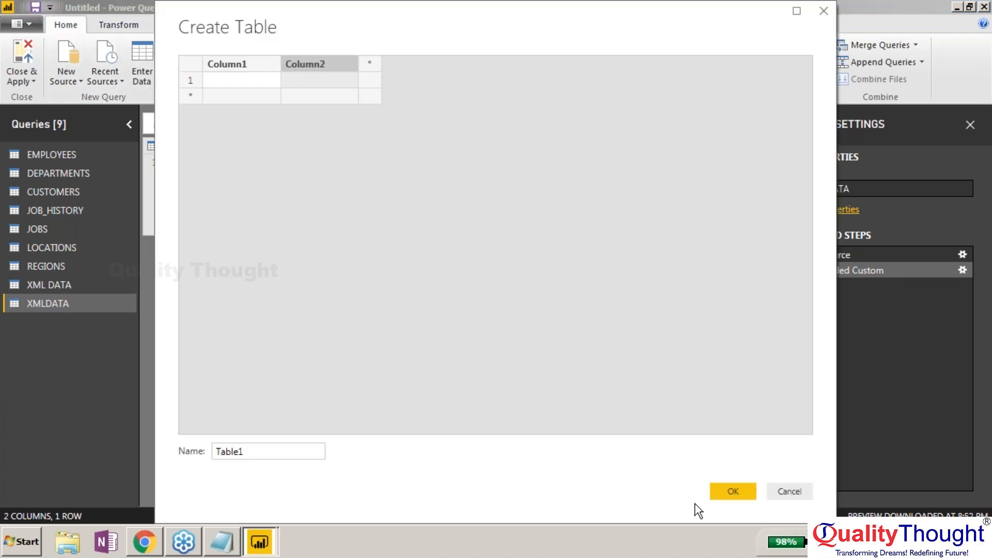
pyautogui.click(265, 80)
pyautogui.hotkey('ctrl', 'v')
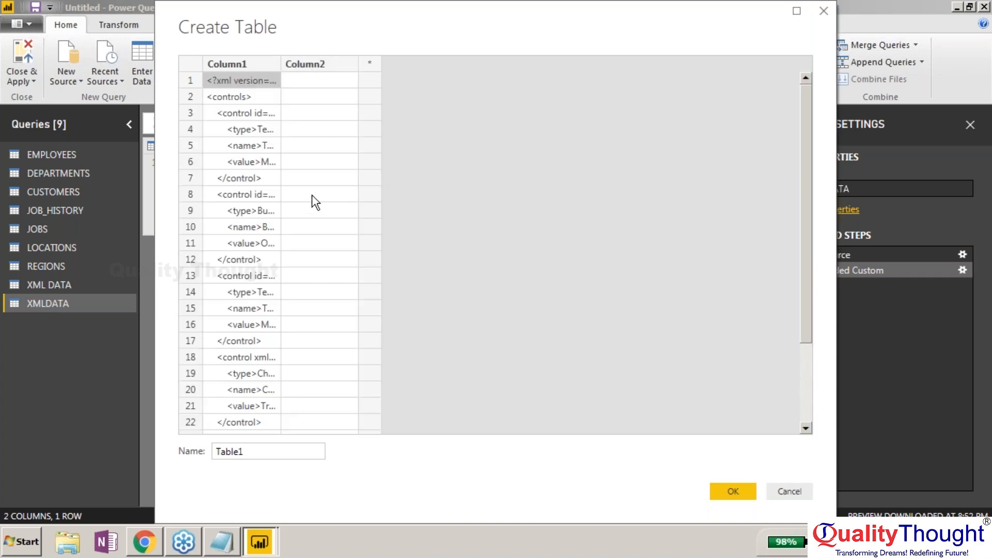
pyautogui.click(370, 63)
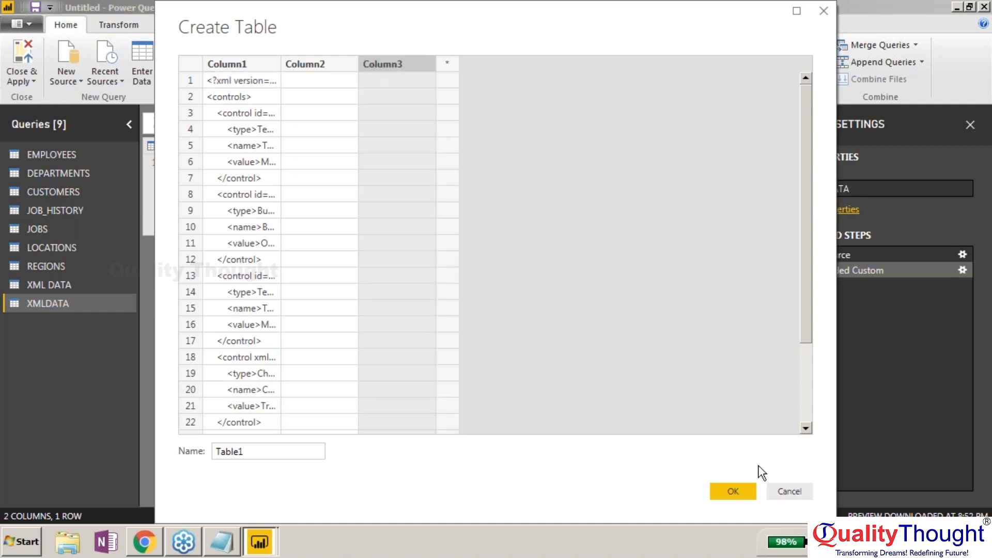
pyautogui.click(780, 487)
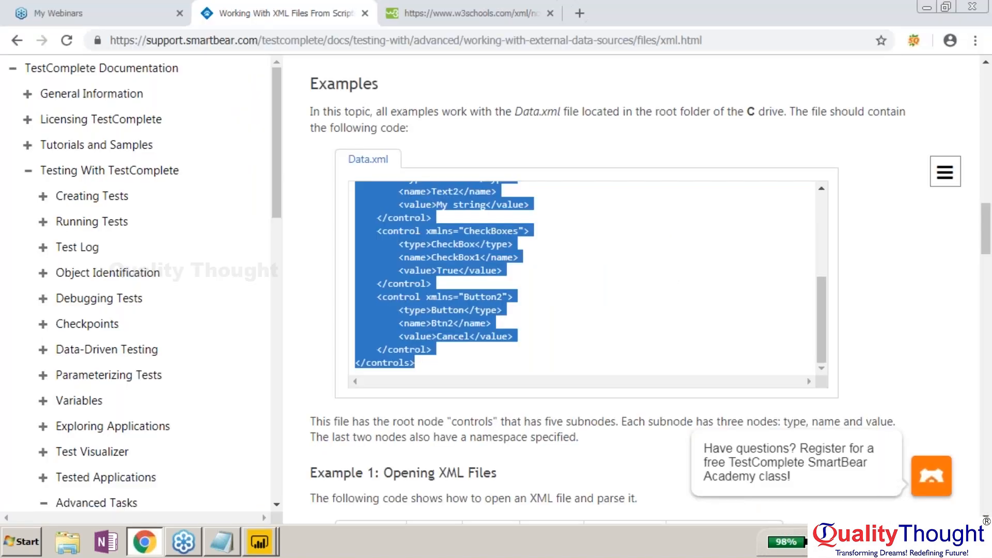
# Return to the Power Query Editor from Chrome and remove Column1 from the XMLDATA query.
pyautogui.moveTo(260, 540)
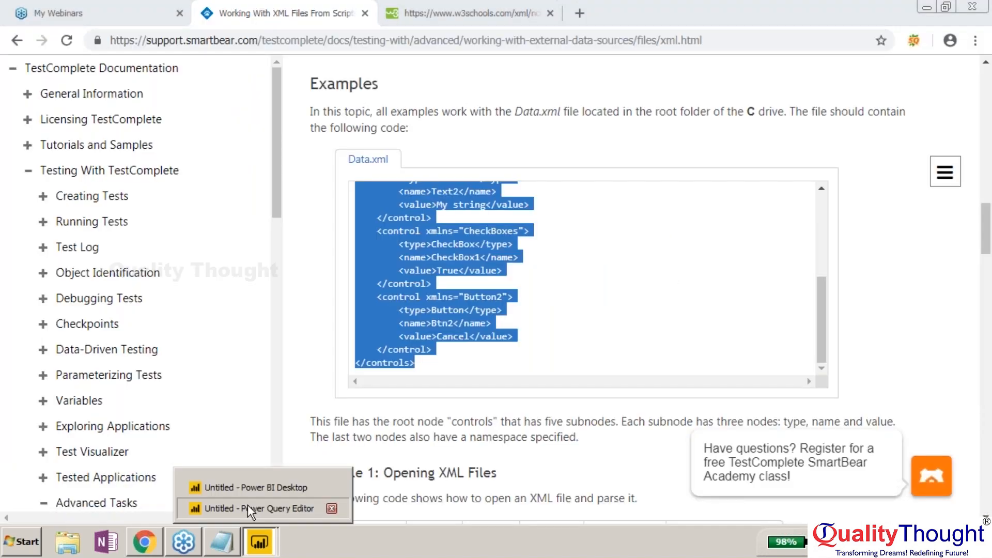
pyautogui.click(247, 507)
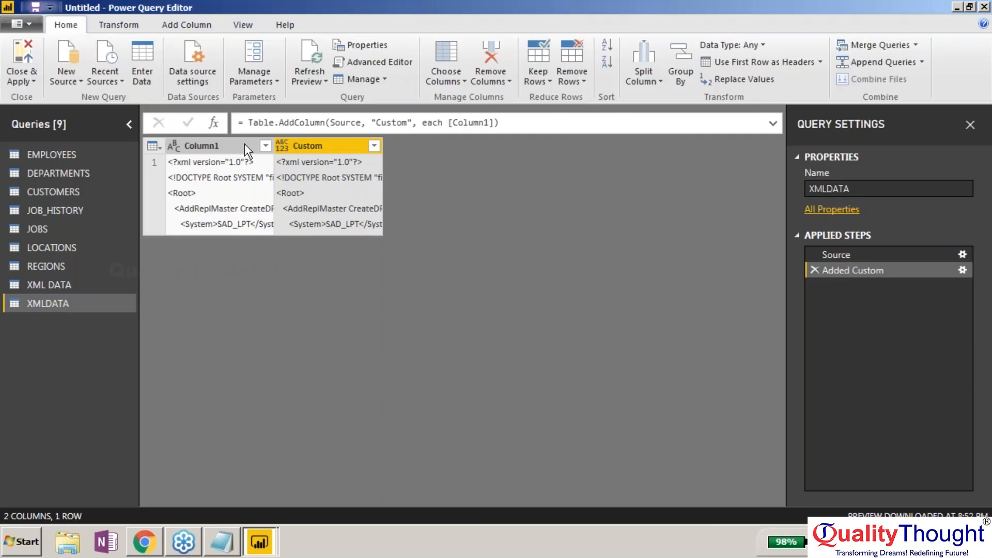
pyautogui.rightClick(241, 146)
pyautogui.click(288, 162)
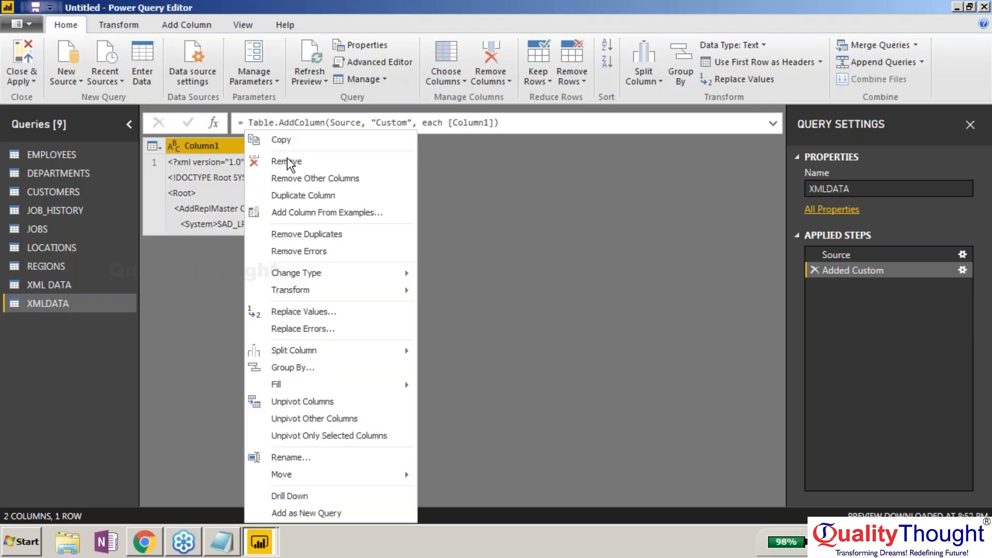
# Filter the Custom column of XMLDATA to remove empty values, and recheck its filter options without applying another filter.
pyautogui.click(266, 146)
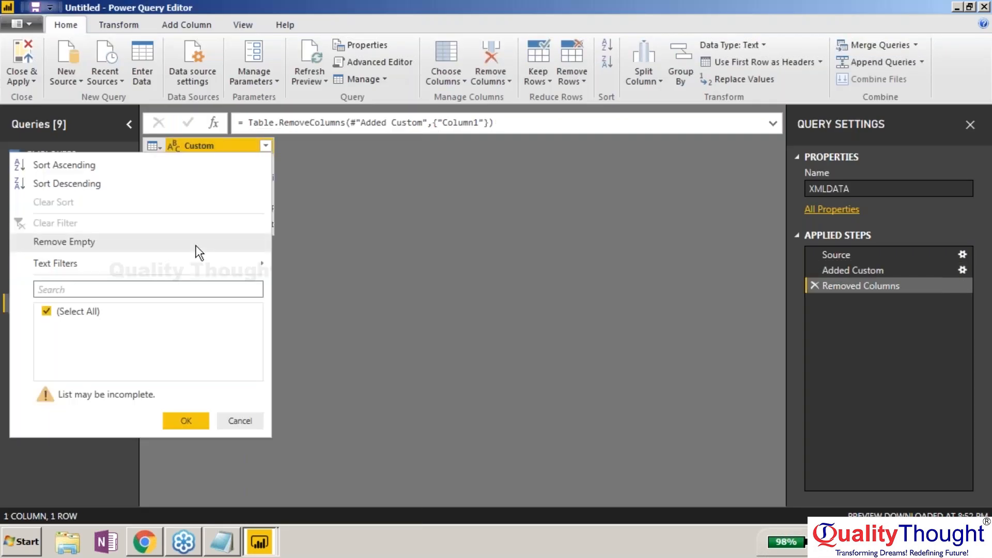
pyautogui.click(198, 252)
pyautogui.click(266, 145)
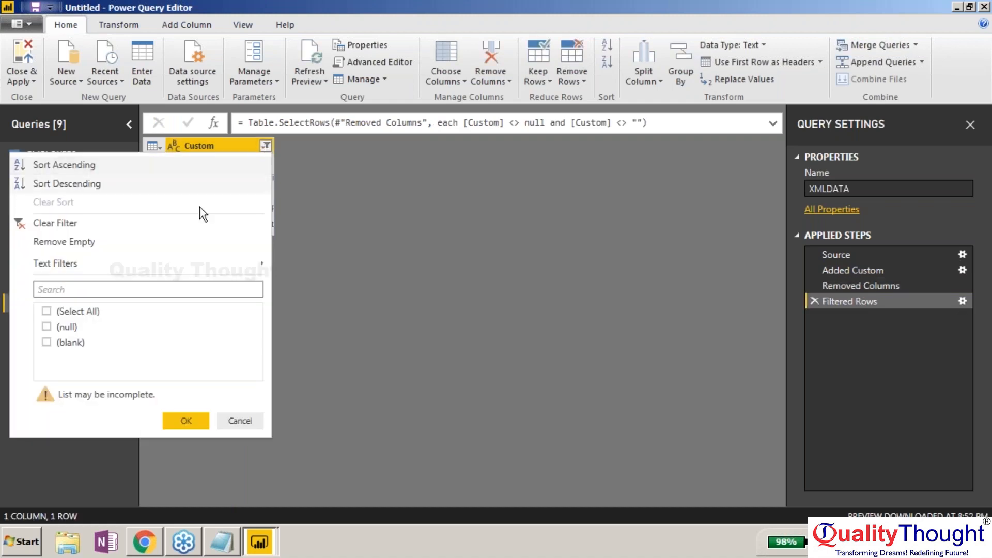
pyautogui.click(240, 417)
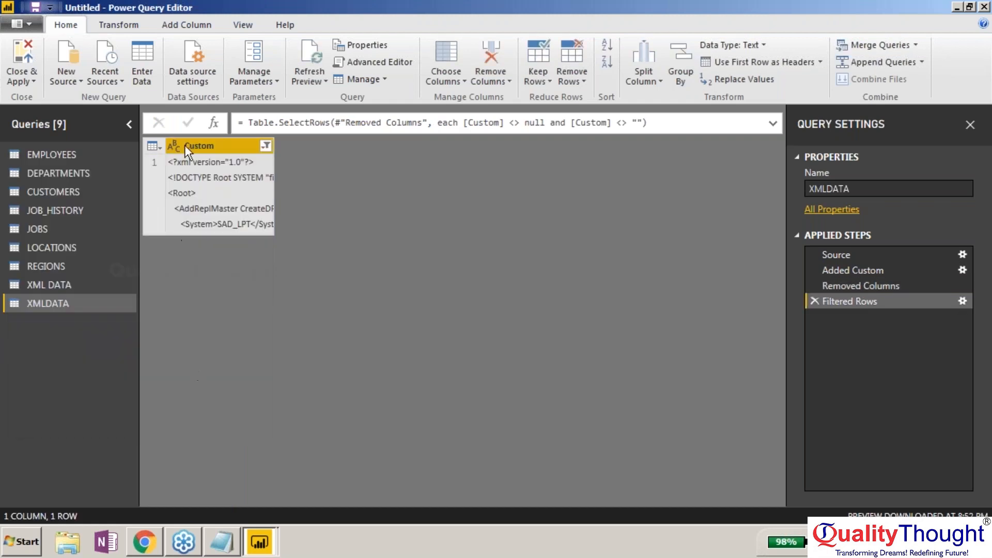
# Delete the Custom column from the XMLDATA query.
pyautogui.click(159, 145)
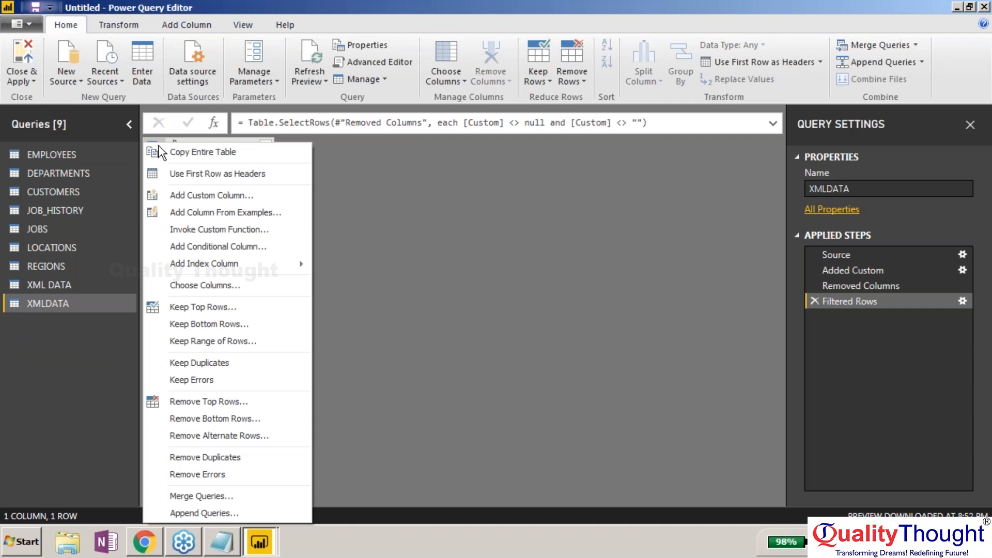
pyautogui.click(160, 152)
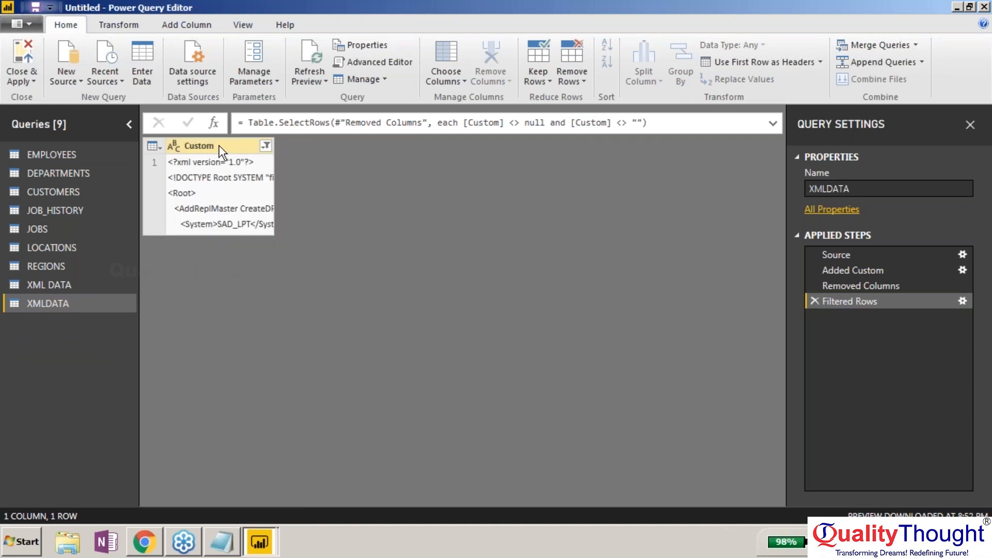
pyautogui.click(219, 147)
pyautogui.press('Delete')
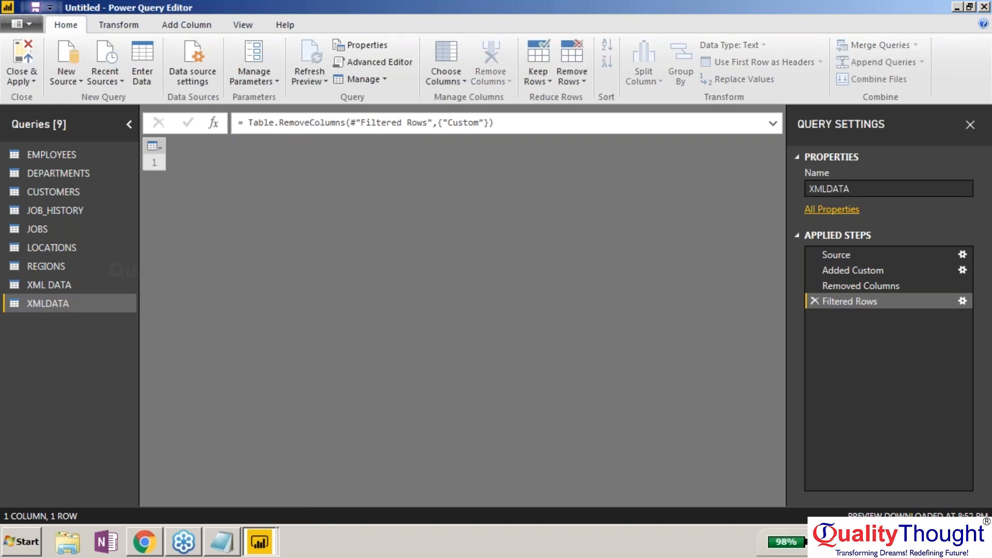
# Add a custom column named Custom with the formula =[] to the XMLDATA query.
pyautogui.click(153, 145)
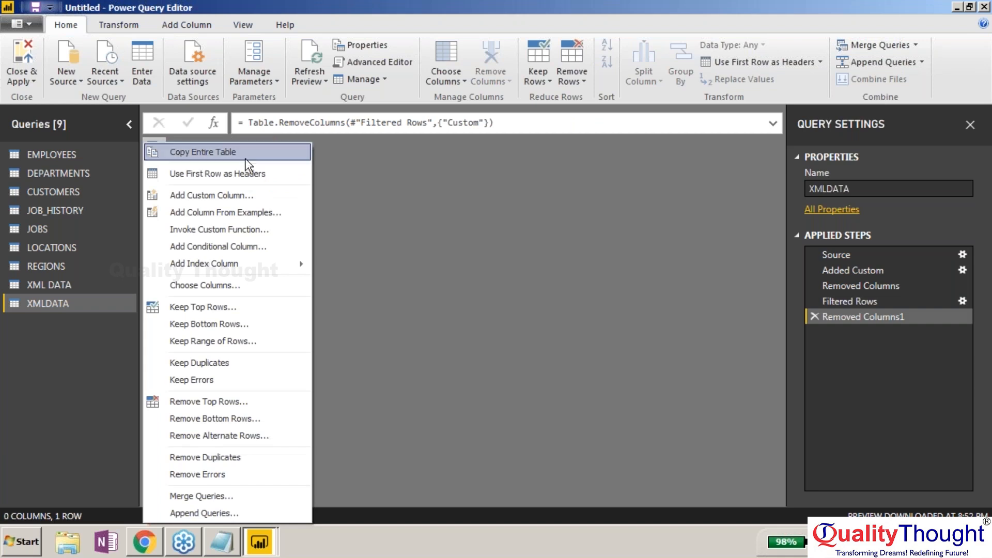
pyautogui.click(240, 191)
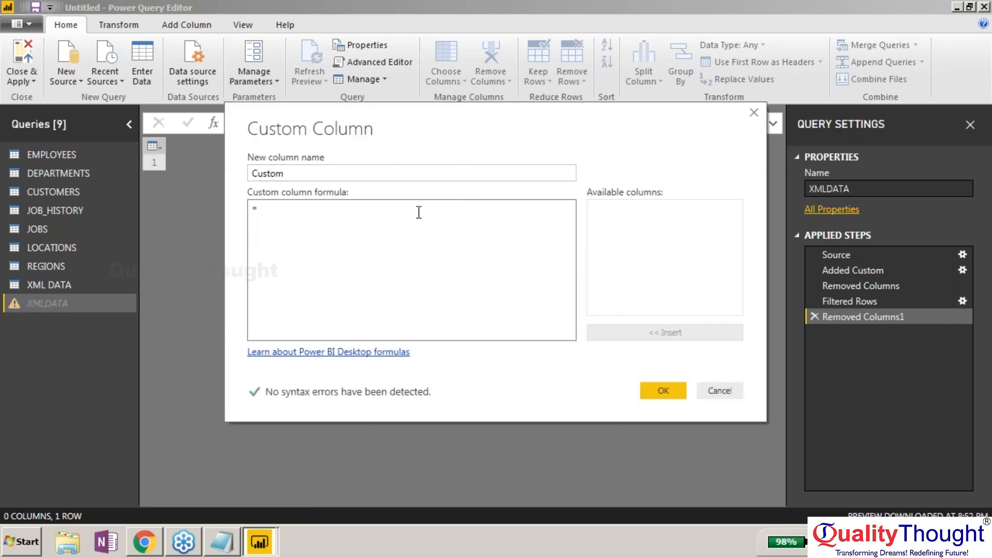
pyautogui.write('{')
pyautogui.press('BackSpace')
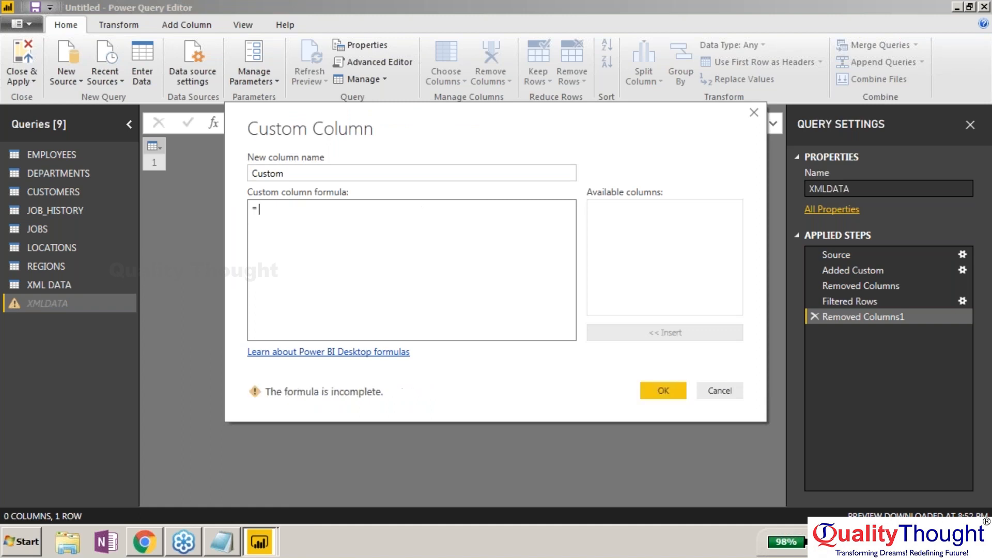
pyautogui.write('[]')
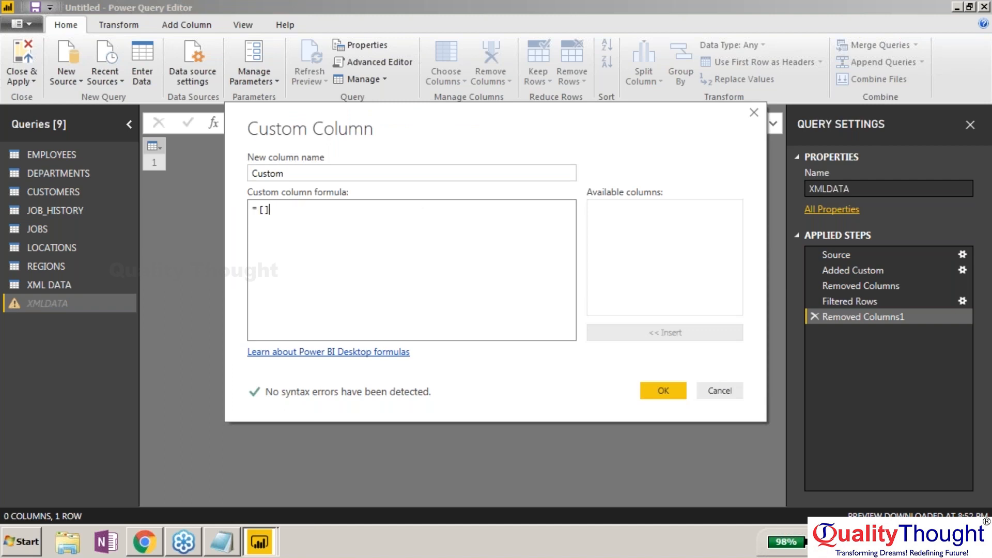
pyautogui.click(663, 391)
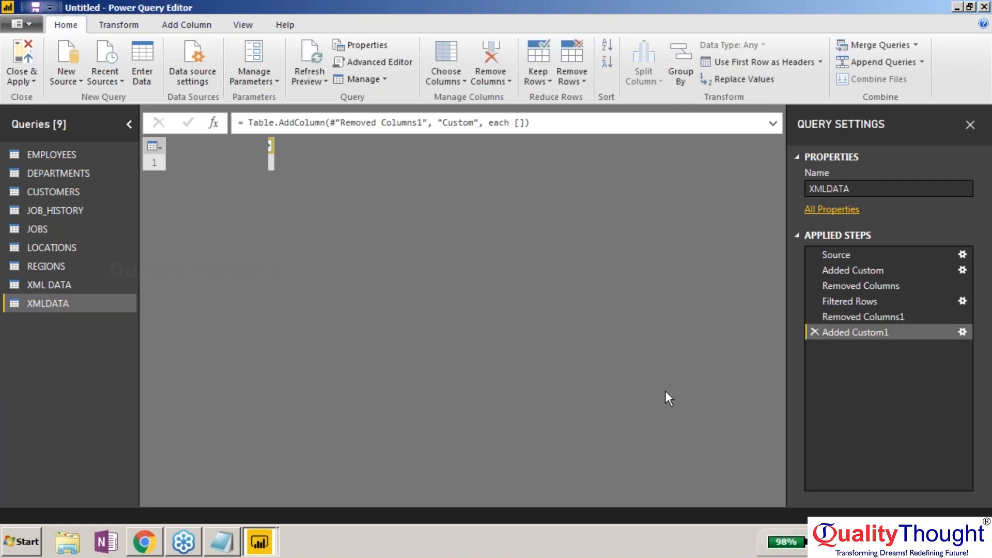
# Drill into the record in the Custom column, convert it into a table, and check the Name column's available operations.
pyautogui.click(216, 162)
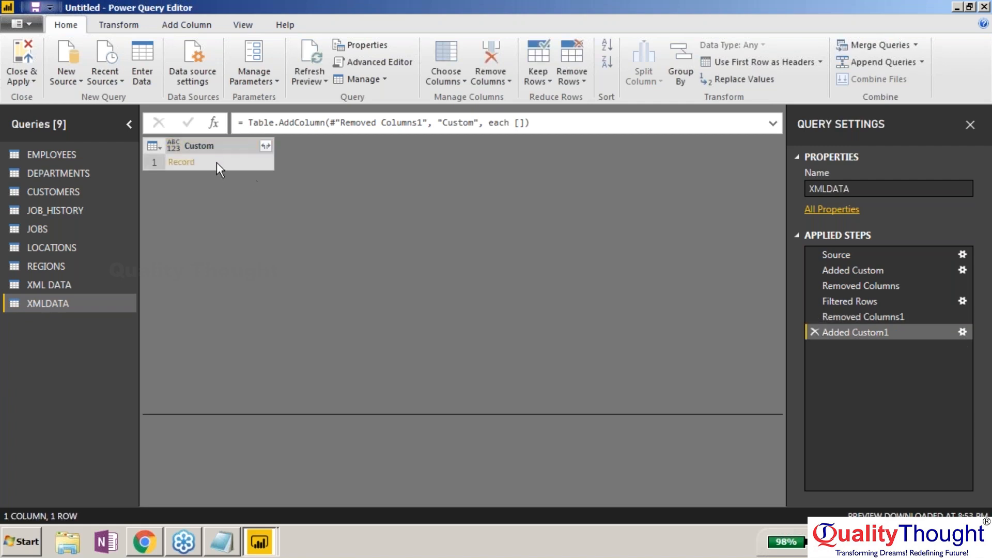
pyautogui.click(190, 163)
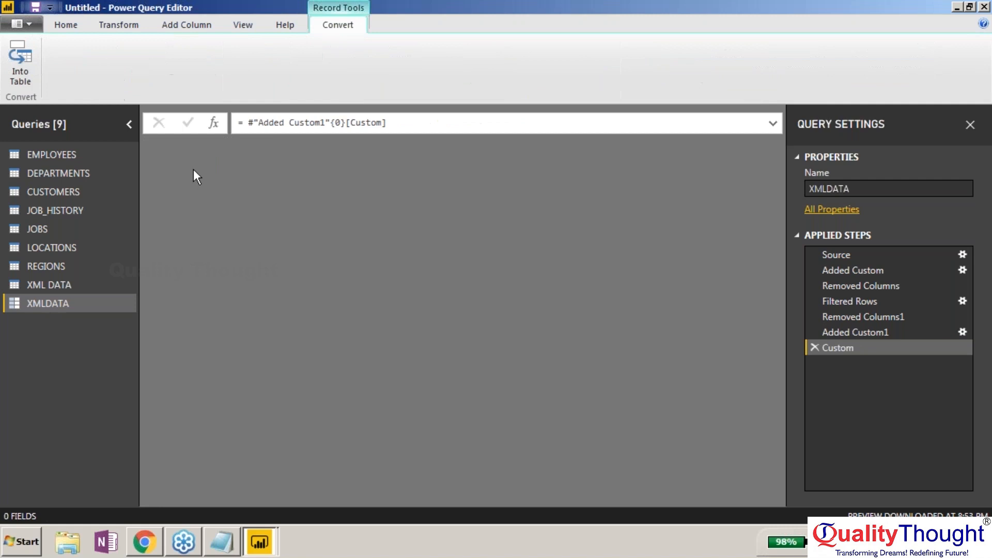
pyautogui.click(23, 60)
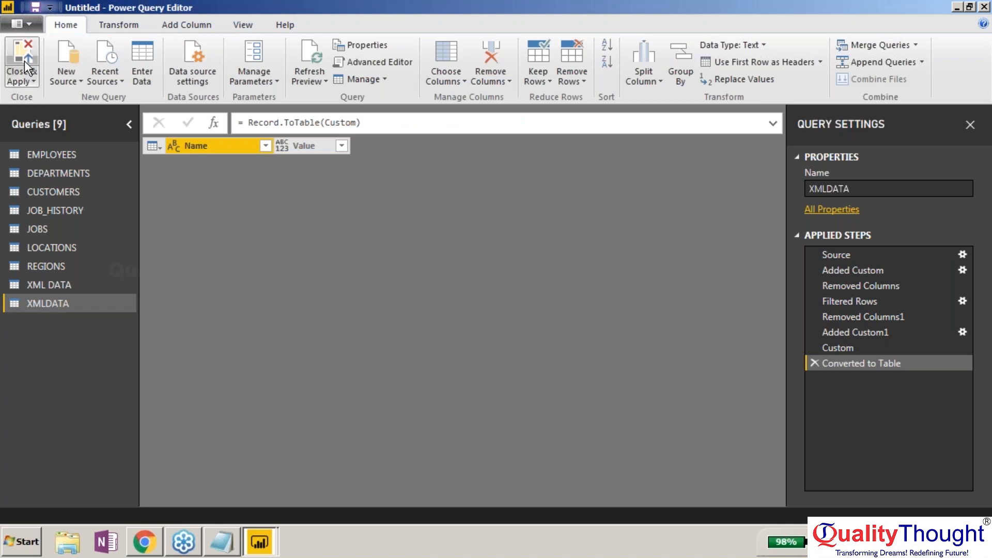
pyautogui.rightClick(239, 146)
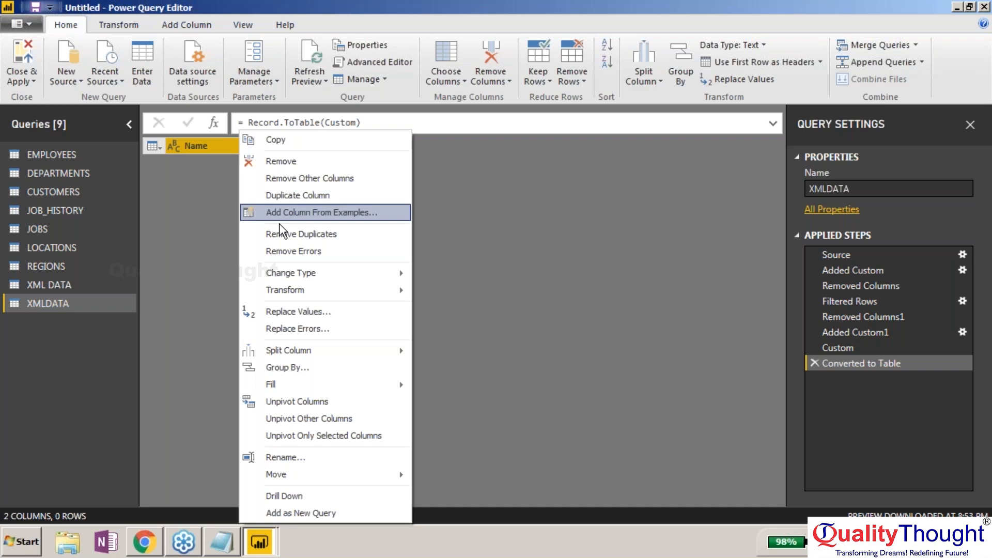
pyautogui.click(311, 309)
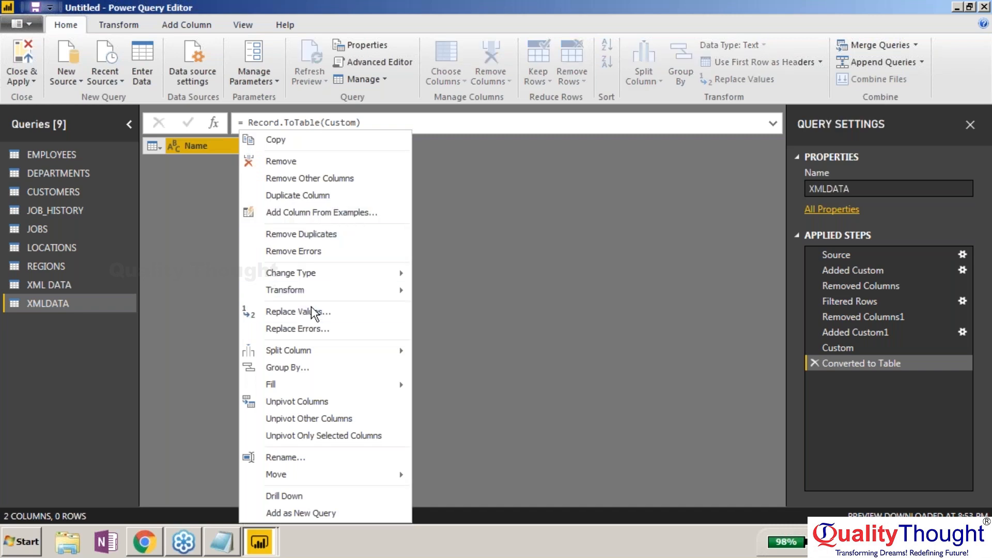
pyautogui.press('Escape')
# Create a manually entered table with the copied Data.xml code in the first row of Column1.
pyautogui.click(142, 66)
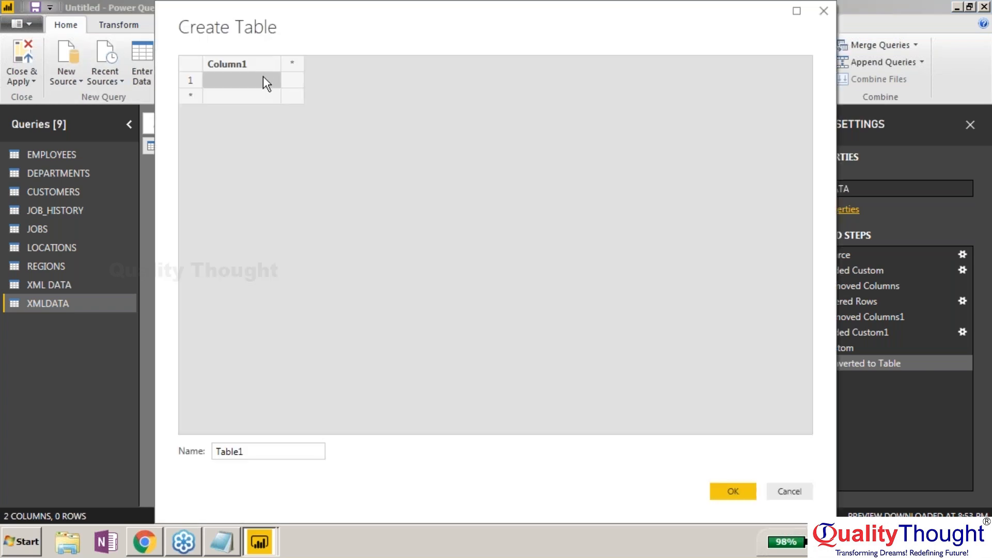
pyautogui.write('</controls>')
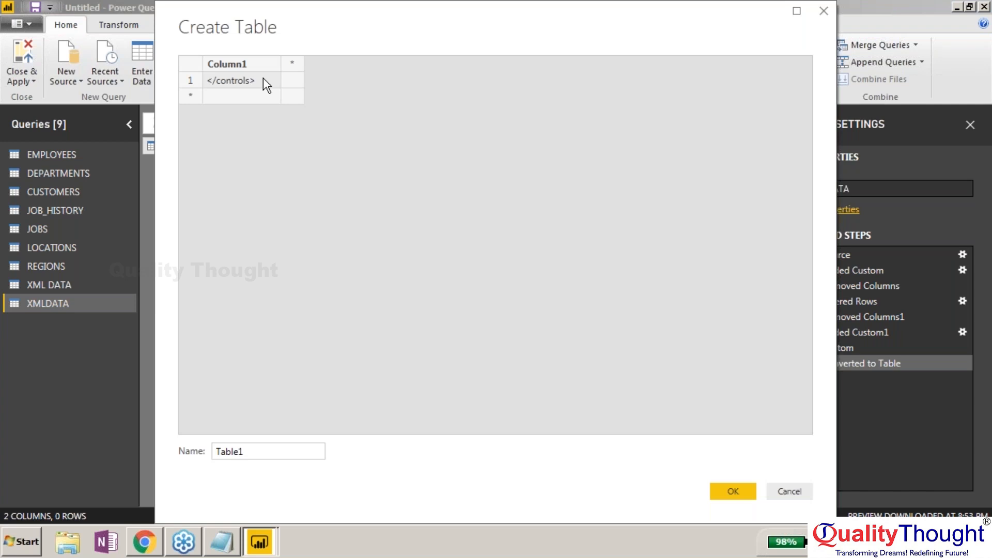
pyautogui.click(733, 491)
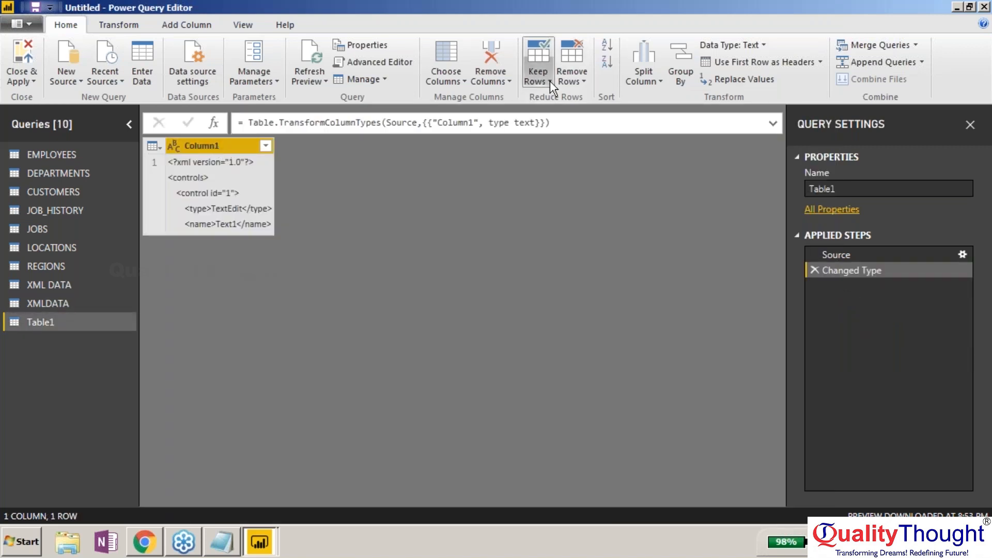
# Parse Column1 of the new table as XML, after checking the split and format options for text columns.
pyautogui.click(661, 75)
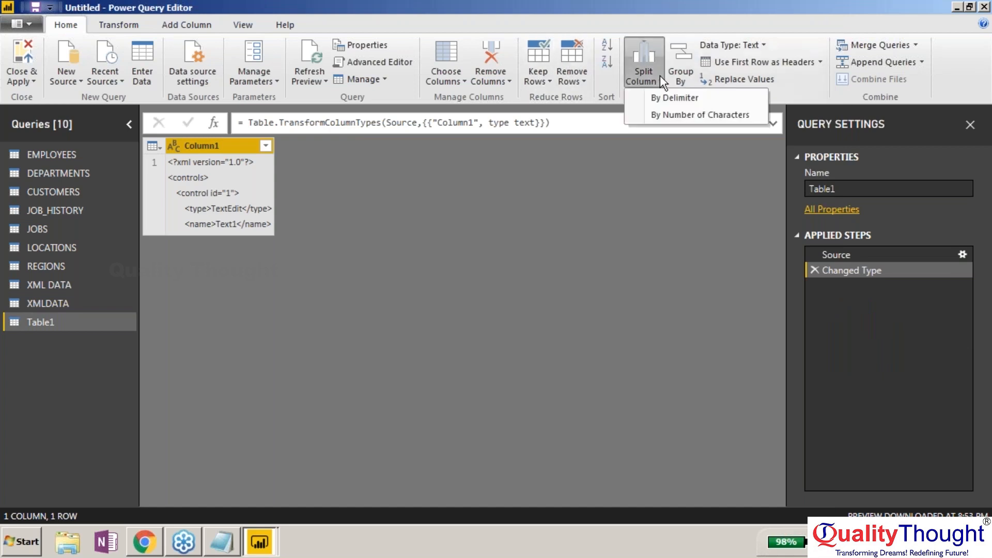
pyautogui.click(144, 32)
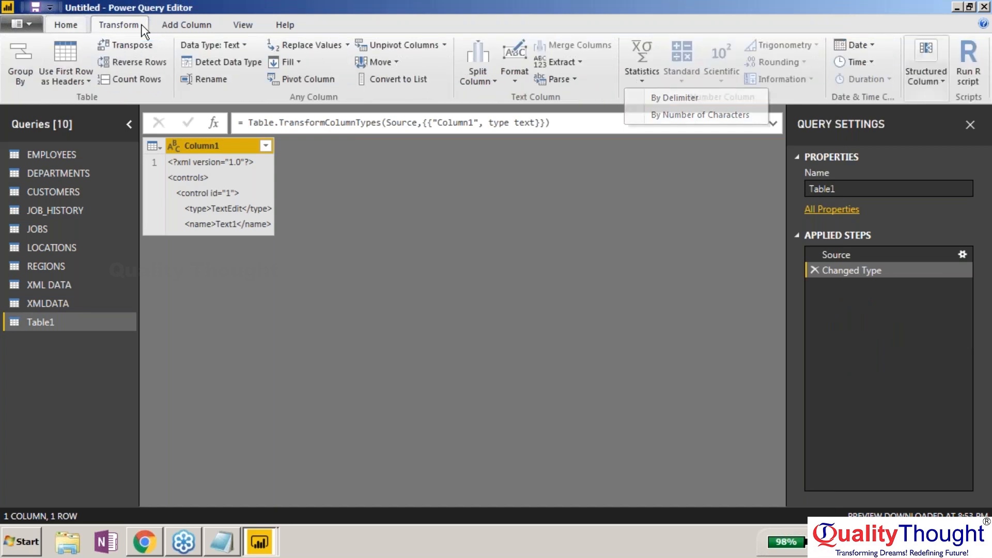
pyautogui.click(516, 72)
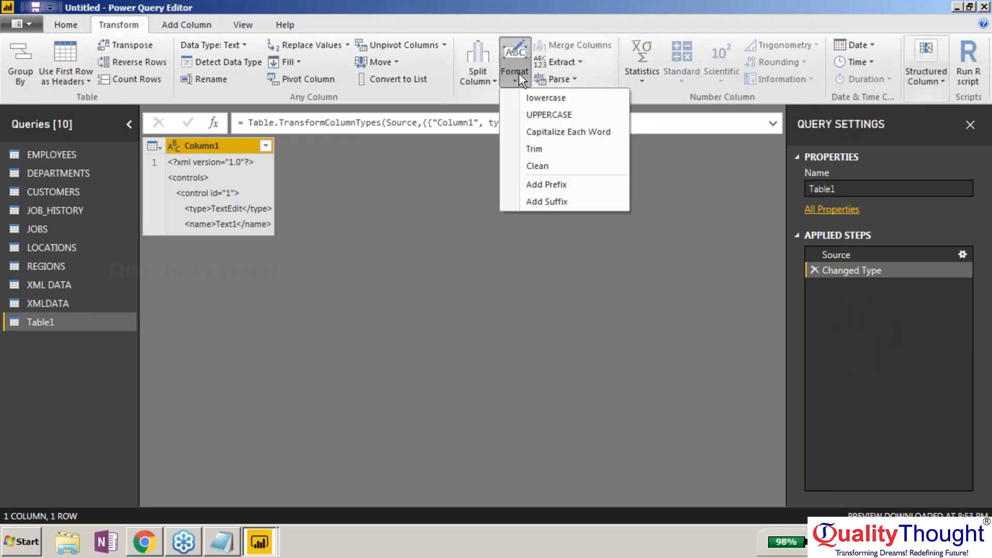
pyautogui.click(564, 63)
pyautogui.press('Escape')
pyautogui.click(570, 80)
pyautogui.click(575, 101)
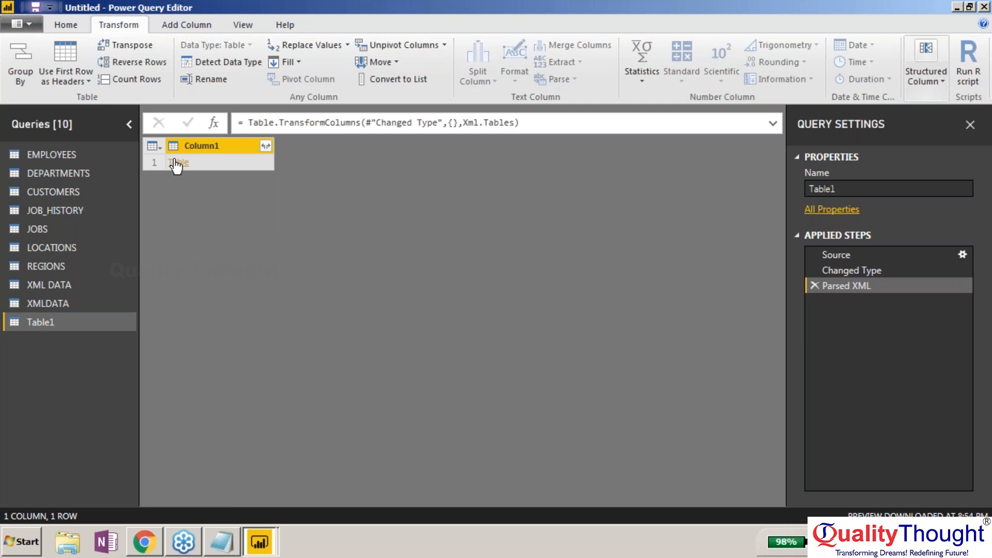
# Drill into the parsed table in Column1 and expand the nested table of the control row.
pyautogui.click(176, 164)
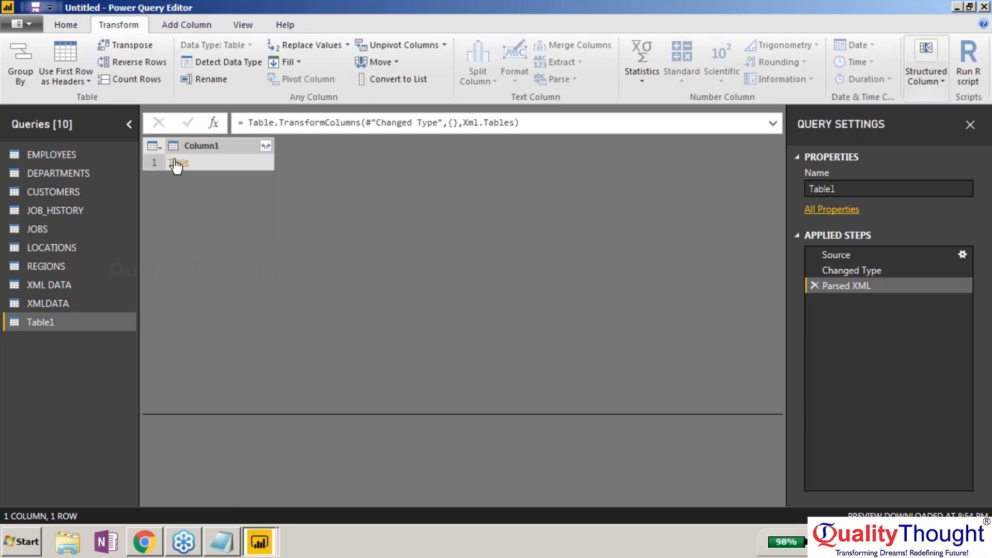
pyautogui.click(176, 163)
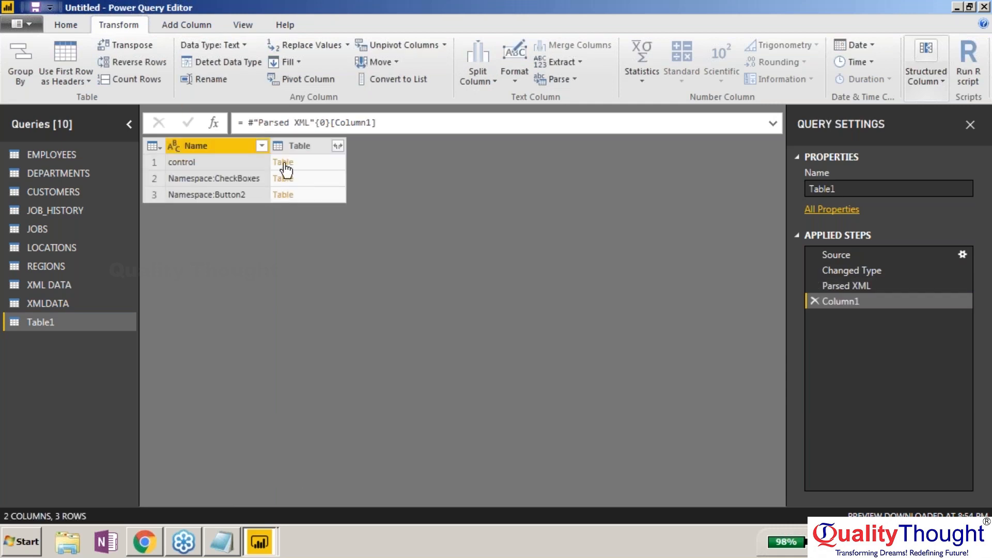
pyautogui.click(284, 163)
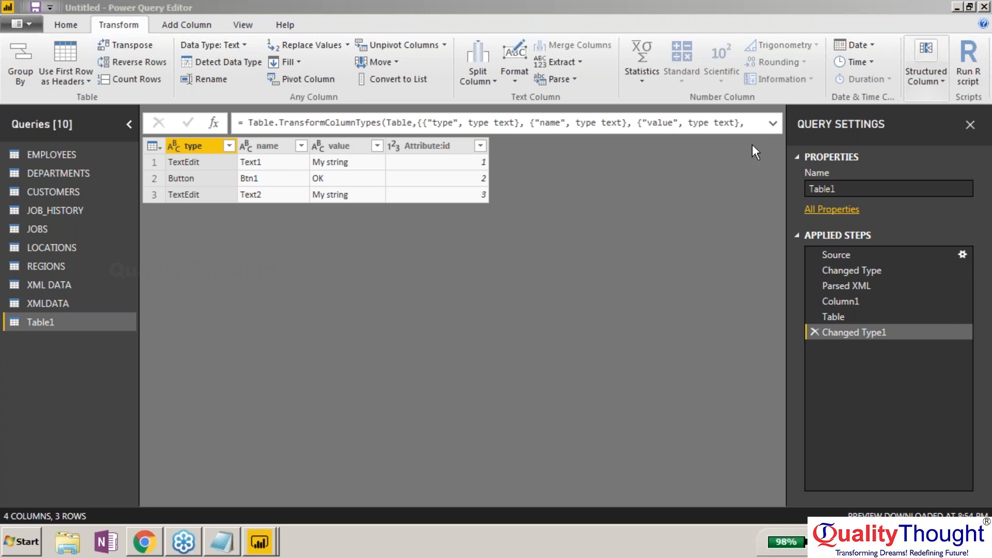
pyautogui.click(487, 272)
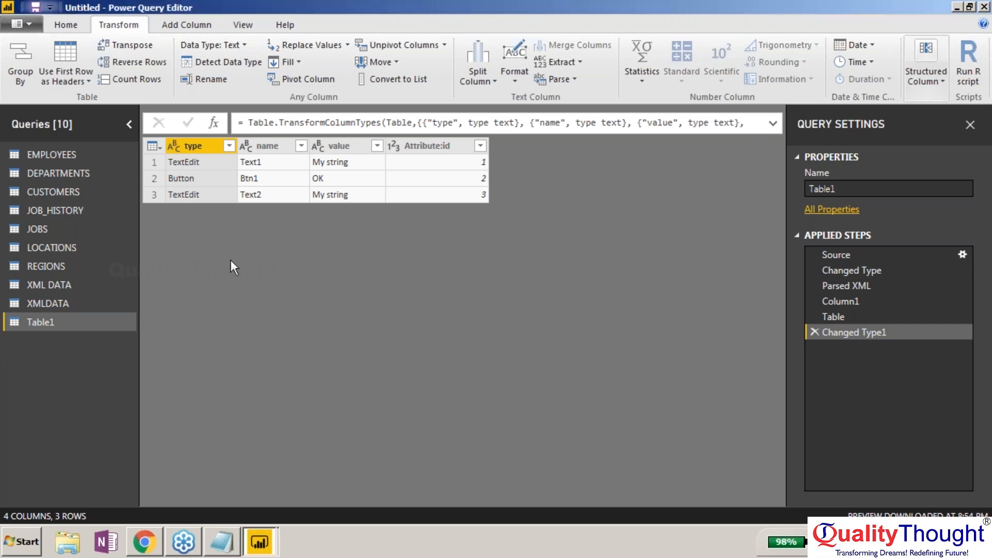
# Switch to Chrome, copy the note XML from the w3schools page, and return to the Power Query Editor.
pyautogui.click(161, 542)
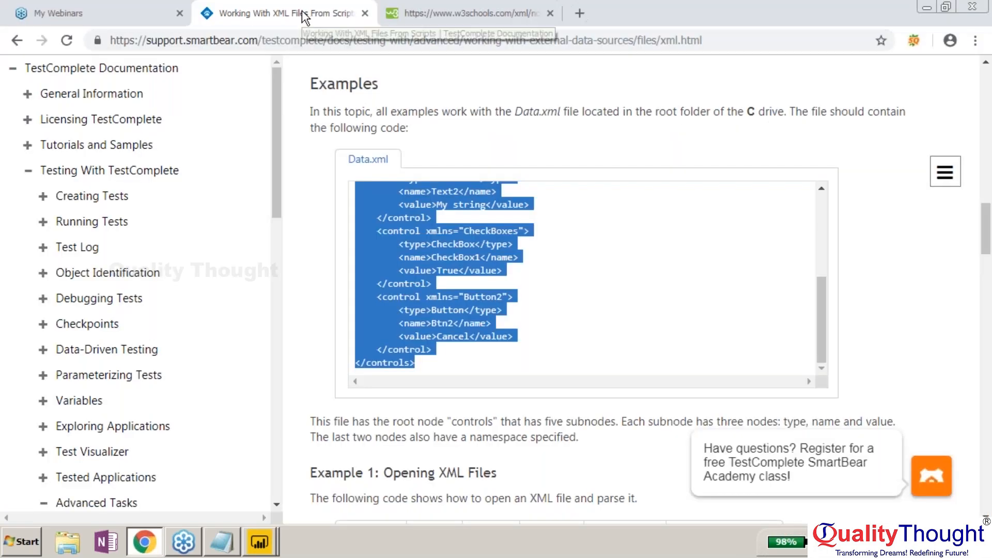
pyautogui.click(448, 10)
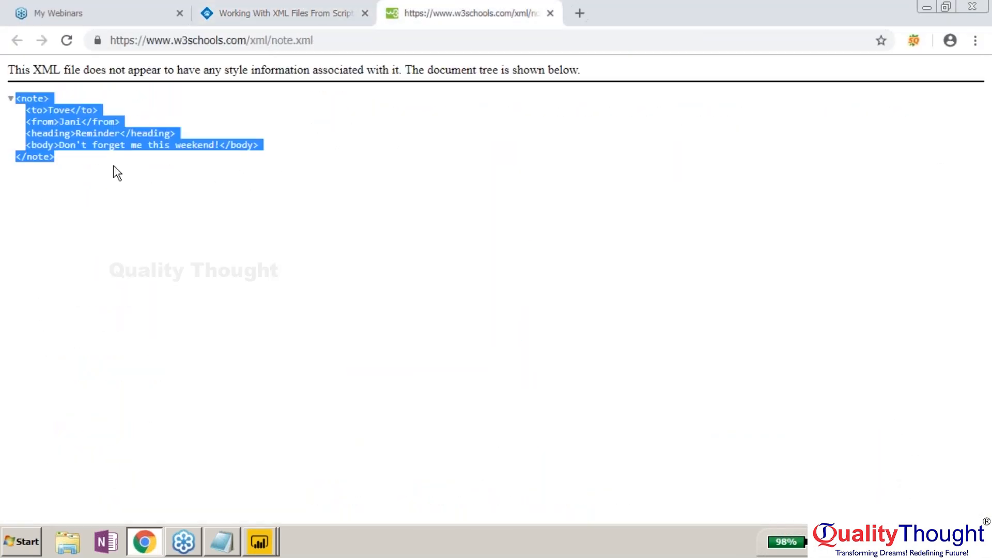
pyautogui.click(259, 542)
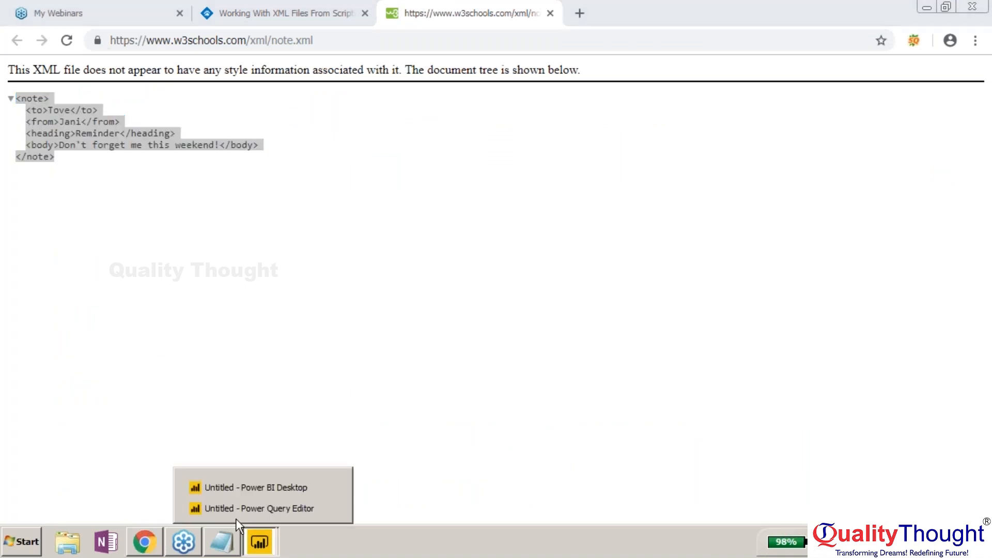
pyautogui.click(276, 509)
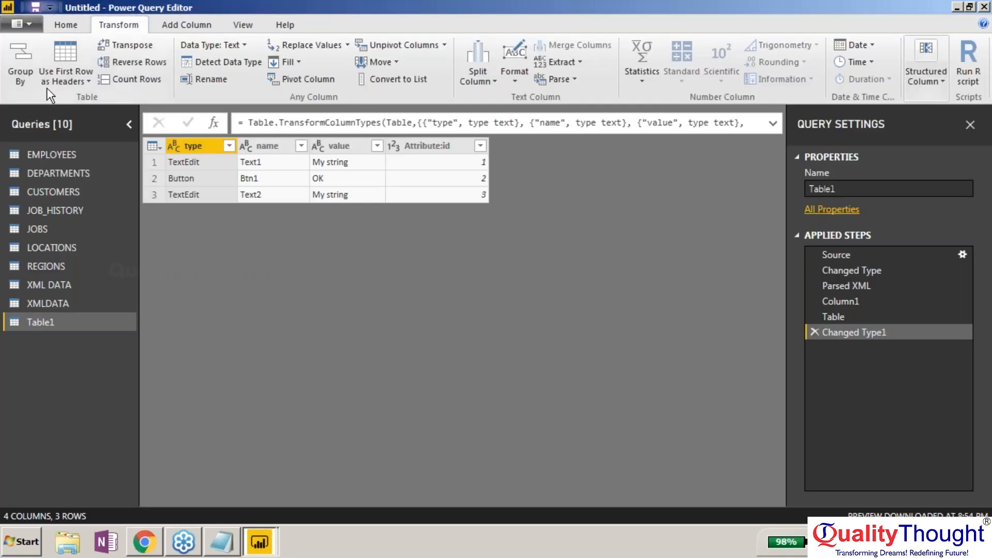
pyautogui.click(60, 26)
pyautogui.click(142, 64)
pyautogui.write("<note> <to>Tove</to> <from>Jani</from> <heading>Reminder</heading> <body>Don't forget me this weekend!</body> </note>")
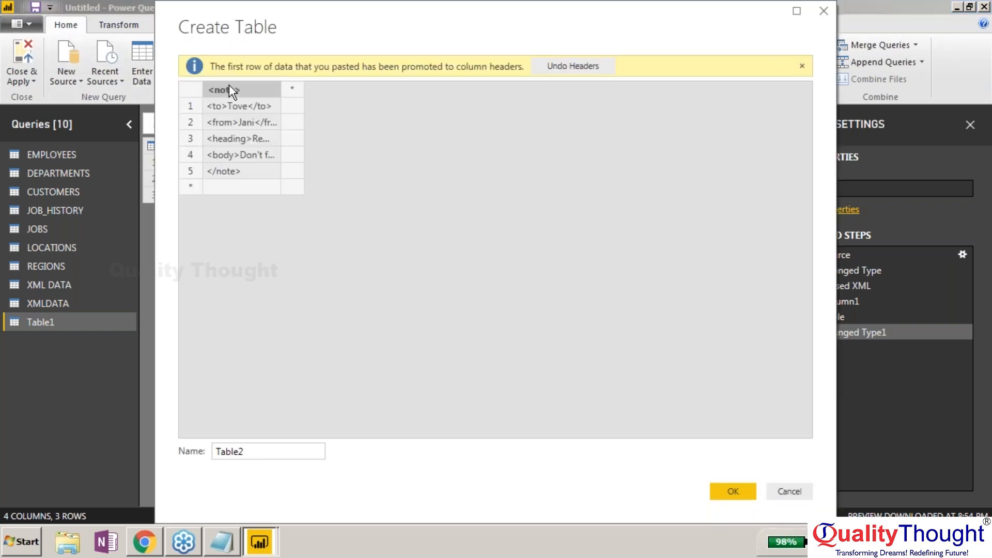
pyautogui.click(569, 67)
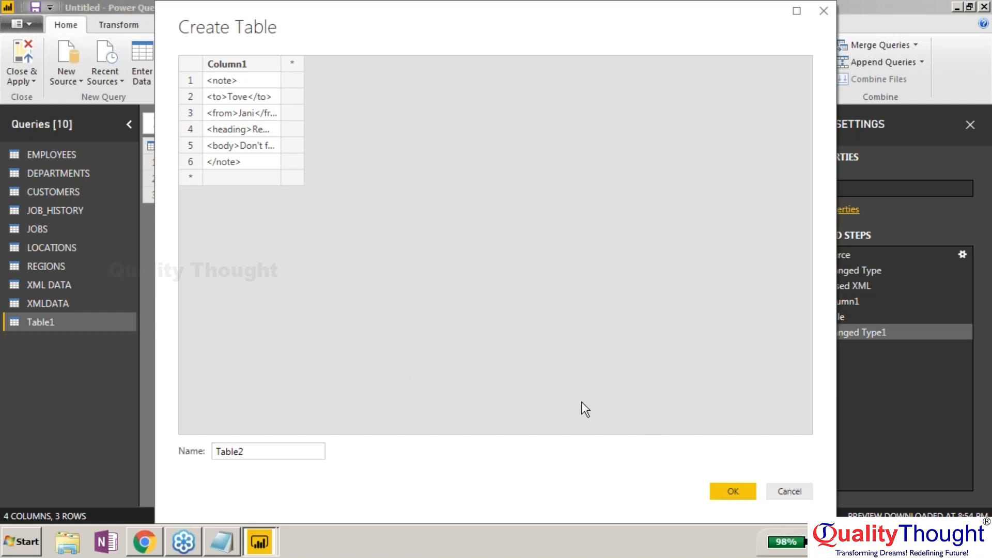
pyautogui.click(292, 61)
pyautogui.click(297, 76)
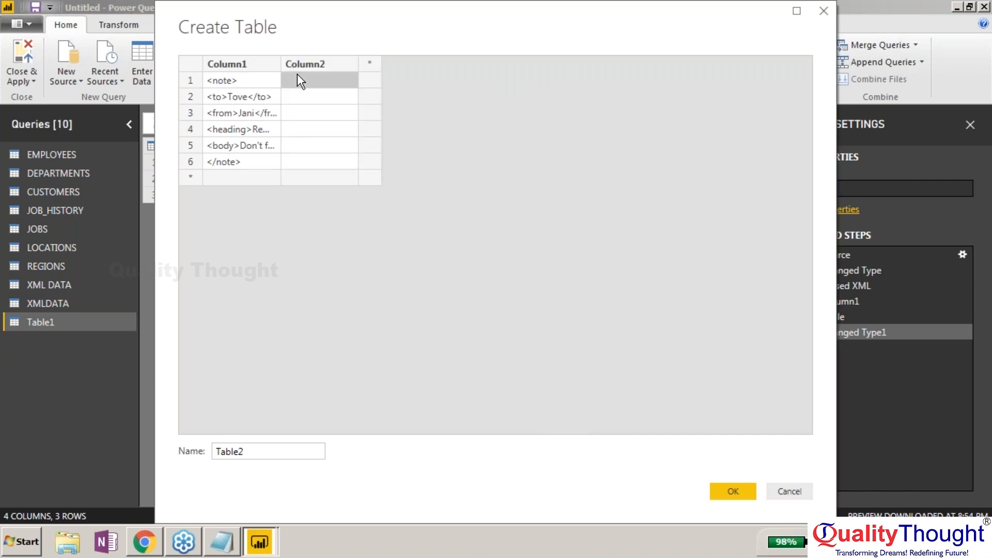
pyautogui.write("<note> <to>Tove</to> <from>Jani</from> <heading>Reminder</heading> <body>Don't forget me this weekend!</body> </note>")
pyautogui.click(789, 491)
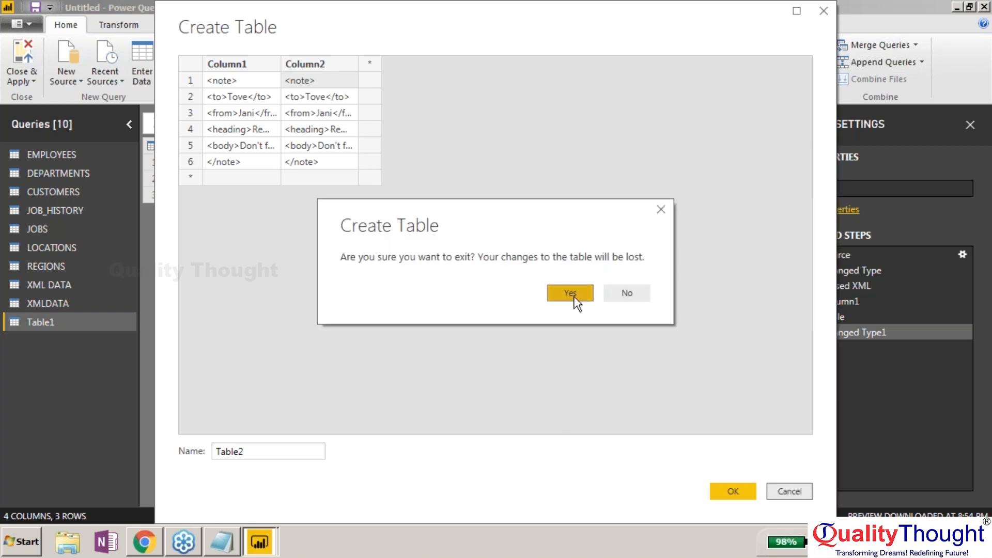
pyautogui.click(569, 293)
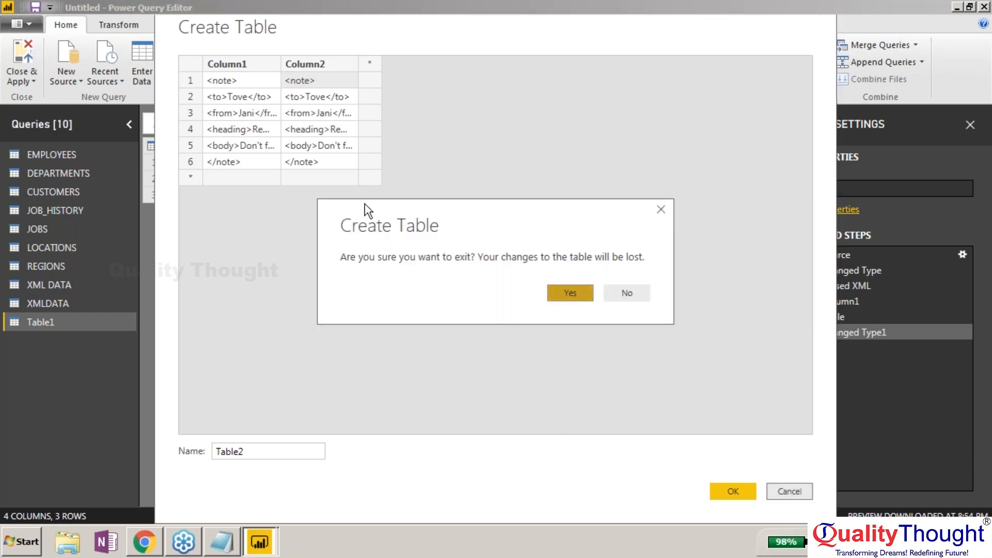
# Return to the Power Query Editor and create a manually entered table holding the whole note XML in the first row of Column1.
pyautogui.hotkey('alt', 'Tab')
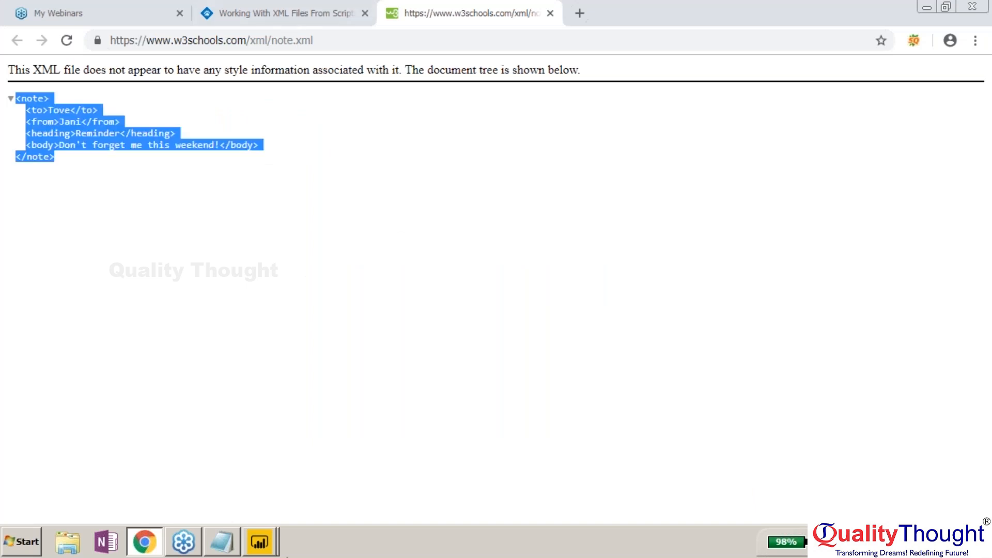
pyautogui.click(260, 540)
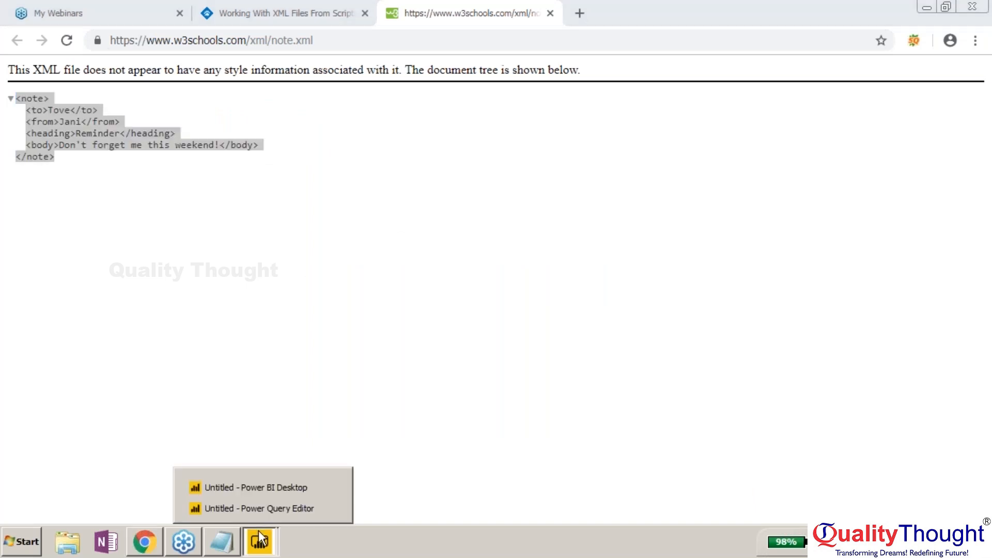
pyautogui.click(255, 515)
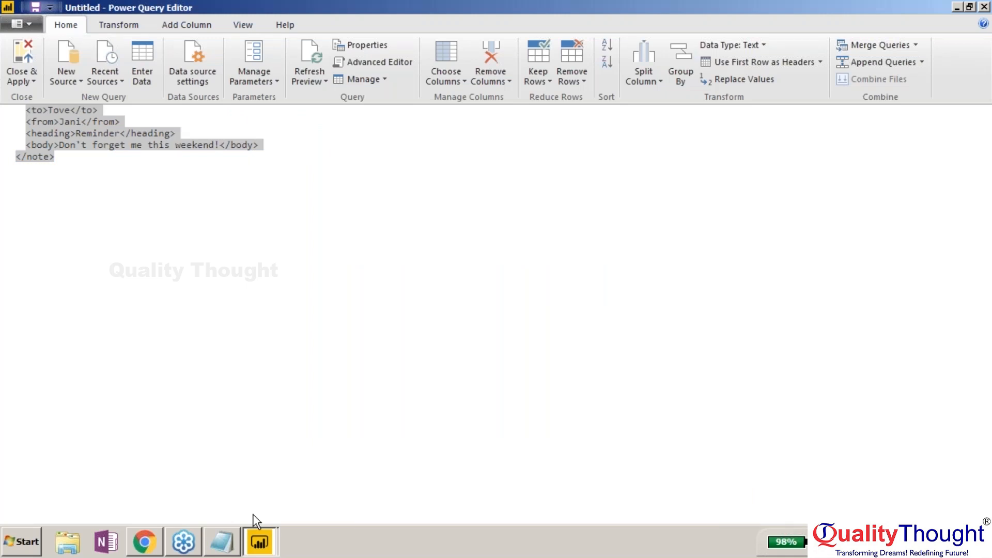
pyautogui.click(94, 26)
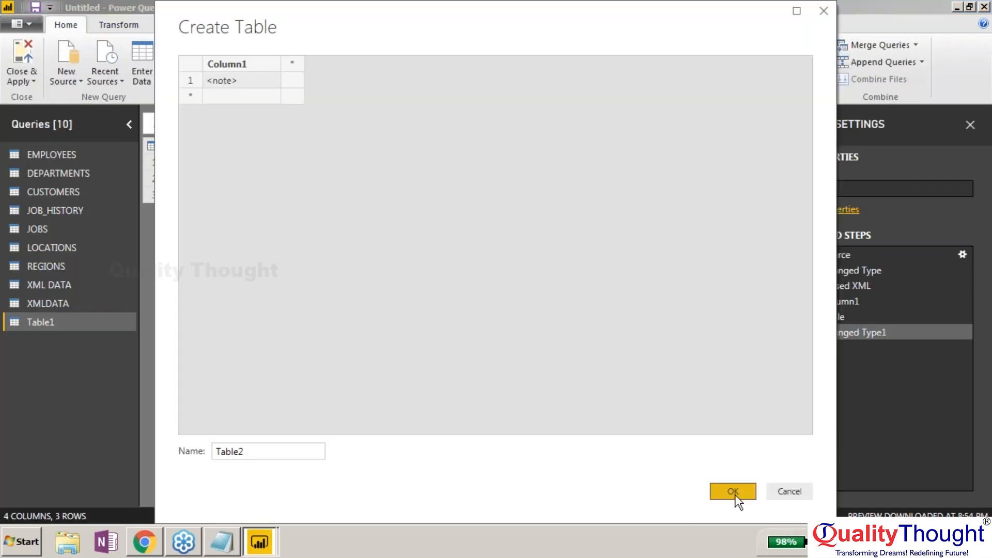
pyautogui.click(733, 492)
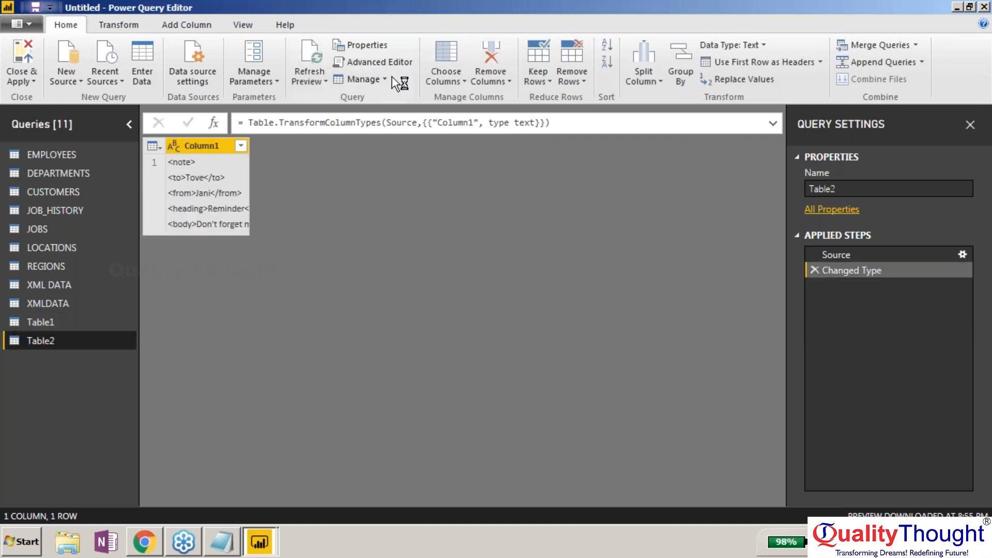
# Parse Column1 of the new table as XML and drill into the resulting nested table.
pyautogui.scroll(-1, 465, 85)
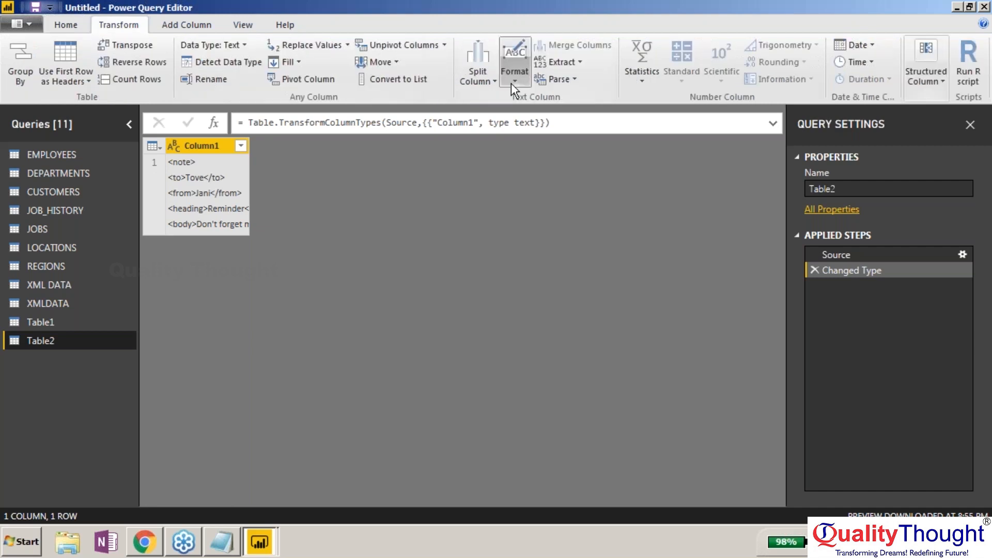
pyautogui.click(560, 79)
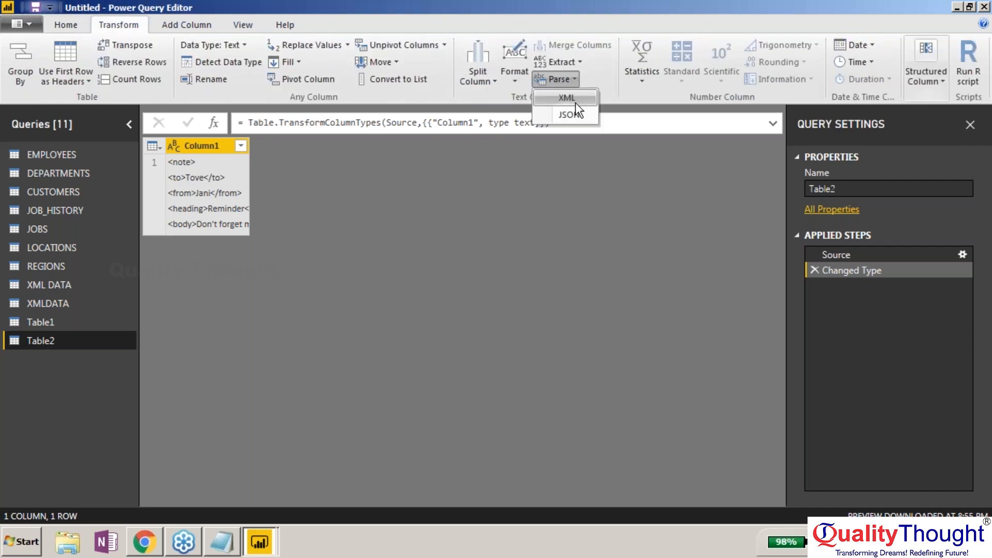
pyautogui.click(573, 99)
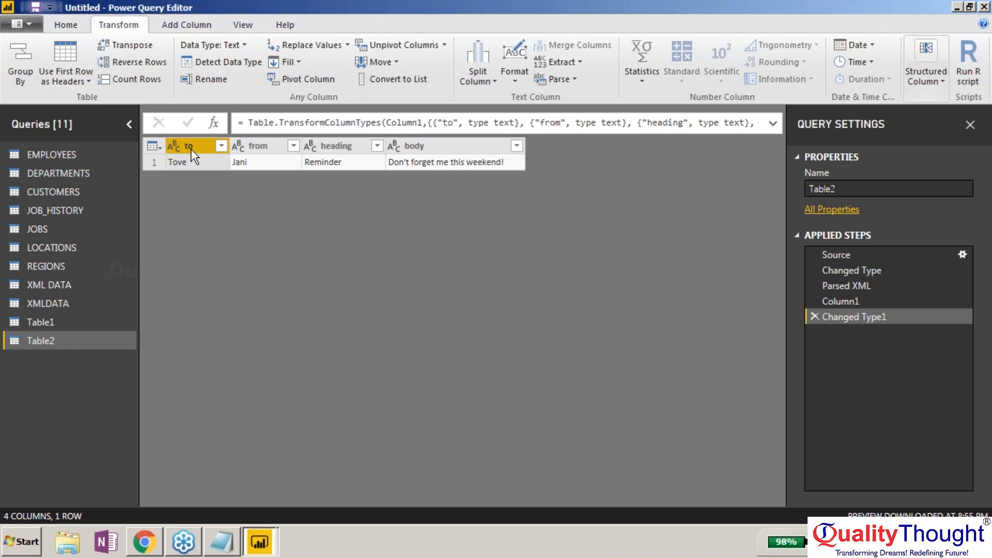
pyautogui.keyDown('ctrl'); pyautogui.click(257, 145); pyautogui.keyUp('ctrl')
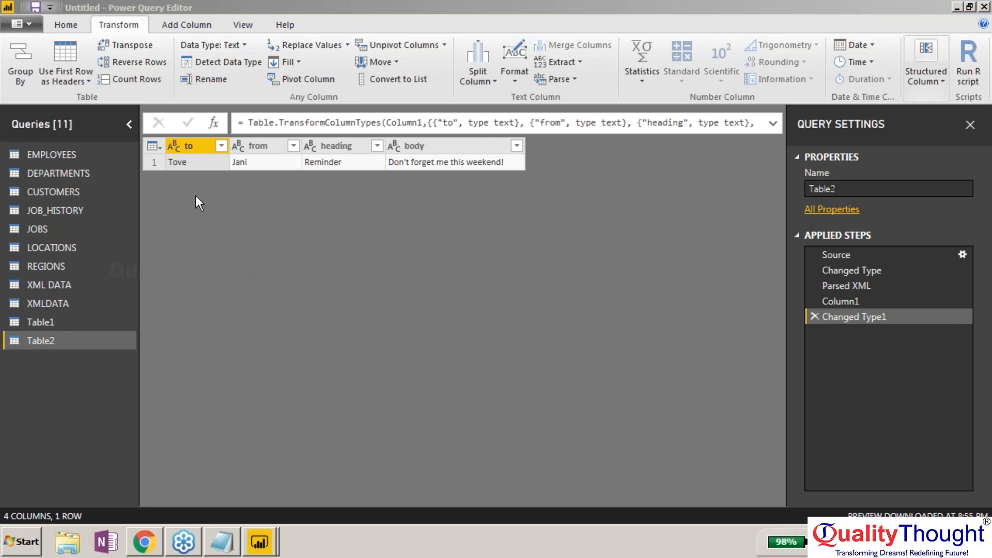
# Paste the note XML into Notepad, compare its tags with the parsed columns, and return to the Power Query Editor.
pyautogui.click(273, 528)
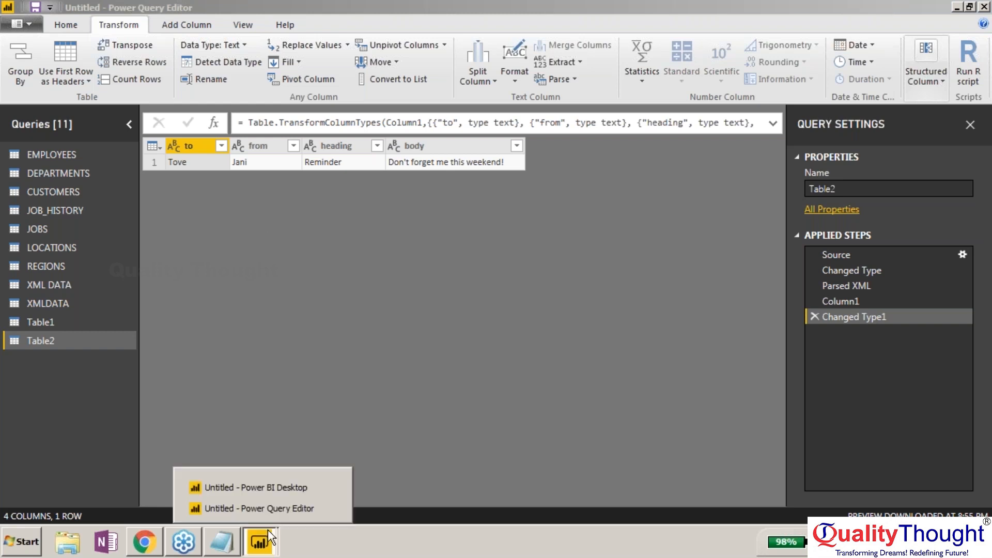
pyautogui.click(222, 542)
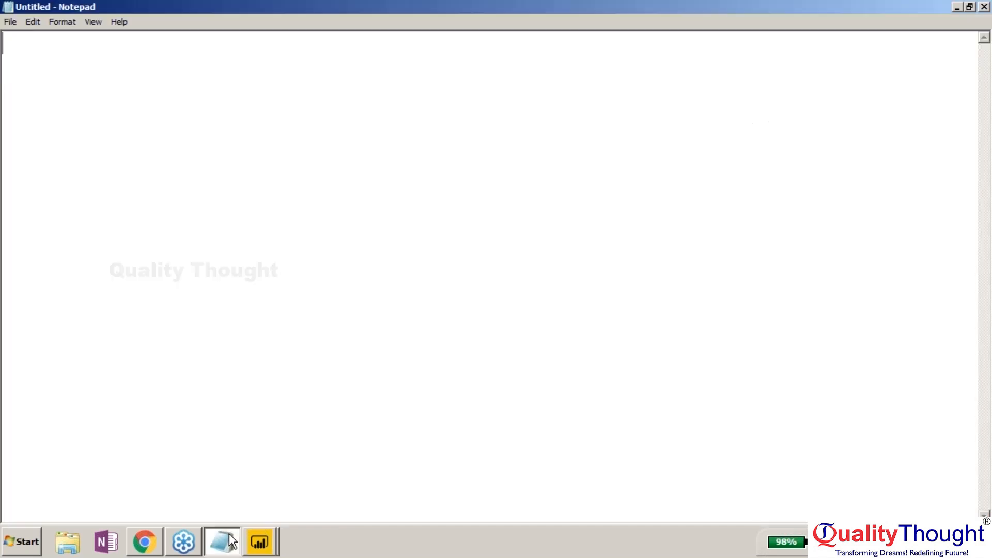
pyautogui.write("<note> <to>Tove</to> <from>Jani</from> <heading>Reminder</heading> <body>Don't forget me this weekend!</body> </note>")
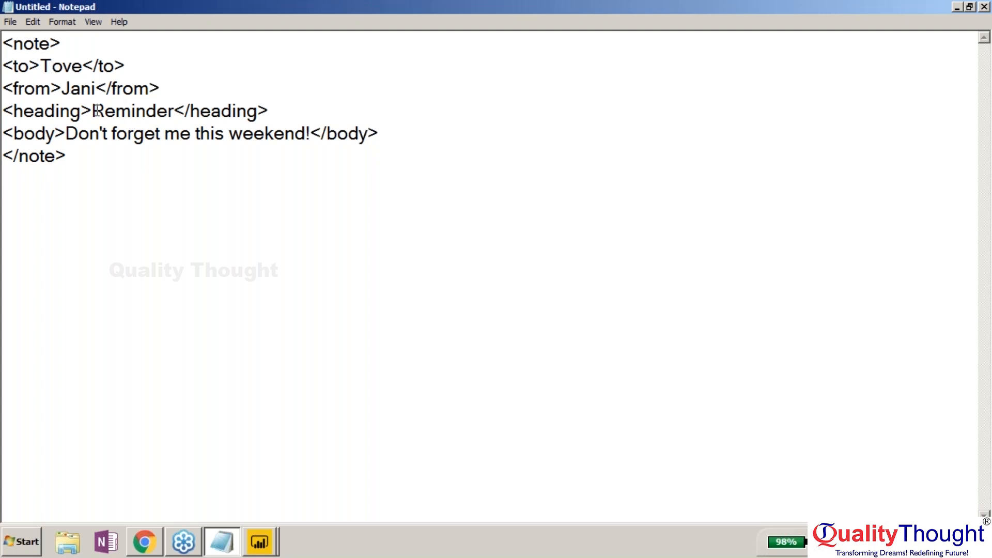
pyautogui.click(222, 543)
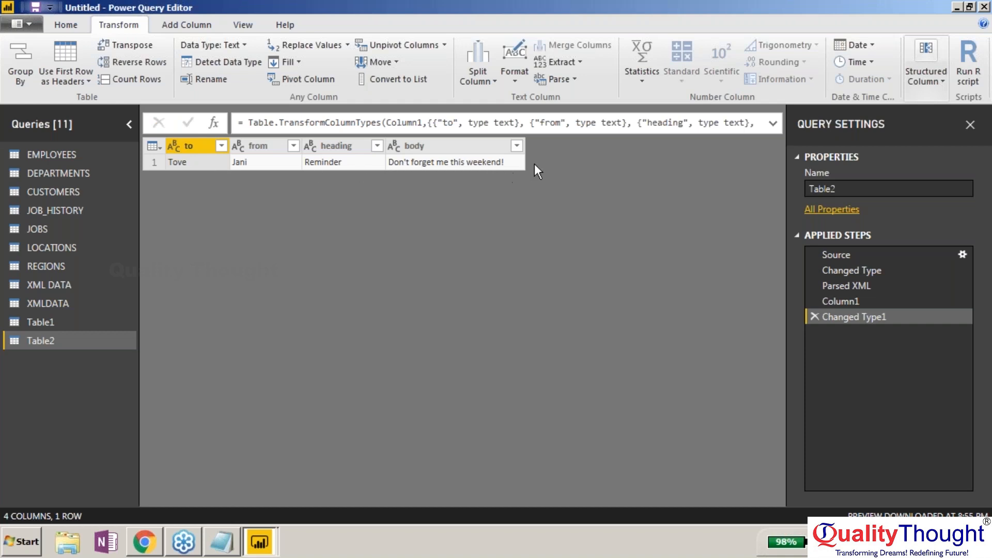
pyautogui.click(221, 542)
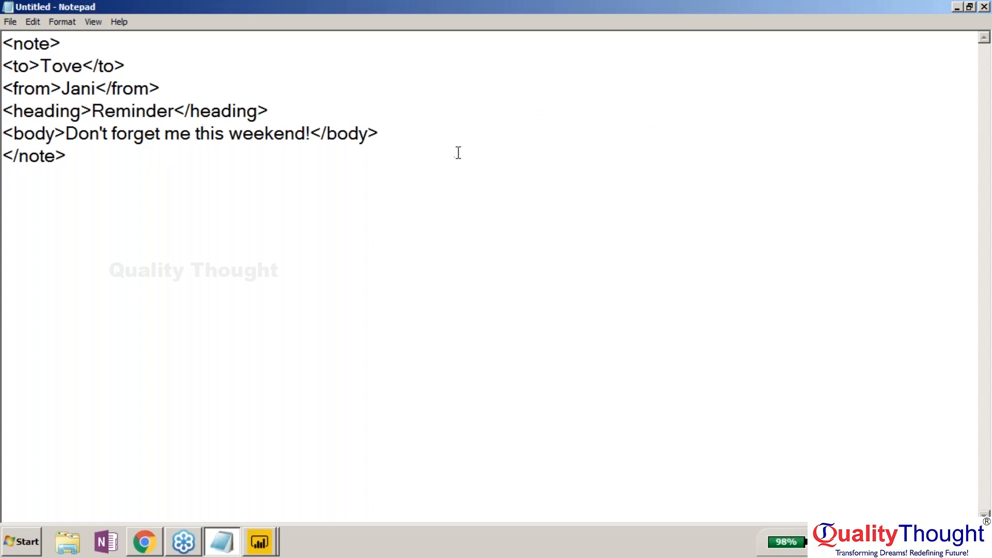
pyautogui.click(957, 6)
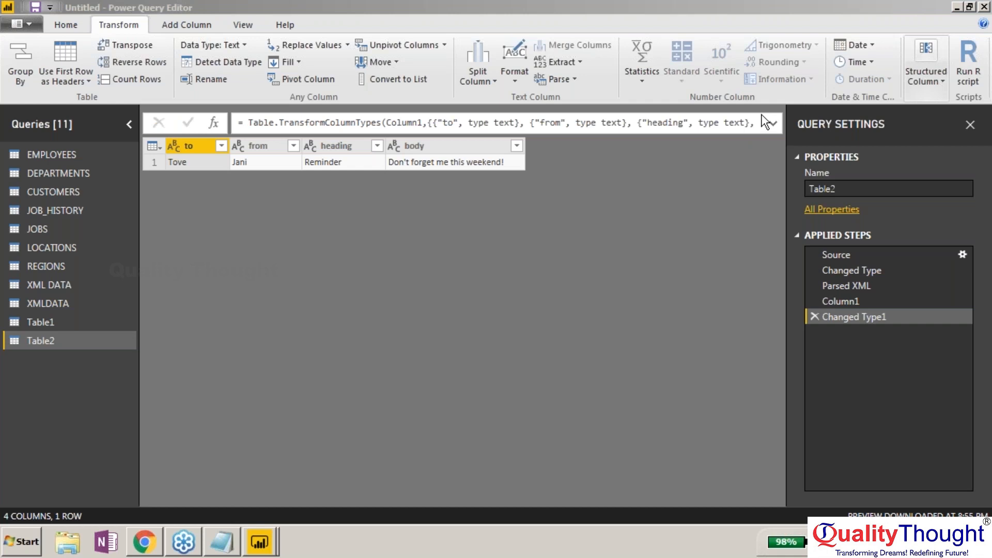
# Switch to Chrome and search the web for "json script example".
pyautogui.click(150, 548)
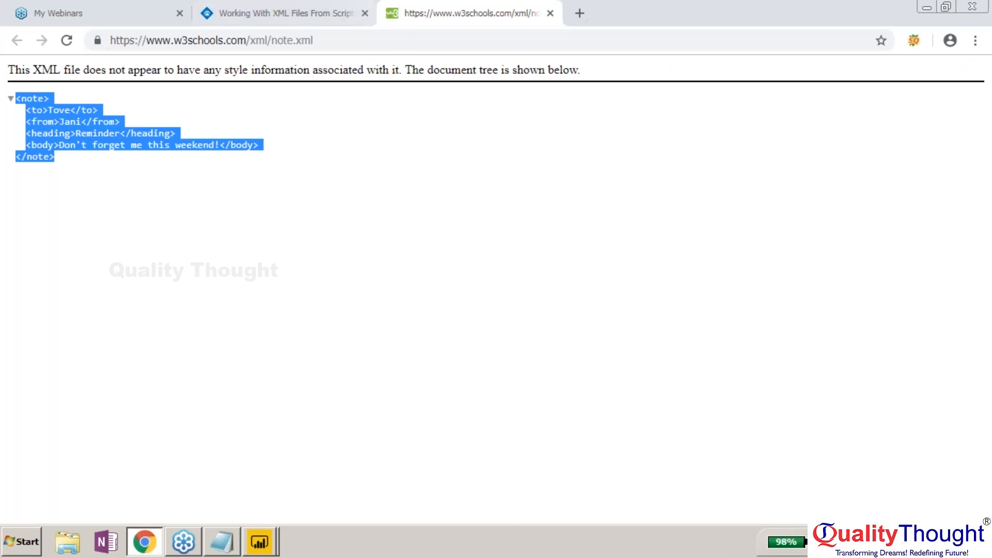
pyautogui.click(398, 47)
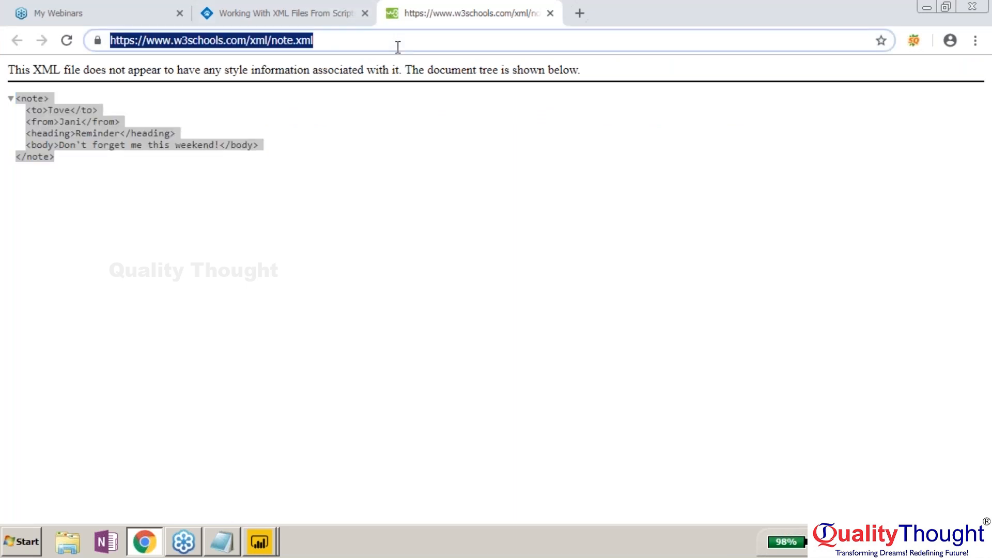
pyautogui.write('json ')
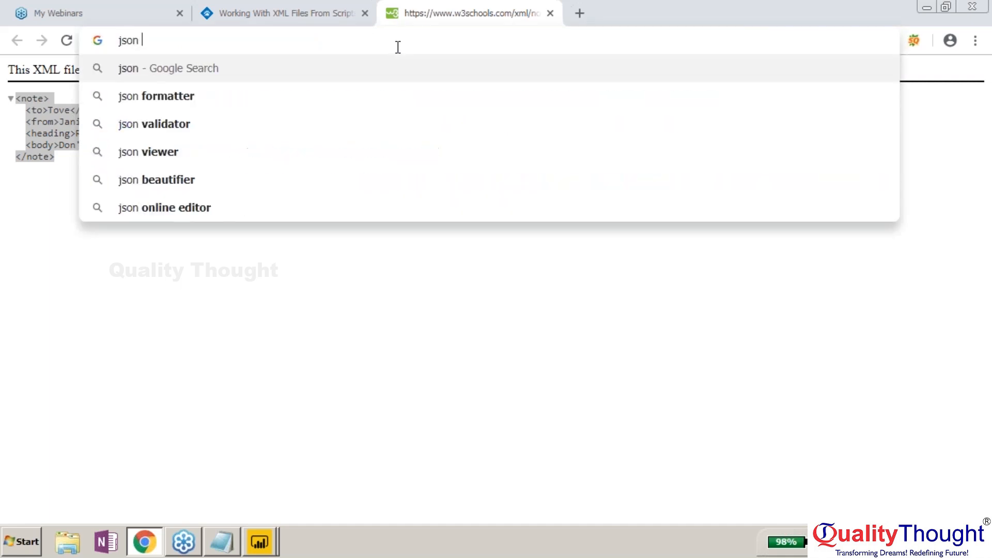
pyautogui.write('script example')
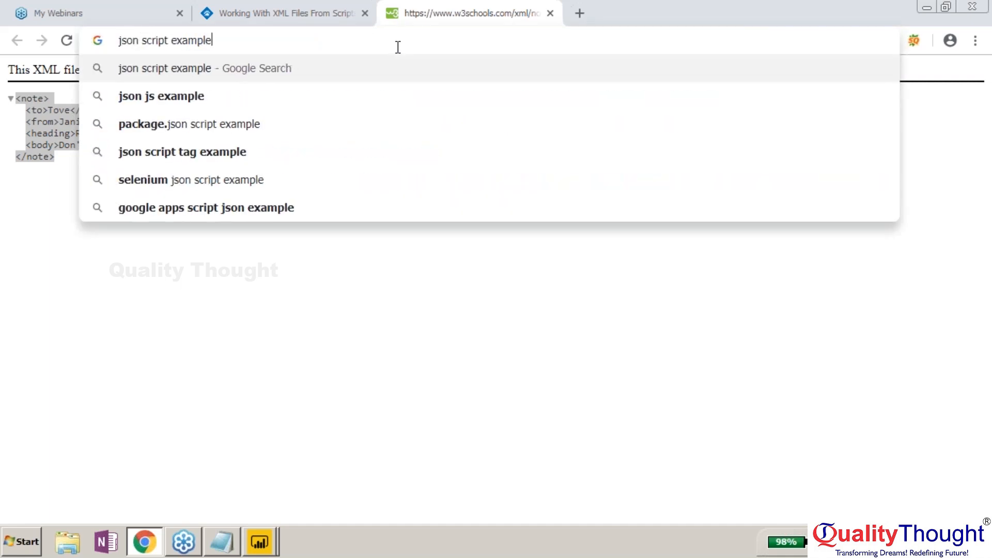
pyautogui.press('Return')
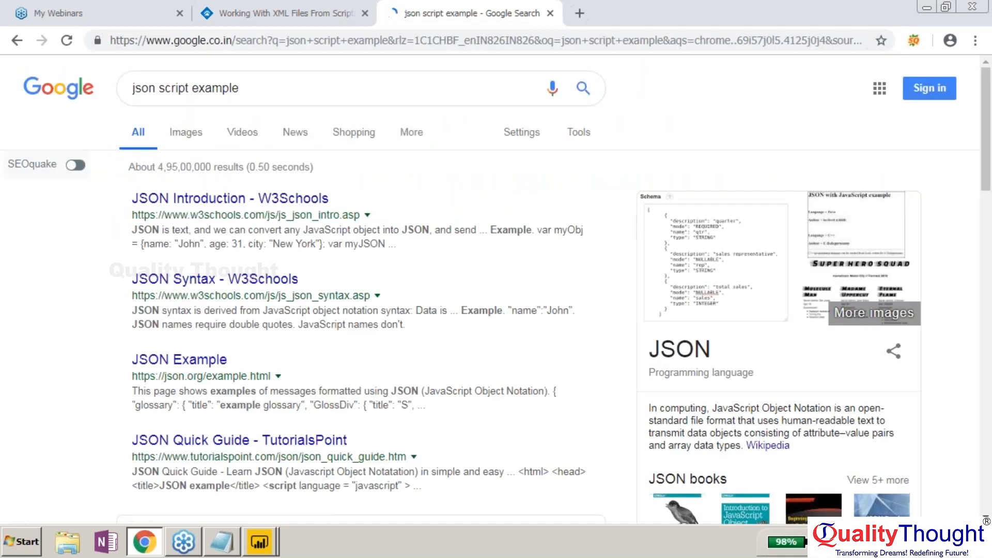
# Check the W3Schools JSON Introduction page for usable sample code and go back to the search results.
pyautogui.click(239, 203)
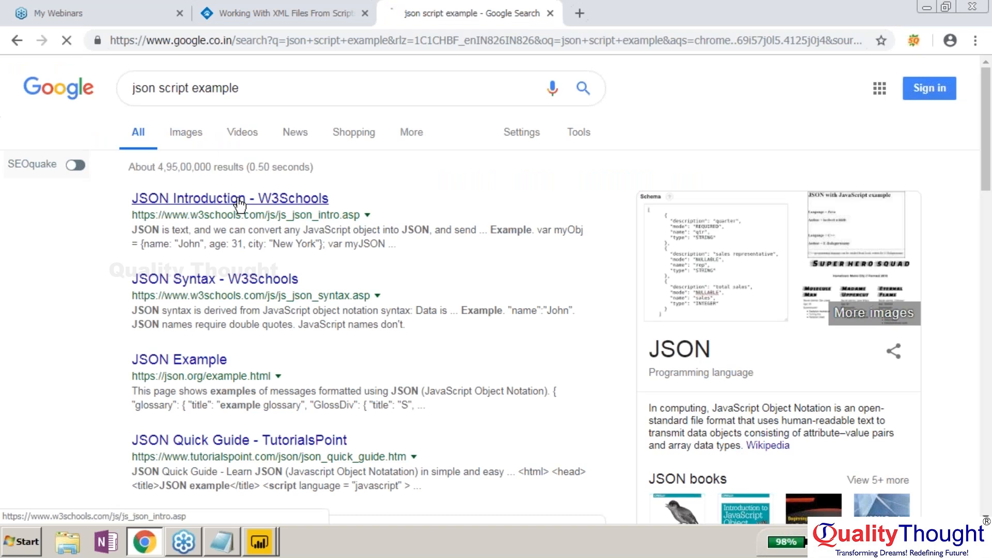
pyautogui.scroll(-6, 496, 310)
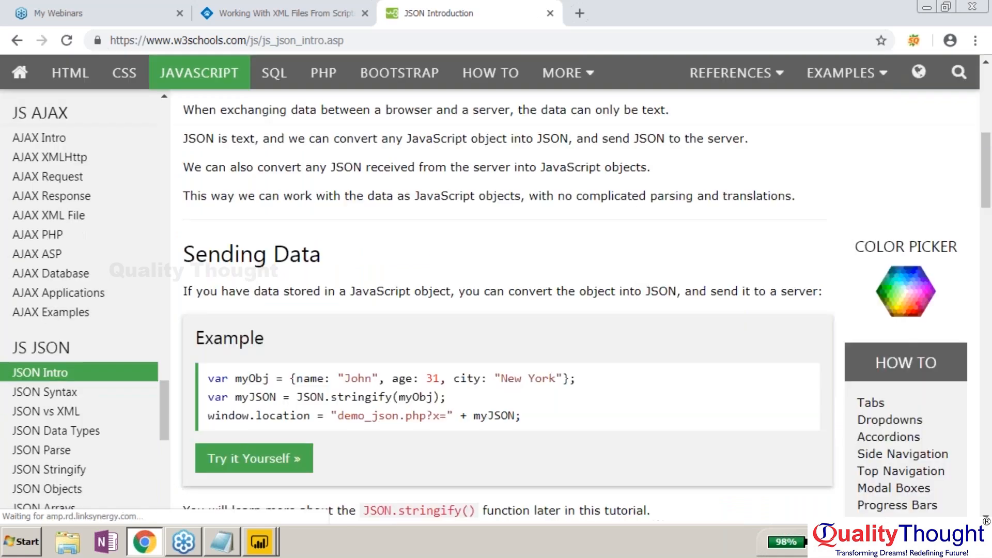
pyautogui.scroll(-15, 584, 297)
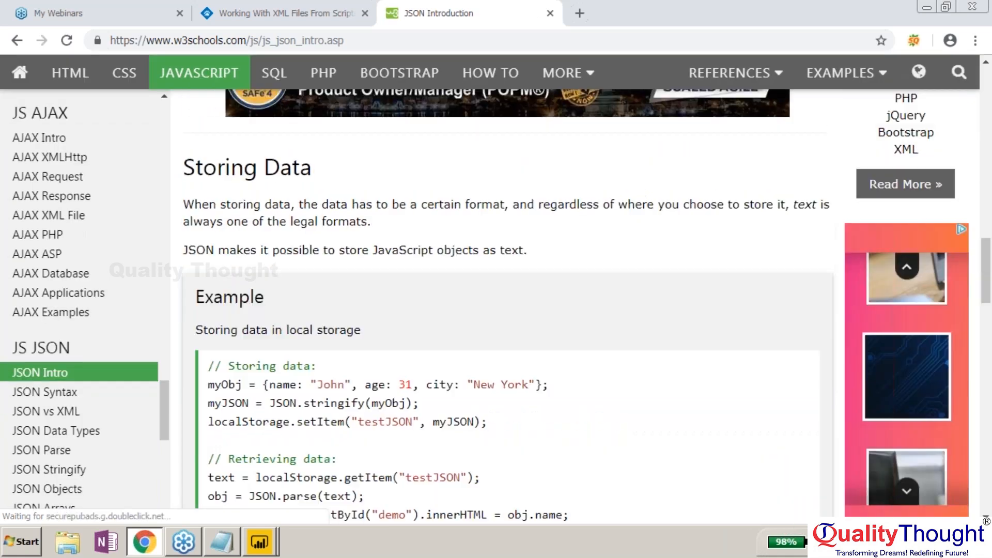
pyautogui.scroll(-8, 497, 310)
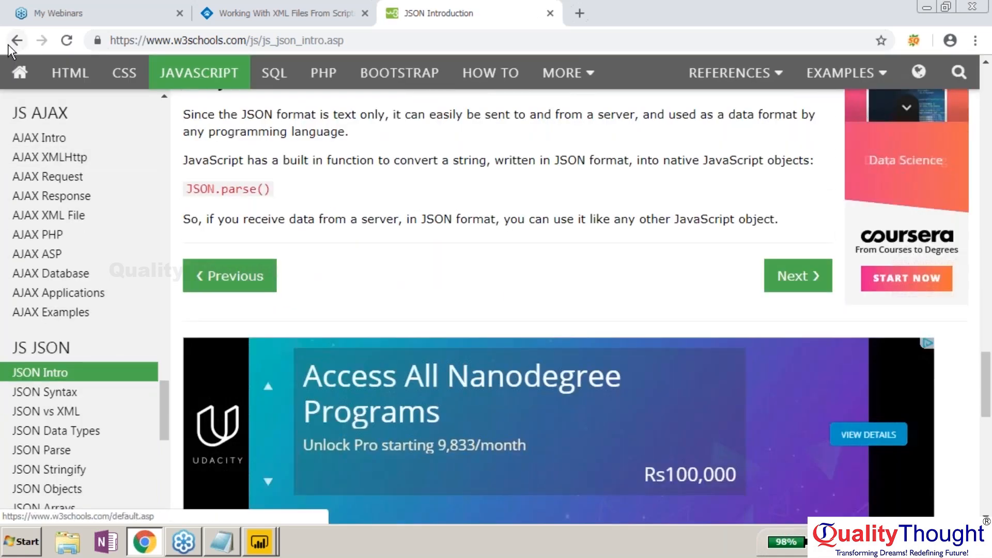
pyautogui.click(10, 45)
# Open the json.org JSON Example page and examine its sample messages for a usable code block.
pyautogui.click(197, 453)
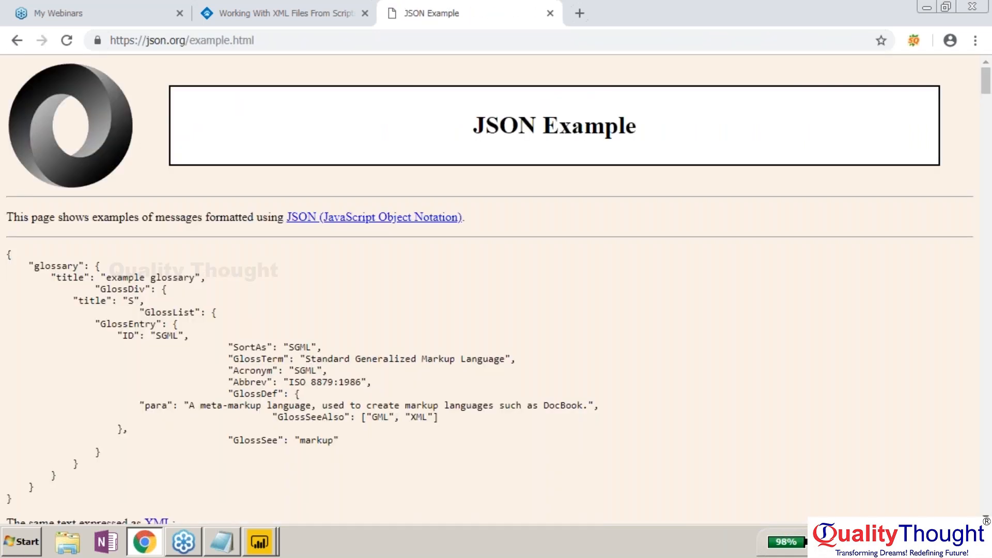
pyautogui.scroll(-7, 70, 368)
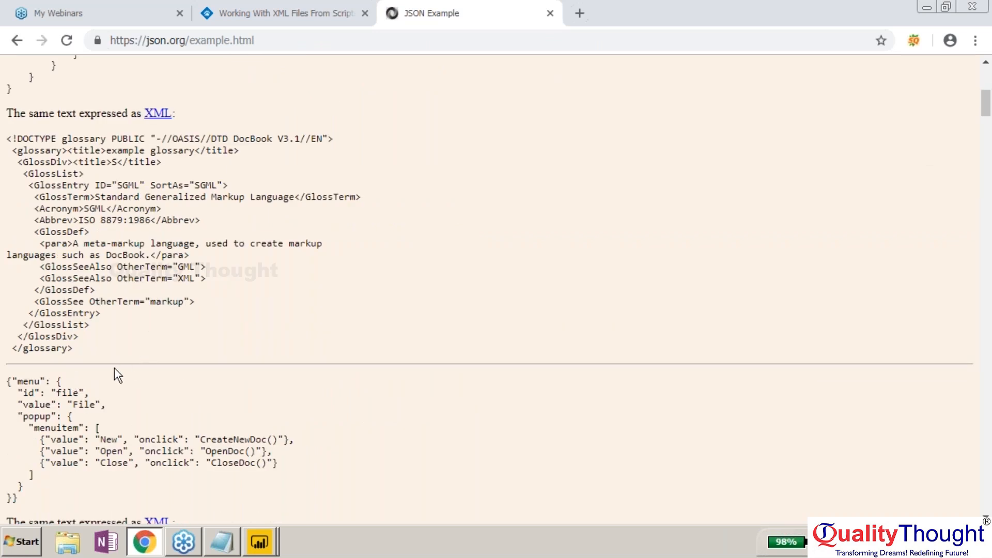
pyautogui.scroll(-8, 117, 375)
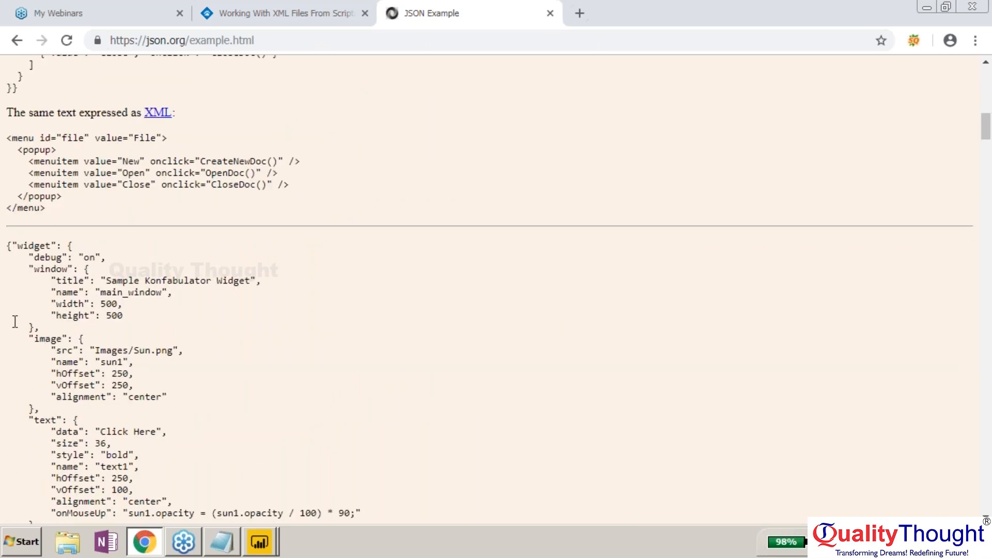
pyautogui.scroll(-8, 15, 322)
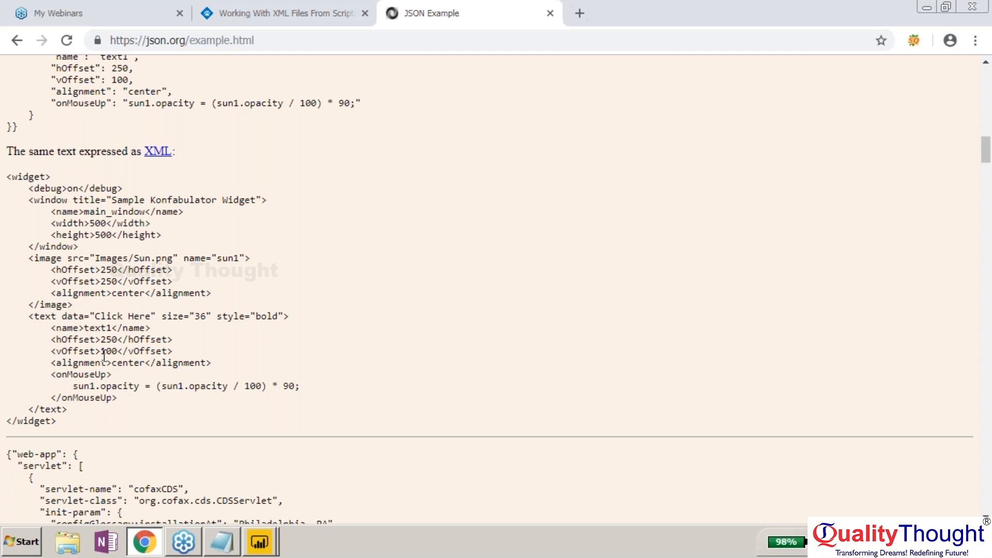
pyautogui.scroll(-20, 104, 357)
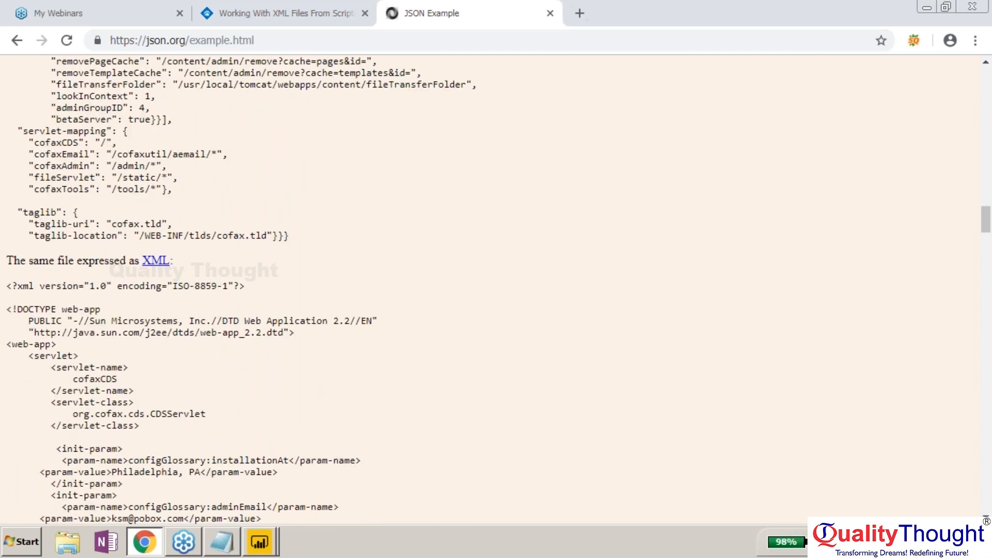
pyautogui.scroll(-20, 496, 289)
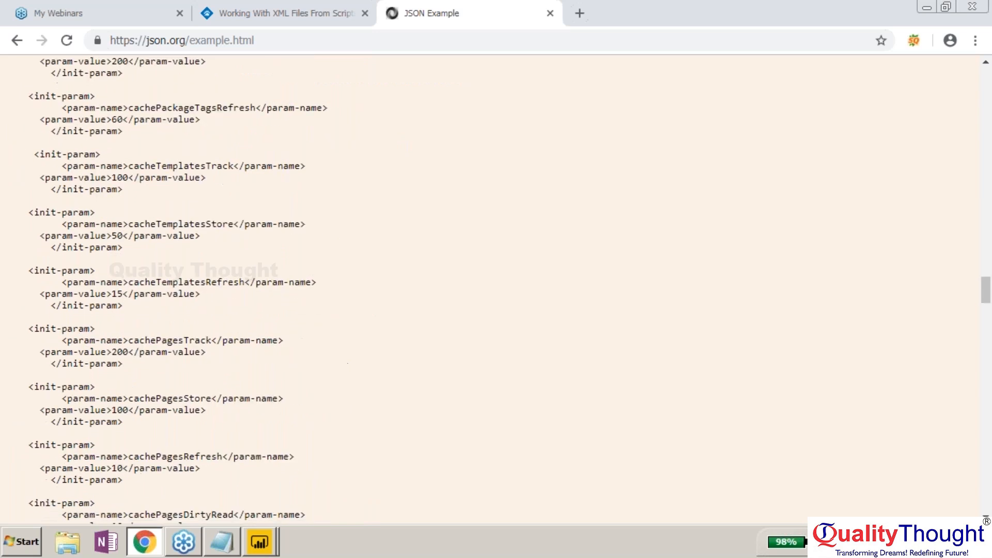
pyautogui.scroll(-10, 497, 289)
pyautogui.scroll(-20, 496, 289)
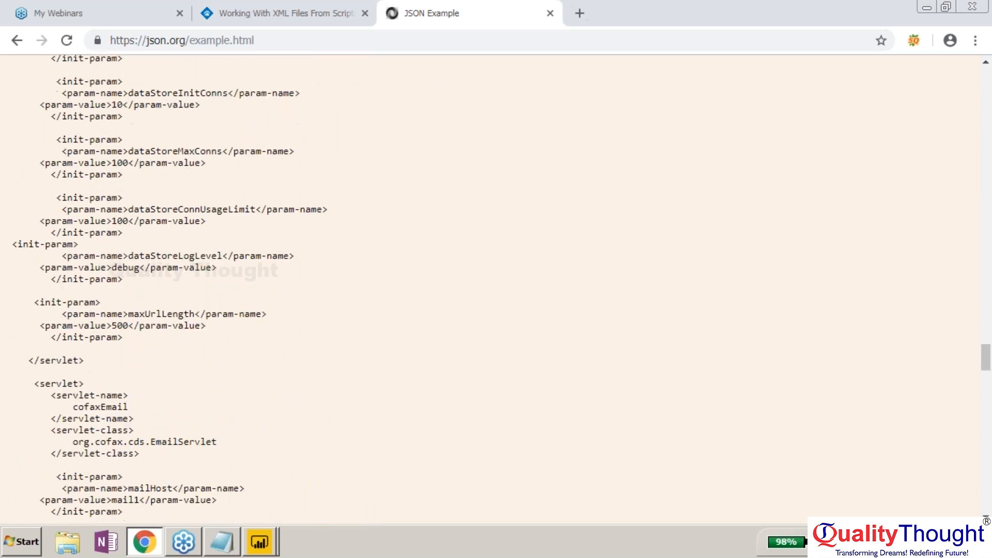
pyautogui.scroll(20, 68, 369)
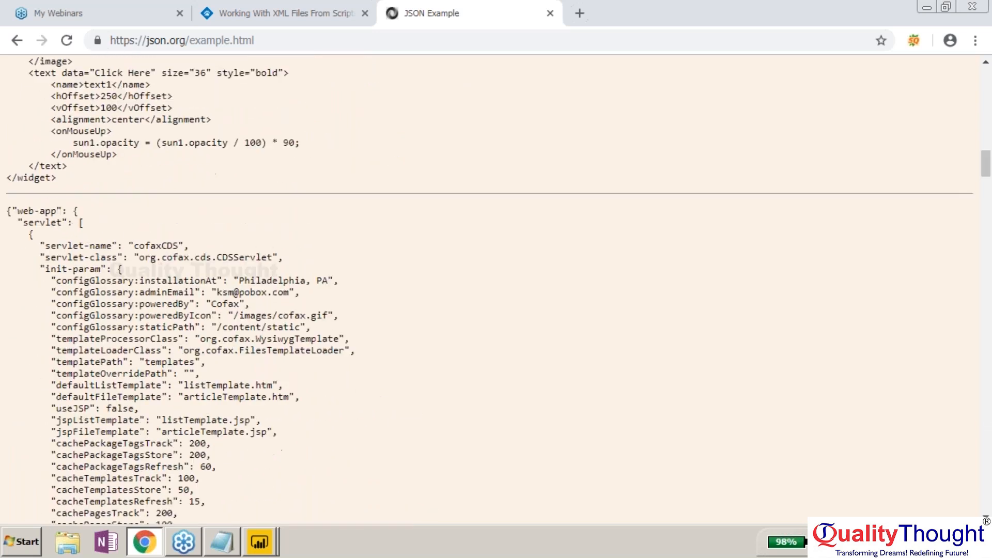
# Copy the complete "widget" JSON sample from the page and switch back to the Power Query Editor.
pyautogui.scroll(-8, 76, 317)
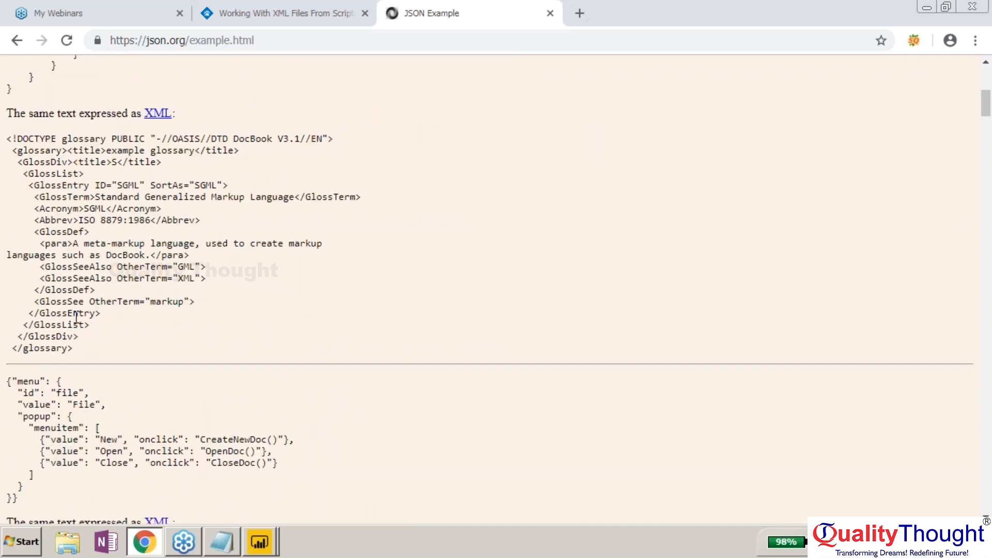
pyautogui.scroll(-1, 77, 317)
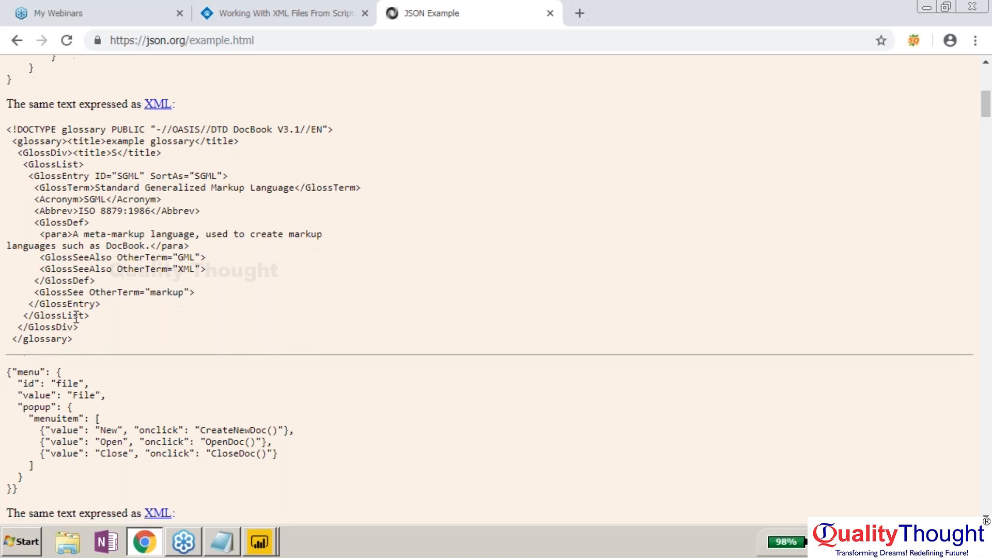
pyautogui.scroll(-1, 76, 317)
pyautogui.scroll(-8, 76, 317)
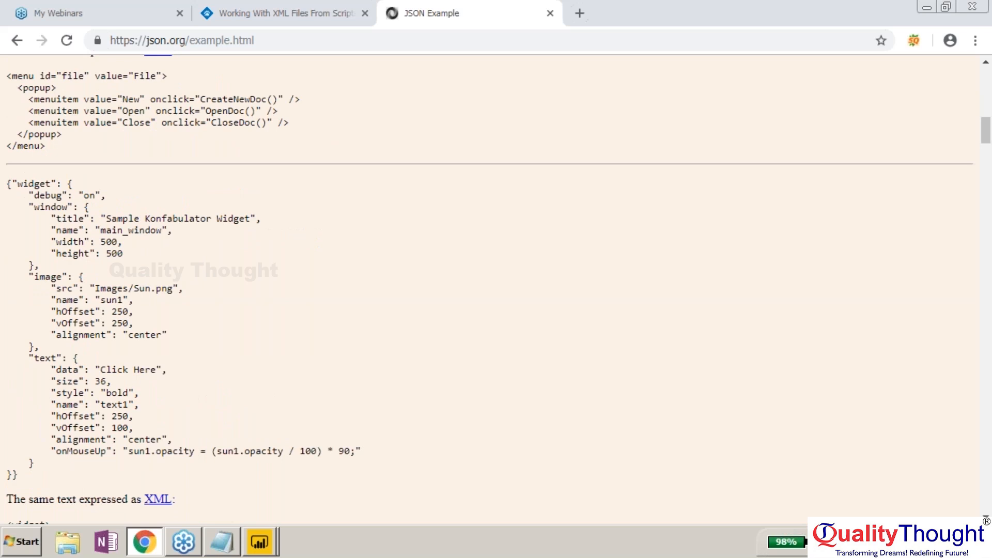
pyautogui.moveTo(9, 185); pyautogui.dragTo(31, 475)
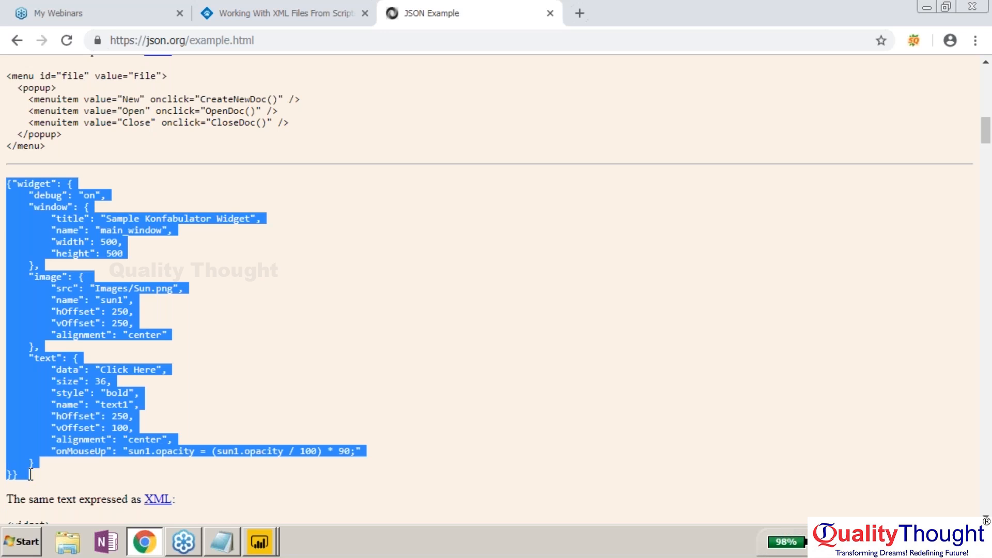
pyautogui.click(260, 541)
pyautogui.click(259, 508)
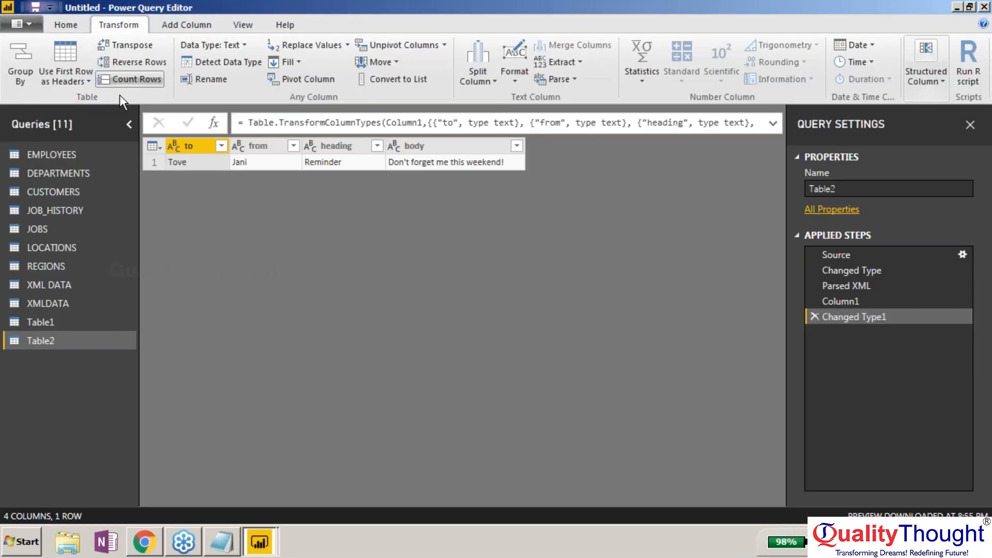
# Create a manually entered table named Table3 with the copied widget JSON pasted into the first row of Column1.
pyautogui.click(55, 24)
pyautogui.click(109, 26)
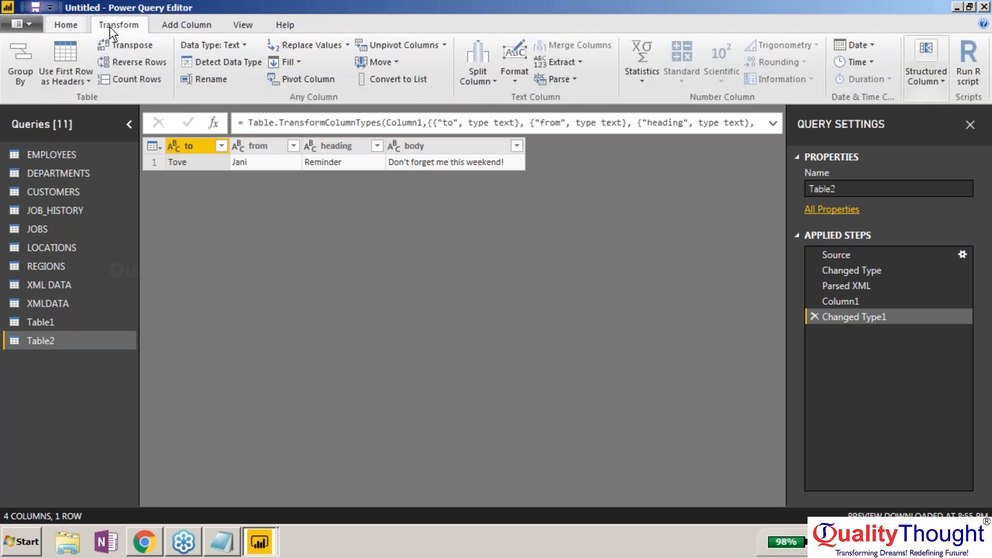
pyautogui.click(81, 27)
pyautogui.click(152, 68)
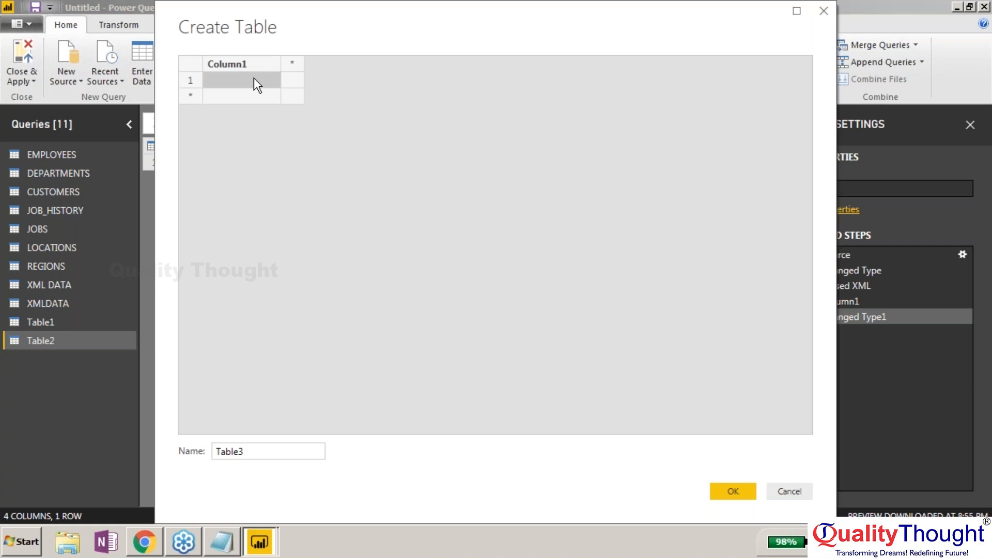
pyautogui.click(253, 77)
pyautogui.write('}}')
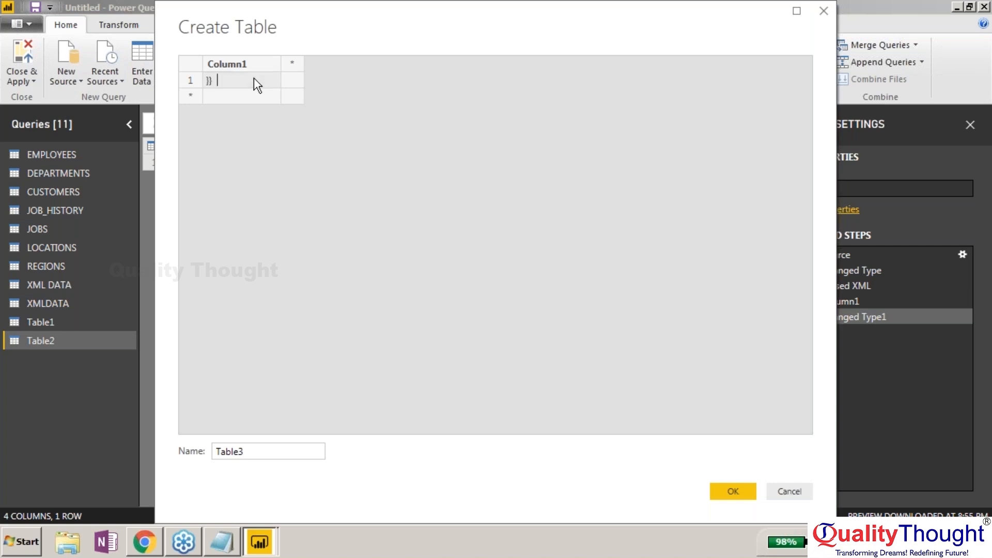
pyautogui.click(718, 488)
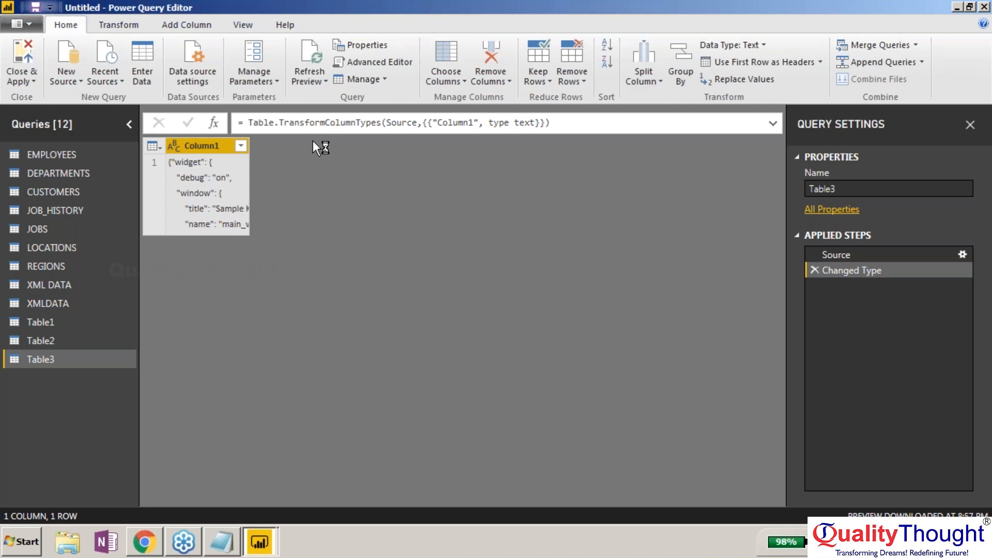
# Examine the full widget JSON text of the Column1 cell in an enlarged preview.
pyautogui.click(220, 186)
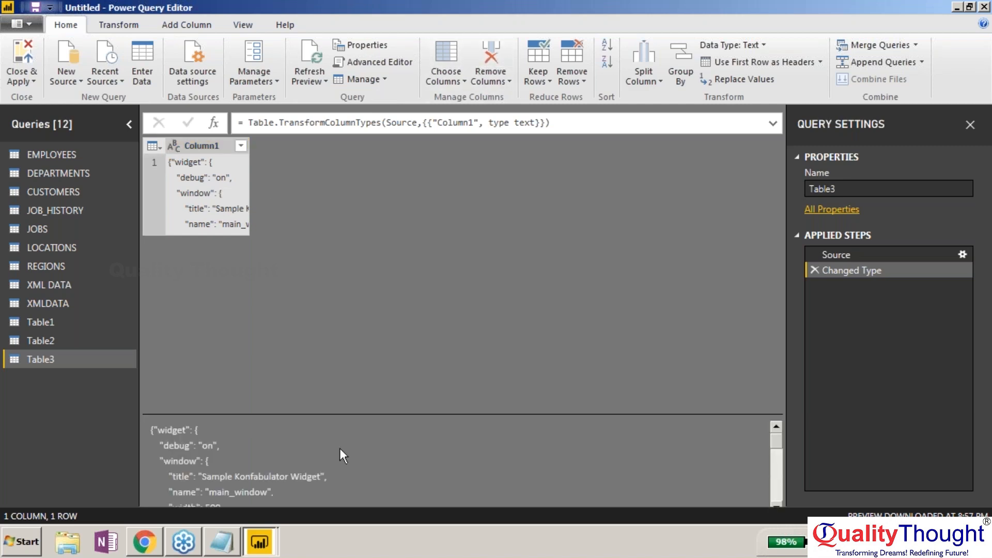
pyautogui.moveTo(339, 236); pyautogui.dragTo(339, 229)
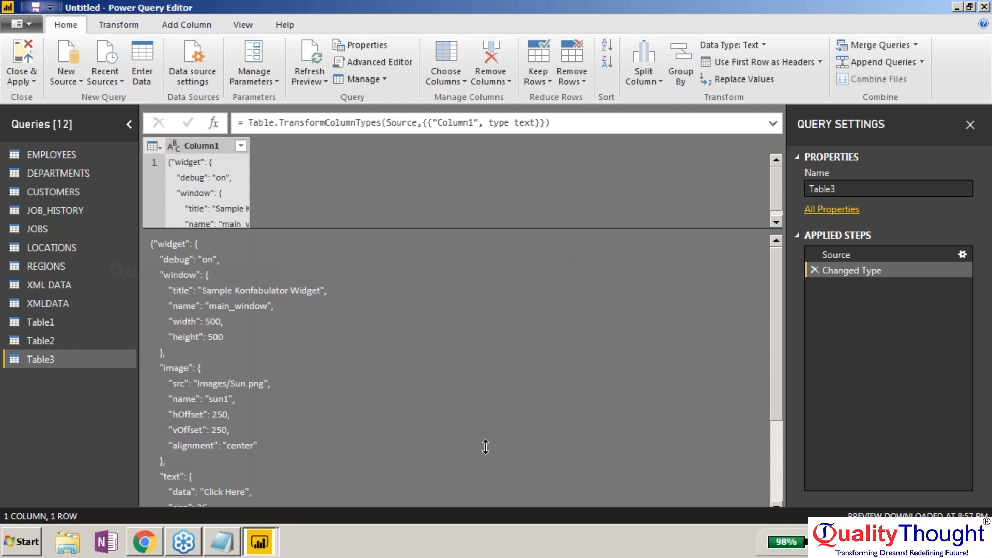
pyautogui.moveTo(482, 445); pyautogui.dragTo(483, 445)
# Parse Column1 of Table3 as JSON and drill through the widget record into its window record.
pyautogui.click(210, 142)
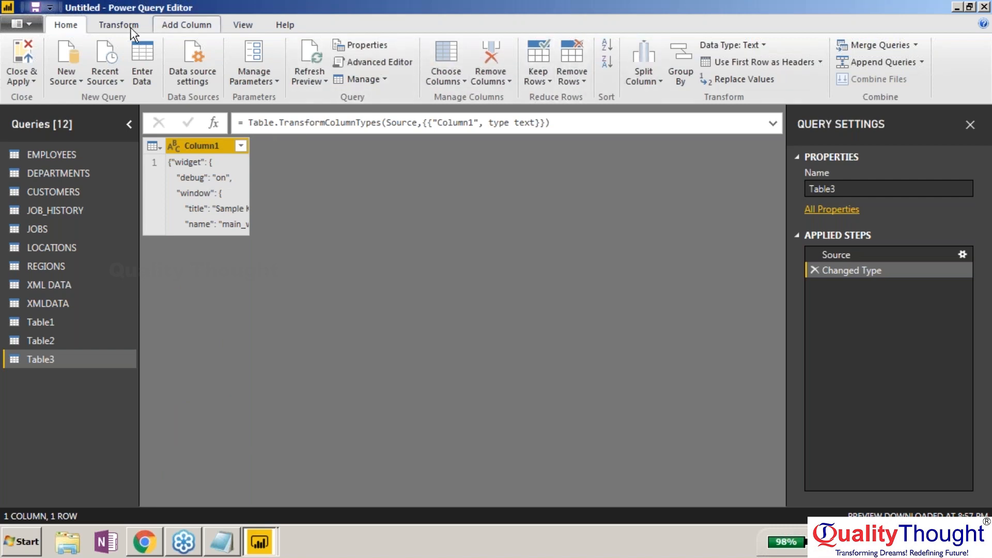
pyautogui.scroll(-1, 392, 65)
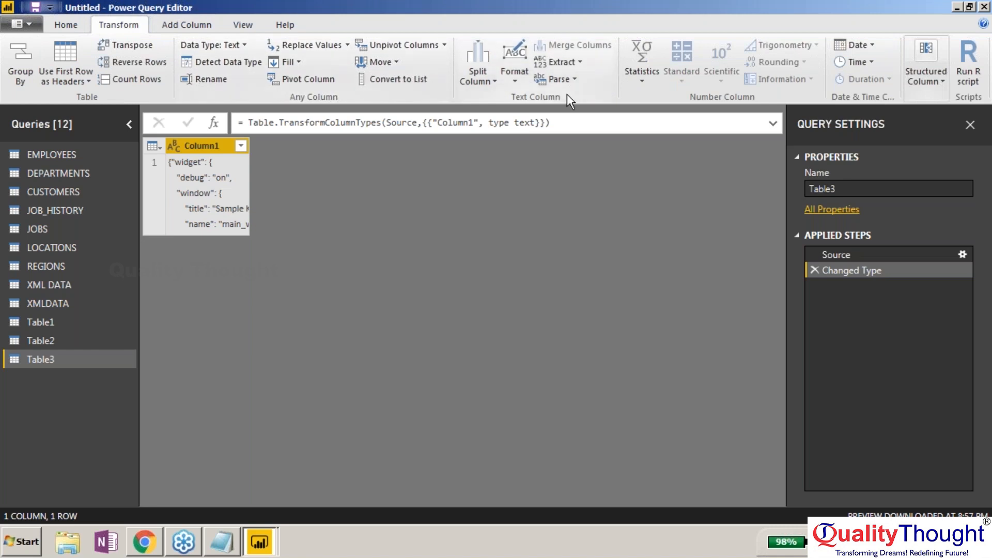
pyautogui.click(560, 79)
pyautogui.click(569, 114)
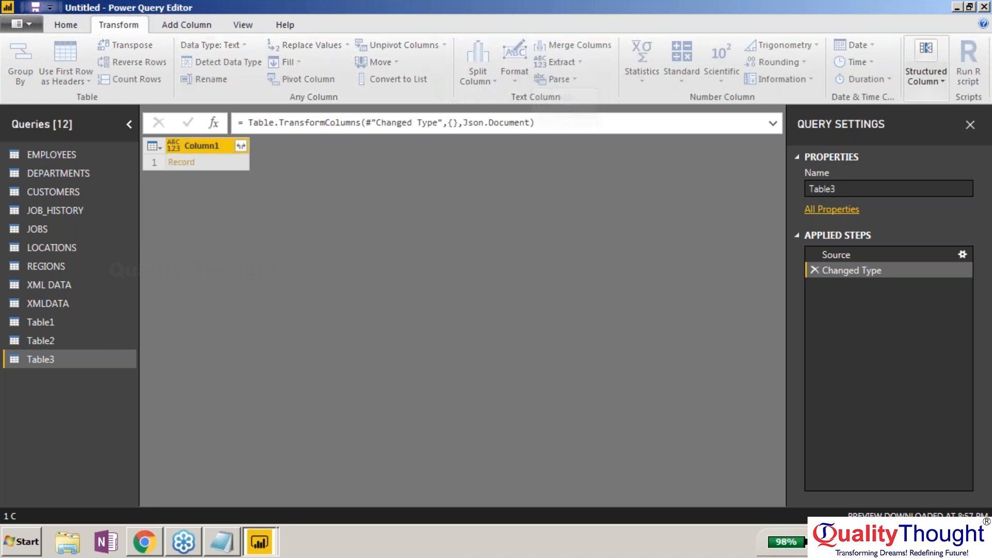
pyautogui.click(180, 162)
pyautogui.click(206, 146)
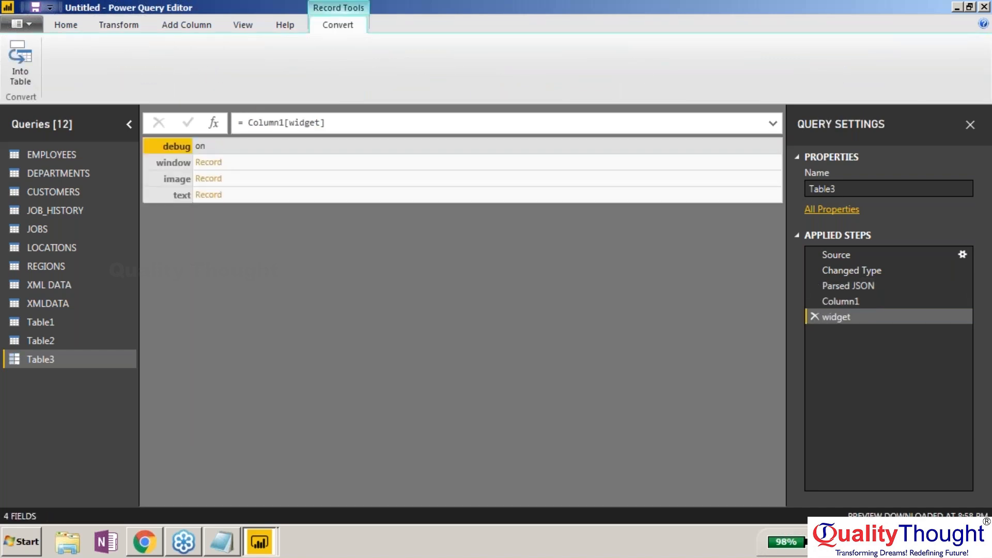
pyautogui.click(208, 162)
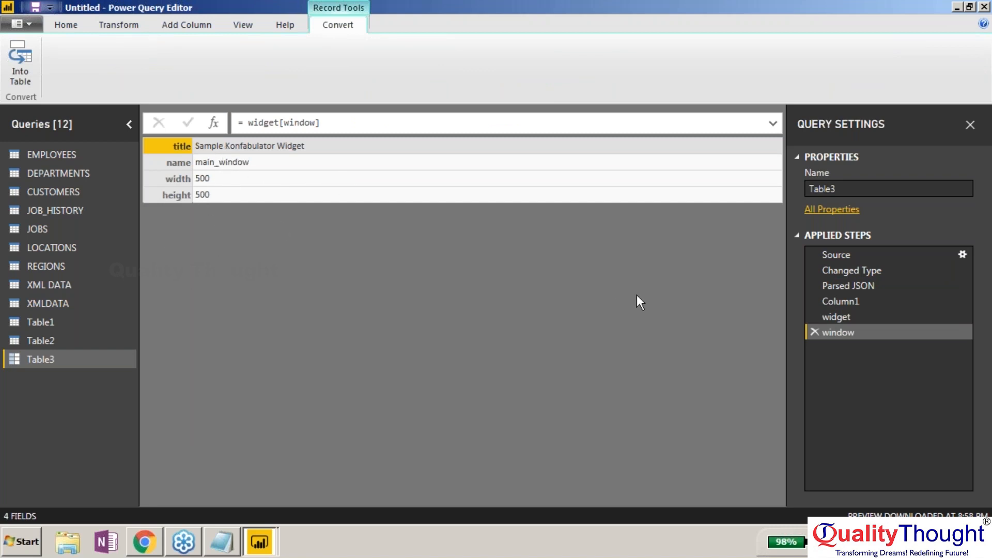
# Delete all applied steps of Table3 after Source and preview the raw JSON row.
pyautogui.click(815, 331)
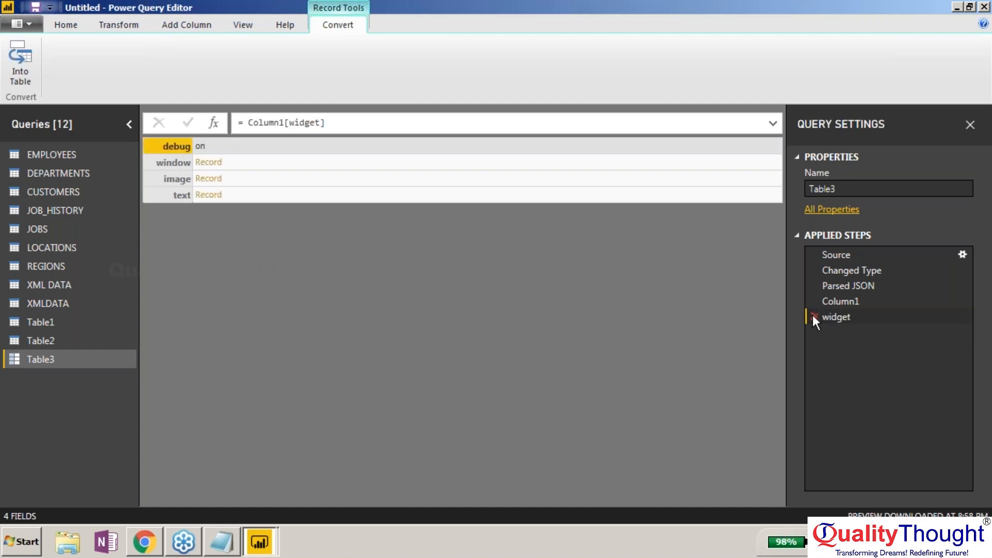
pyautogui.click(813, 315)
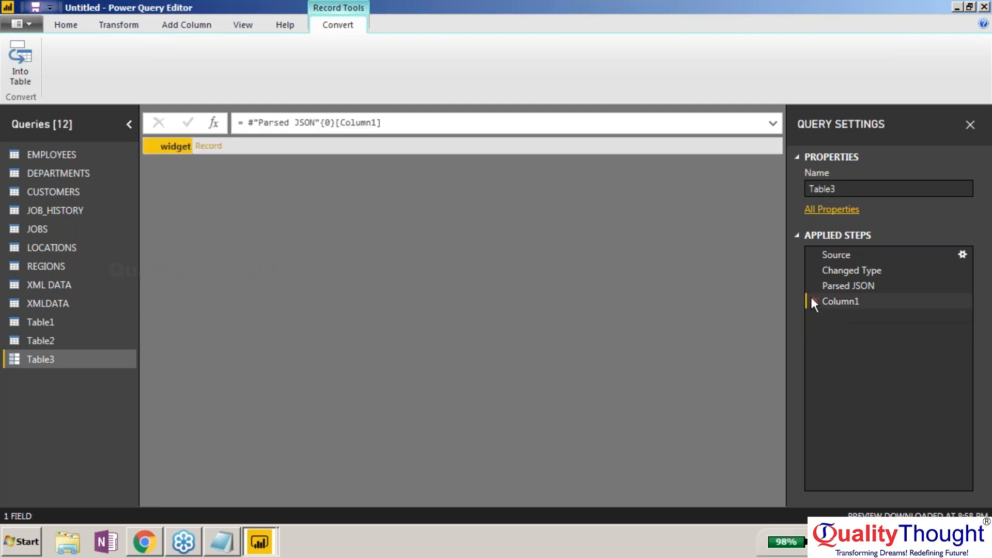
pyautogui.click(812, 301)
pyautogui.click(813, 286)
pyautogui.click(813, 270)
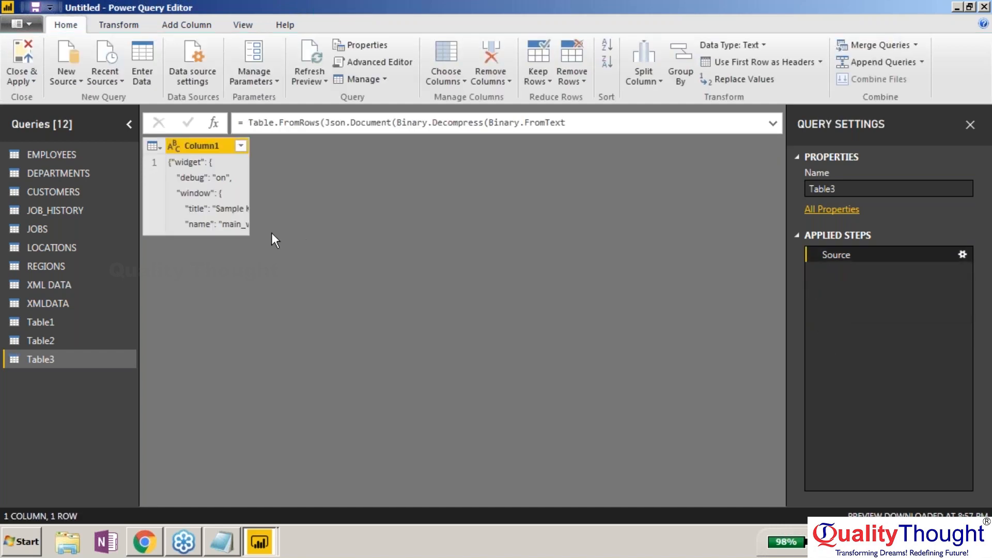
pyautogui.click(190, 181)
pyautogui.click(153, 181)
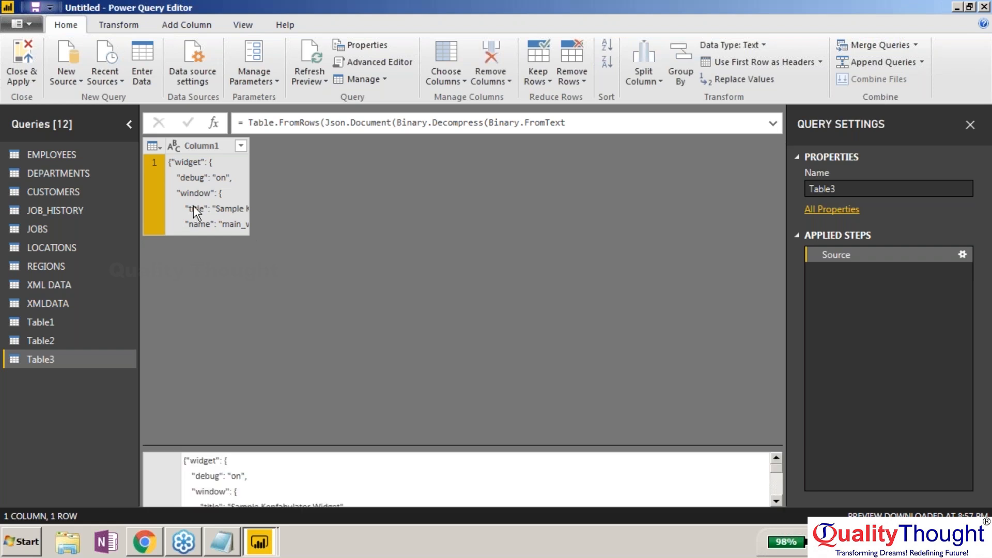
# In Chrome, open the W3Schools JSON Syntax page, copy the braced object assigned to var person, and return to the Power Query Editor.
pyautogui.click(146, 546)
pyautogui.click(15, 42)
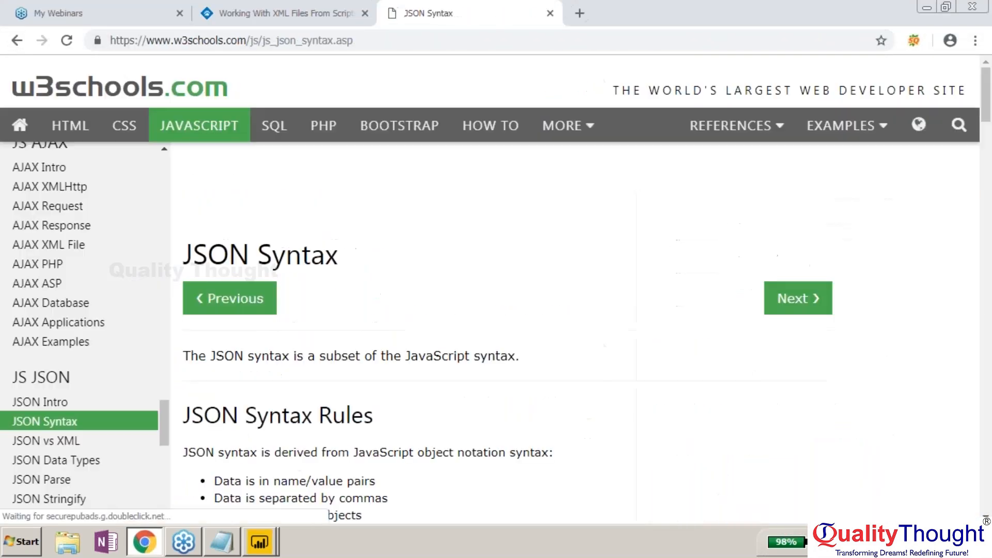
pyautogui.scroll(-15, 508, 305)
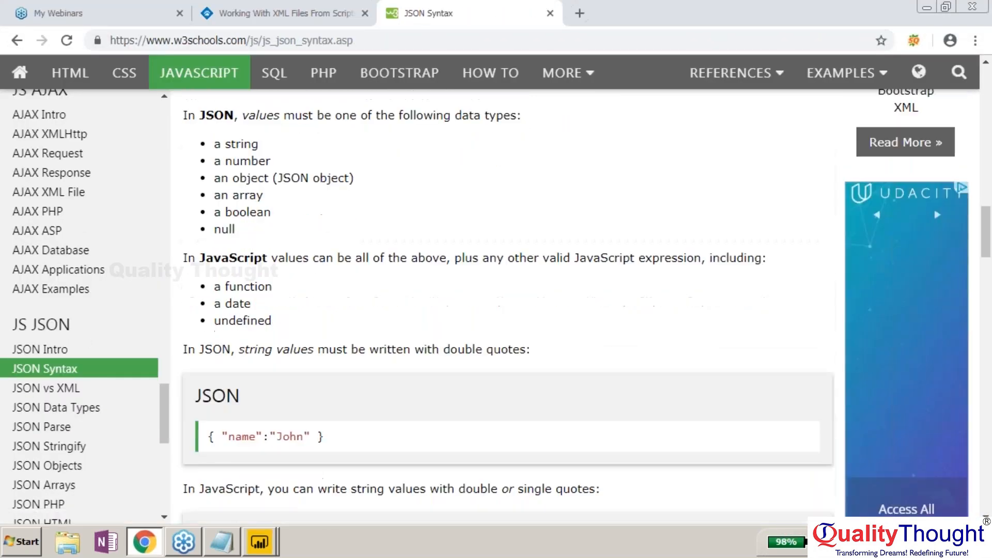
pyautogui.scroll(-15, 507, 305)
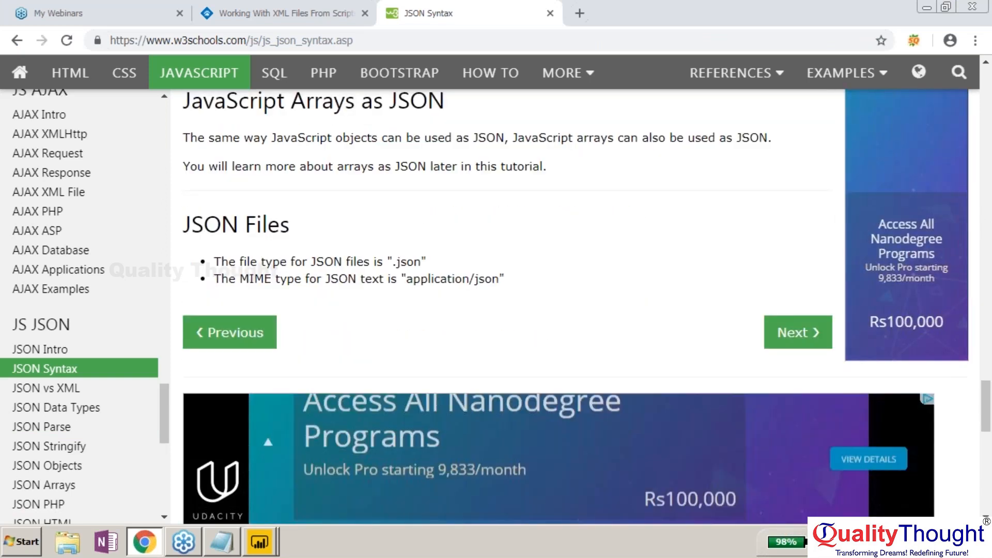
pyautogui.scroll(15, 406, 458)
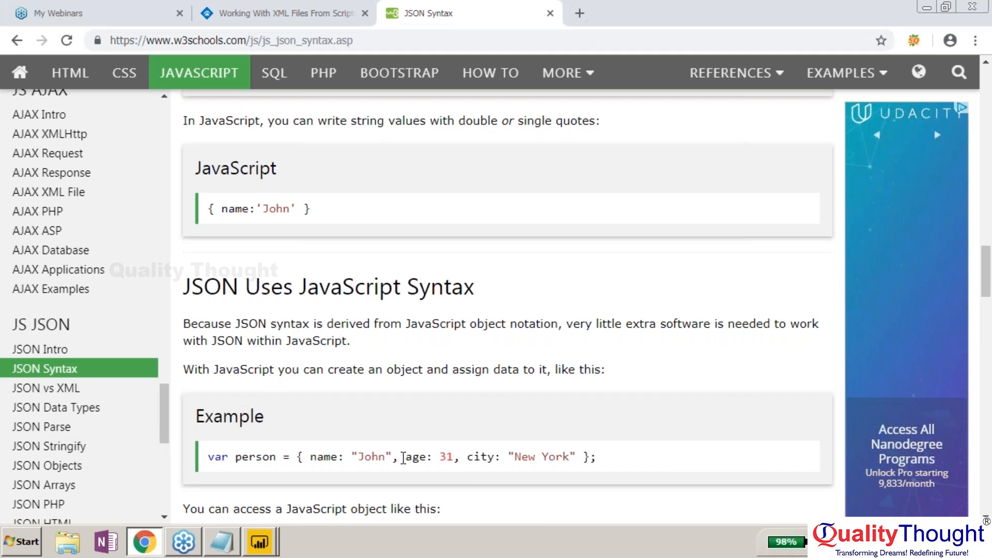
pyautogui.moveTo(297, 458); pyautogui.dragTo(615, 475)
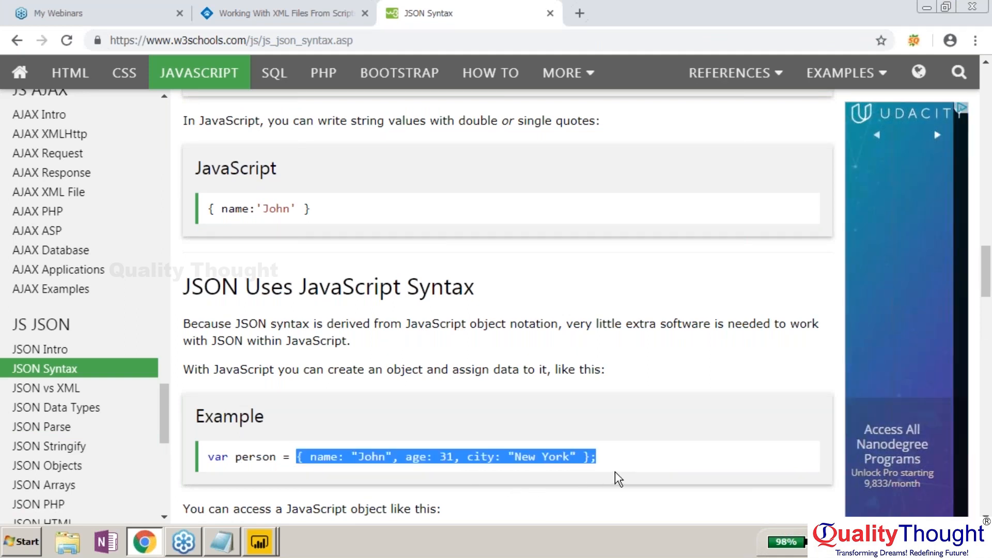
pyautogui.click(263, 543)
pyautogui.click(244, 509)
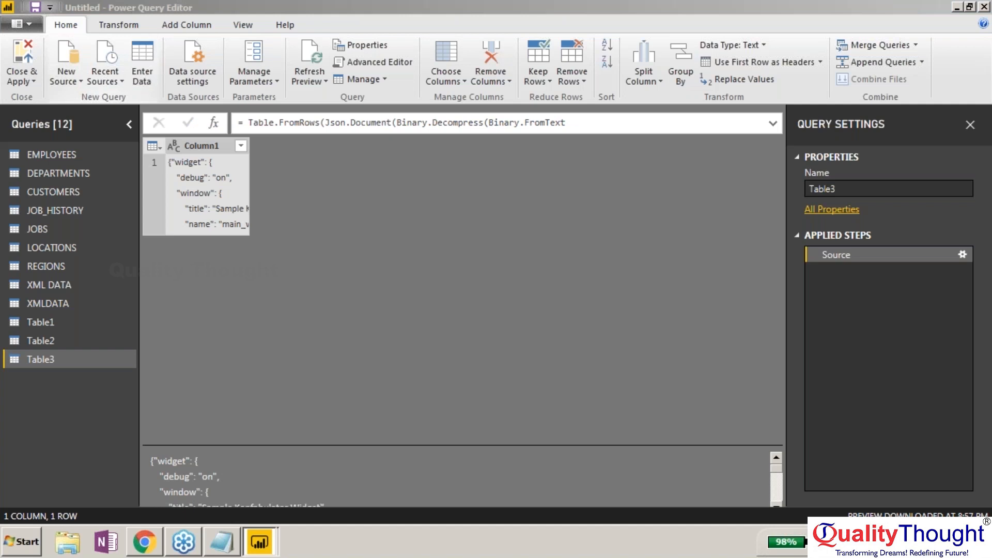
# Create a manually entered table with the copied person object pasted into the first row of Column1.
pyautogui.click(143, 68)
pyautogui.click(261, 79)
pyautogui.write('York" };')
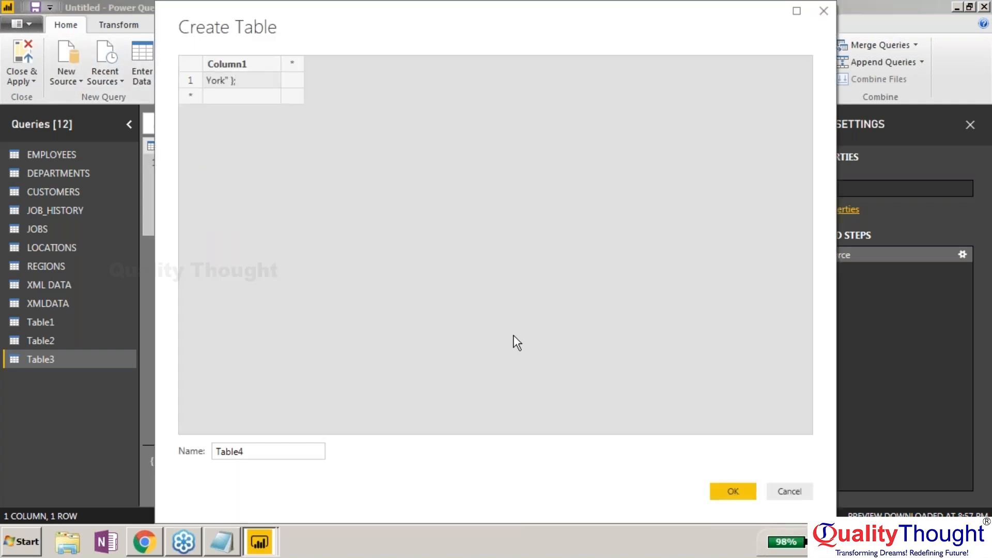
pyautogui.click(714, 491)
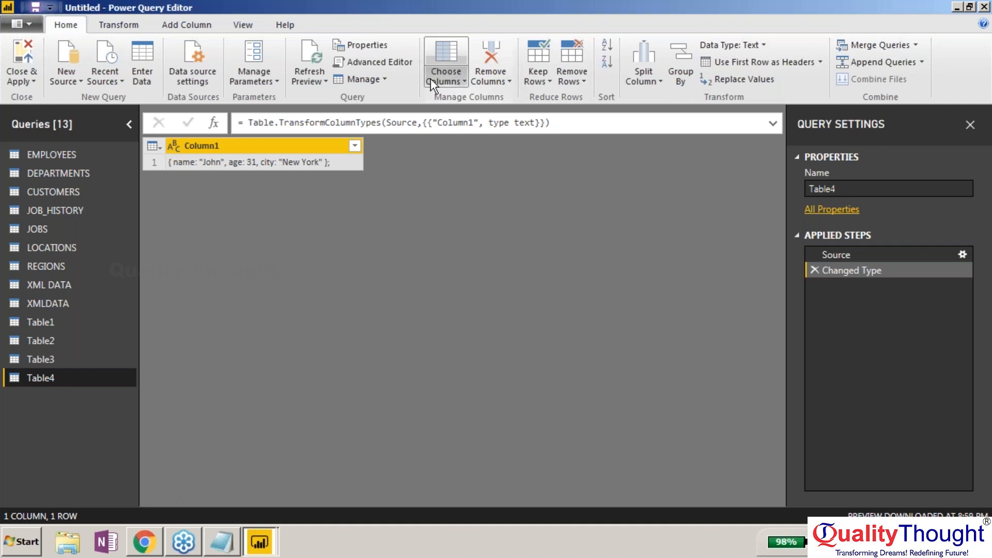
# Try to parse Column1 of Table4 as JSON and drill into the parsed cell.
pyautogui.scroll(-1, 430, 79)
pyautogui.click(556, 79)
pyautogui.click(177, 161)
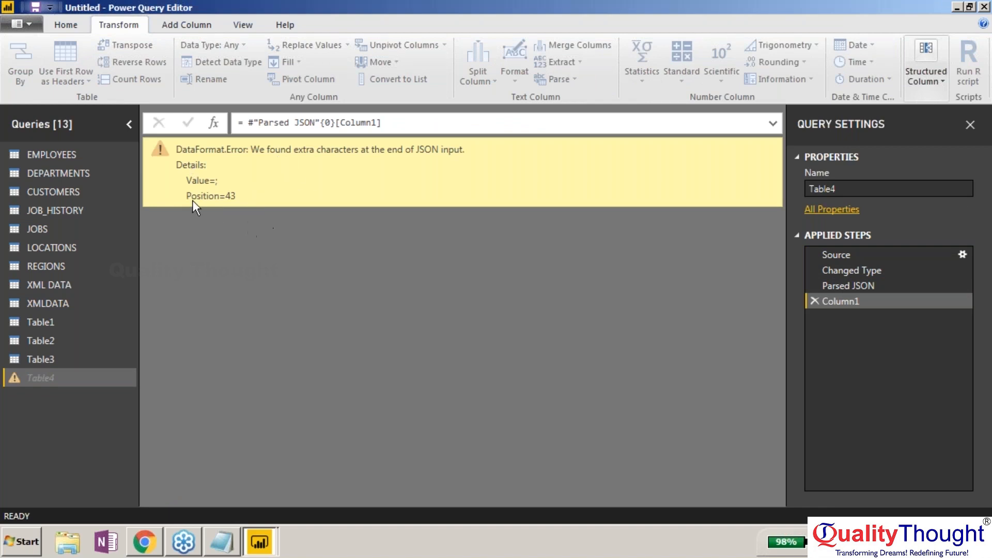
pyautogui.click(44, 361)
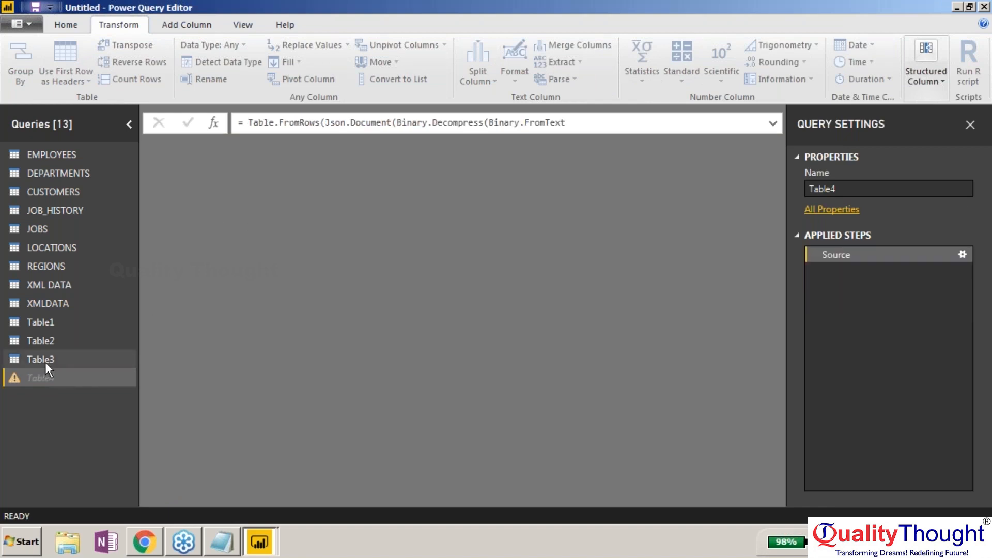
pyautogui.doubleClick(71, 373)
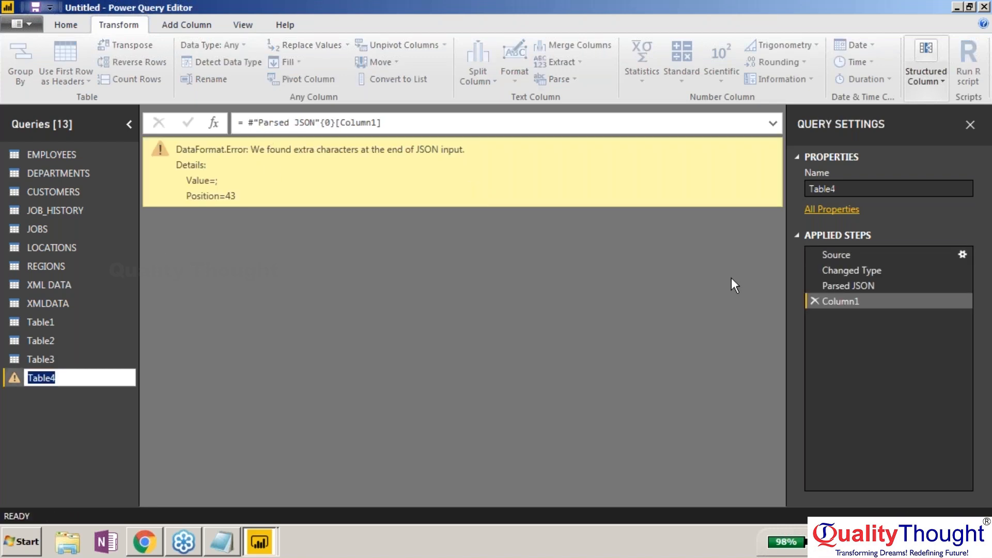
# Delete the Column1 and Parsed JSON applied steps of Table4.
pyautogui.click(813, 301)
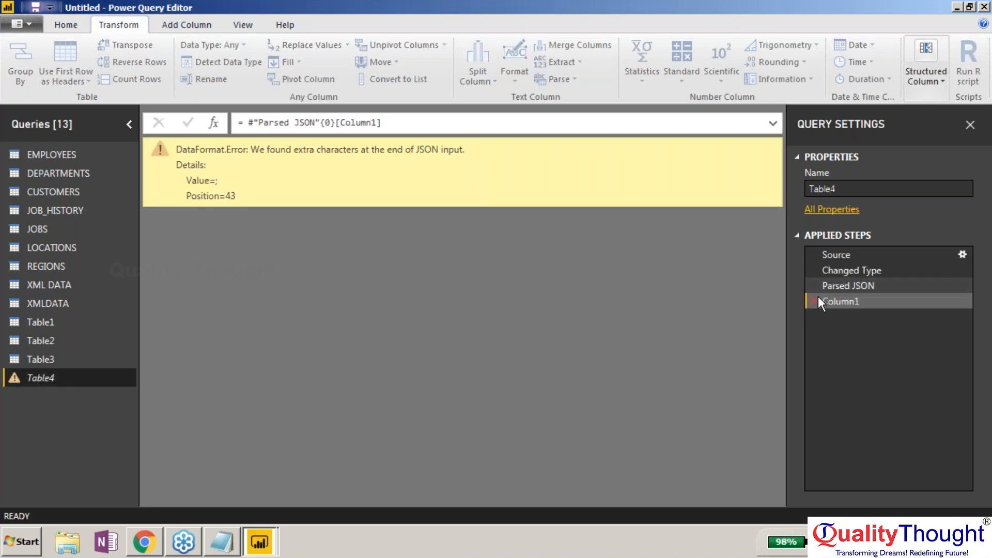
pyautogui.click(813, 302)
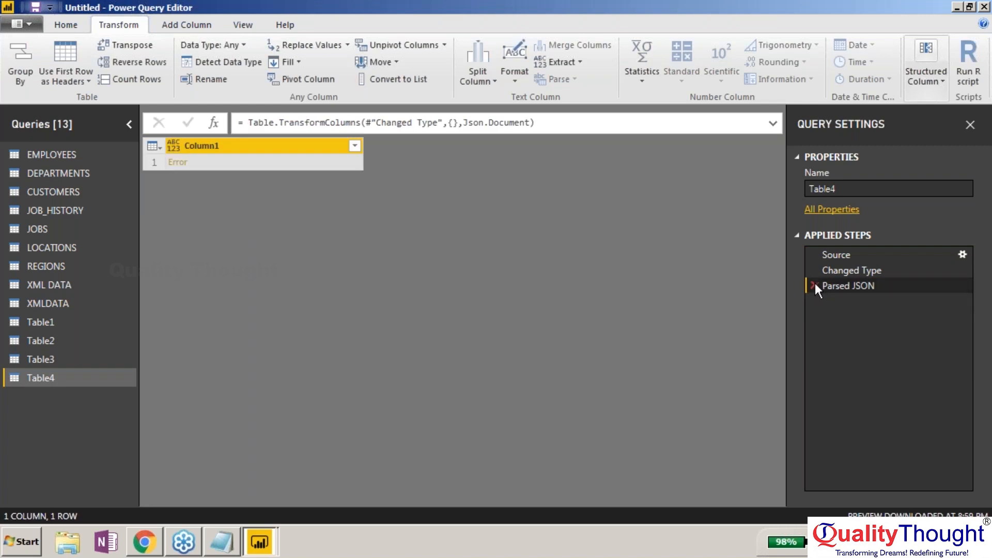
pyautogui.click(814, 283)
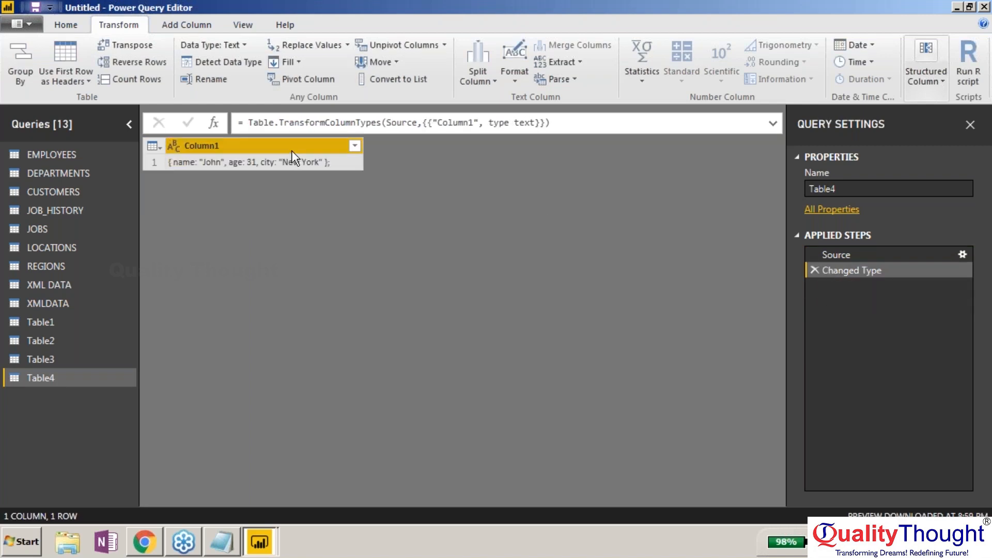
# Replace the semicolon with nothing in the Column1 text of Table4.
pyautogui.click(316, 163)
pyautogui.rightClick(315, 162)
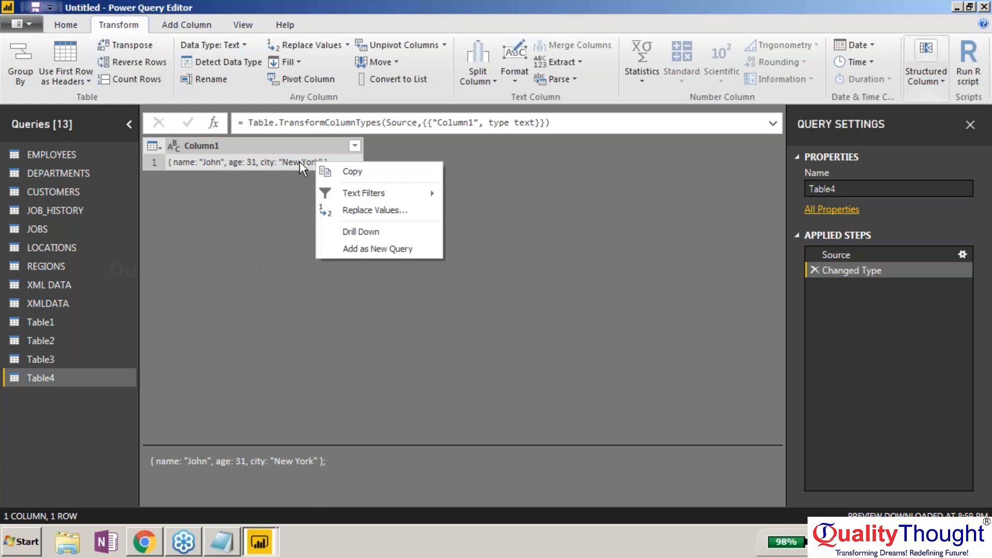
pyautogui.click(284, 165)
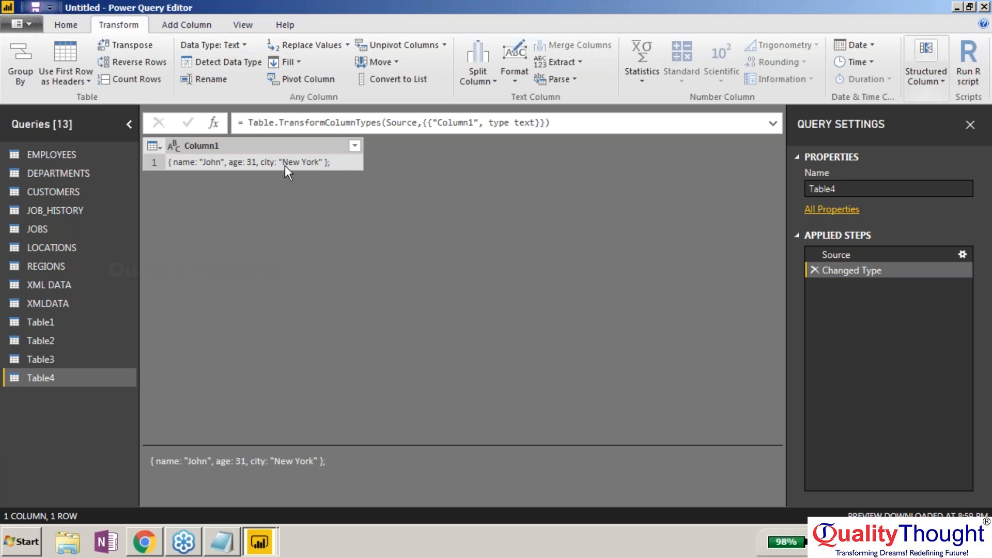
pyautogui.rightClick(285, 166)
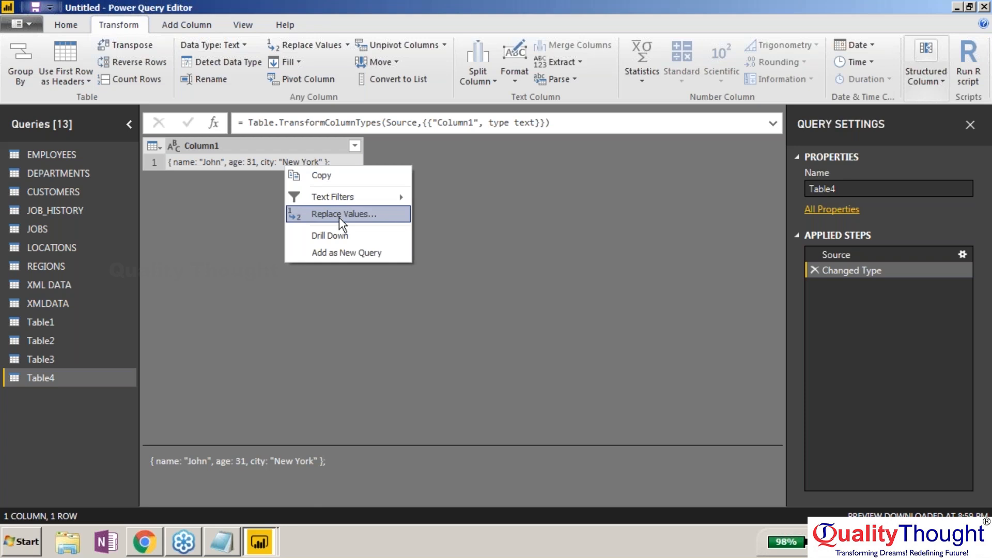
pyautogui.click(339, 216)
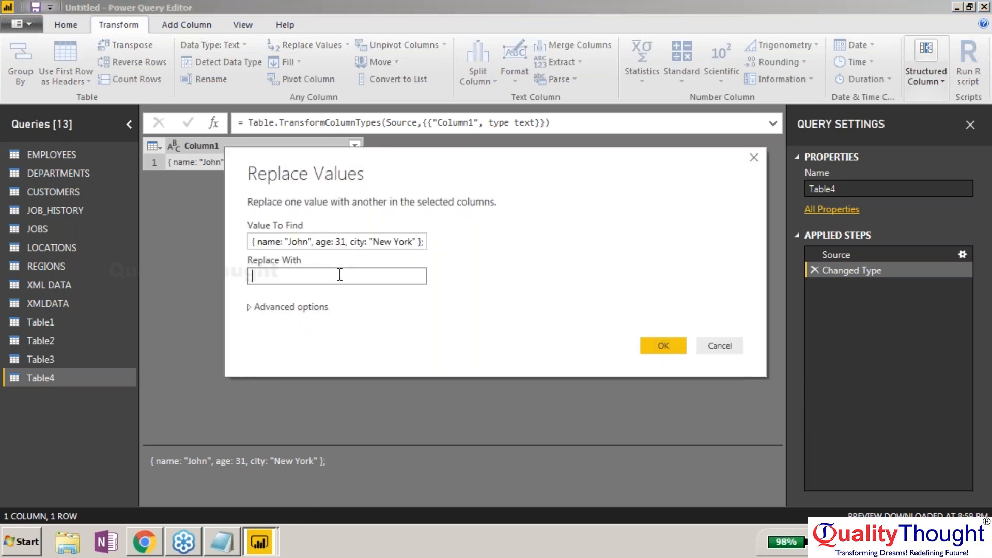
pyautogui.write(';')
pyautogui.moveTo(425, 241); pyautogui.dragTo(181, 217)
pyautogui.press('BackSpace')
pyautogui.write(';')
pyautogui.press('Tab')
pyautogui.press('BackSpace')
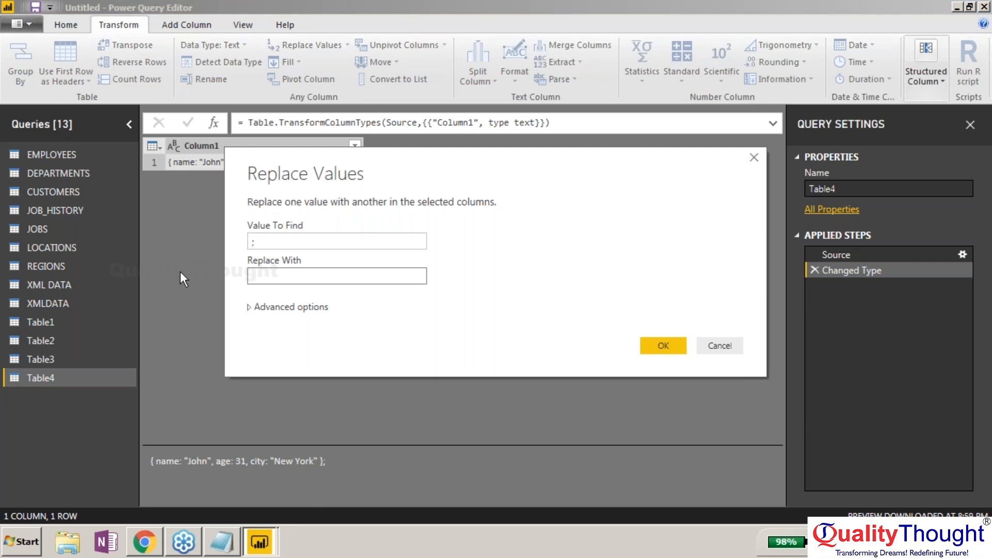
pyautogui.click(652, 349)
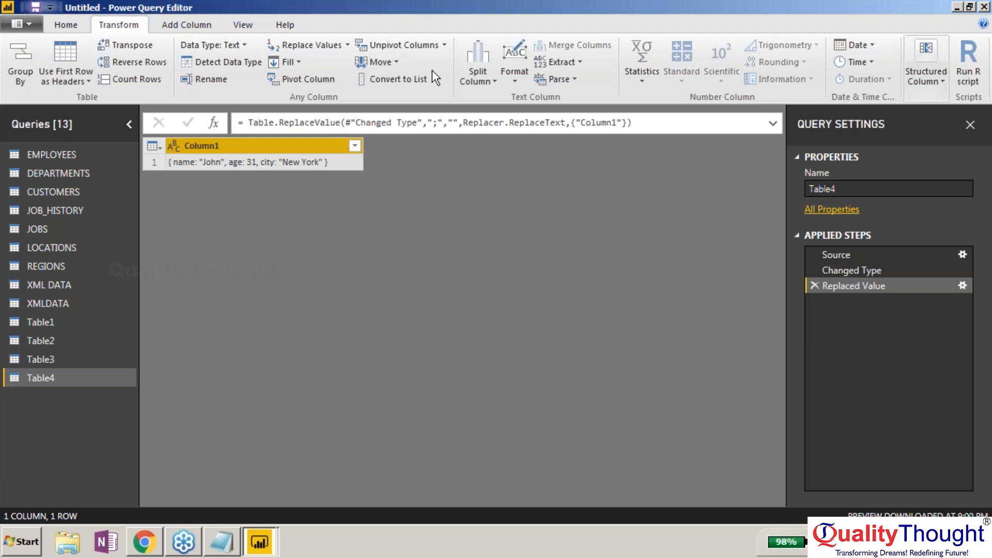
# Parse Column1 of Table4 as JSON and drill down into the resulting record.
pyautogui.click(557, 81)
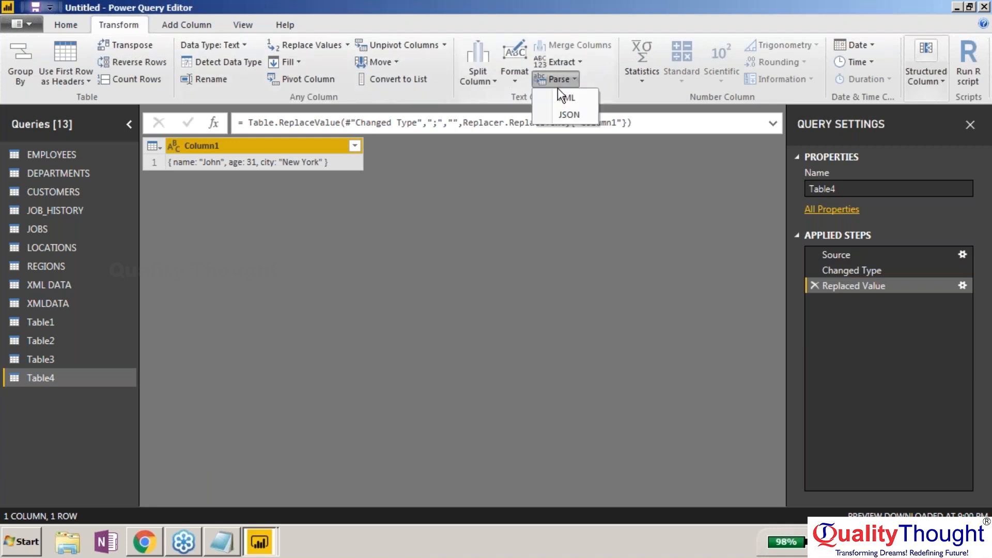
pyautogui.click(563, 115)
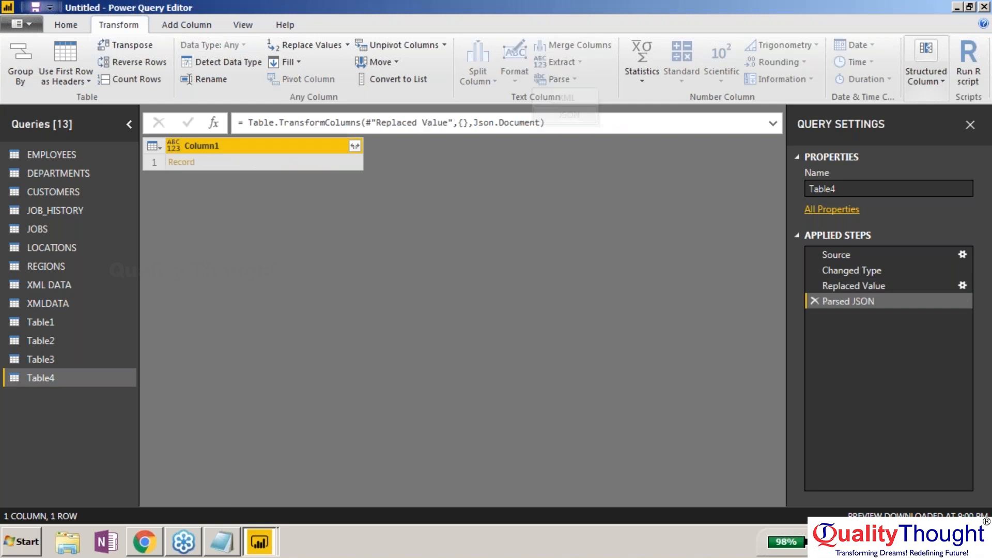
pyautogui.click(182, 166)
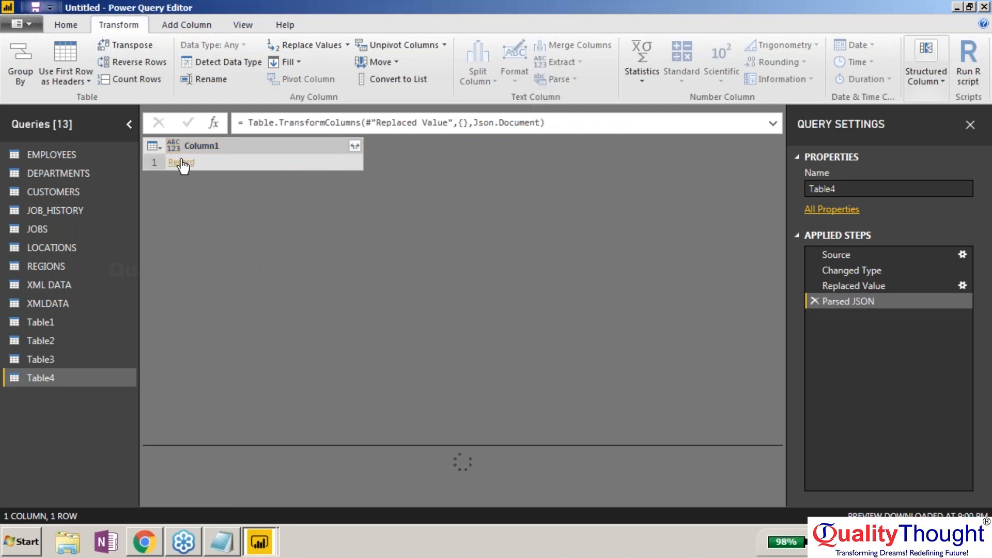
pyautogui.click(181, 164)
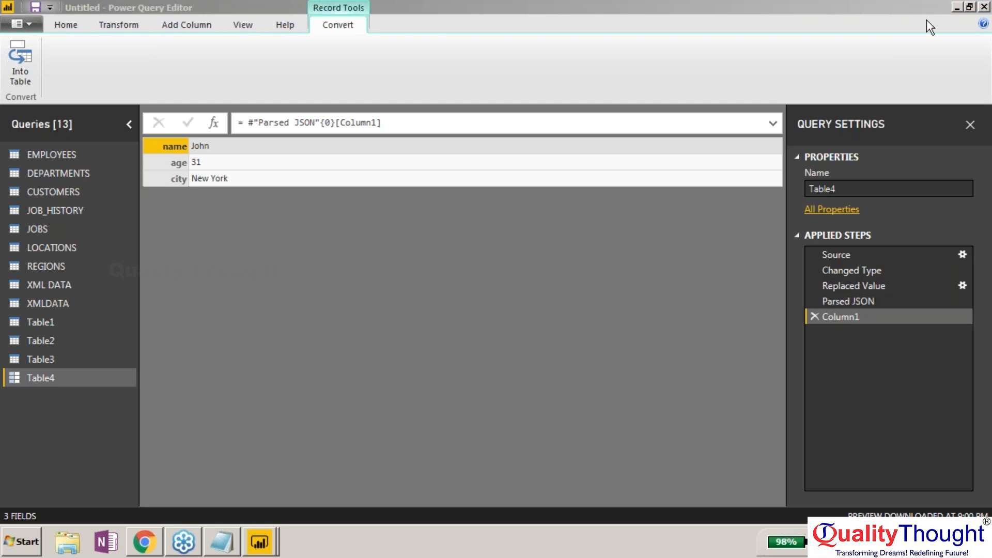
# Switch to Chrome, search Google for "JSON wiki" and open the Wikipedia article on JSON.
pyautogui.click(566, 255)
pyautogui.click(144, 541)
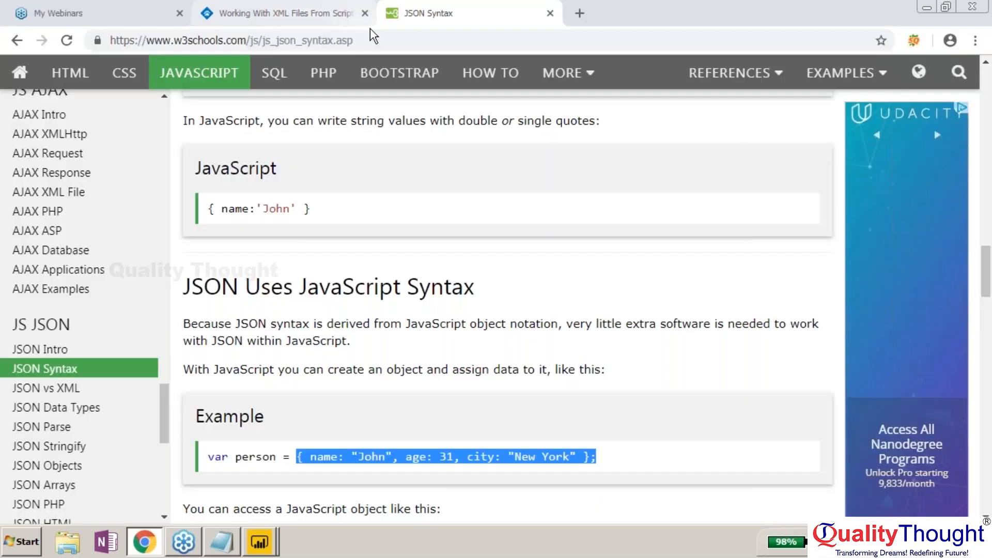
pyautogui.click(391, 39)
pyautogui.write('JSPON')
pyautogui.press('BackSpace')
pyautogui.press('BackSpace')
pyautogui.press('BackSpace')
pyautogui.write('ON')
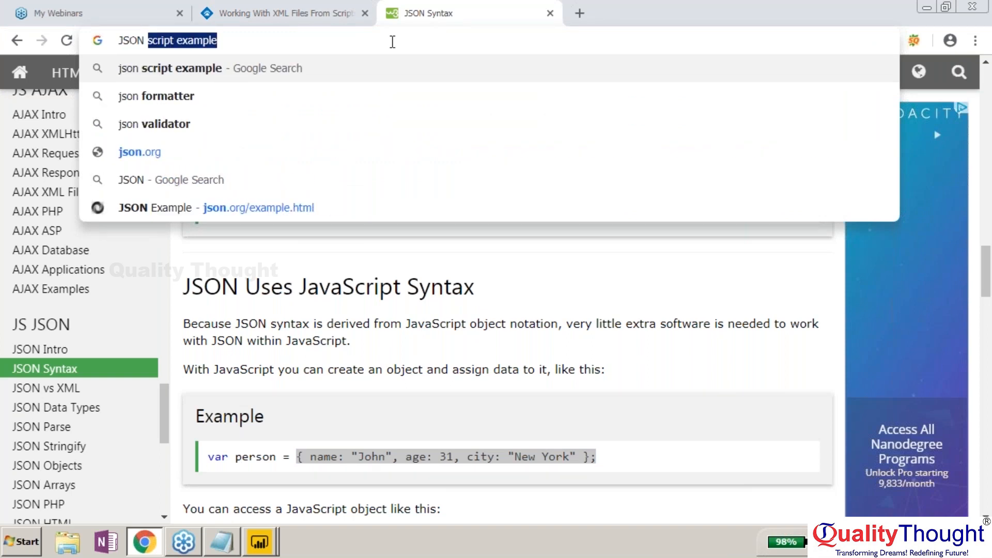
pyautogui.write(' wiki')
pyautogui.press('Return')
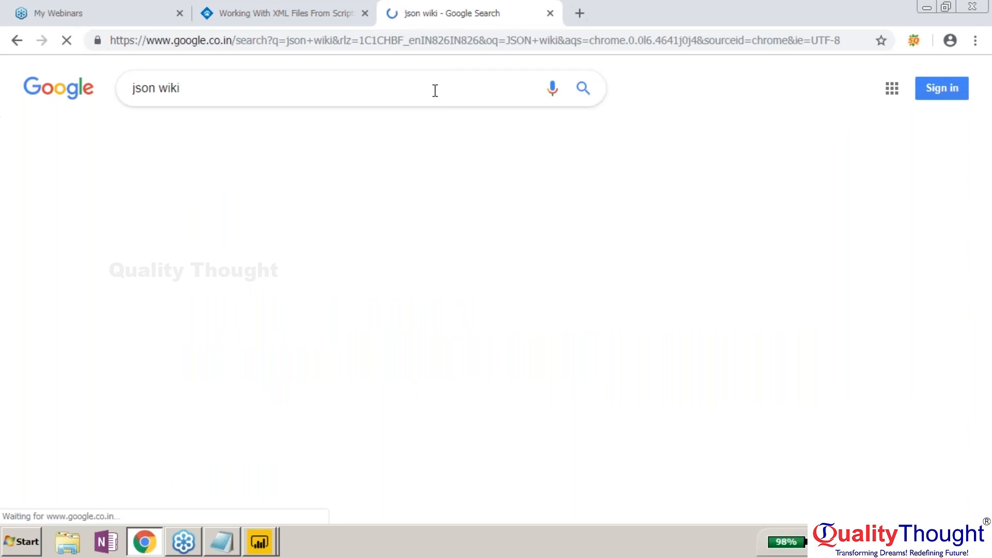
pyautogui.click(195, 198)
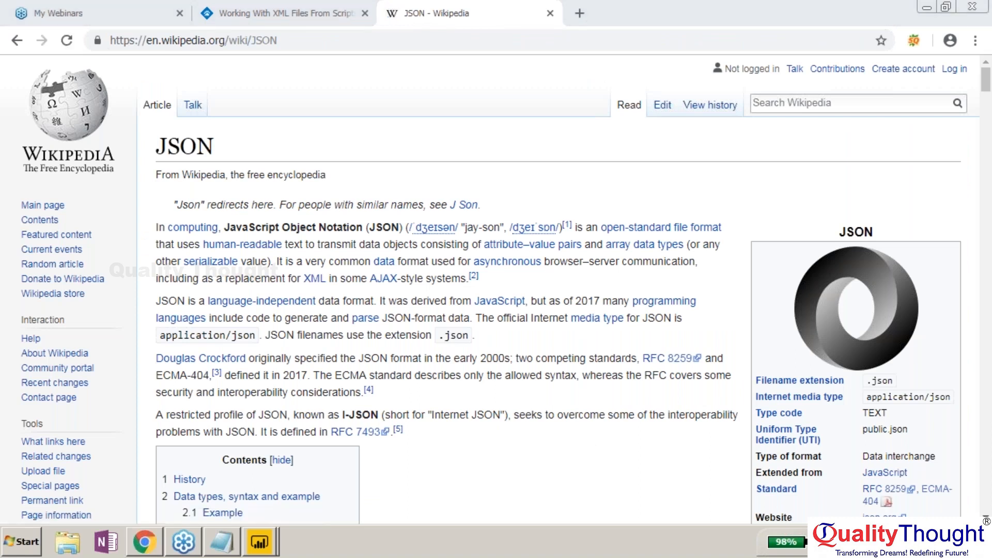
# Read the JSON article's introduction, copy the whole person code block from its Example section and return to the Power Query Editor.
pyautogui.moveTo(223, 227); pyautogui.dragTo(398, 228)
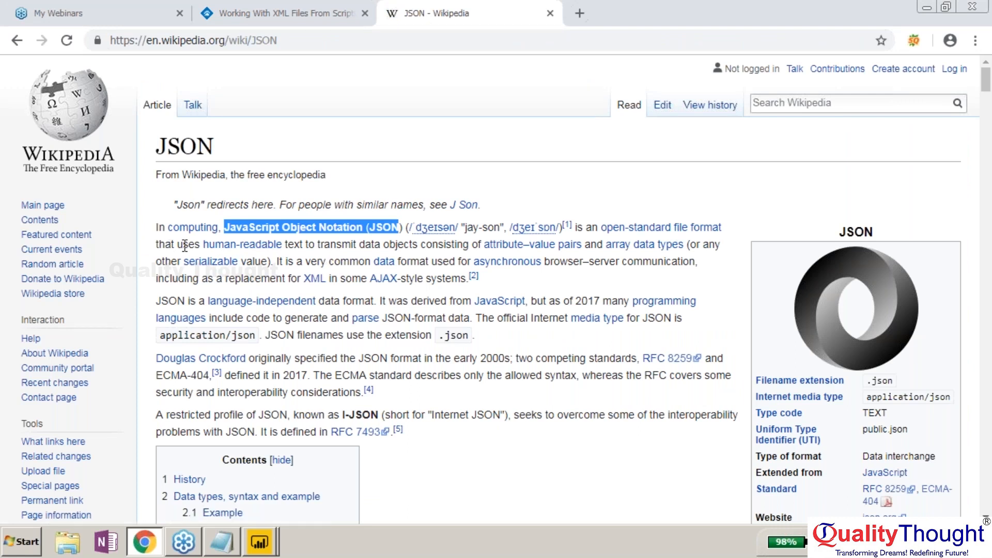
pyautogui.click(285, 250)
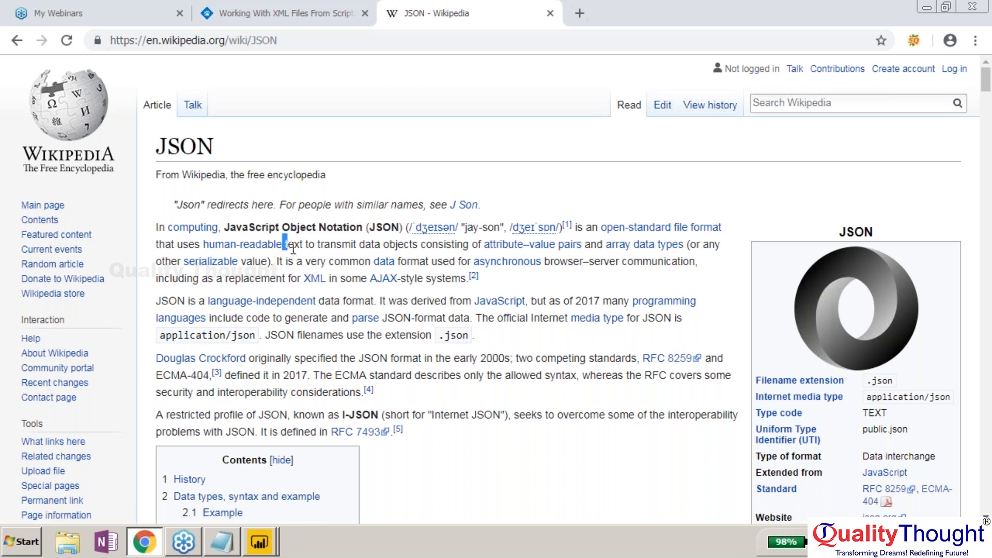
pyautogui.moveTo(309, 247); pyautogui.dragTo(463, 246)
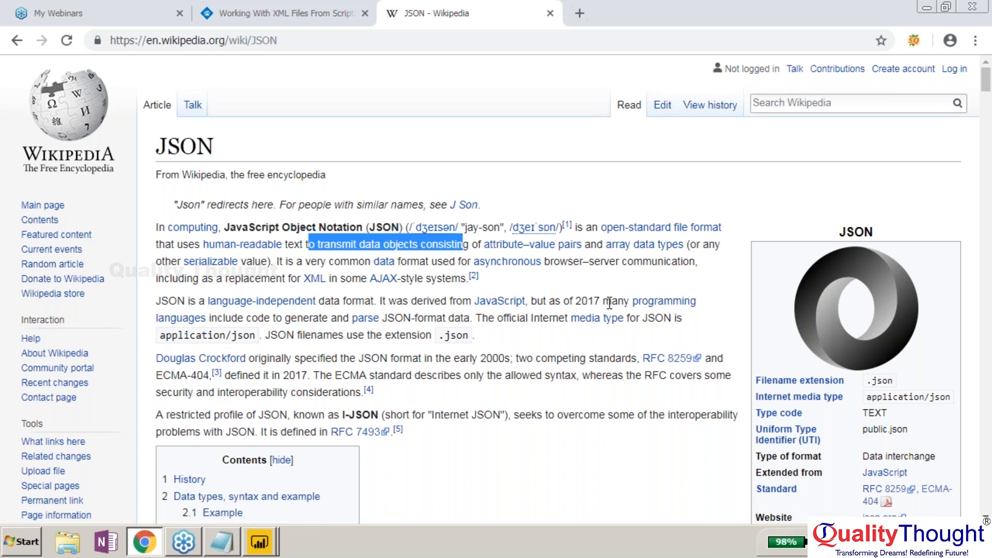
pyautogui.scroll(-10, 609, 304)
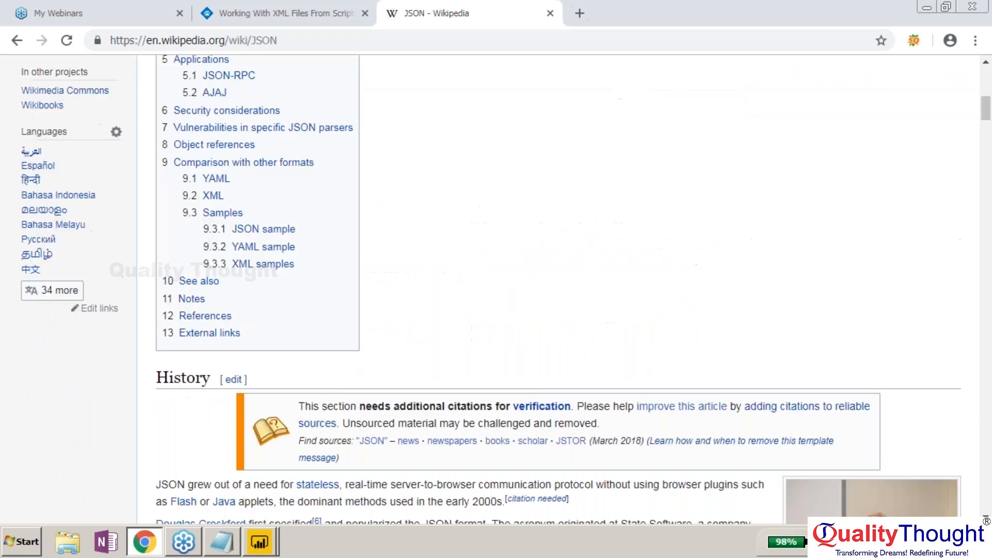
pyautogui.scroll(-20, 353, 359)
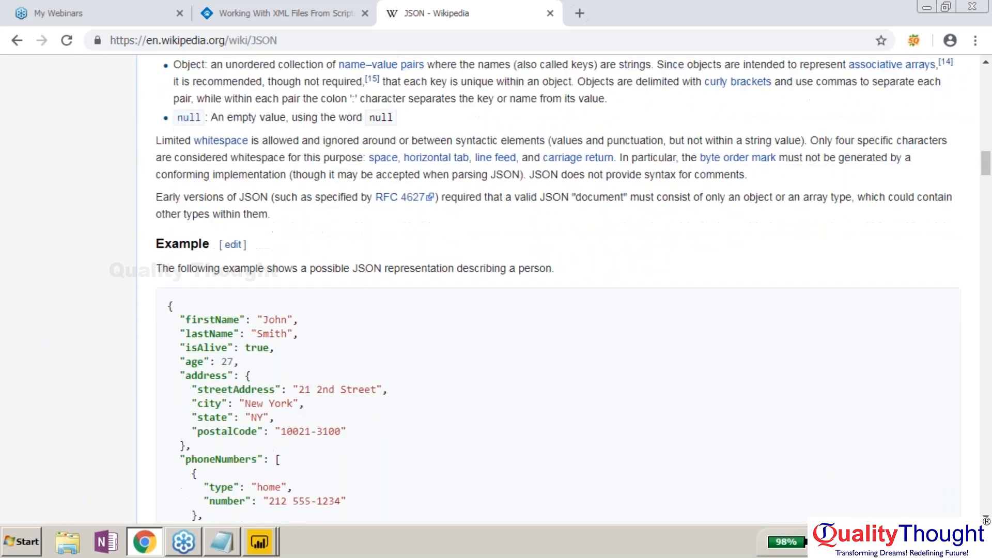
pyautogui.moveTo(188, 381); pyautogui.dragTo(170, 225)
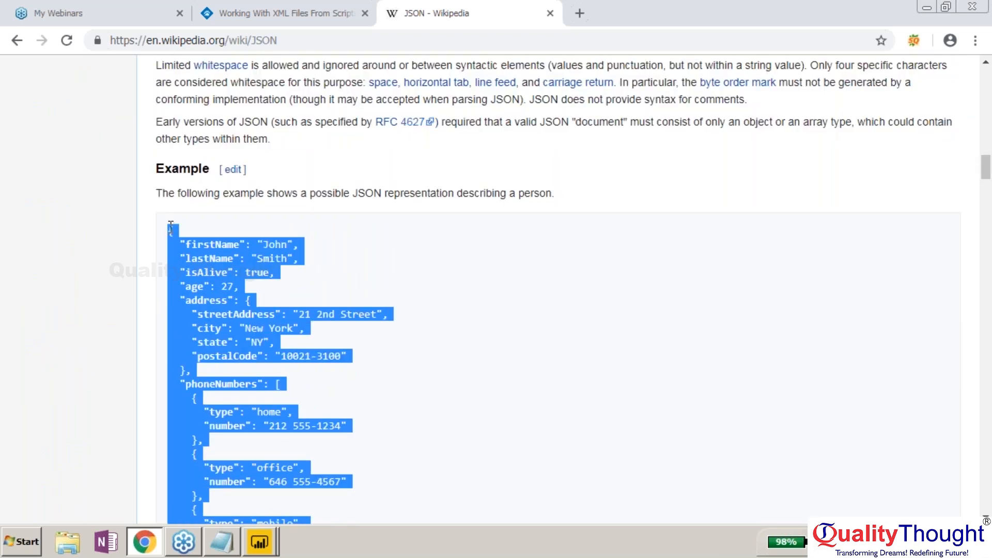
pyautogui.click(260, 542)
pyautogui.click(258, 512)
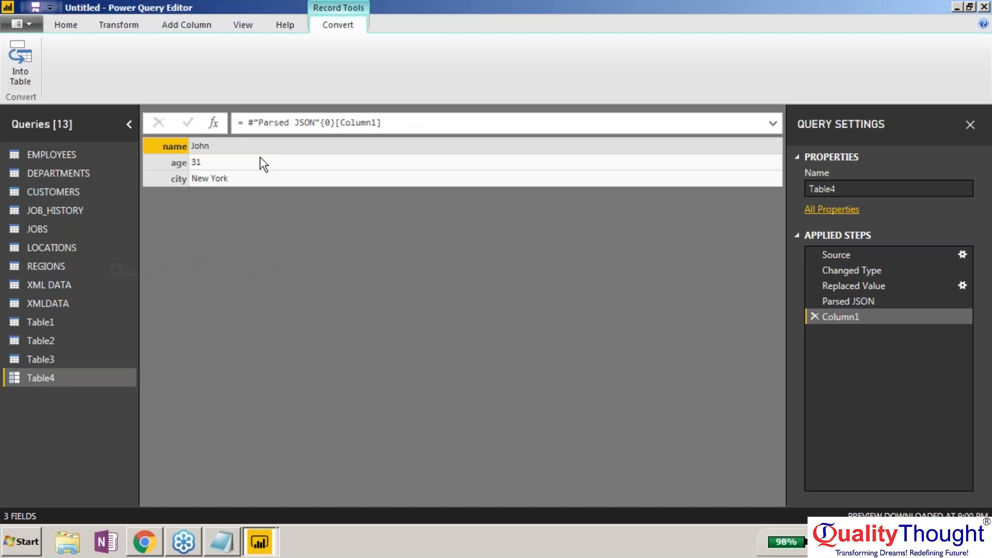
# Create another manually entered table with the copied Wikipedia JSON example pasted into the first row of Column1.
pyautogui.click(66, 25)
pyautogui.click(143, 73)
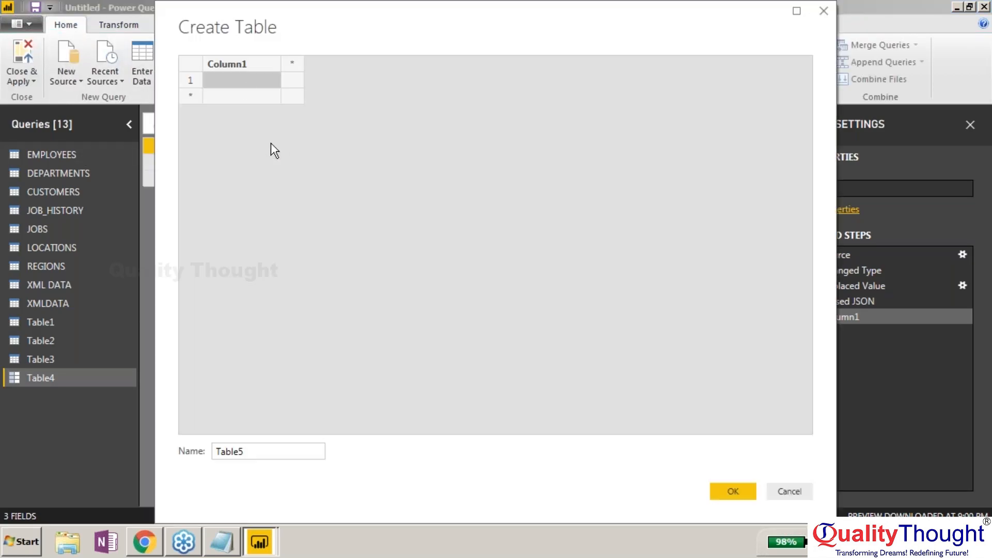
pyautogui.click(243, 82)
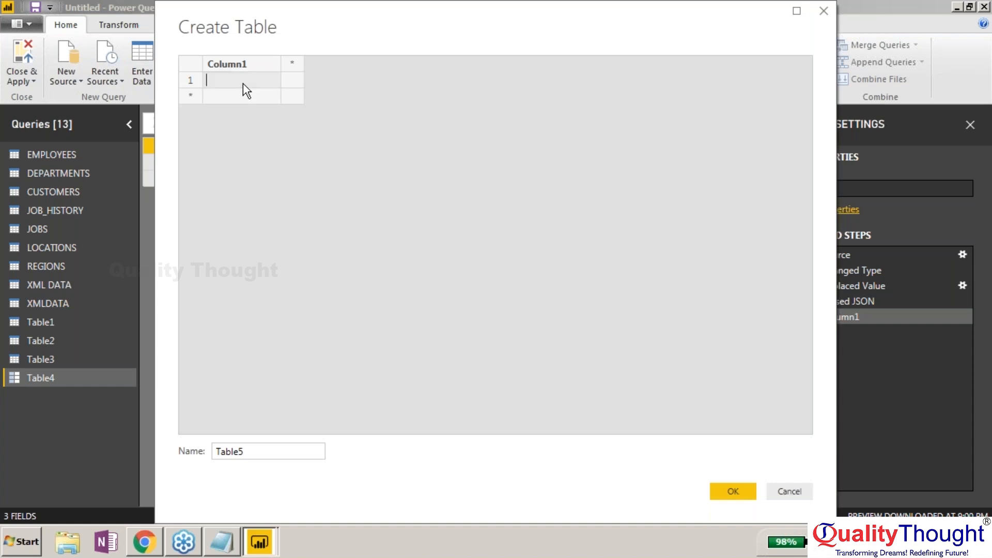
pyautogui.click(733, 492)
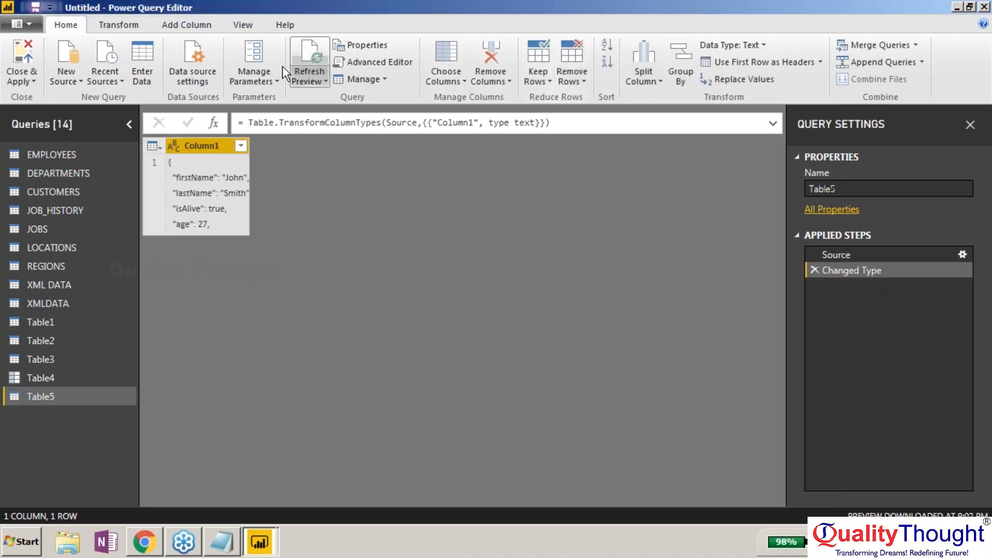
# Parse Column1 of Table5 as JSON and drill down into the resulting record.
pyautogui.click(118, 24)
pyautogui.click(558, 79)
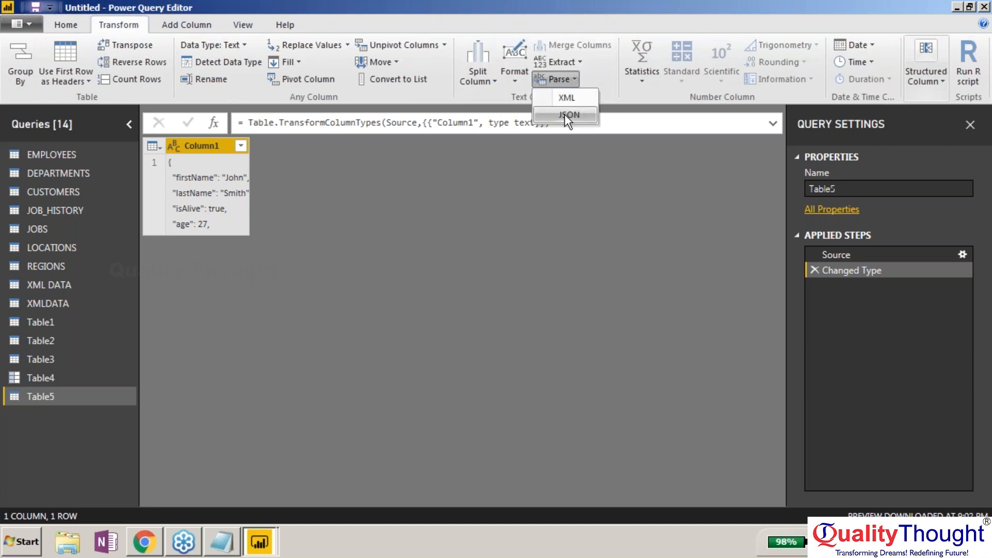
pyautogui.click(566, 115)
pyautogui.click(178, 165)
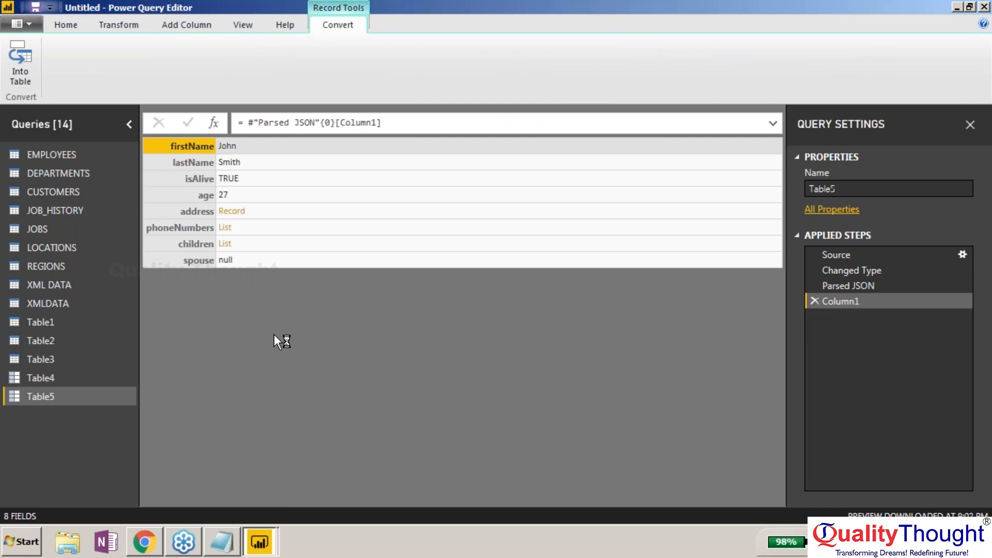
# Preview the firstName value, drill into the address record, and delete the address step from Table5.
pyautogui.click(125, 25)
pyautogui.click(232, 147)
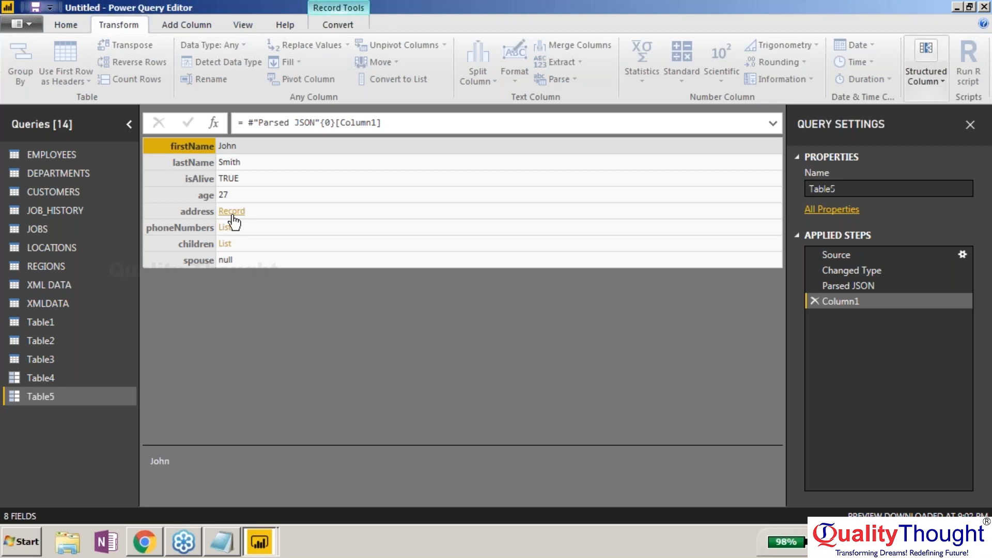
pyautogui.click(232, 211)
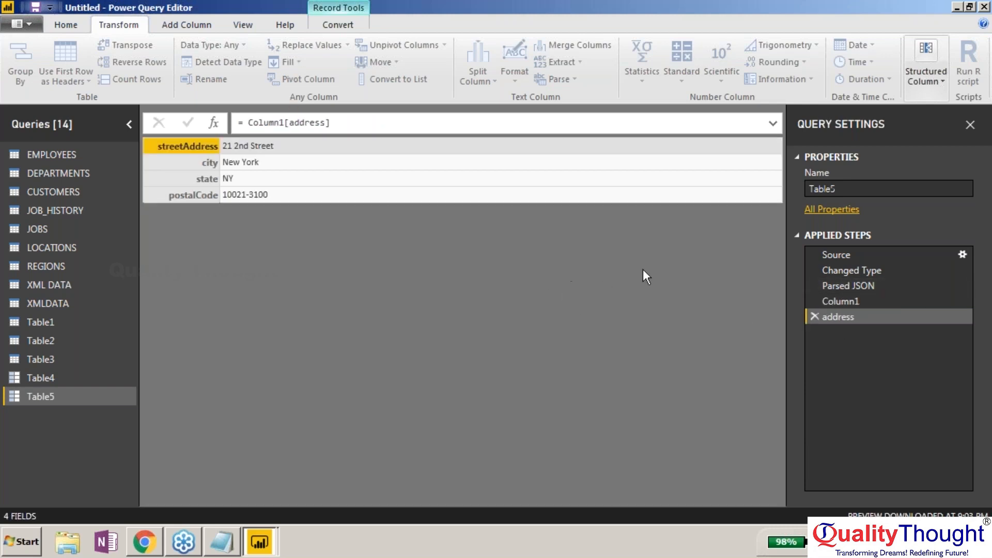
pyautogui.click(816, 316)
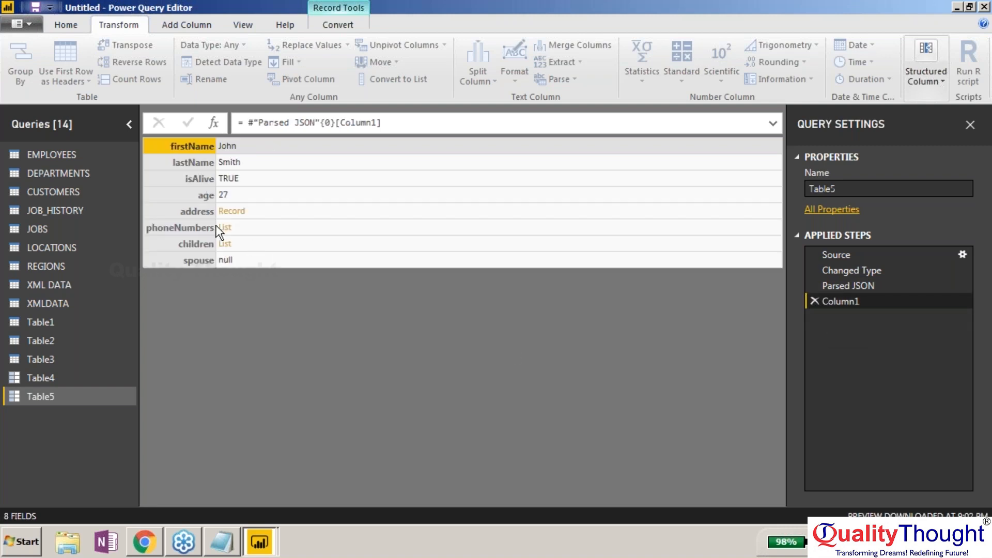
# Drill through the phoneNumbers list of Table5 into its first record.
pyautogui.click(224, 227)
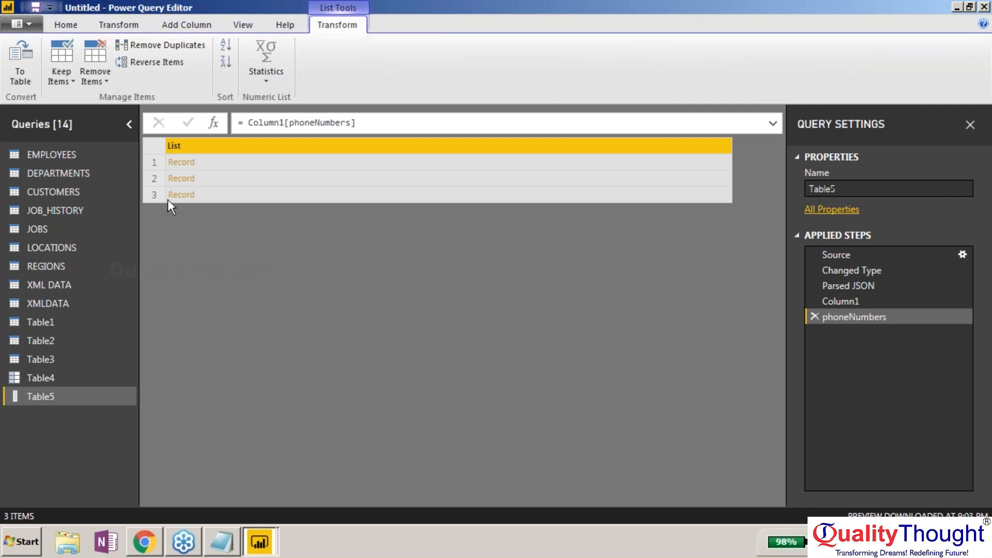
pyautogui.click(181, 162)
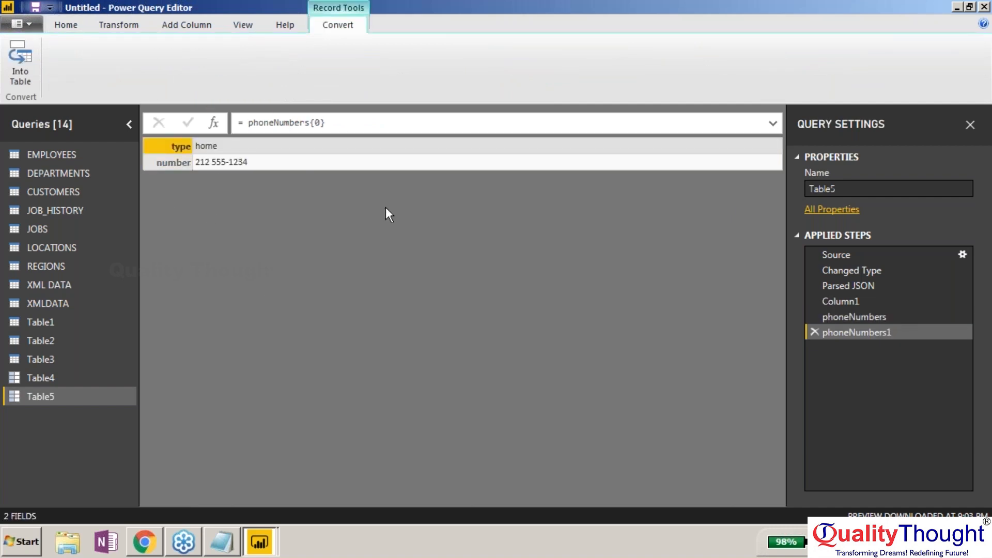